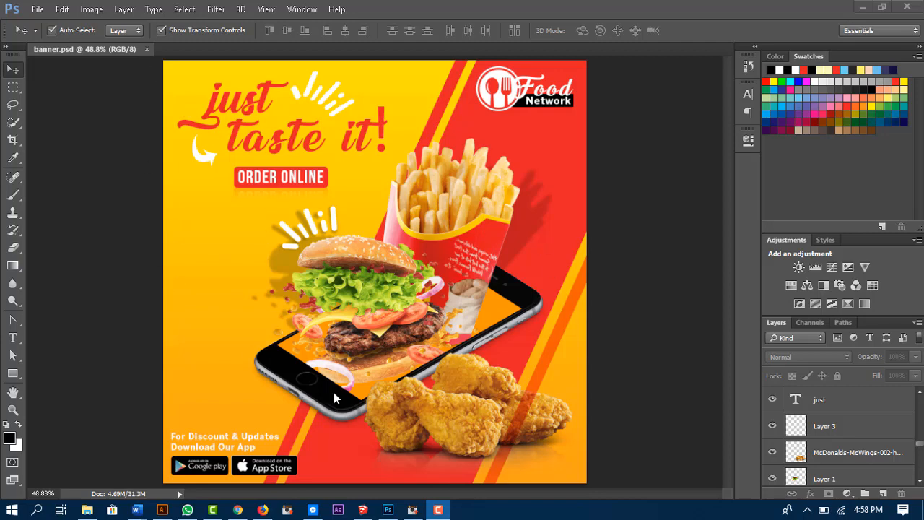
Step: Switch to File Explorer and look over the fries, burger, Mobile, App Store and Google Play images in the Banner folder
left_click(87, 510)
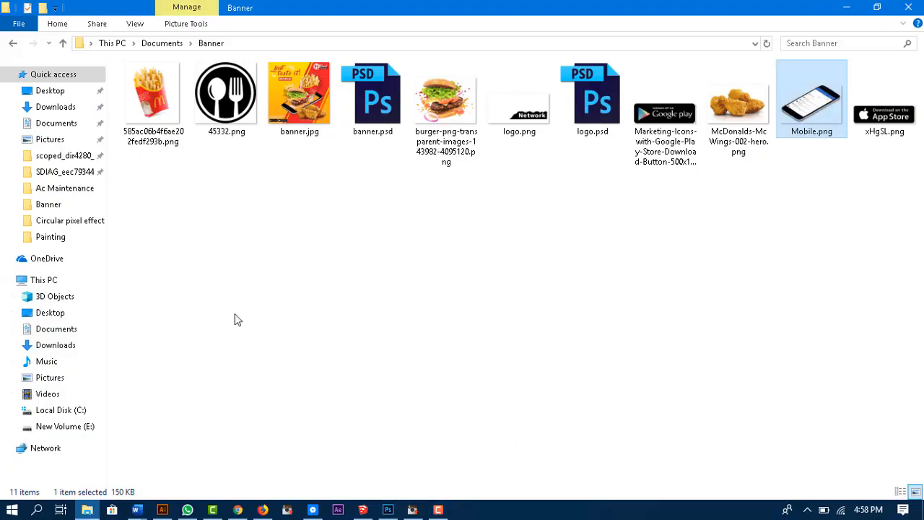
left_click(156, 104)
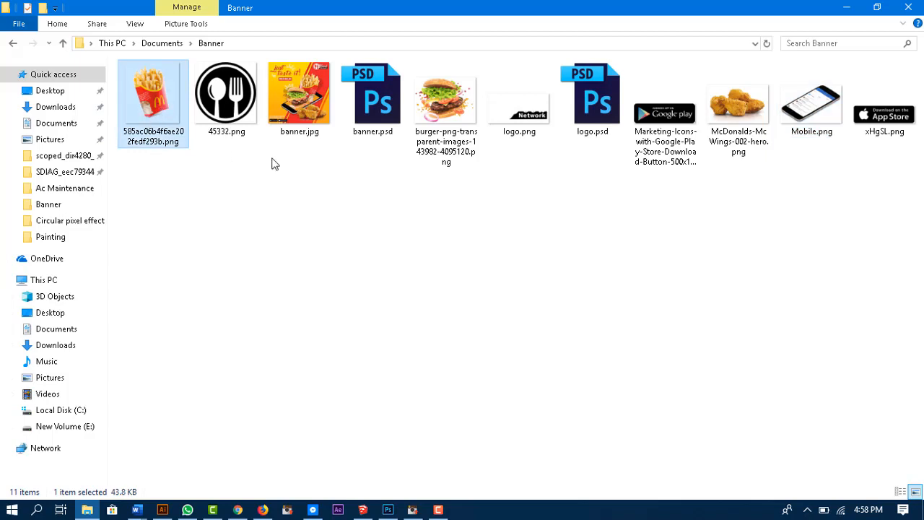
left_click(427, 108)
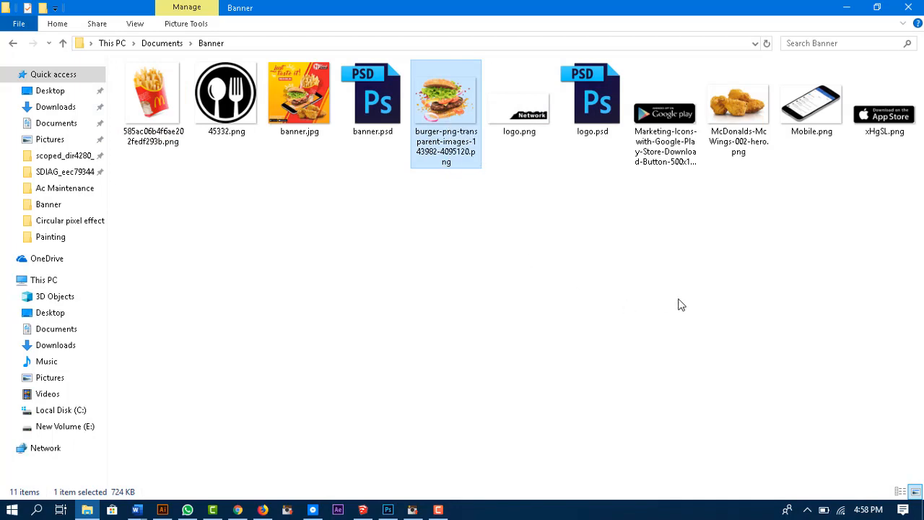
left_click(812, 105)
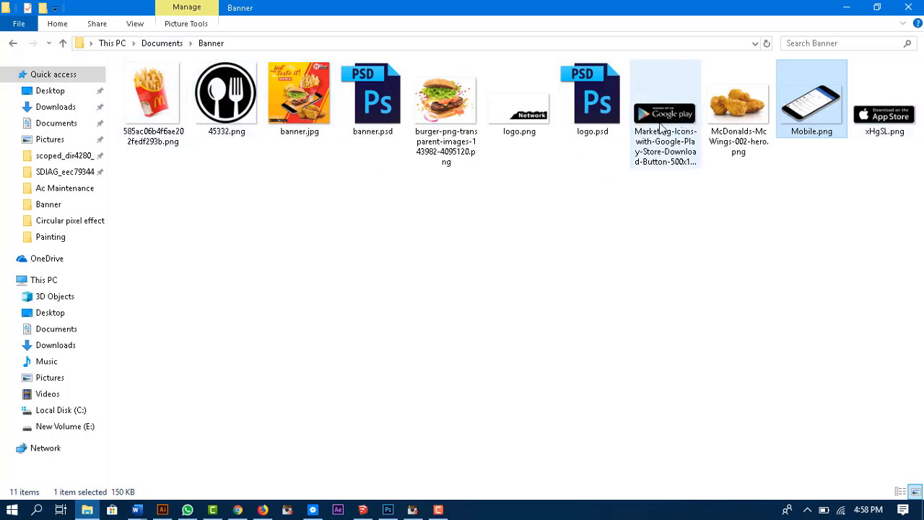
left_click(888, 145)
left_click(653, 137)
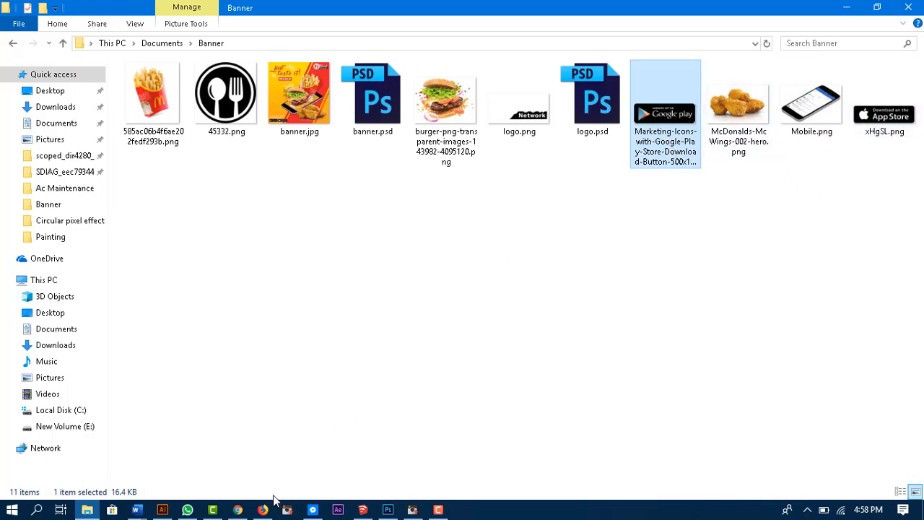
Step: Back in Photoshop, create a 1280 x 1280 pixel document at 72 pixels/inch in RGB Color with a white background
left_click(388, 509)
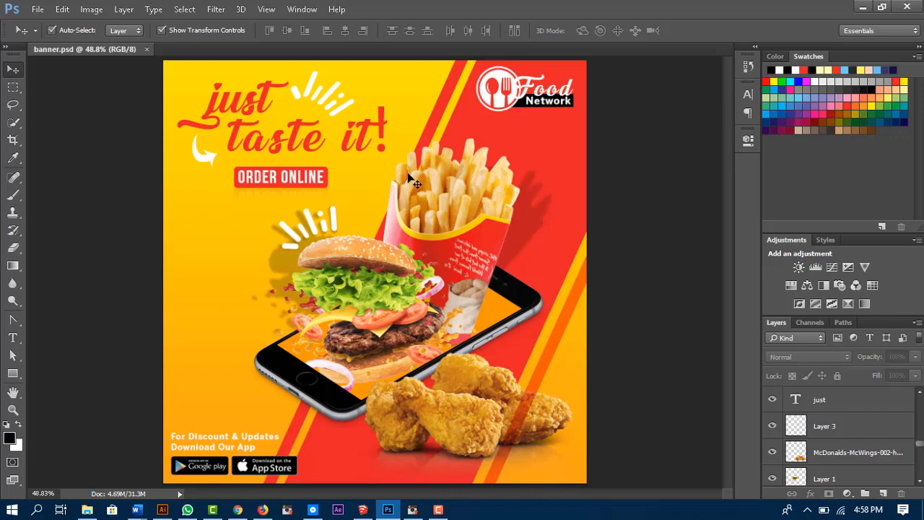
left_click(38, 12)
left_click(42, 27)
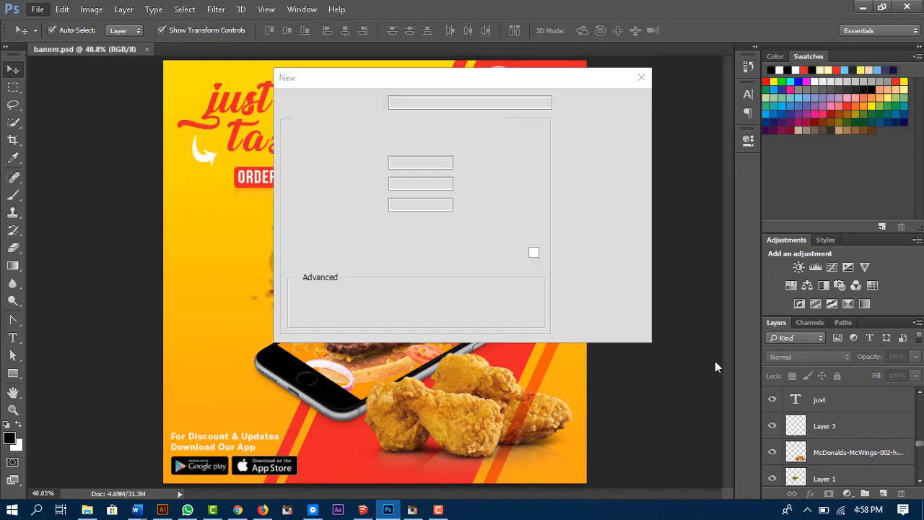
double_click(415, 162)
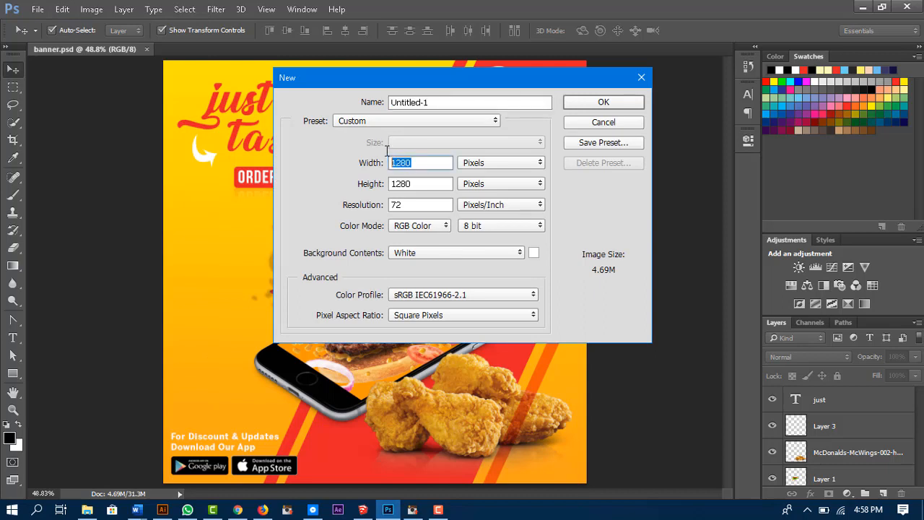
double_click(401, 184)
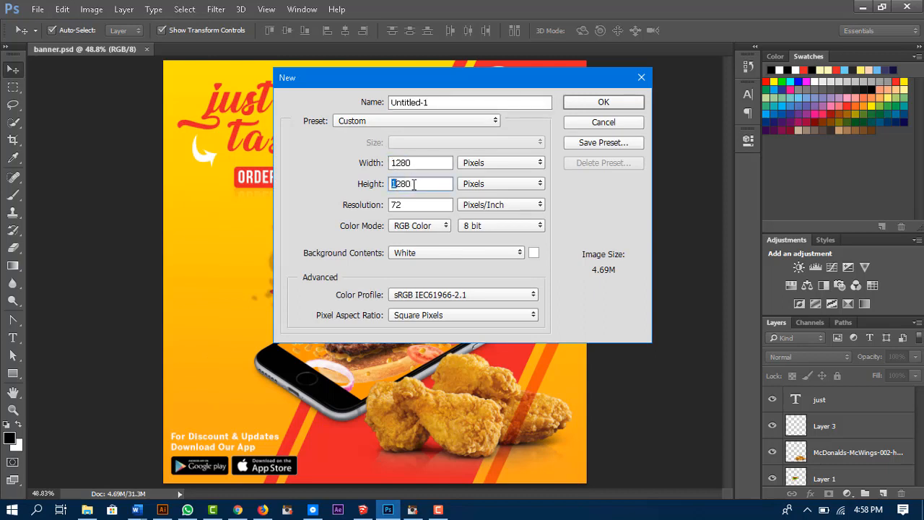
left_click_drag(402, 205, 390, 205)
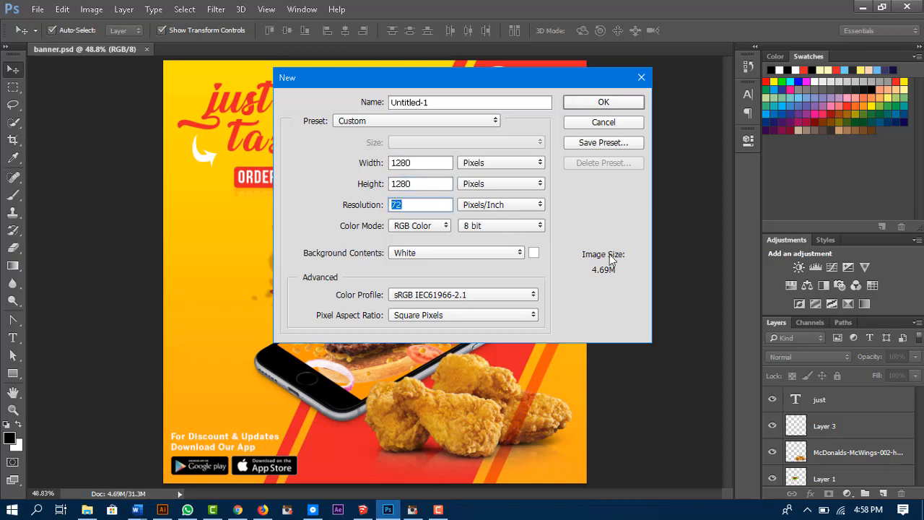
left_click(400, 207)
left_click(411, 227)
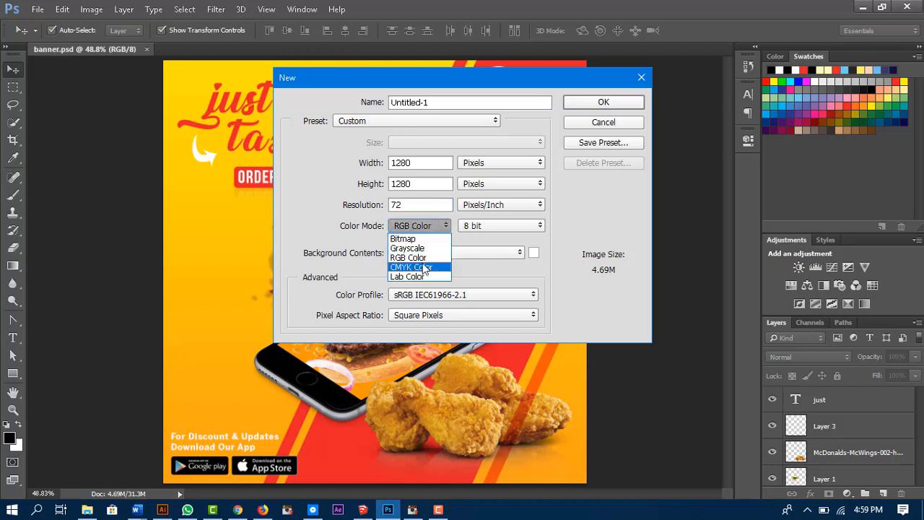
left_click(567, 230)
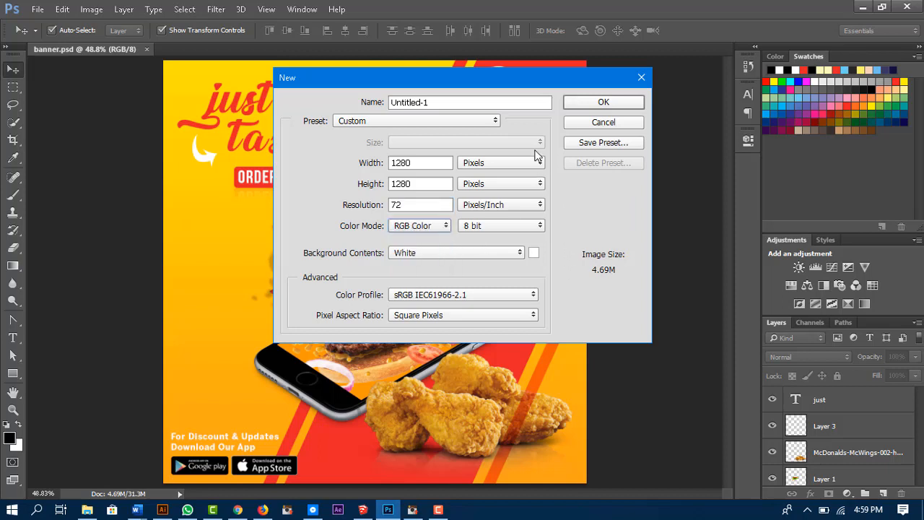
left_click(610, 104)
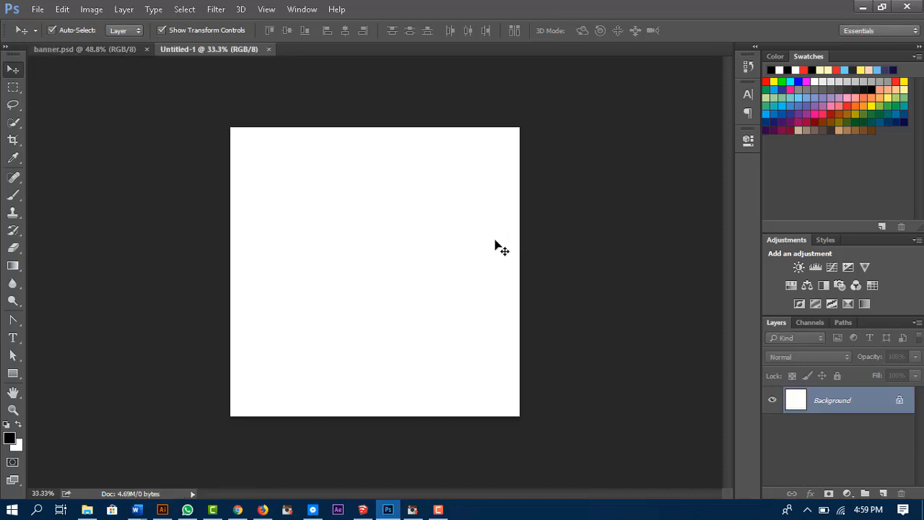
key("ctrl+0")
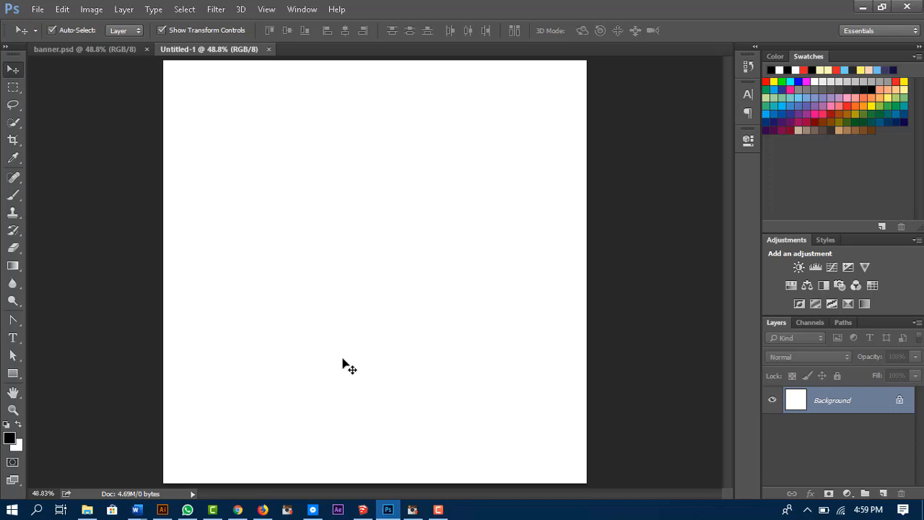
Step: Place Mobile.png from the Banner folder, scaled to about 57% and centred at about X 764, Y 753 px on the canvas
left_click(86, 510)
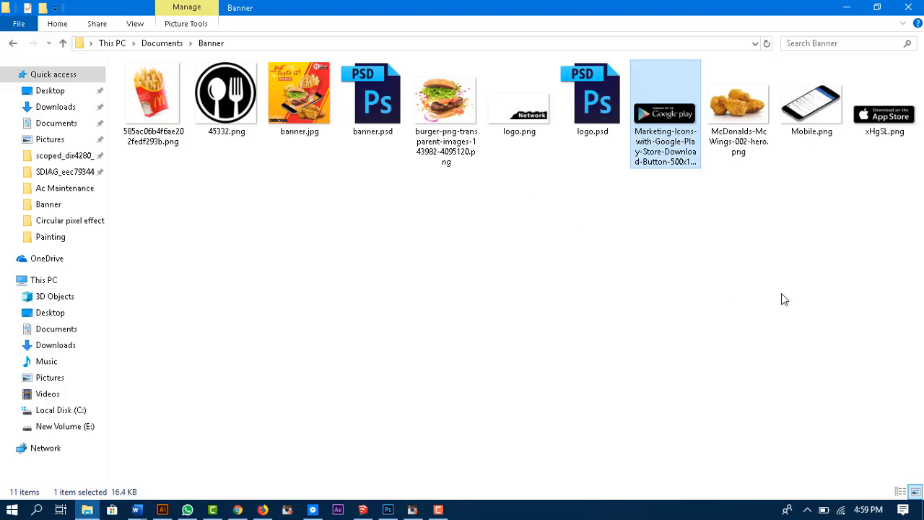
left_click_drag(811, 101, 445, 269)
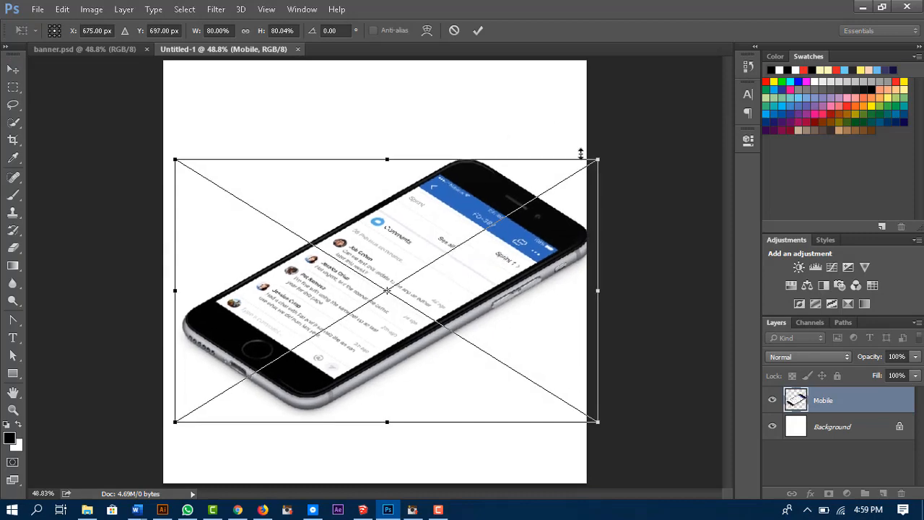
left_click_drag(592, 164, 508, 214)
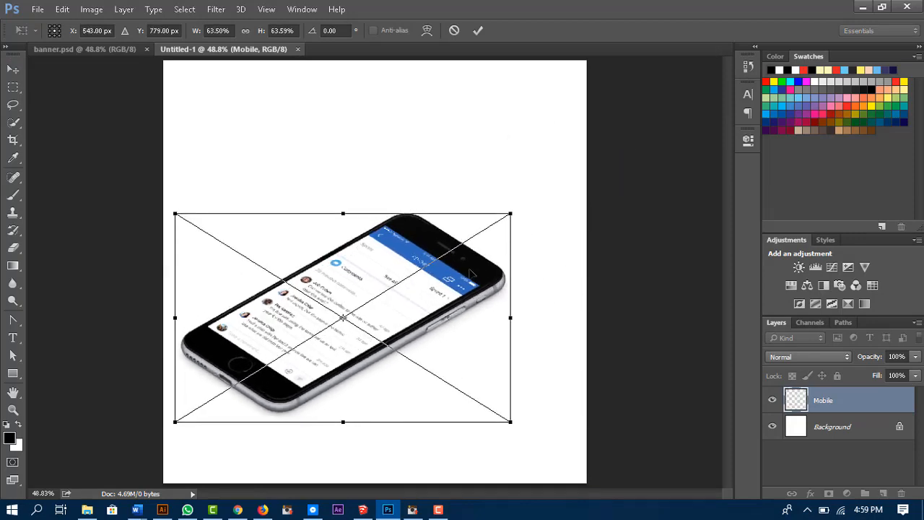
left_click_drag(485, 260, 526, 231)
left_click_drag(554, 179, 538, 195)
left_click_drag(461, 274, 528, 232)
left_click_drag(561, 195, 547, 203)
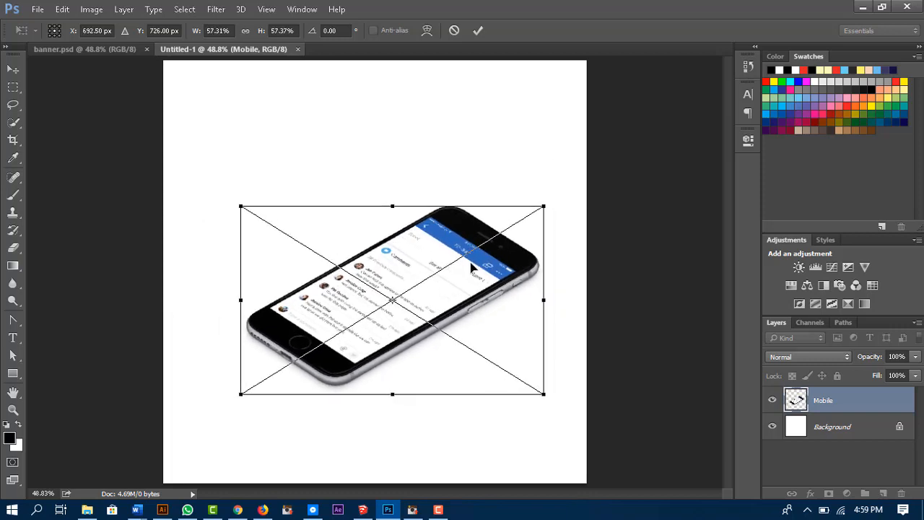
left_click_drag(463, 292, 484, 305)
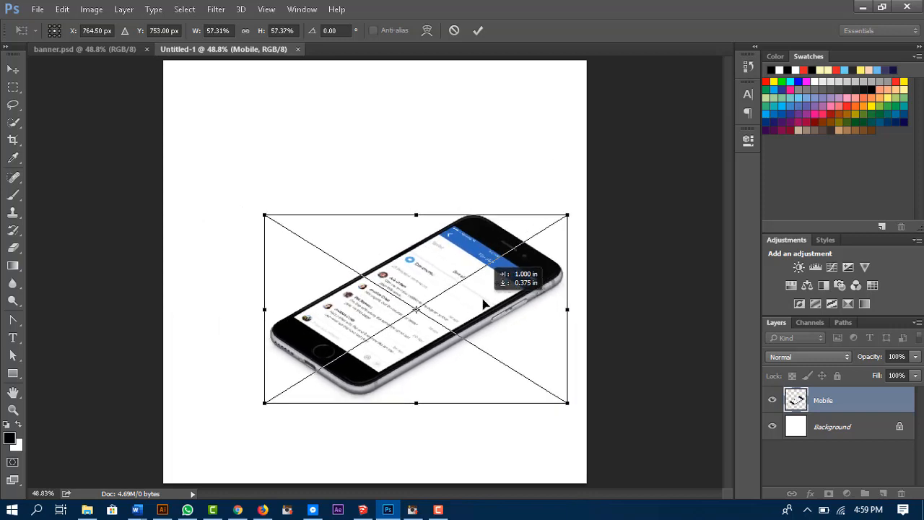
left_click(478, 31)
left_click(678, 309)
Step: Trace a closed four-corner path with the Pen tool around the phone's display area
key("z")
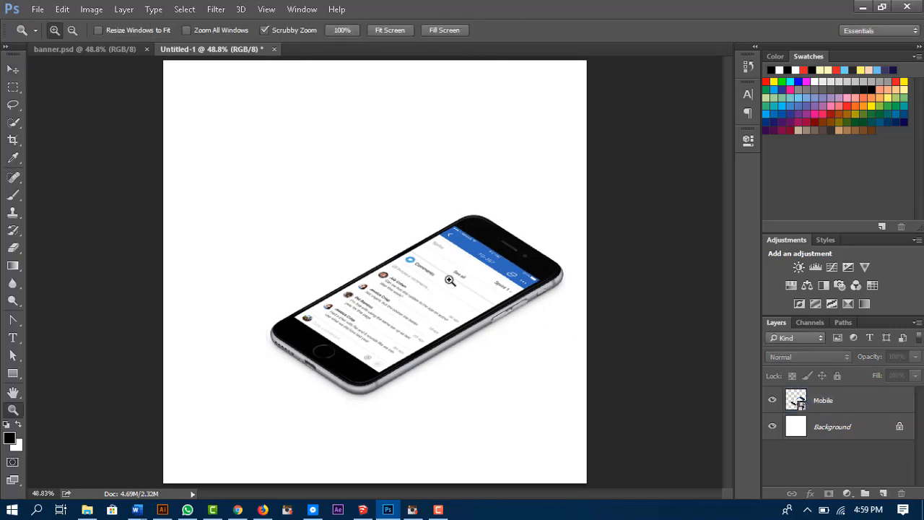
left_click_drag(438, 281, 439, 305)
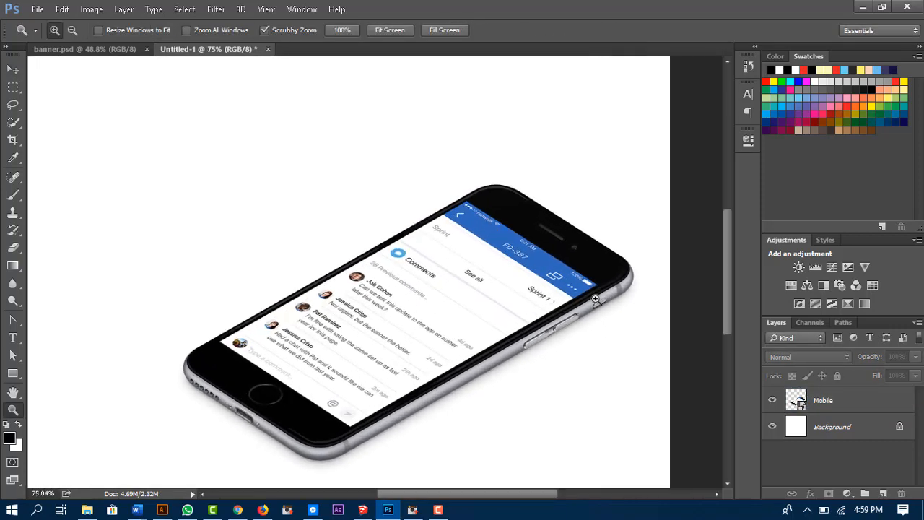
mouse_move(596, 299)
left_mouse_down()
mouse_move(576, 299)
mouse_move(606, 310)
left_mouse_up()
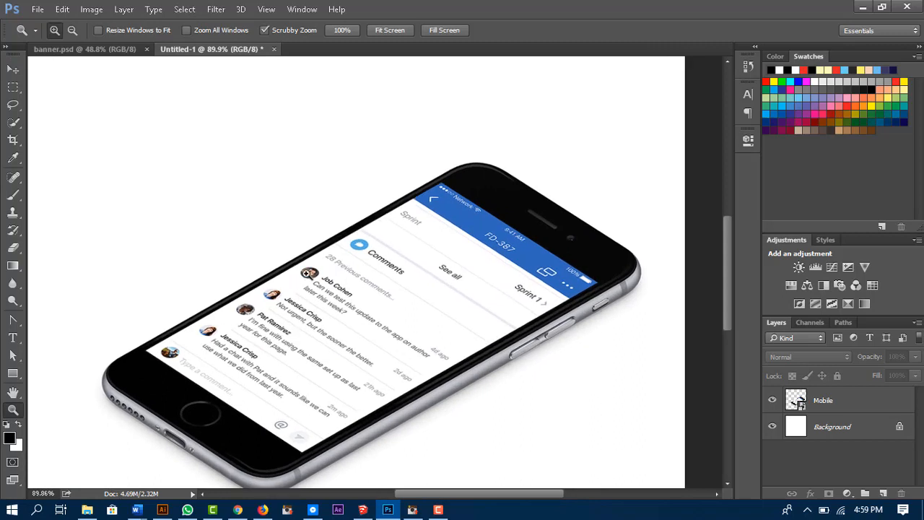
left_click(13, 321)
left_click(65, 318)
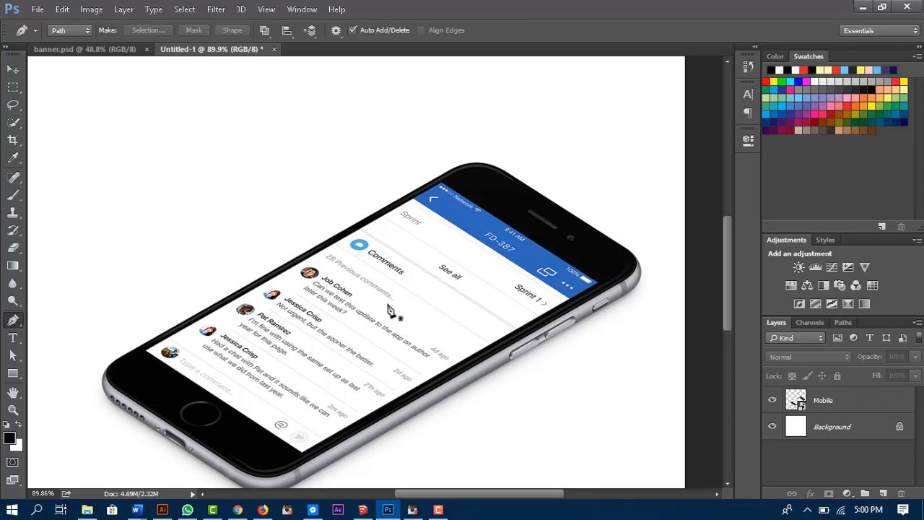
left_click(441, 184)
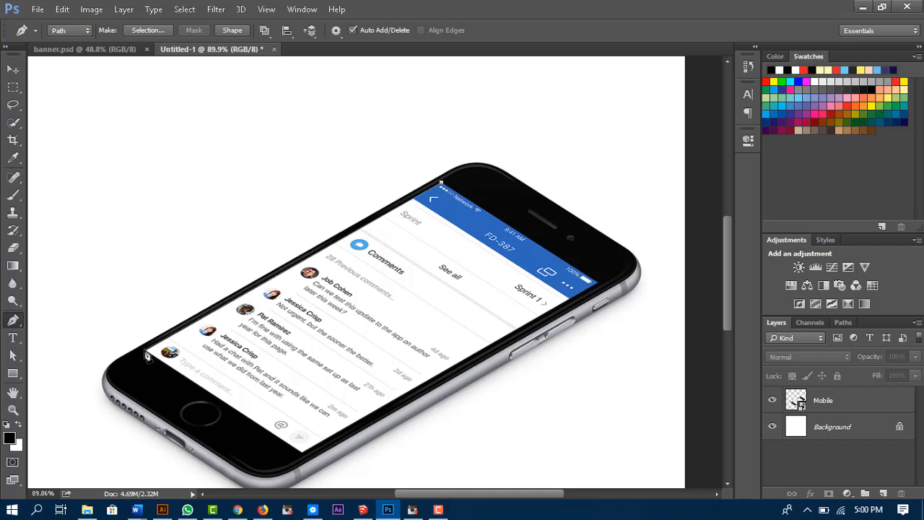
left_click(144, 351)
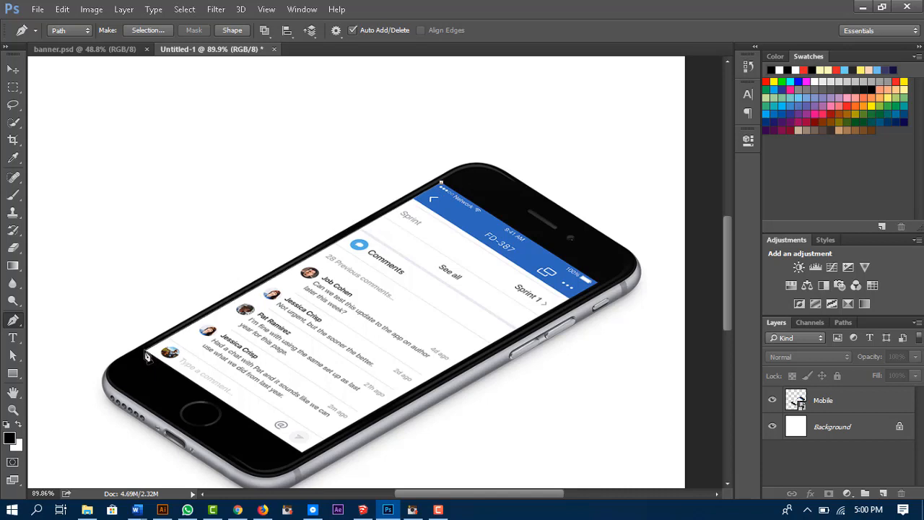
left_click(301, 453)
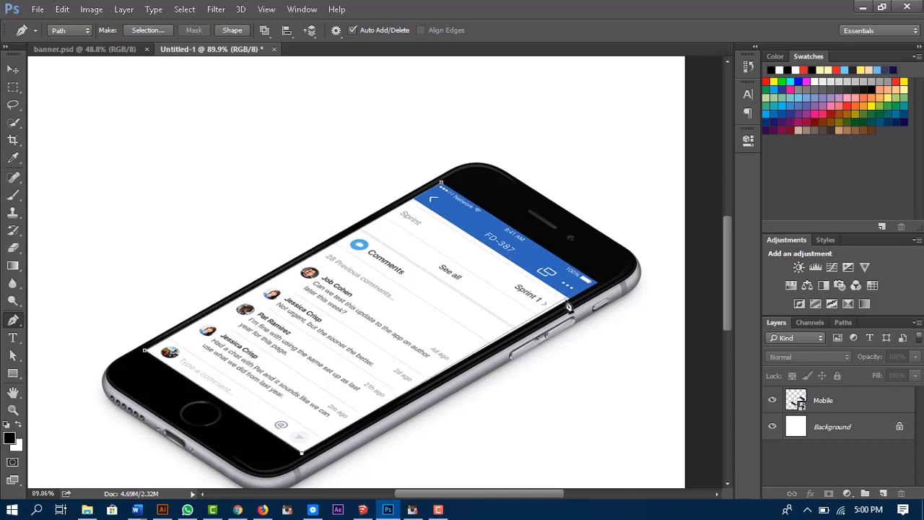
left_click(599, 283)
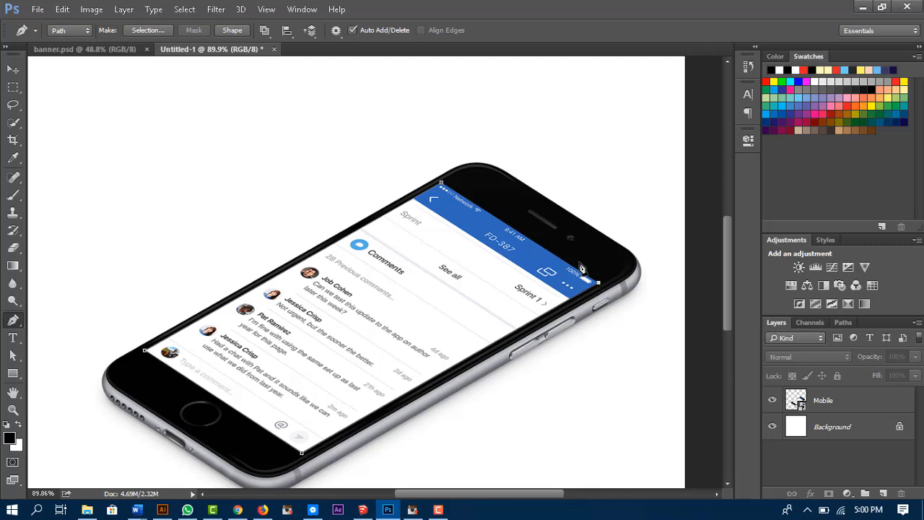
left_click(442, 185)
scroll(697, 347, "down", 1)
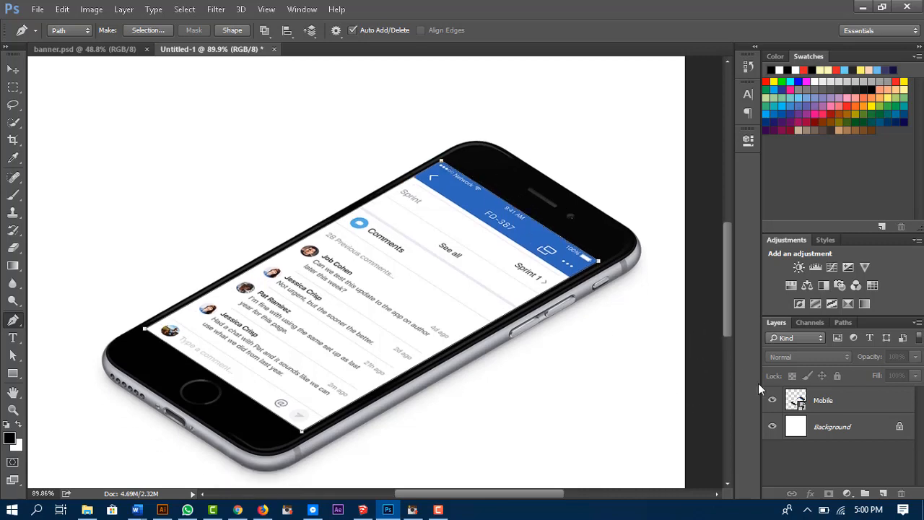
Step: Convert the display path into a shape layer and fill it with white, ffffff
left_click(236, 30)
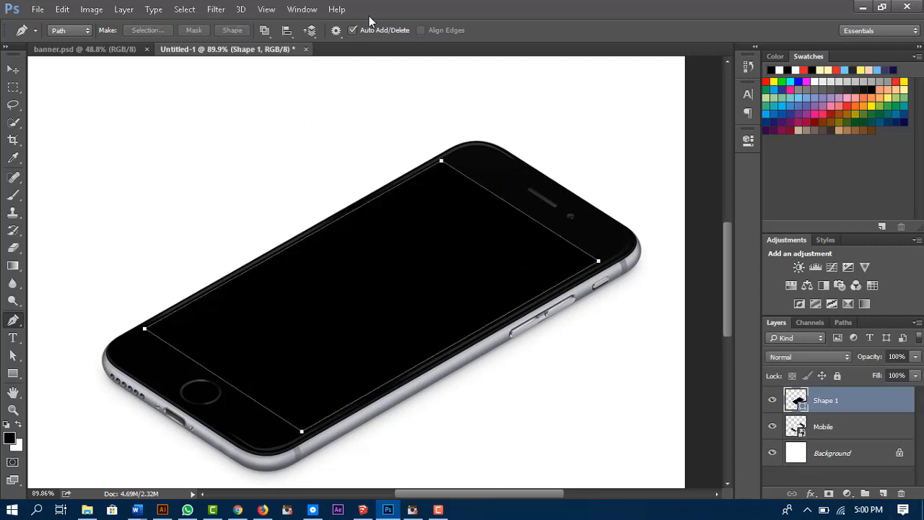
double_click(797, 400)
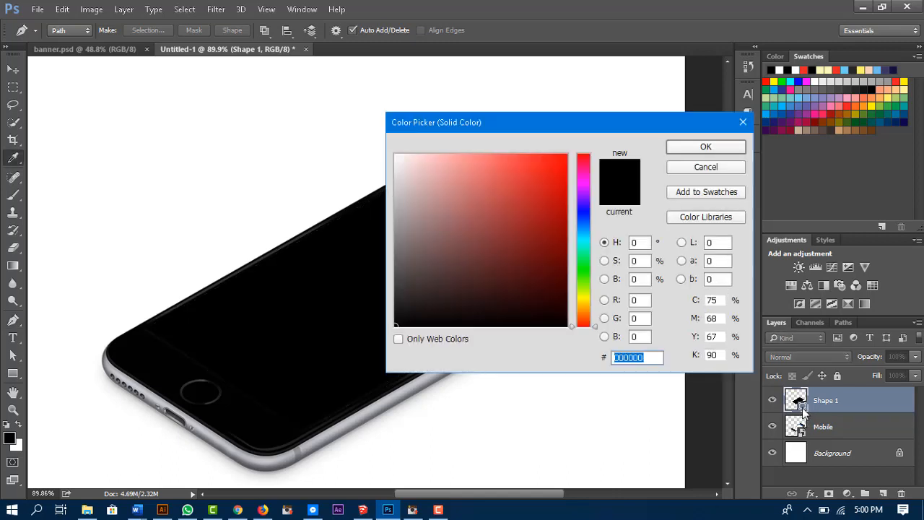
type("ffffff")
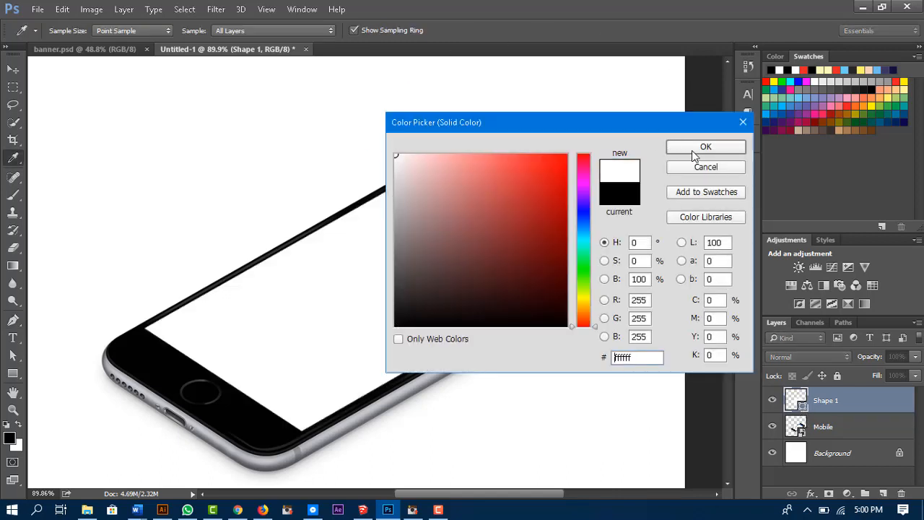
left_click(693, 150)
key("p")
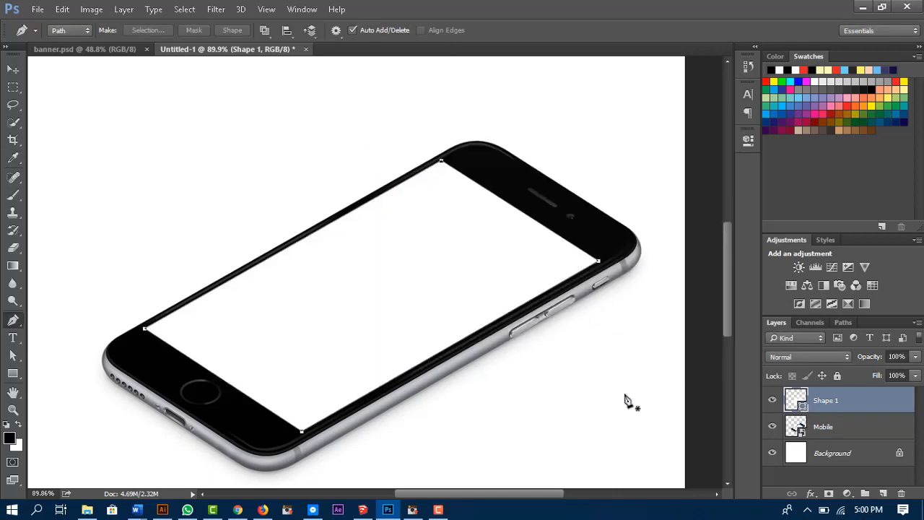
key("v")
left_click(603, 370)
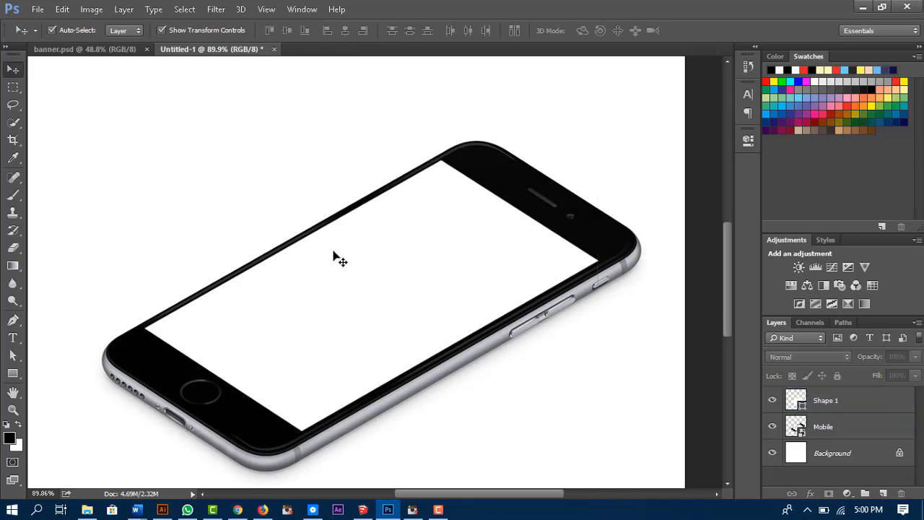
Step: Place the burger PNG from the Banner folder over the phone, scaled to about 96%
key("ctrl+0")
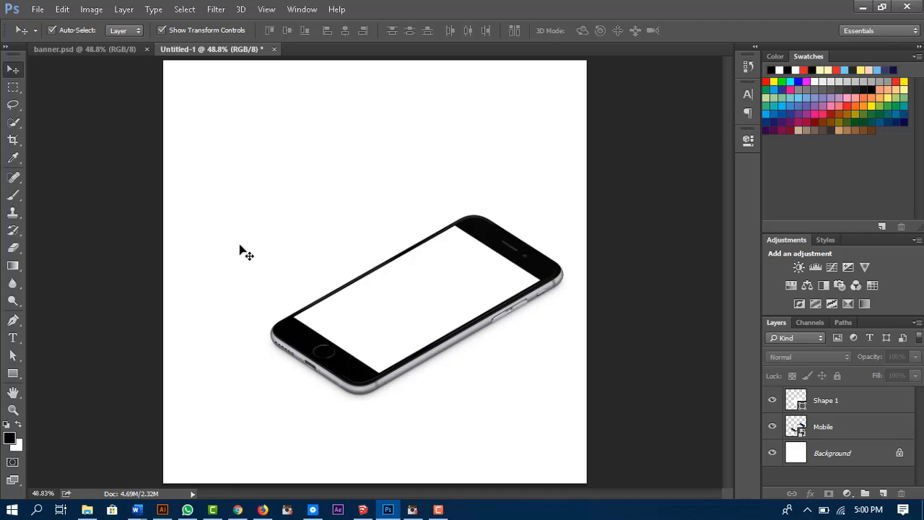
left_click(99, 512)
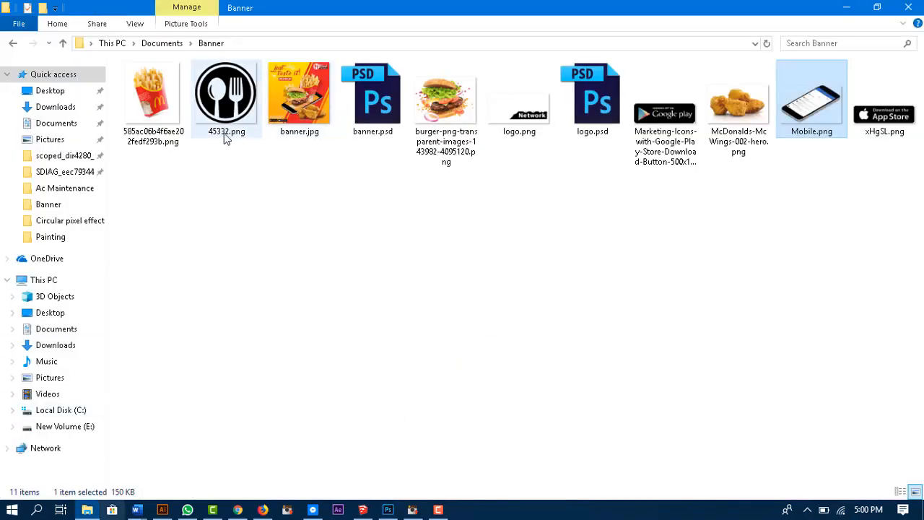
left_click(460, 129)
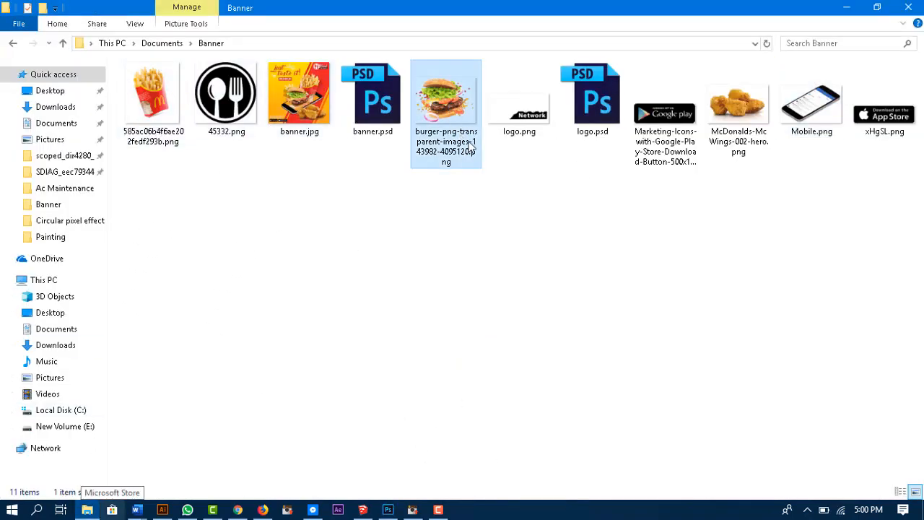
left_click_drag(471, 144, 448, 243)
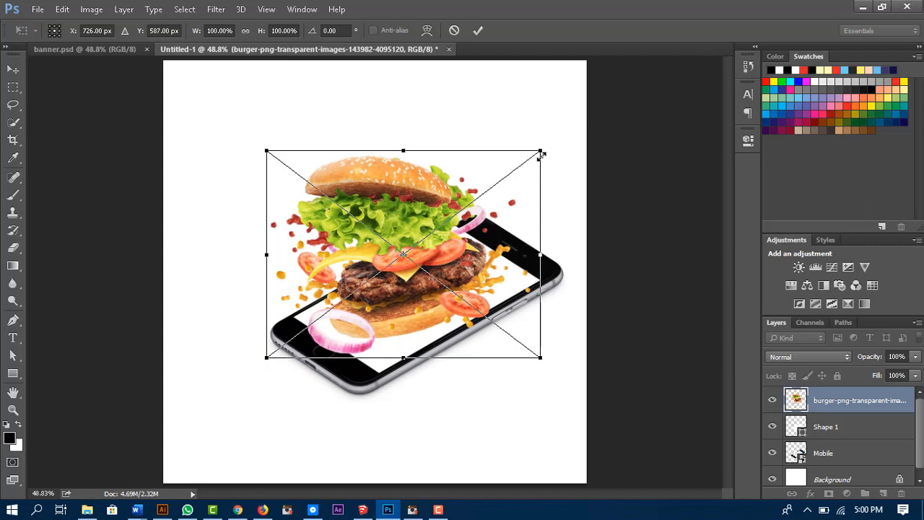
left_click_drag(542, 153, 542, 178)
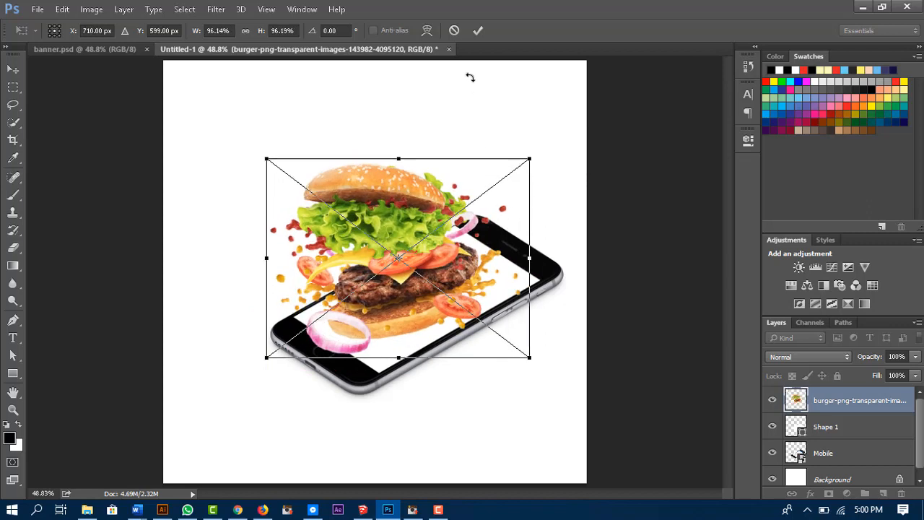
left_click(477, 31)
Step: Reposition the burger so that it sits lower over the phone's white display area
left_click_drag(417, 266, 423, 287)
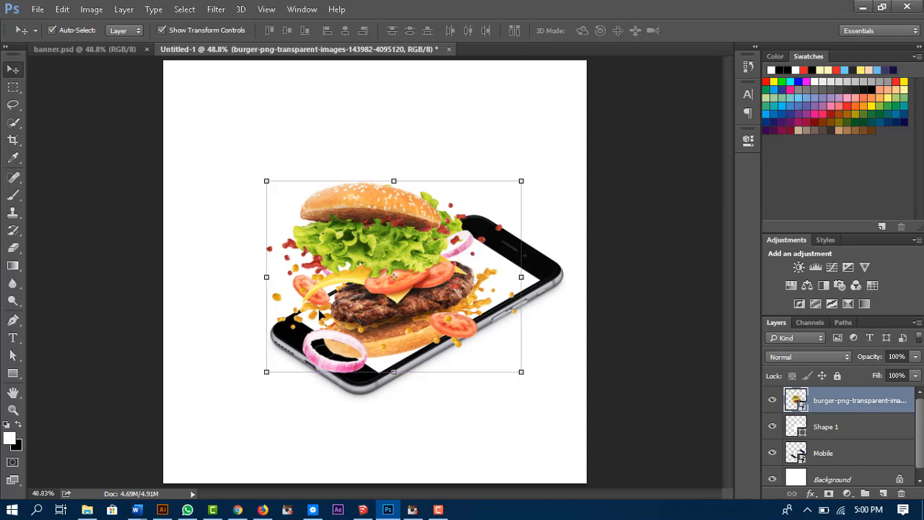
left_click(639, 299)
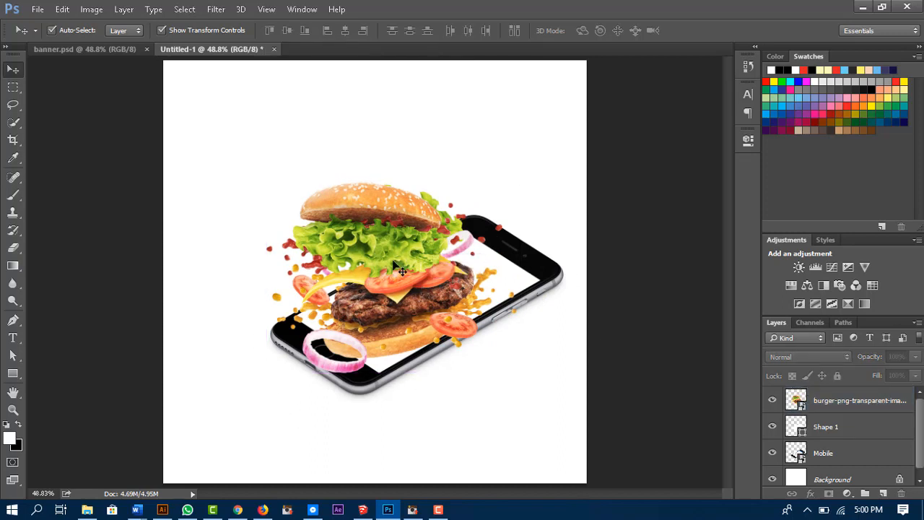
left_click_drag(417, 298, 418, 304)
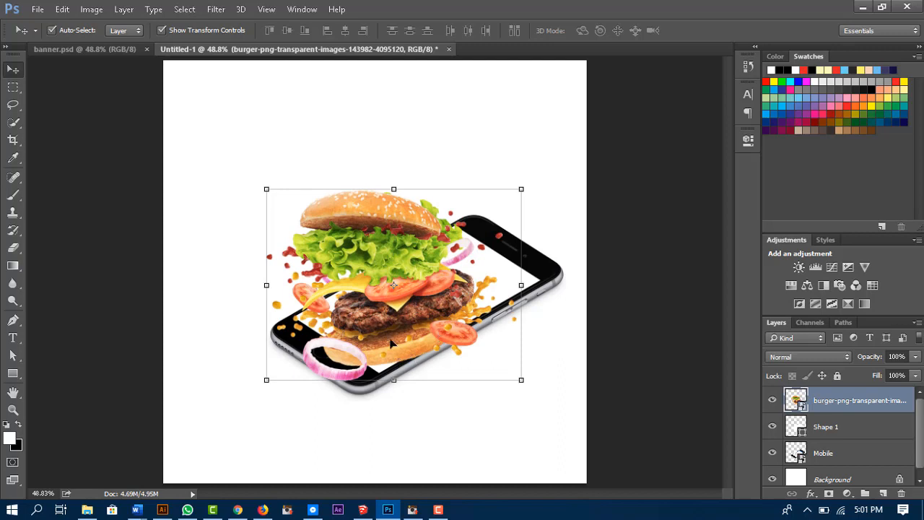
left_click_drag(390, 309, 426, 283)
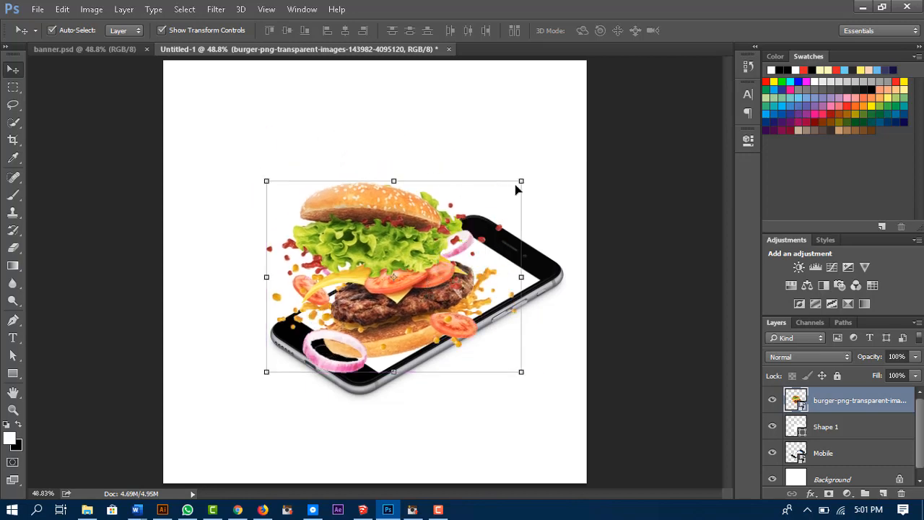
Step: Scale the burger down to about 80% and keep it over the display, centred at about X 681, Y 694 px
left_click_drag(515, 180, 497, 232)
left_click_drag(410, 316, 426, 276)
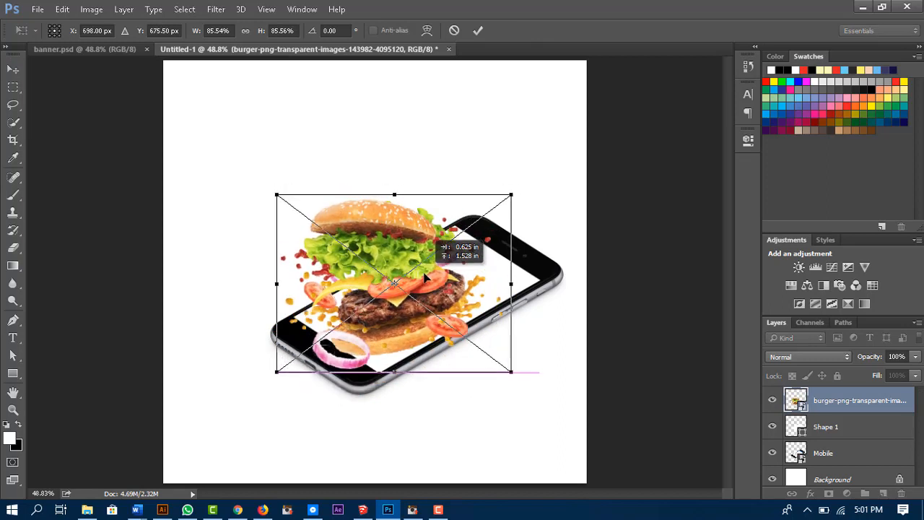
left_click_drag(426, 278, 424, 277)
left_click_drag(505, 200, 497, 206)
mouse_move(421, 275)
left_mouse_down()
mouse_move(432, 278)
mouse_move(427, 267)
mouse_move(431, 278)
left_mouse_up()
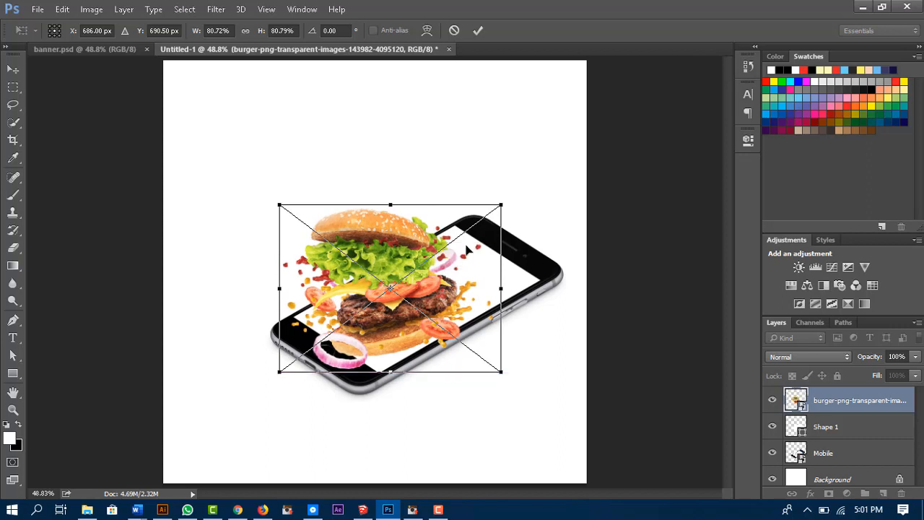
left_click_drag(499, 205, 495, 209)
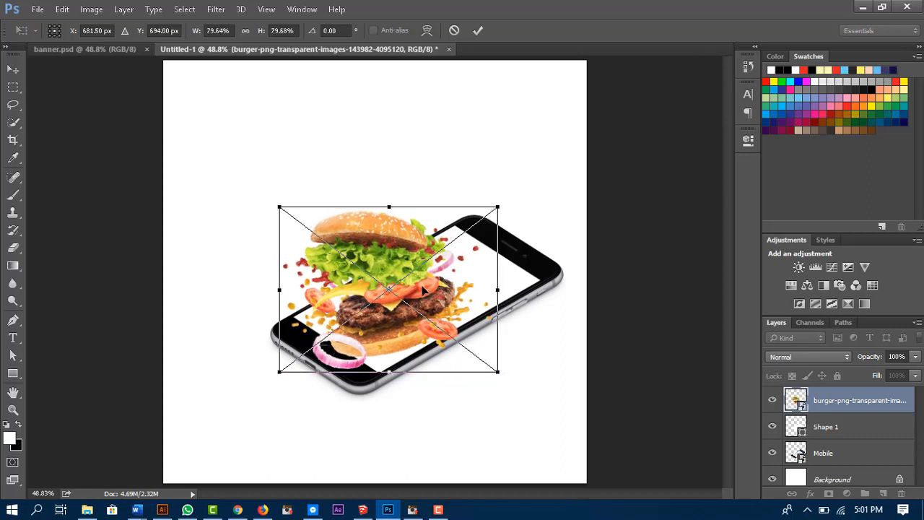
left_click_drag(408, 308, 408, 307)
left_click(478, 32)
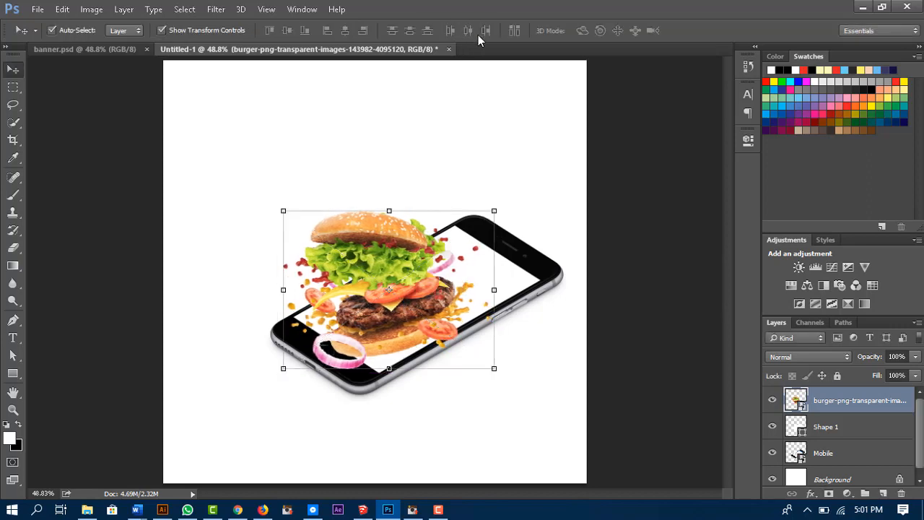
Step: Switch the lasso type to Polygonal Lasso, and enlarge the burger to about 82%, centred at about X 692, Y 685 px
left_click(13, 86)
left_click(13, 107)
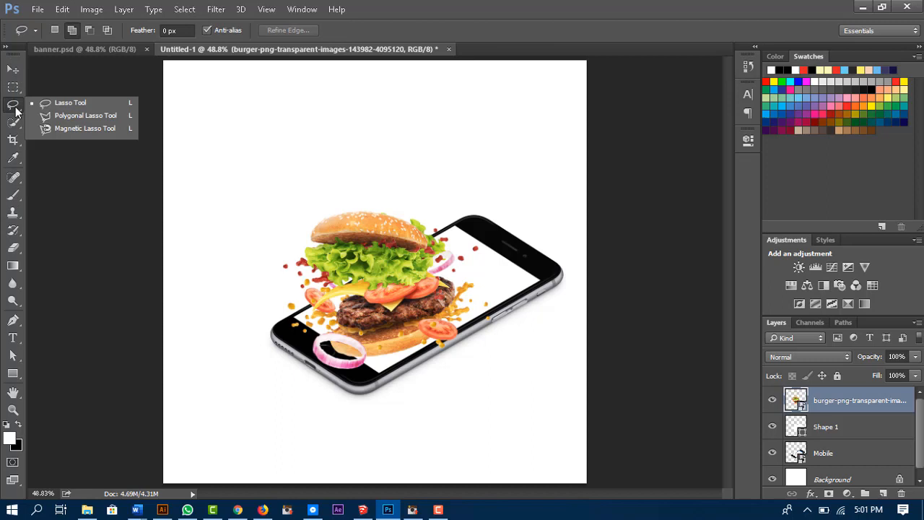
left_click(78, 114)
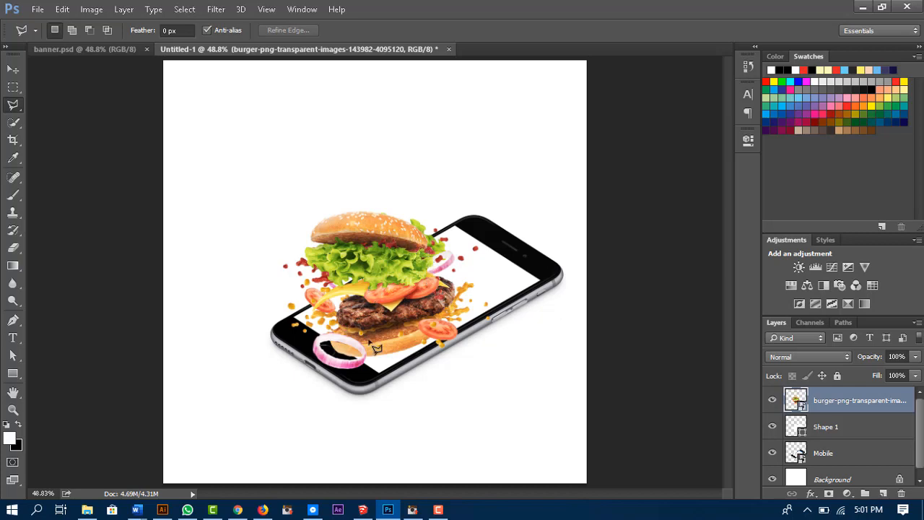
left_click(14, 69)
left_click_drag(496, 212, 504, 204)
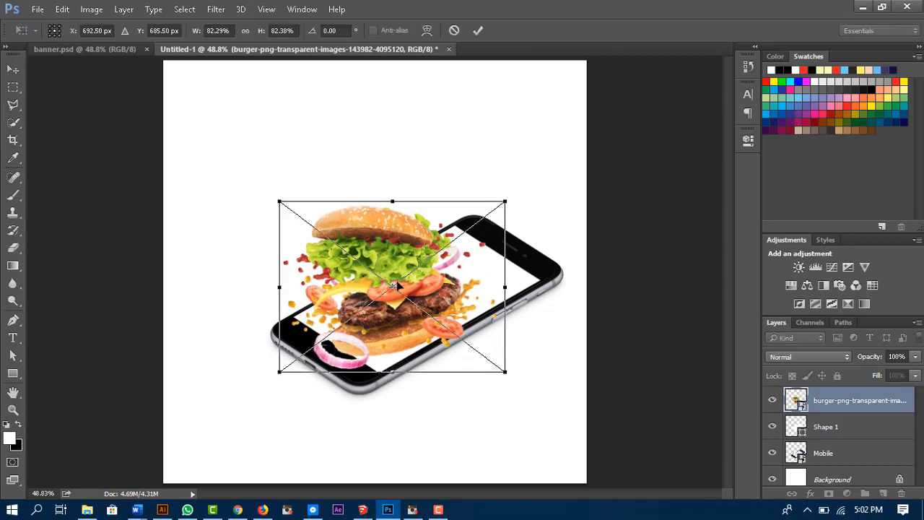
left_click(477, 30)
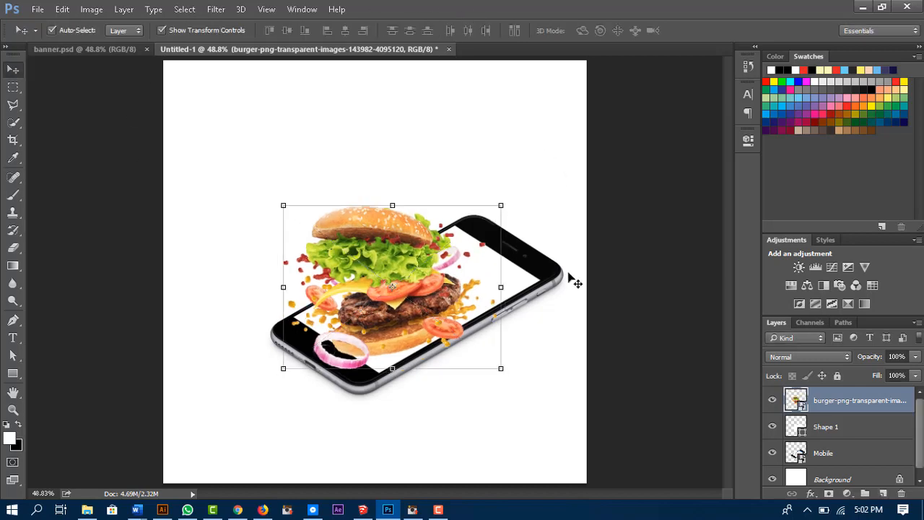
left_click(13, 106)
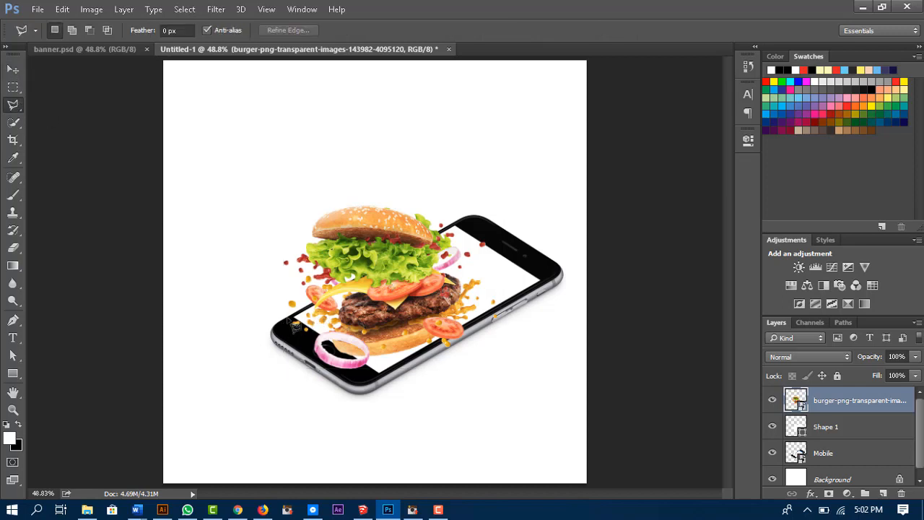
left_click(290, 319)
left_click(485, 259)
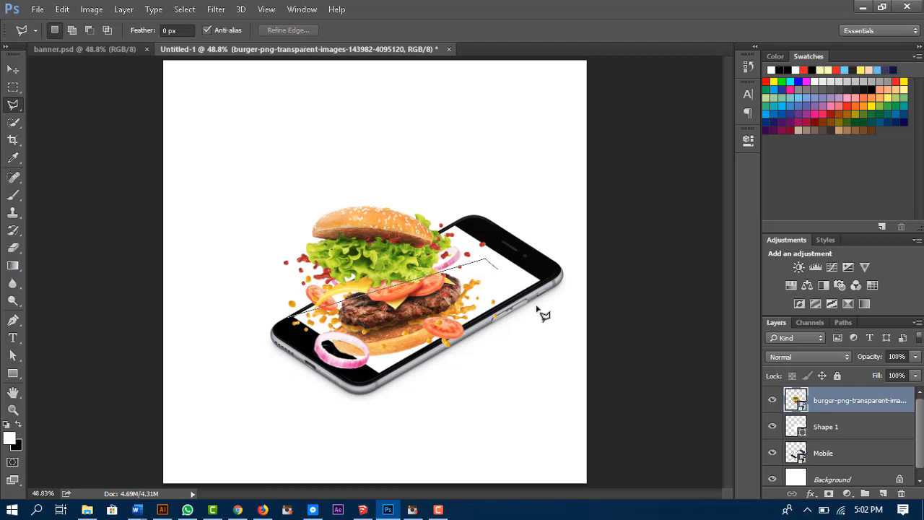
left_click(517, 155)
left_click(288, 151)
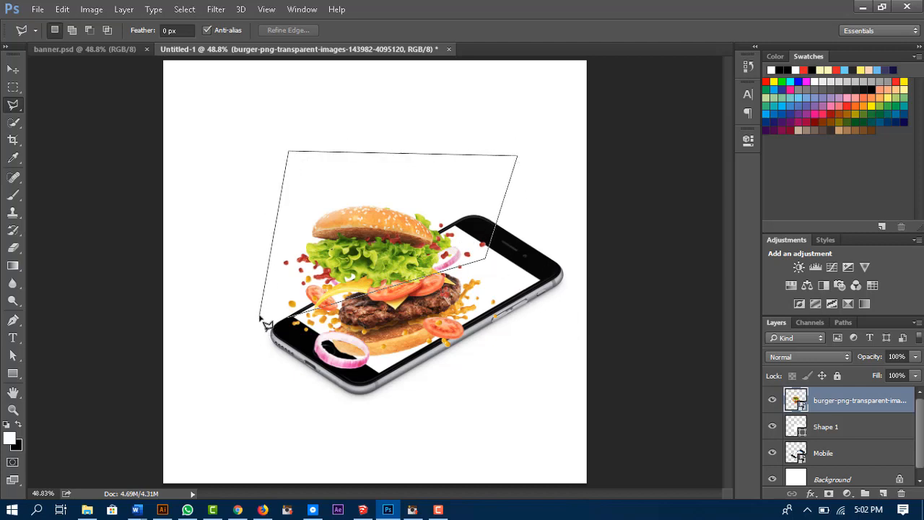
left_click(260, 316)
key("Escape")
Step: Select the burger's upper part, from bun to lettuce, with a closed four-corner Polygonal Lasso outline and copy it onto a new layer
left_click(281, 315)
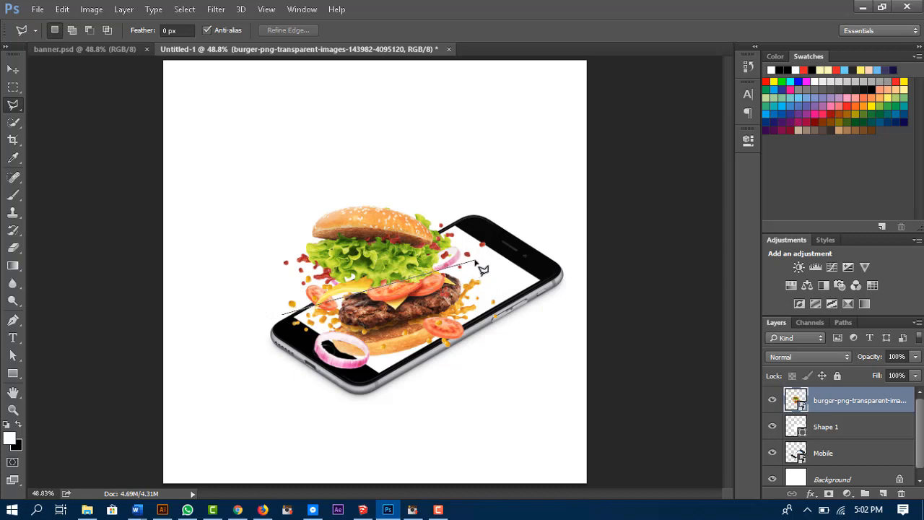
left_click(475, 262)
left_click(460, 160)
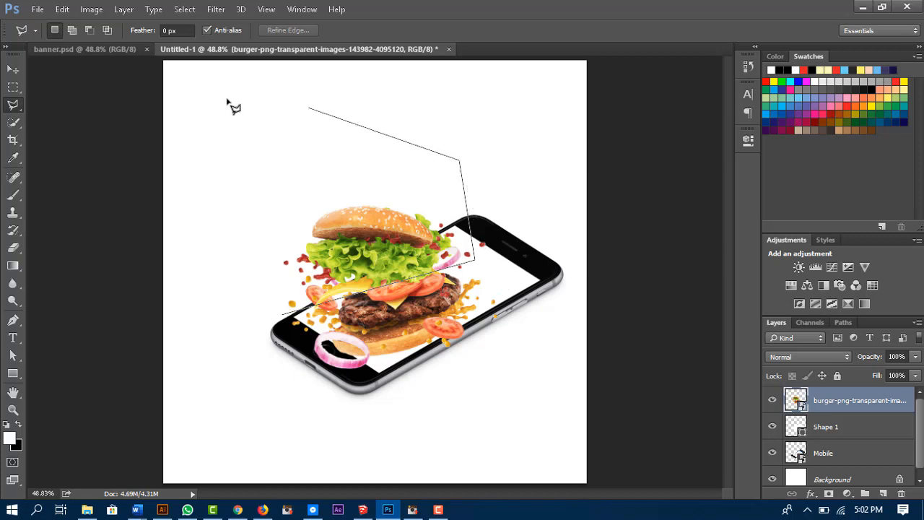
left_click(256, 247)
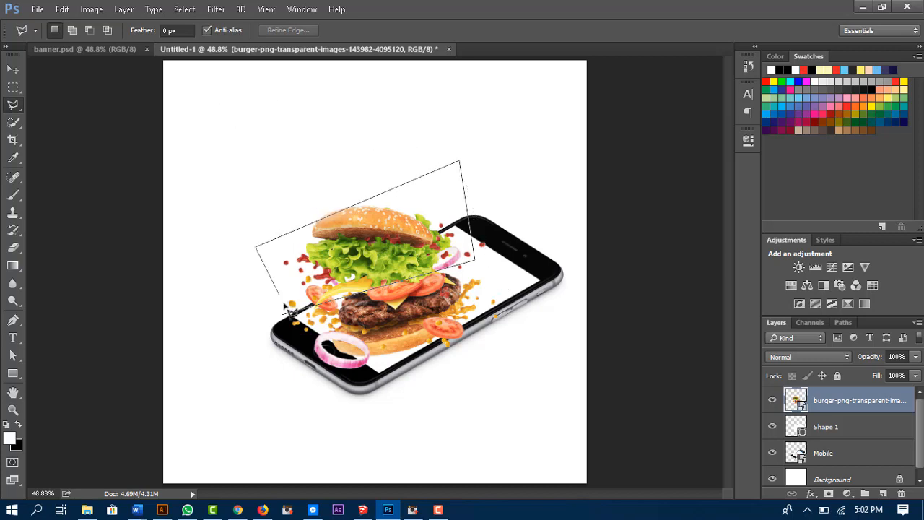
left_click(282, 313)
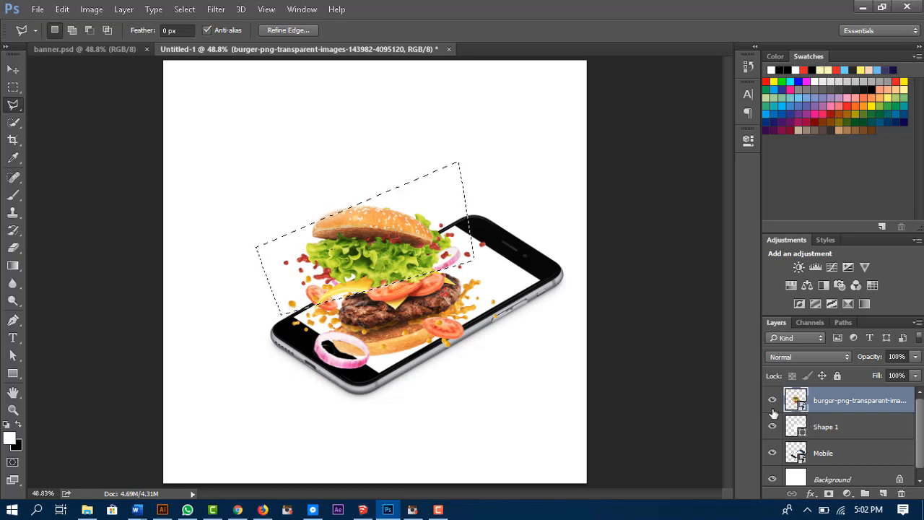
key("ctrl+j")
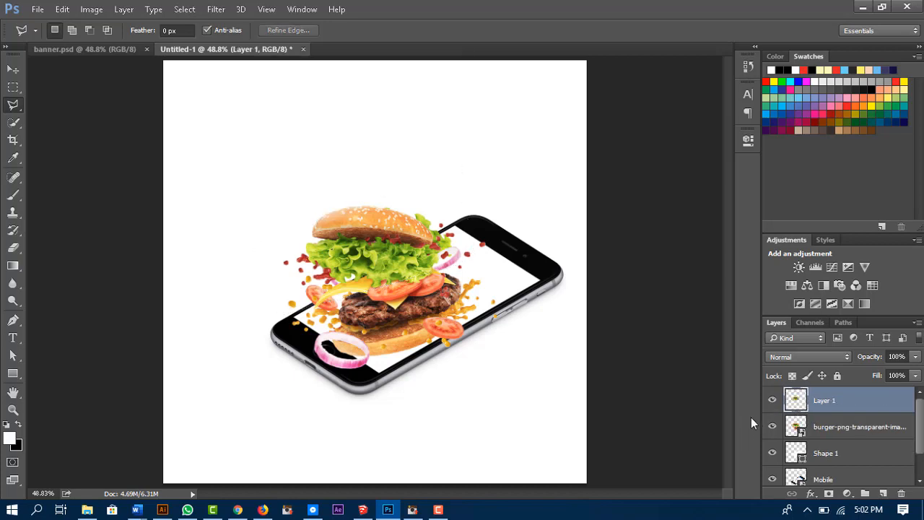
left_click(773, 426)
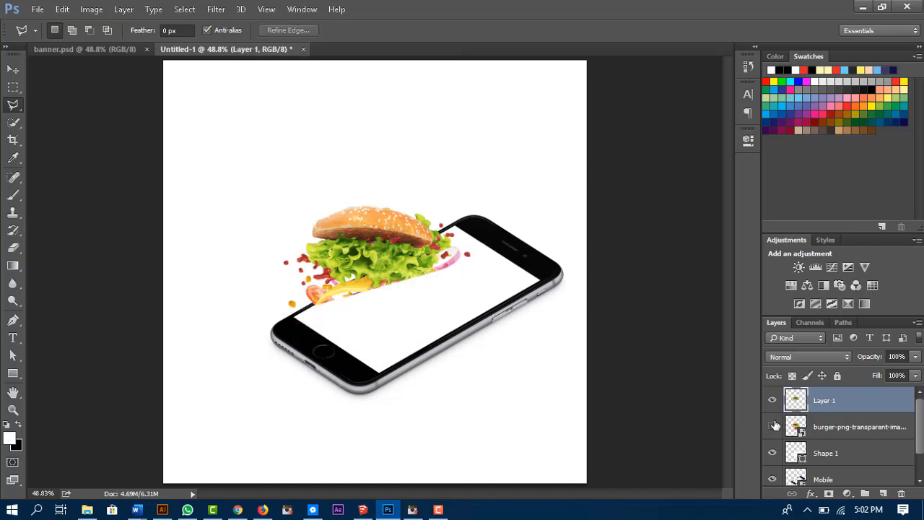
left_click(773, 426)
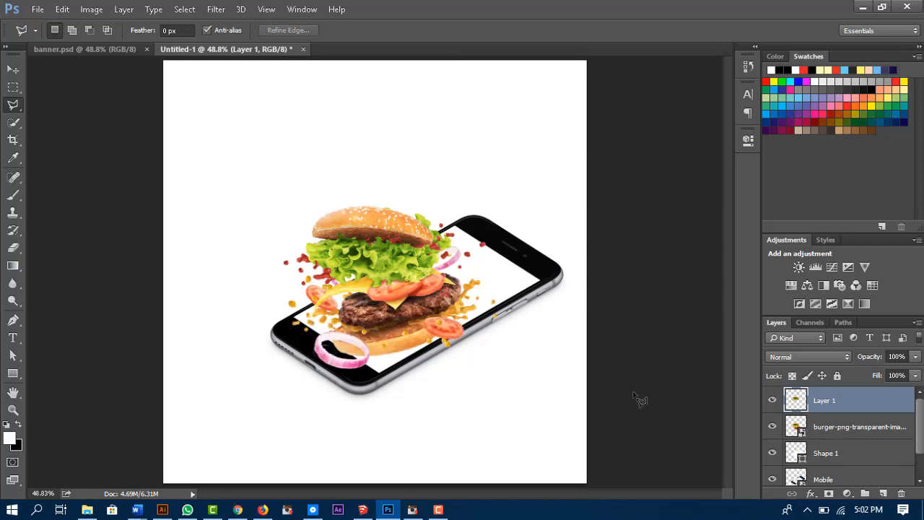
Step: Clip the full burger layer to the Shape 1 display shape with a clipping mask, leaving the copied upper part unclipped
key("v")
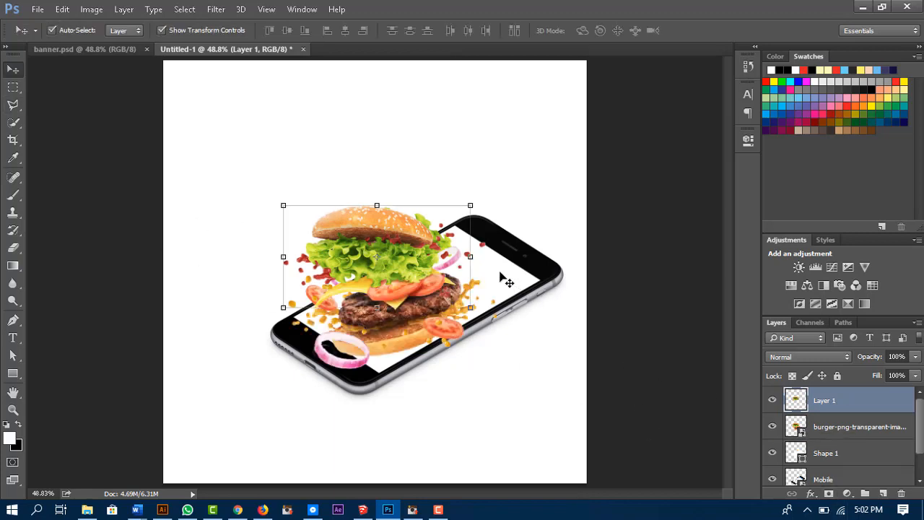
left_click(516, 282)
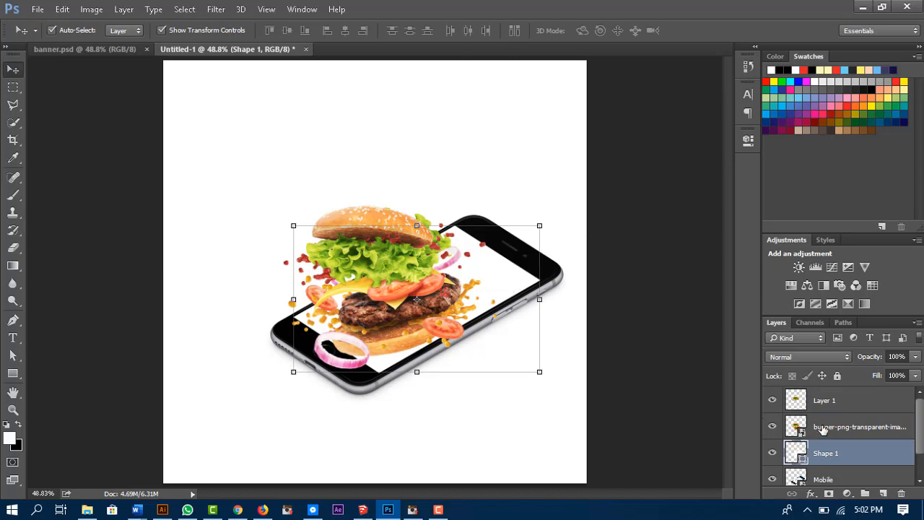
left_click(823, 429)
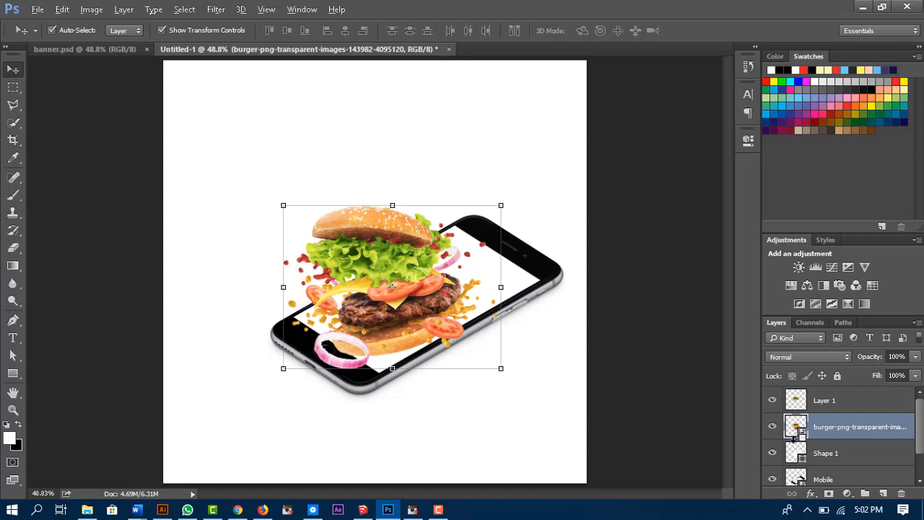
left_click(793, 435, "alt")
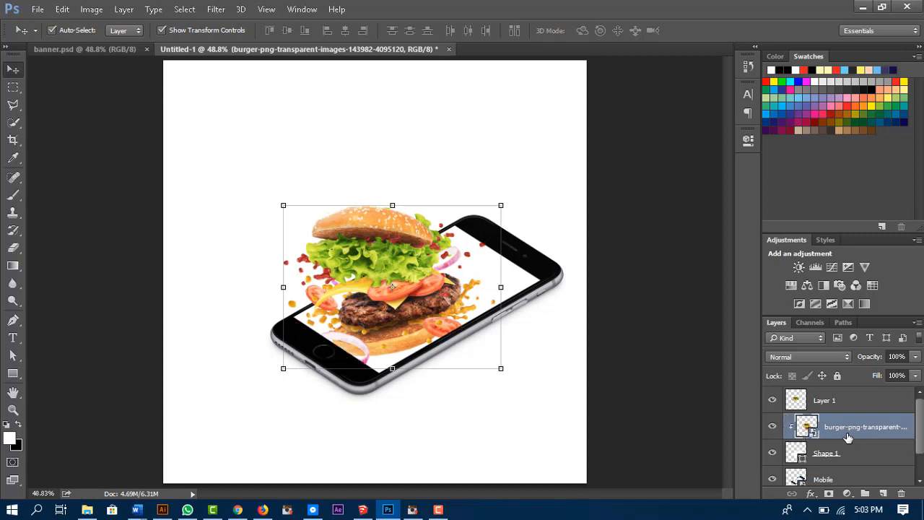
mouse_move(387, 256)
left_mouse_down()
mouse_move(381, 231)
mouse_move(394, 260)
mouse_move(386, 216)
mouse_move(387, 257)
left_mouse_up()
left_click(447, 328)
left_click(639, 276)
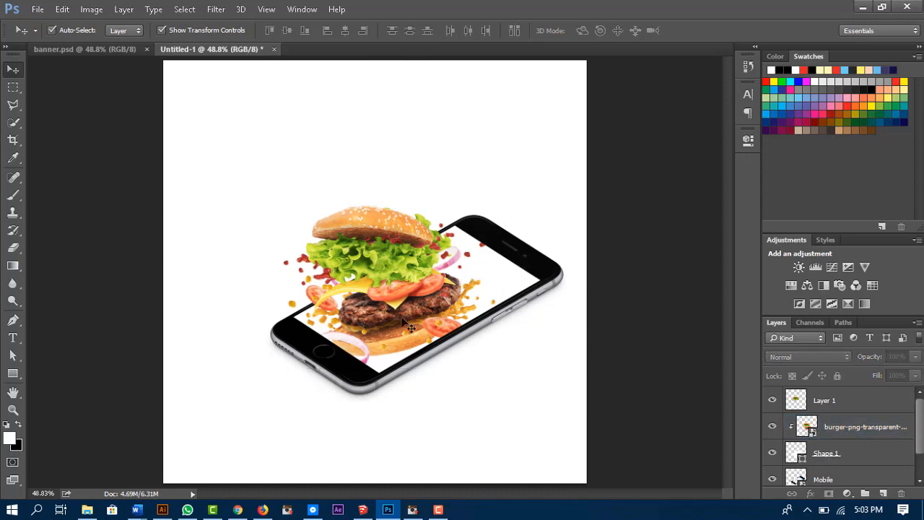
Step: Place the fries image 585ac06b4f6ae202fedf293b.png into the banner over the phone's upper half and flip it horizontally
left_click(87, 509)
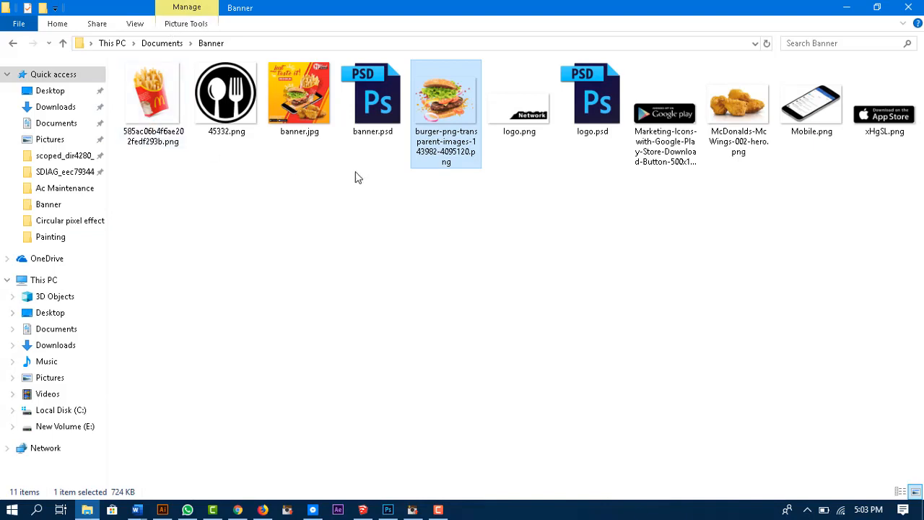
left_click_drag(160, 110, 441, 277)
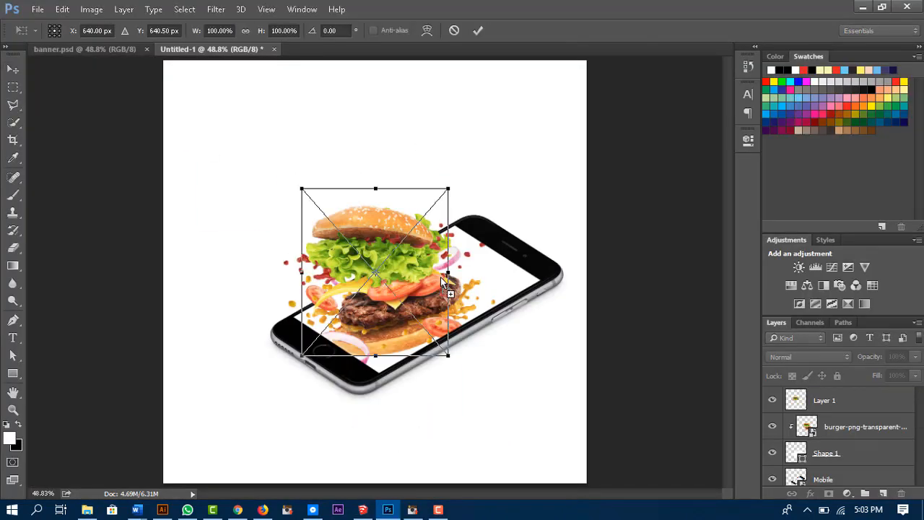
left_click_drag(390, 299, 466, 186)
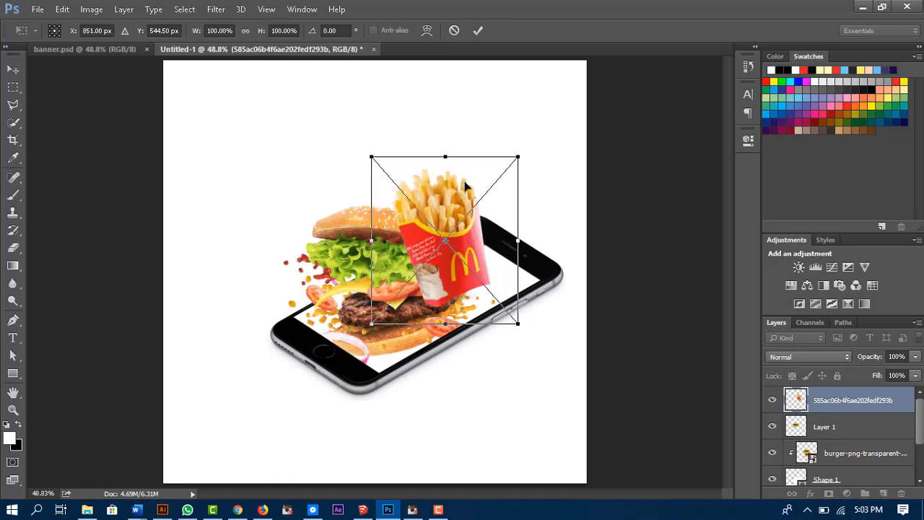
right_click(466, 204)
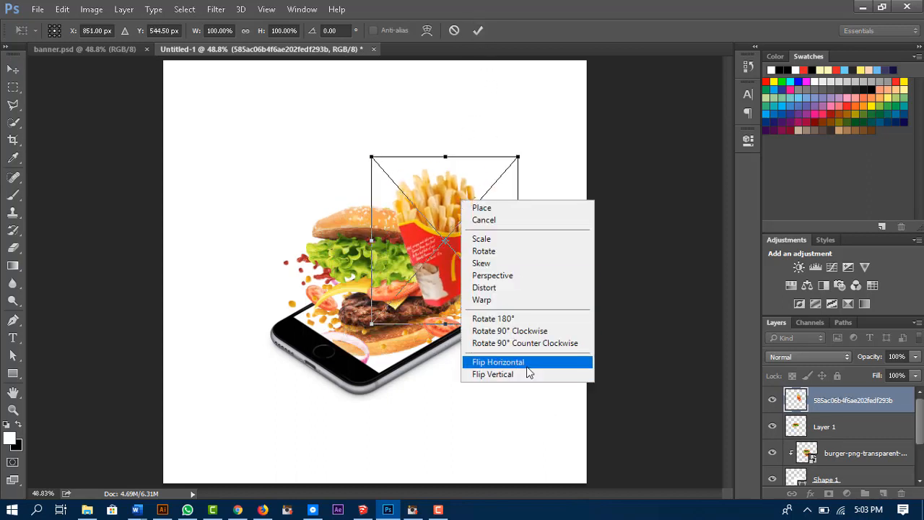
left_click(527, 366)
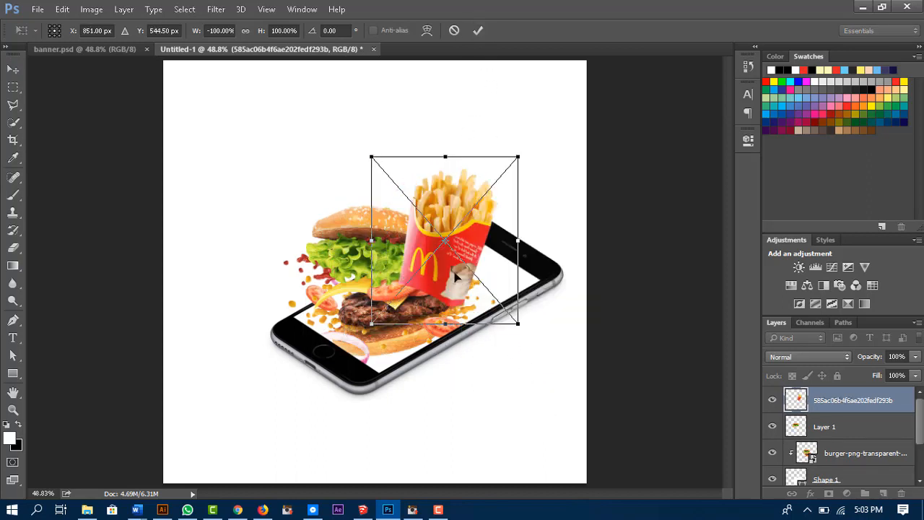
Step: Enlarge the placed fries to about 114%, centred at about X 885, Y 521 px, and commit the placement
left_click_drag(522, 156, 543, 134)
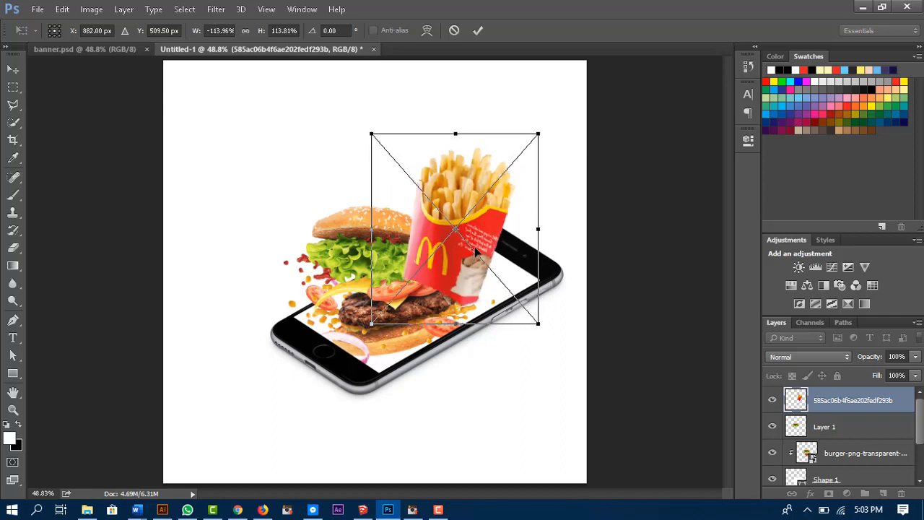
left_click_drag(475, 250, 471, 260)
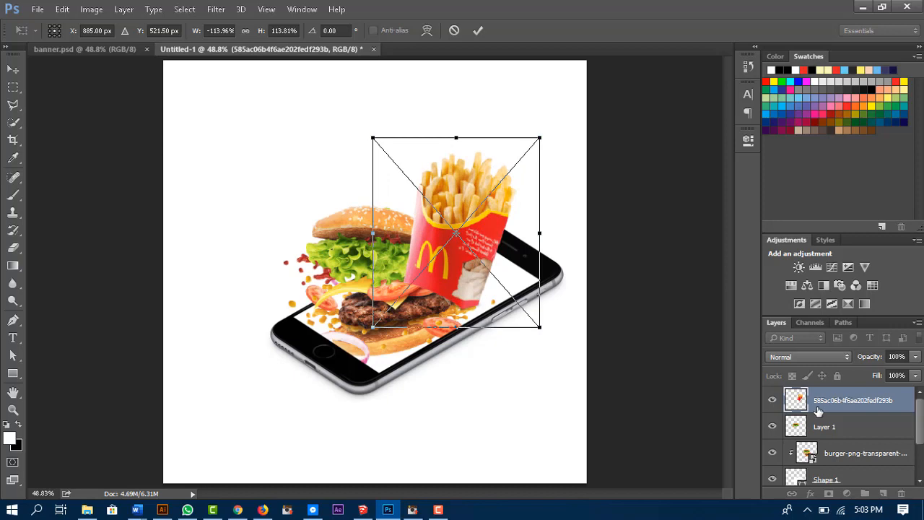
left_click(478, 29)
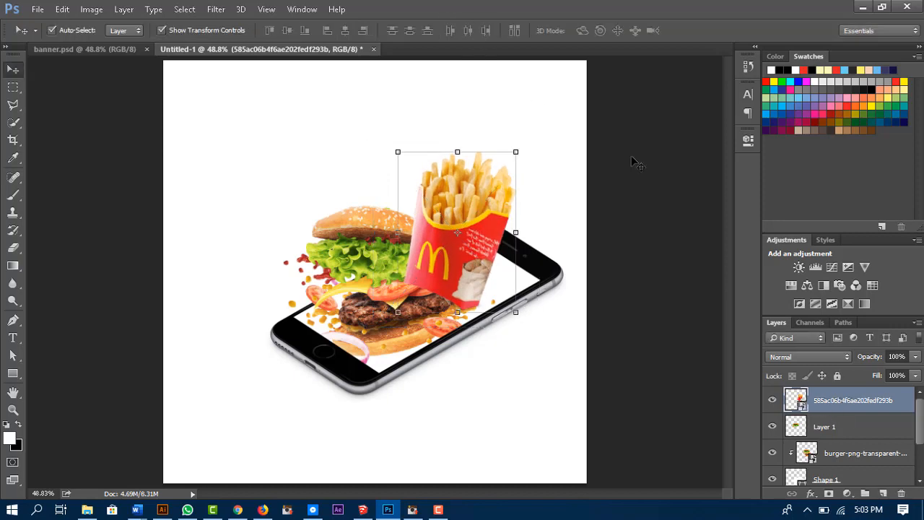
Step: Reorder the fries layer so it sits unclipped between Layer 1 and the clipped burger layer
left_click_drag(846, 403, 844, 457)
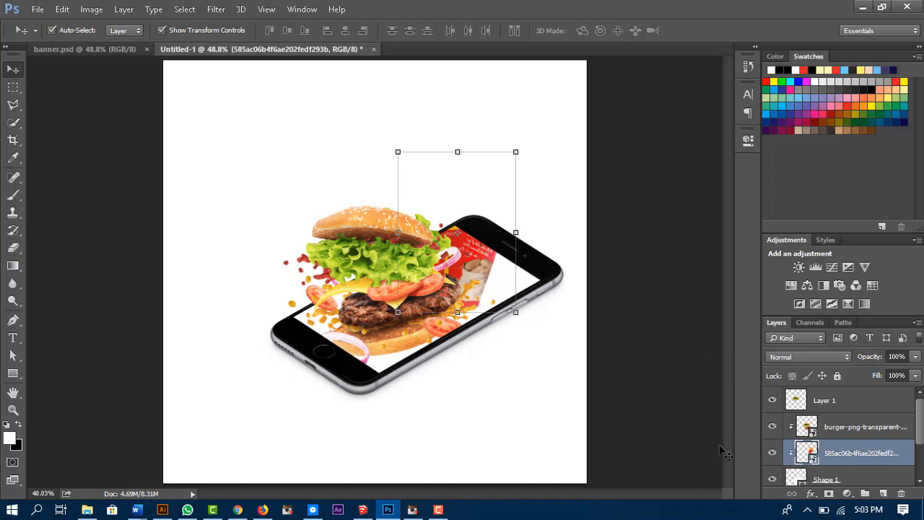
key("ctrl+shift+bracketright")
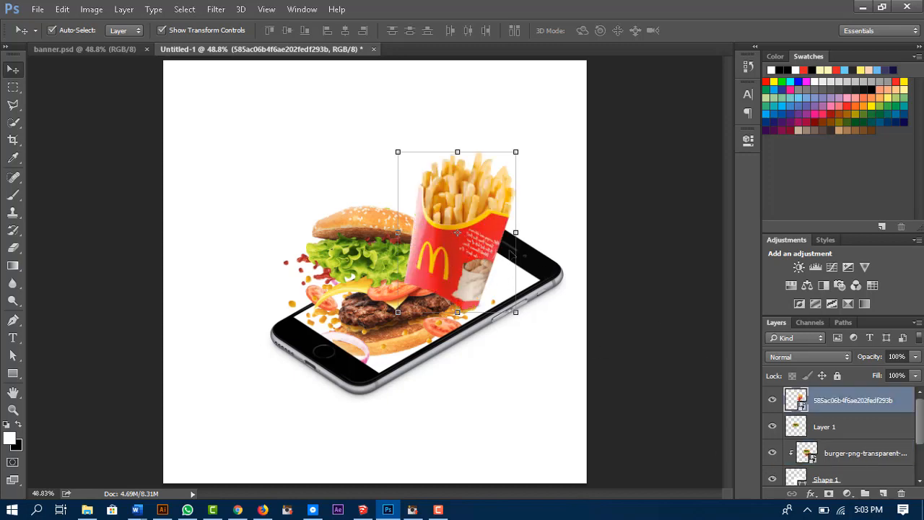
left_click_drag(848, 406, 841, 430)
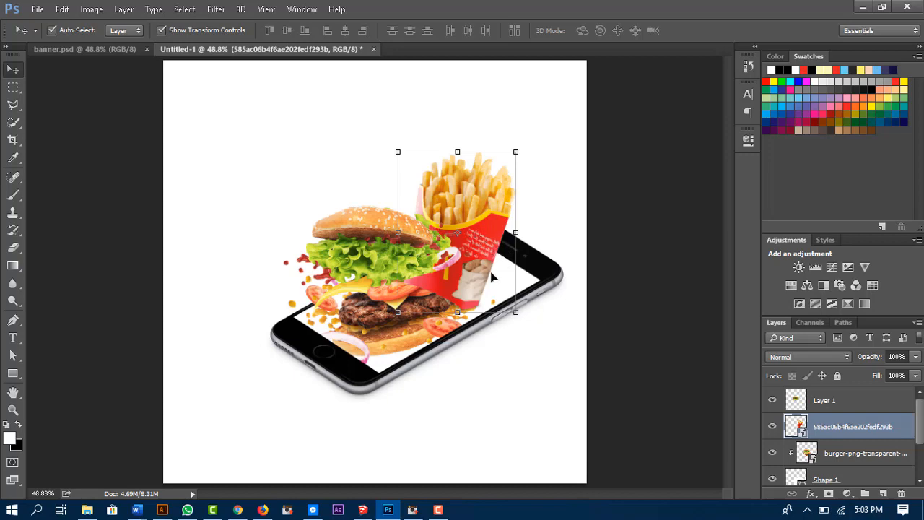
Step: Reposition the fries further over the display, at about X 928, Y 529 px, and enlarge them to about 115%
mouse_move(473, 271)
left_mouse_down()
mouse_move(477, 230)
mouse_move(487, 250)
mouse_move(487, 240)
mouse_move(487, 281)
left_mouse_up()
left_click_drag(525, 160, 546, 140)
left_click(516, 238)
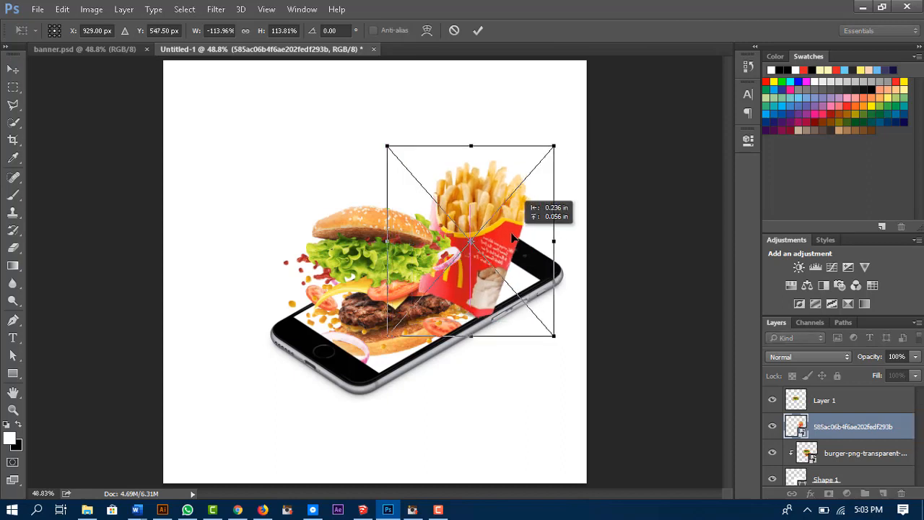
left_click(478, 30)
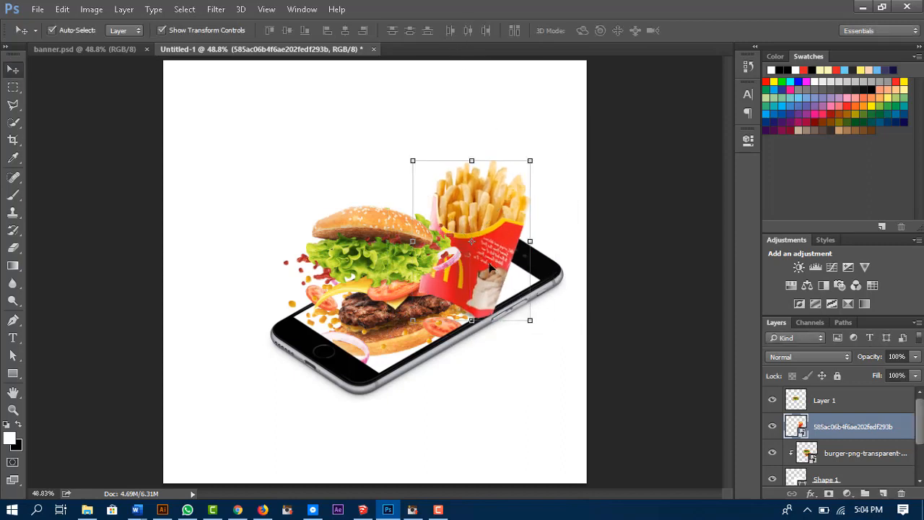
left_click_drag(490, 267, 489, 262)
left_click(530, 156)
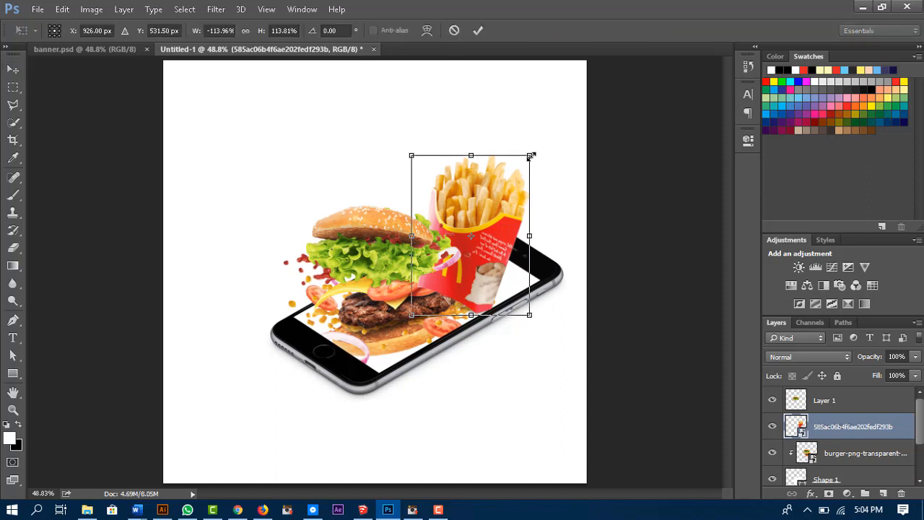
left_click_drag(531, 156, 556, 137)
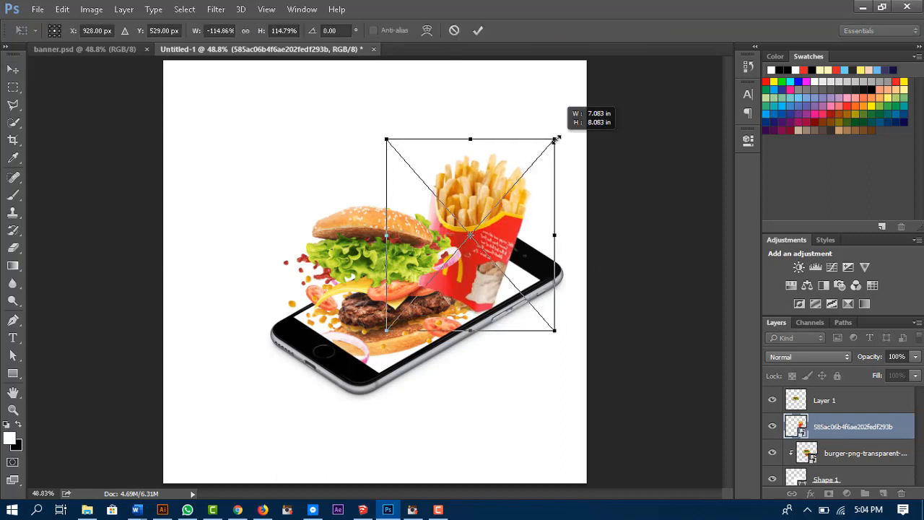
left_click(476, 33)
Step: Select everything outside the Shape 1 display outline and copy that part of the fries onto a new layer, keeping the original fries visible
scroll(826, 379, "down", 1)
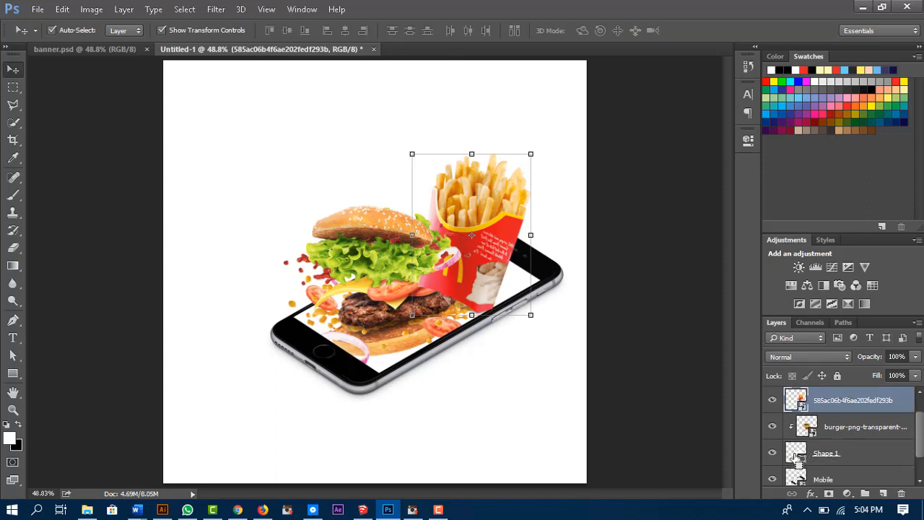
left_click(795, 454, "ctrl")
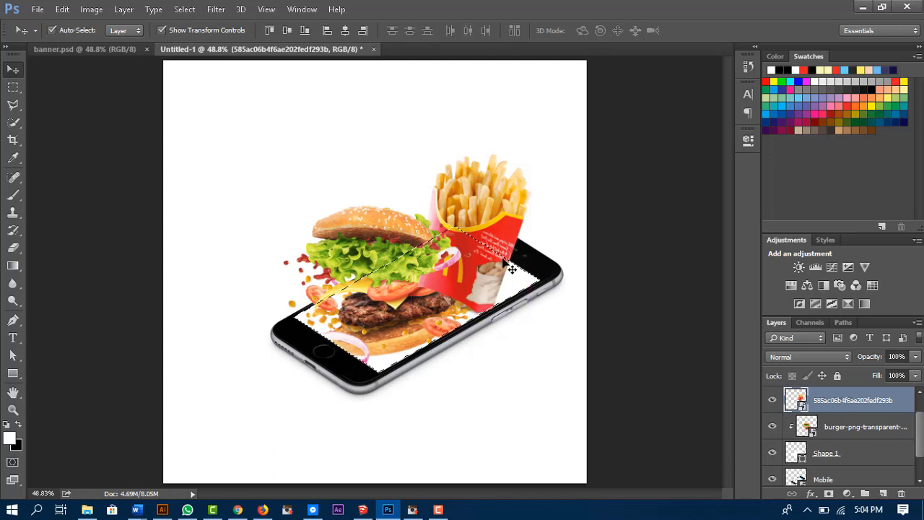
key("ctrl+a")
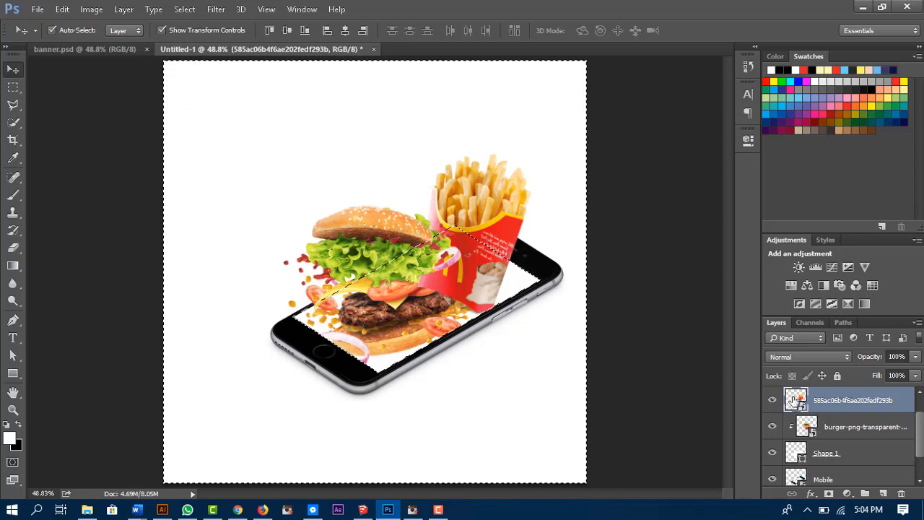
key("ctrl+j")
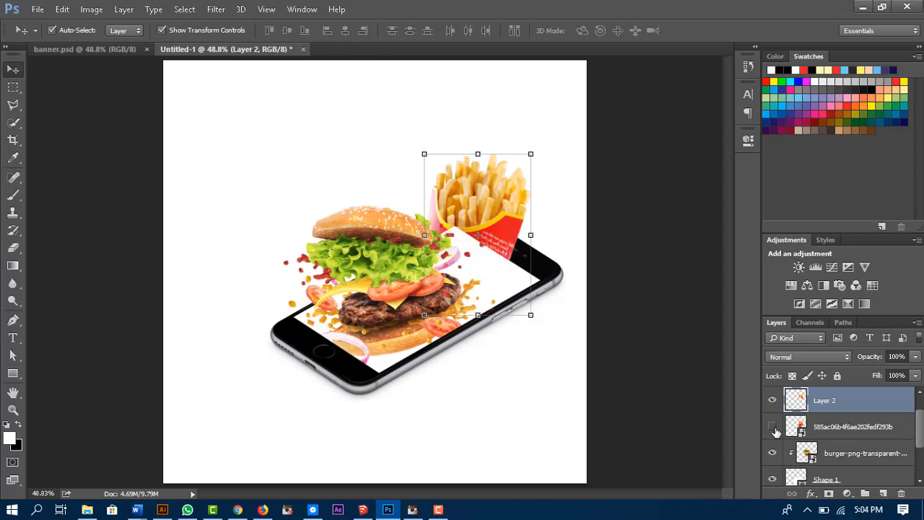
left_click(773, 426)
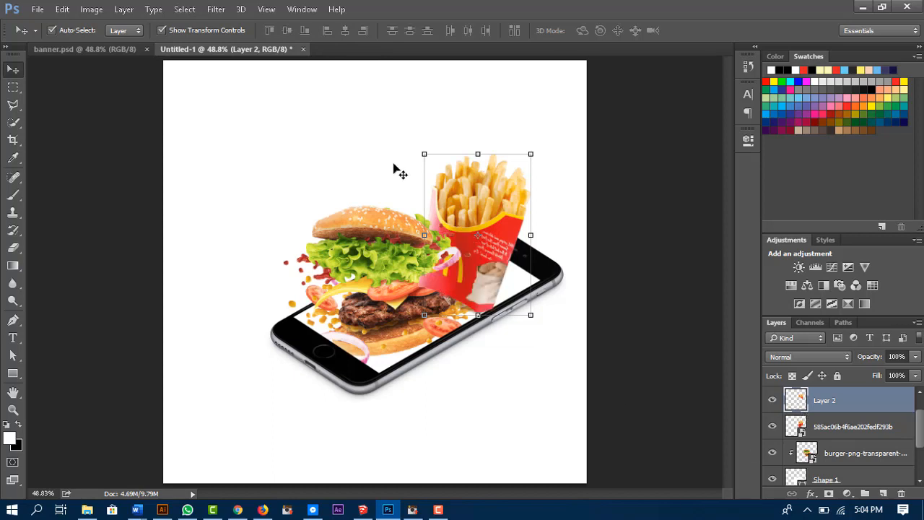
Step: Put the original fries layer between the burger layer and Shape 1 so it is clipped to the display, and deselect it
left_click(493, 273)
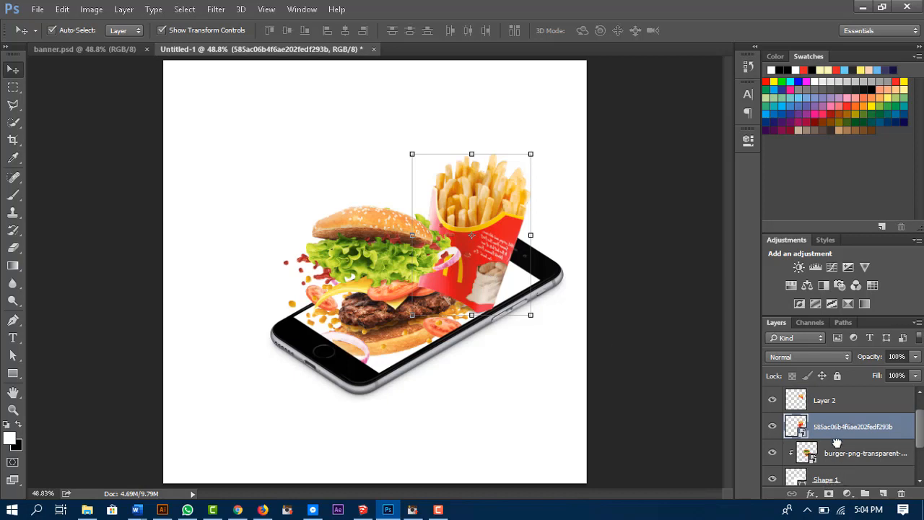
left_click_drag(838, 438, 847, 468)
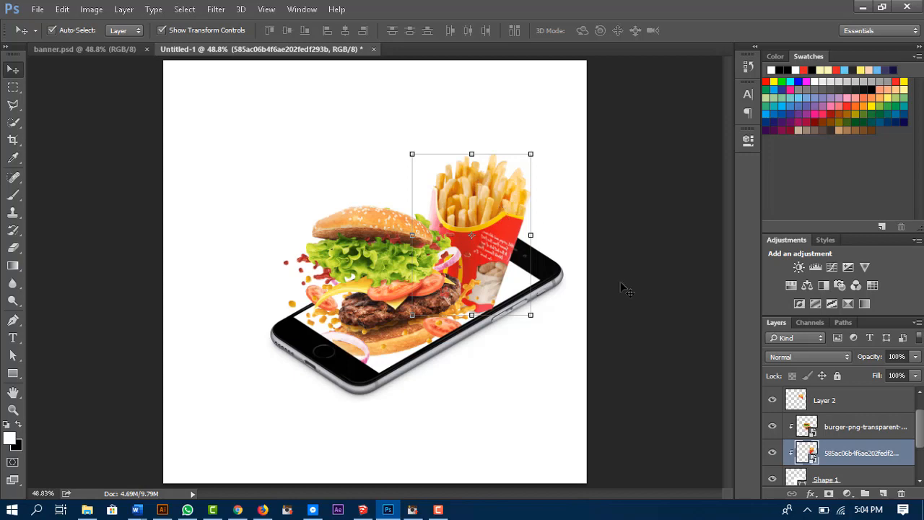
left_click(656, 315)
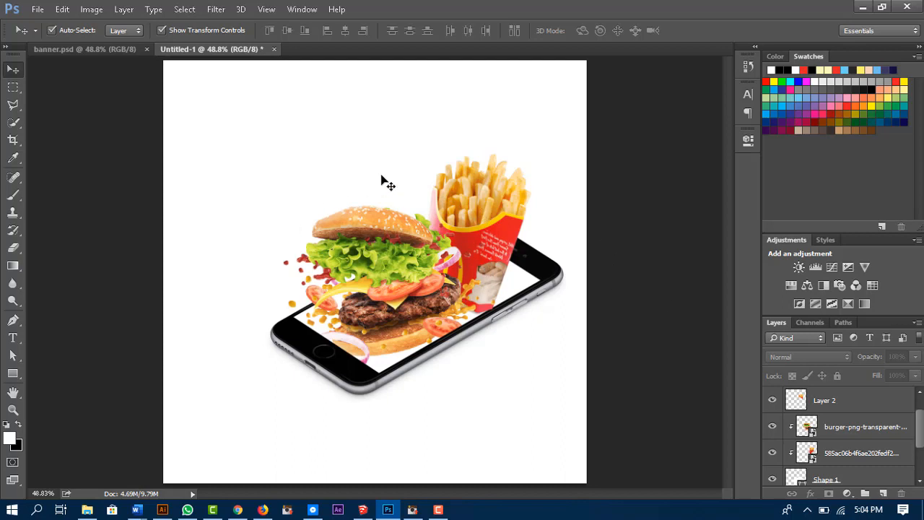
left_click_drag(276, 126, 576, 408)
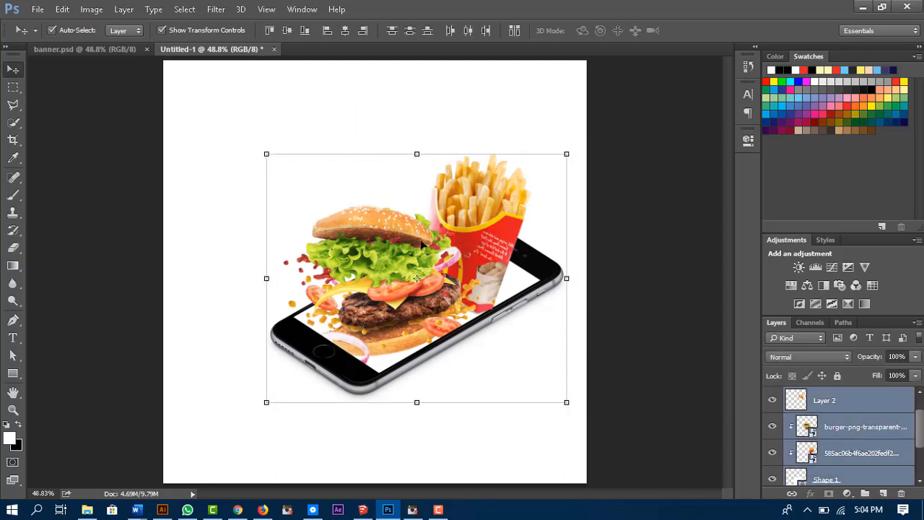
left_click(639, 296)
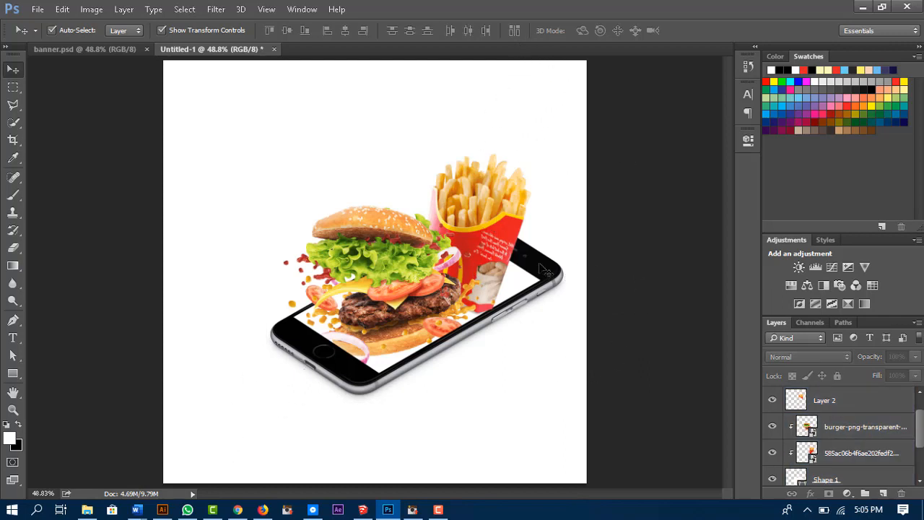
left_click_drag(260, 136, 719, 415)
left_click(653, 253)
Step: Draw a full-height rectangle about 476 x 1285 px starting at about X 712 px, and fill it with bright red
left_click(15, 374)
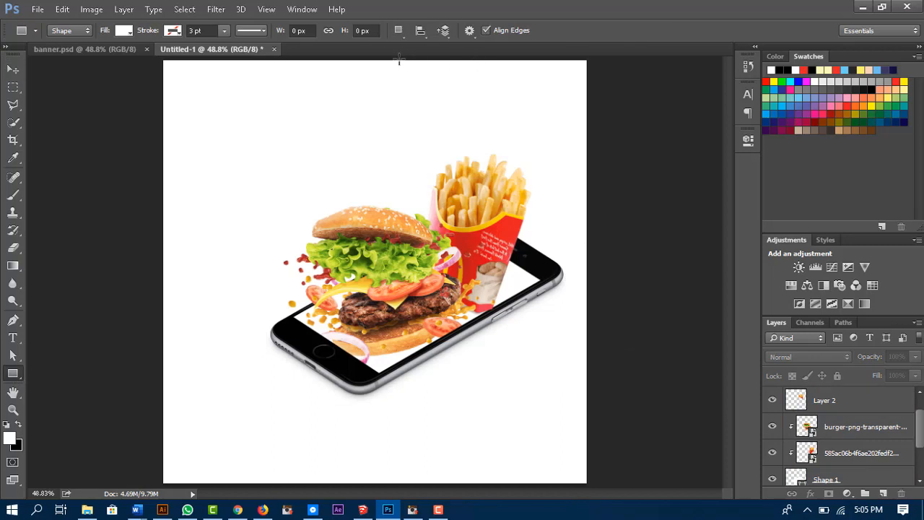
left_click_drag(399, 61, 556, 483)
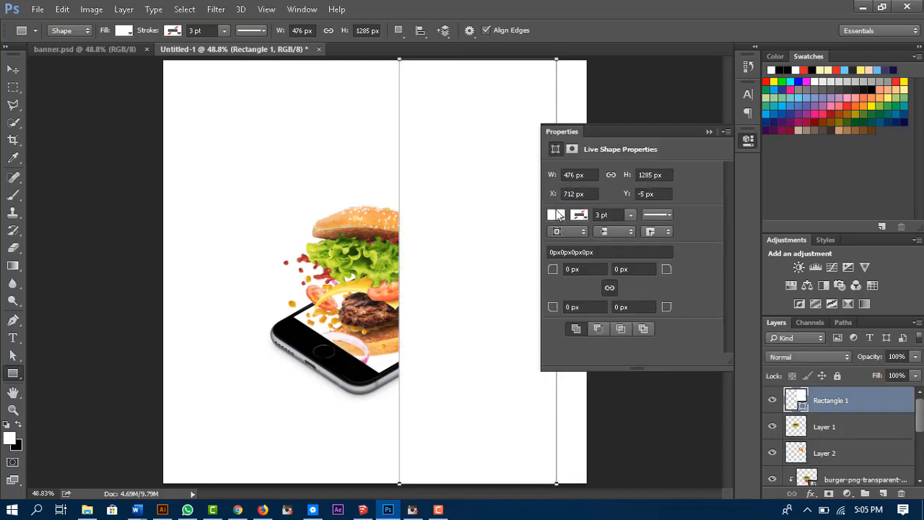
left_click(556, 215)
left_click(555, 298)
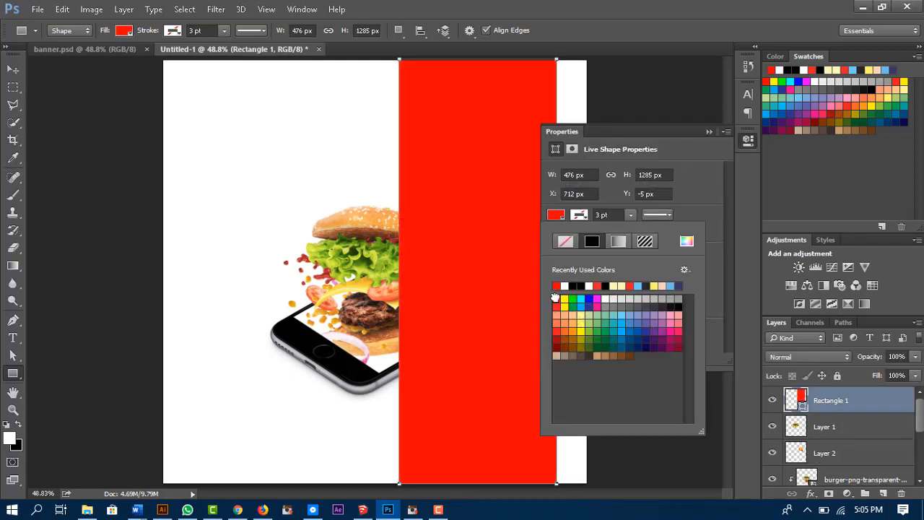
left_click(558, 303)
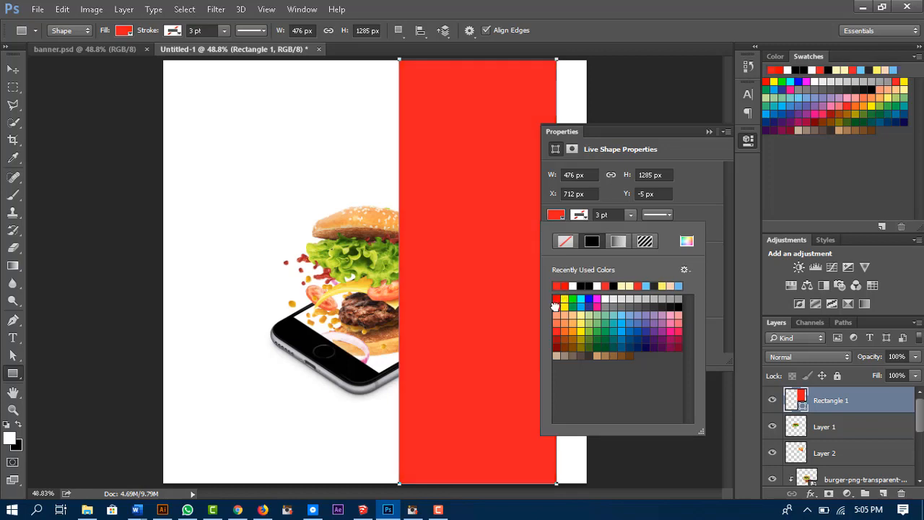
left_click(556, 299)
left_click(708, 131)
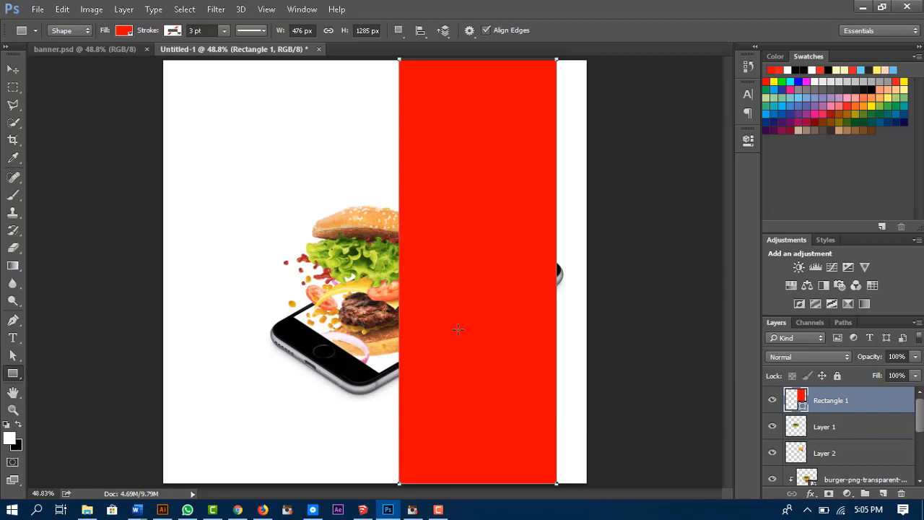
Step: Rotate the red rectangle clockwise by about 25° and stretch its height to about 126% so both ends extend past the canvas
key("ctrl+minus")
left_click(12, 66)
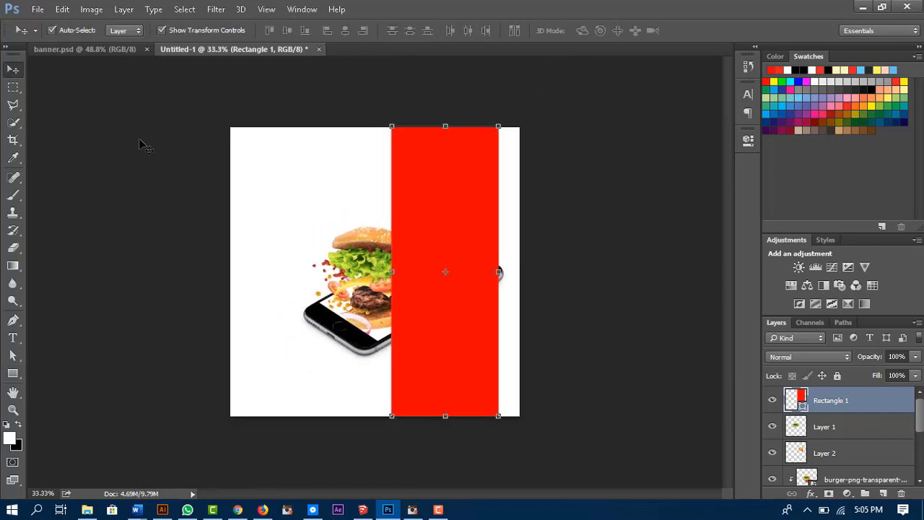
key("ctrl+t")
left_click_drag(478, 434, 408, 431)
left_click_drag(445, 297, 407, 309)
left_click_drag(471, 150, 491, 107)
left_click_drag(348, 414, 330, 442)
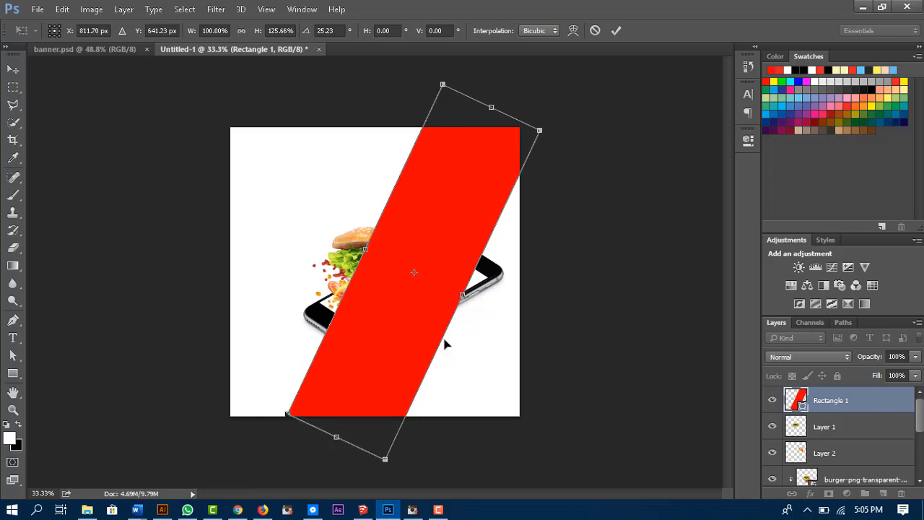
Step: Adjust the red rectangle's transform to about 105% width and 20° rotation, centred near X 826, Y 659 px, and apply it
left_click_drag(463, 297, 474, 299)
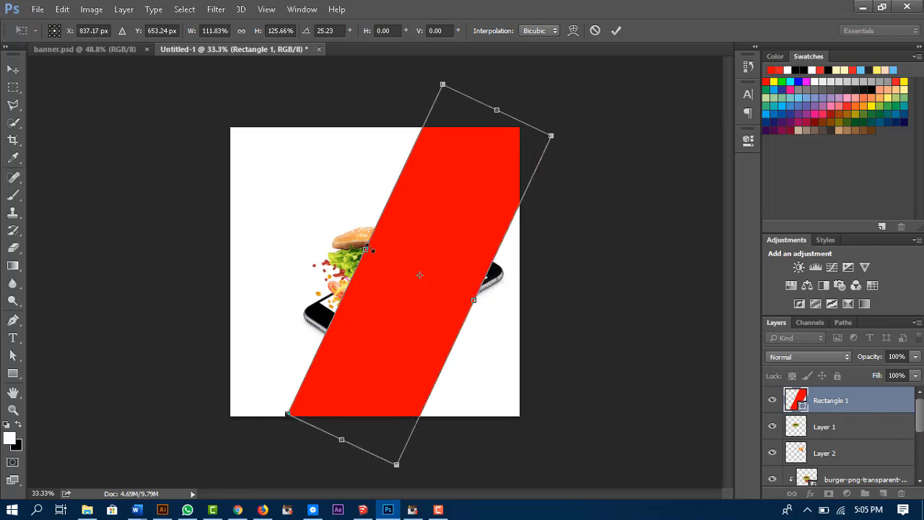
mouse_move(417, 476)
left_mouse_down()
mouse_move(404, 481)
mouse_move(429, 478)
left_mouse_up()
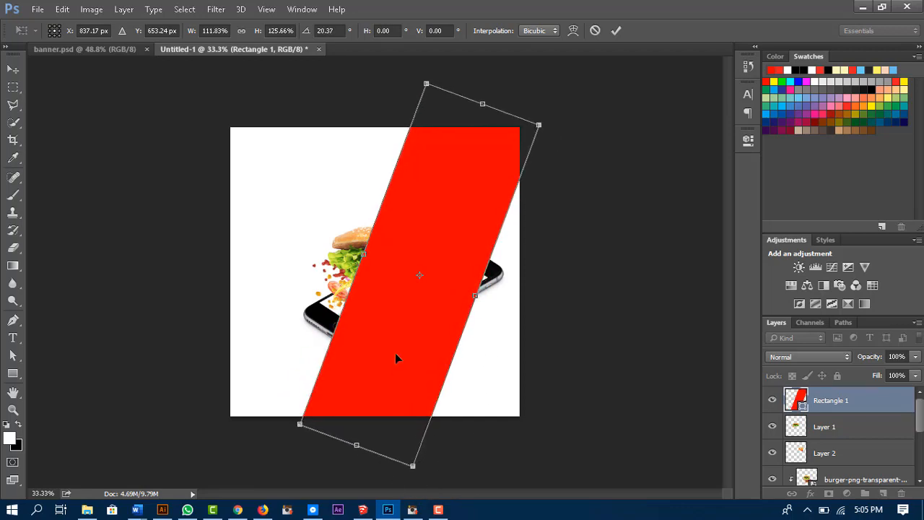
left_click_drag(395, 354, 398, 357)
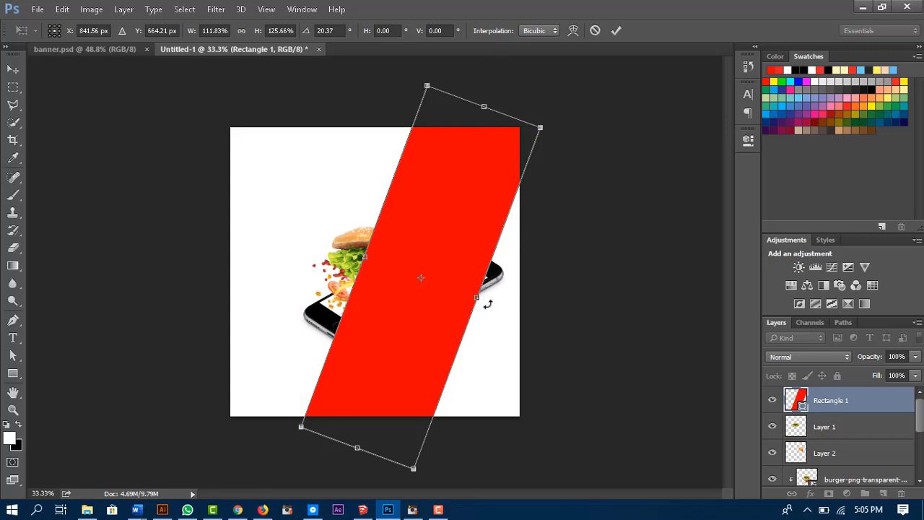
left_click_drag(478, 299, 471, 297)
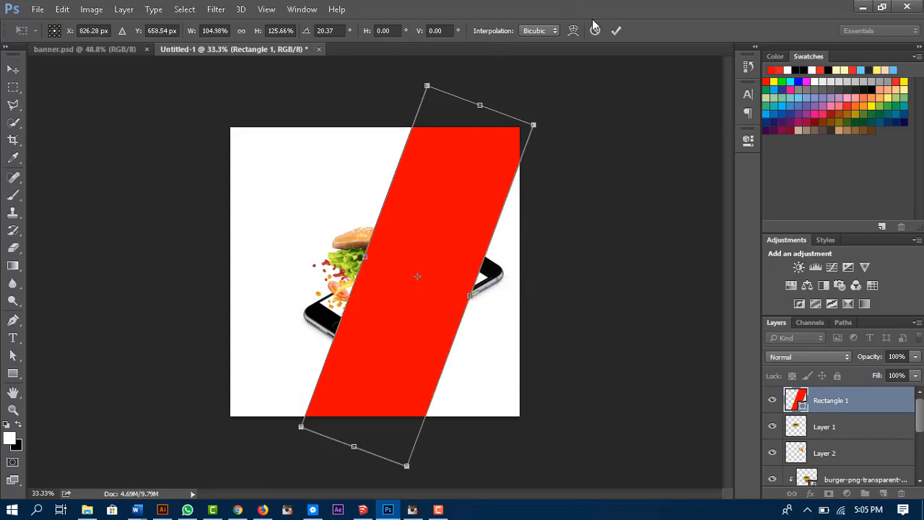
key("Return")
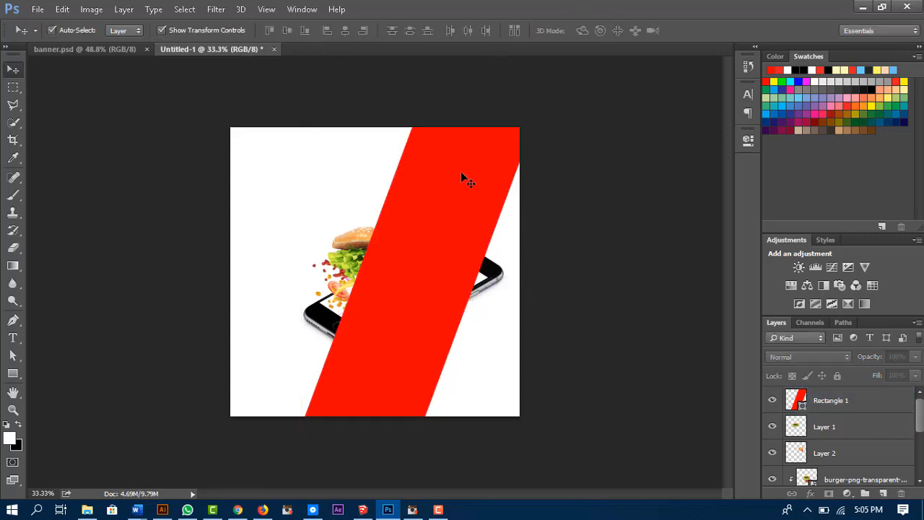
Step: Move the Rectangle 1 layer directly above Background so the band sits behind the phone and food, and deselect it
left_click(462, 174)
left_click_drag(855, 406, 850, 462)
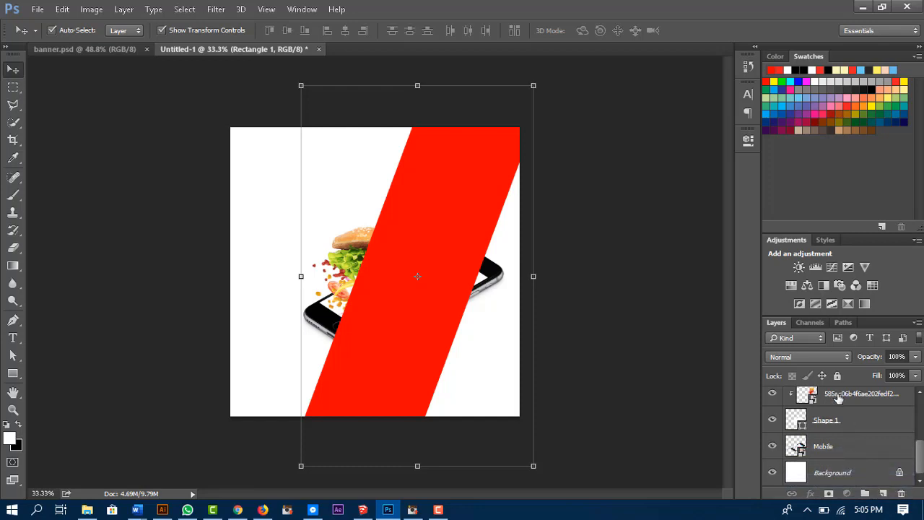
left_click_drag(921, 464, 866, 458)
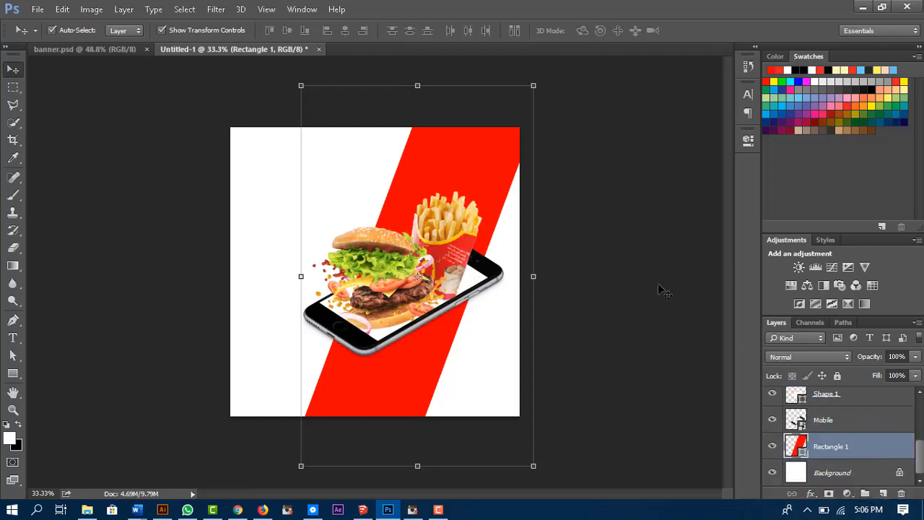
left_click(587, 231)
Step: Shift the red band slightly upward to about Y 646 px and apply the transform
key("z")
left_click(453, 265)
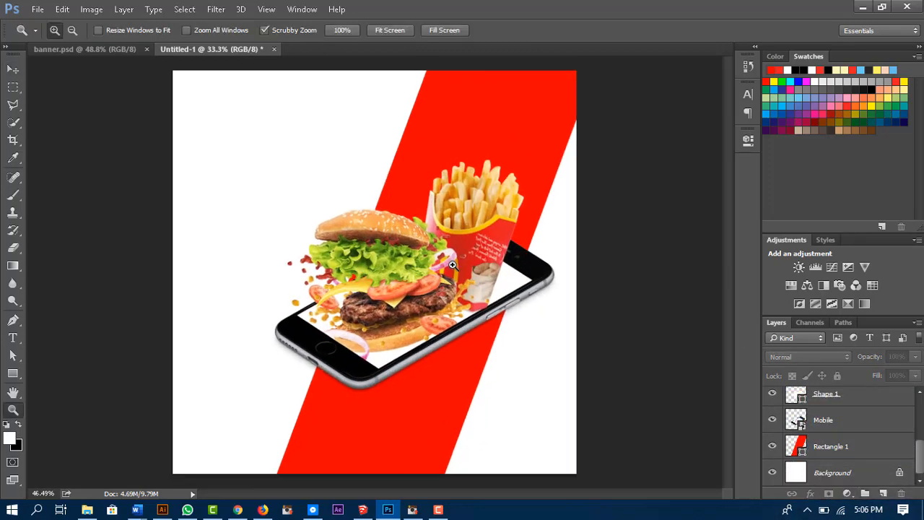
key("v")
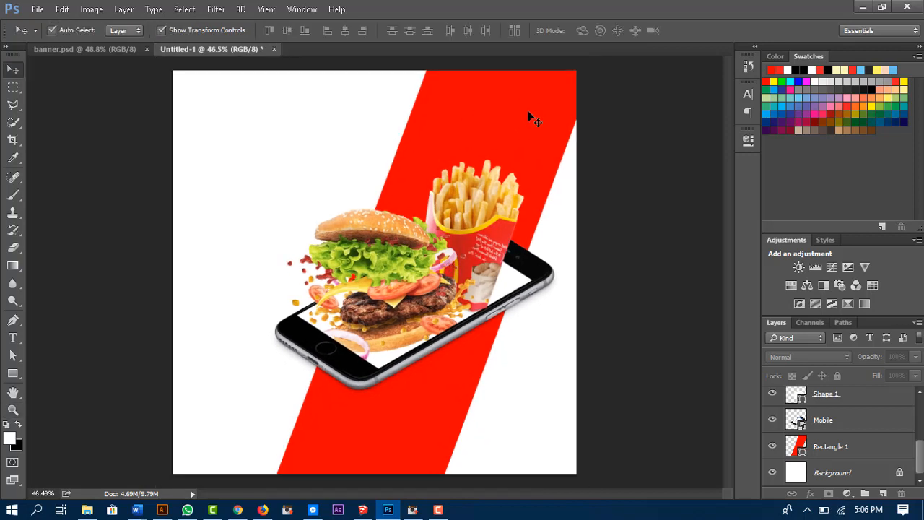
left_click(529, 114)
left_click(659, 226)
left_click(540, 134)
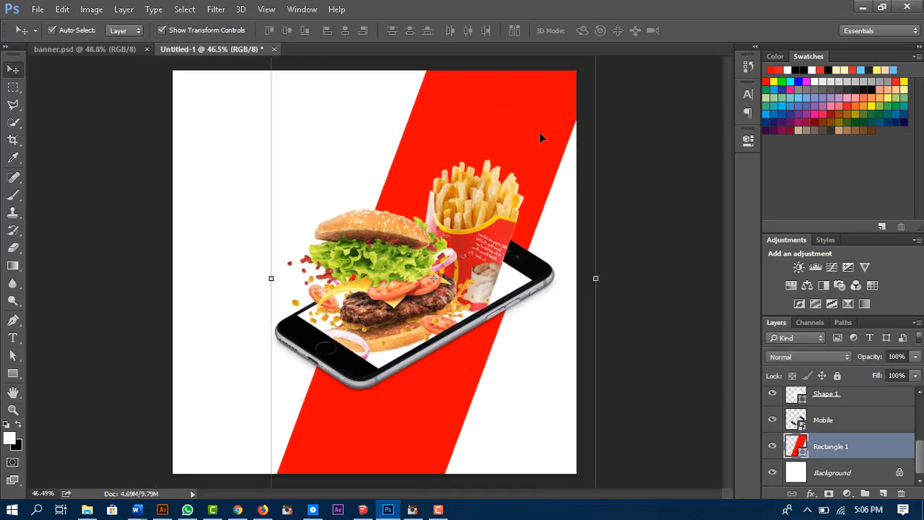
left_click_drag(597, 281, 586, 280)
key("ctrl+z")
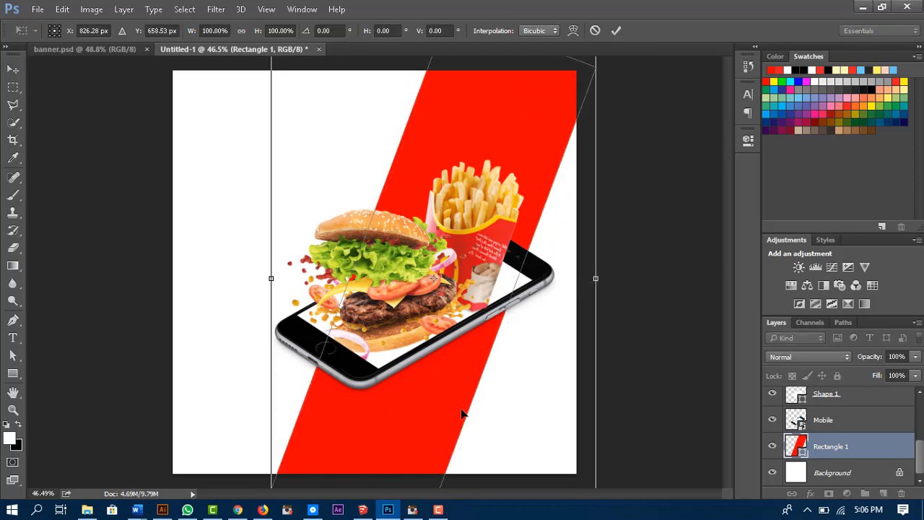
left_click_drag(454, 404, 450, 399)
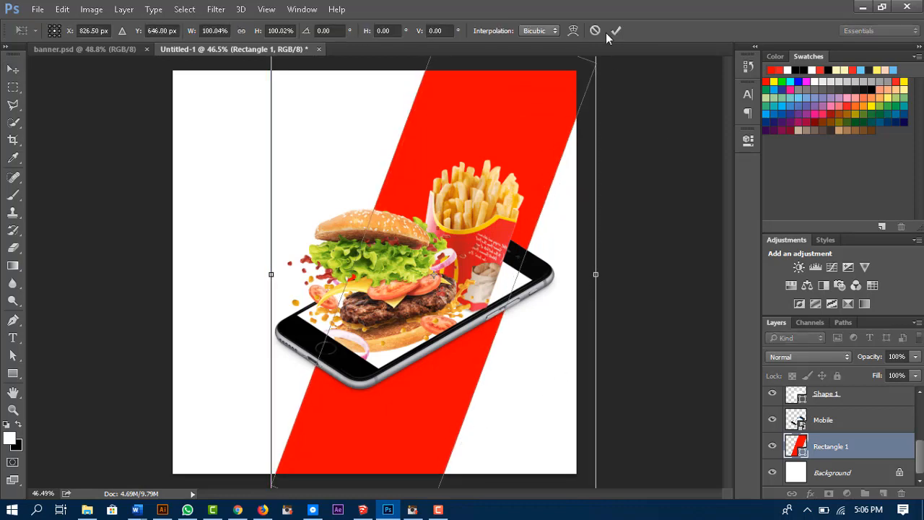
left_click(615, 34)
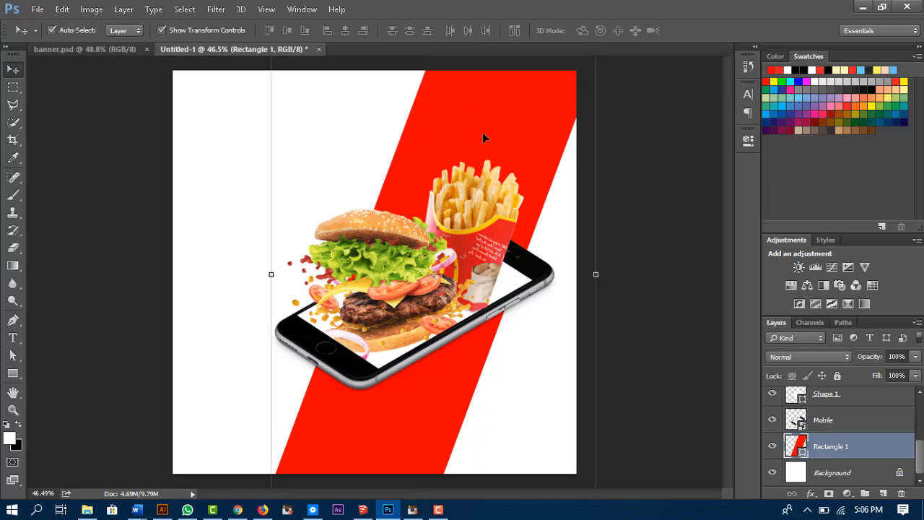
Step: Duplicate the red band and pull the copy's right-hand corner points inward to make a thin slanted strip, about 588 x 1544 px overall
key("ctrl+j")
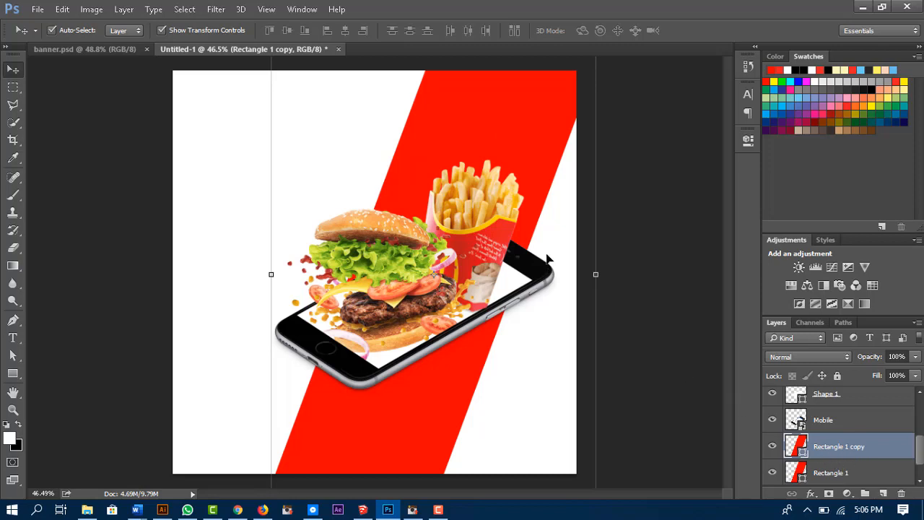
key("ctrl+minus")
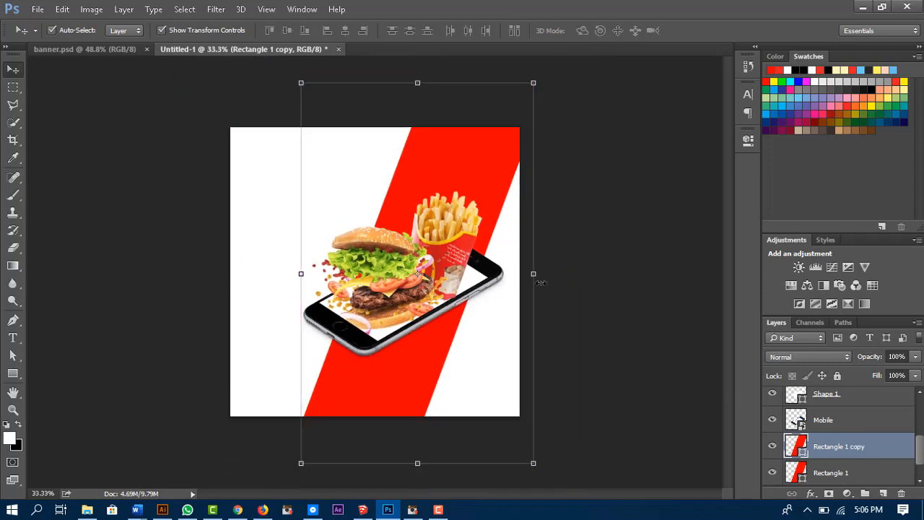
key("a")
left_click(21, 350)
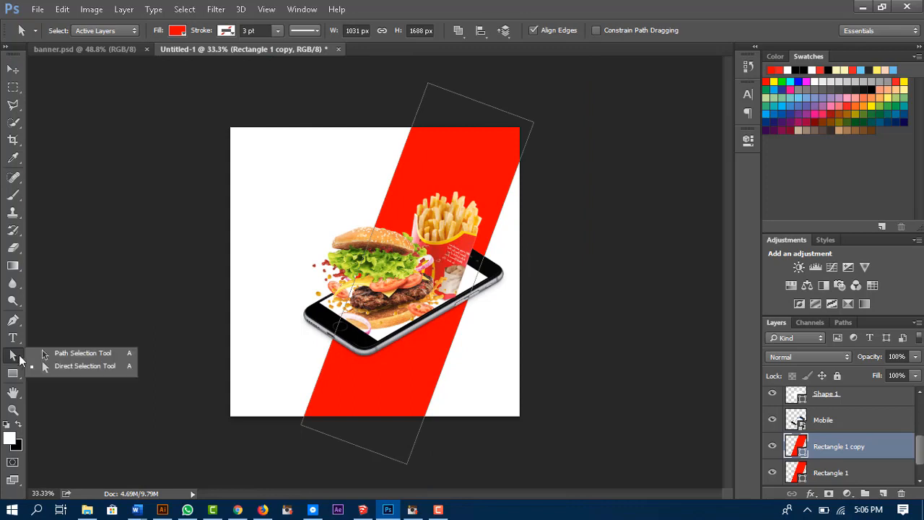
left_click(62, 369)
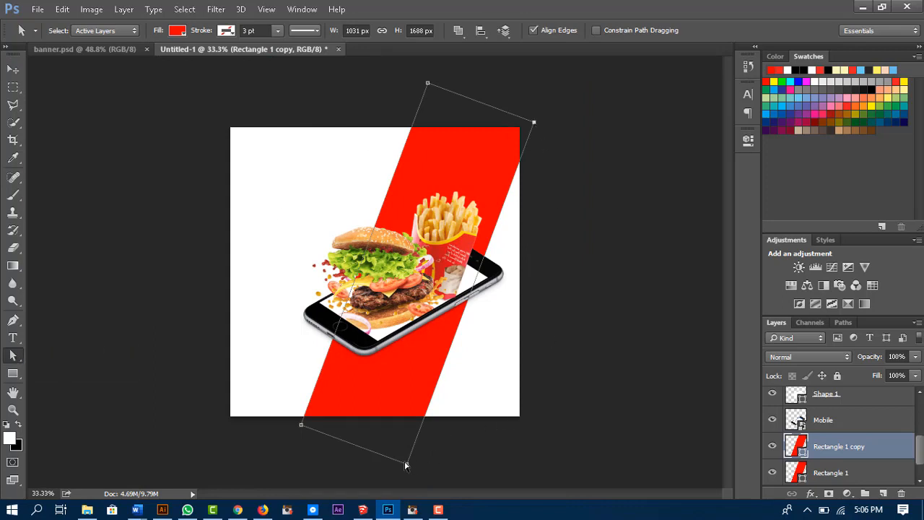
left_click_drag(407, 470, 306, 435)
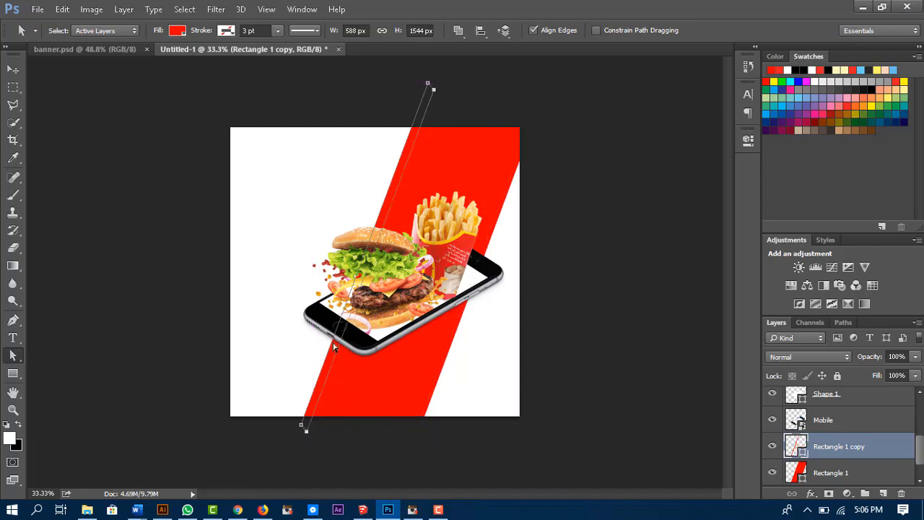
Step: Position the thin red strip parallel to the band's left edge, leaving a narrow white gap, and deselect it
key("v")
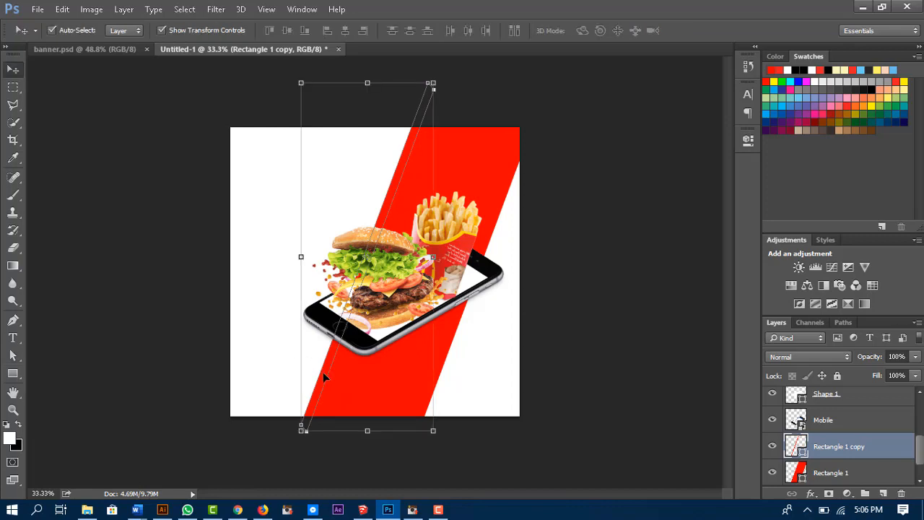
left_click_drag(323, 372, 315, 377)
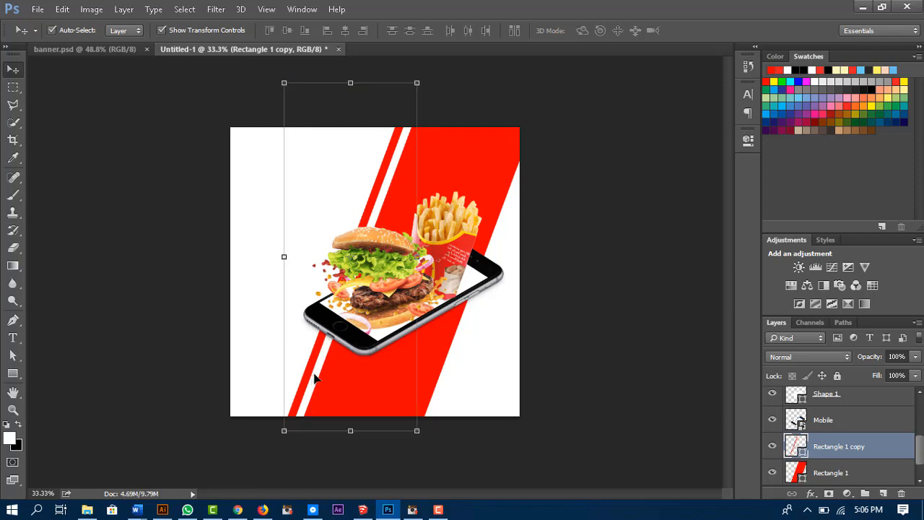
key("Right")
key("Right")
key("Right")
key("Right")
key("Right")
key("Right")
key("Right")
key("Right")
key("Right")
key("Right")
key("Right")
key("Right")
key("Right")
key("Right")
key("Right")
key("Right")
key("Right")
key("Right")
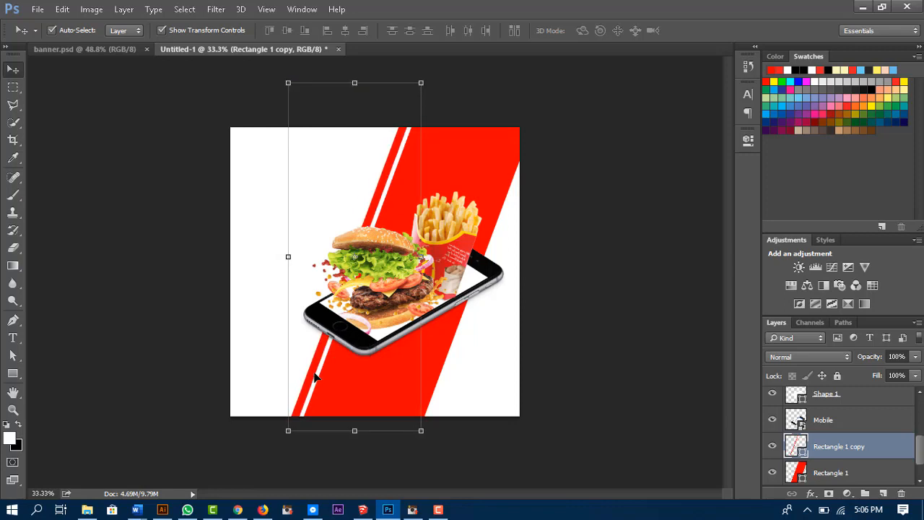
left_click(614, 247)
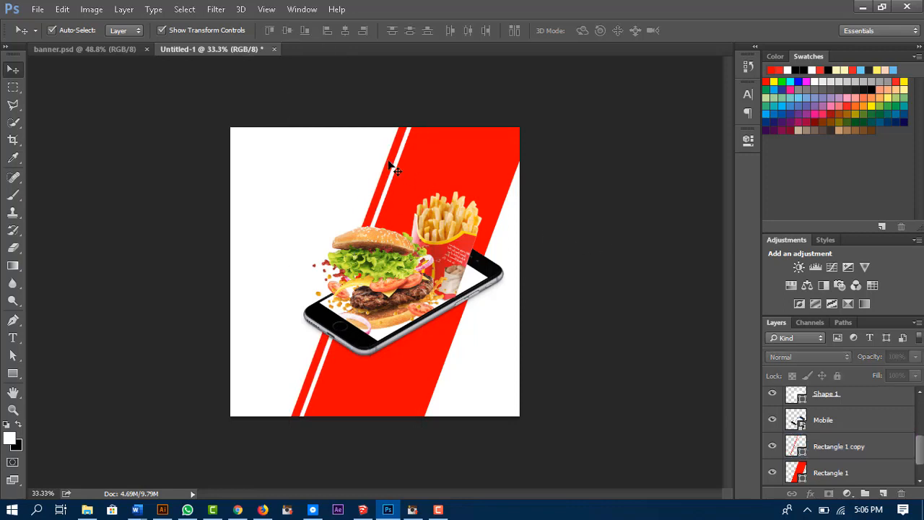
Step: Duplicate the thin red strip and place the copy along the band's right edge with a matching narrow white gap
left_click(390, 163)
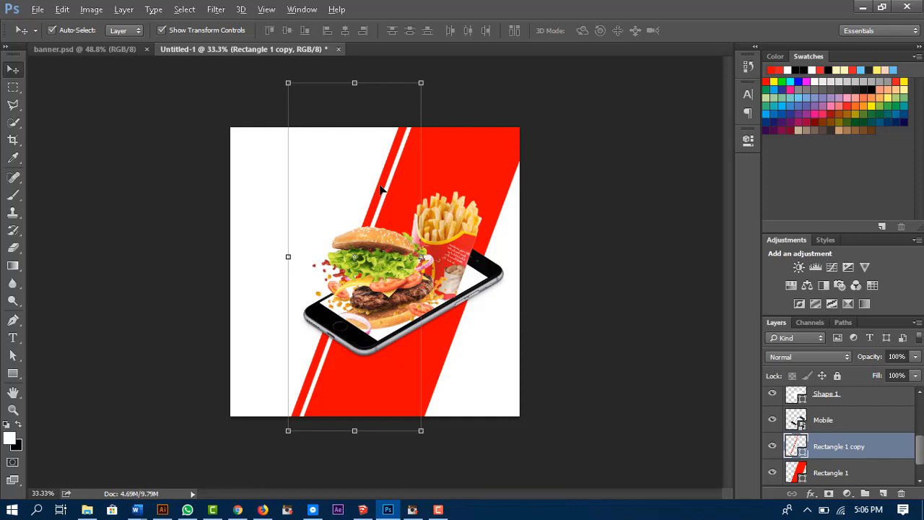
left_click_drag(385, 191, 500, 246)
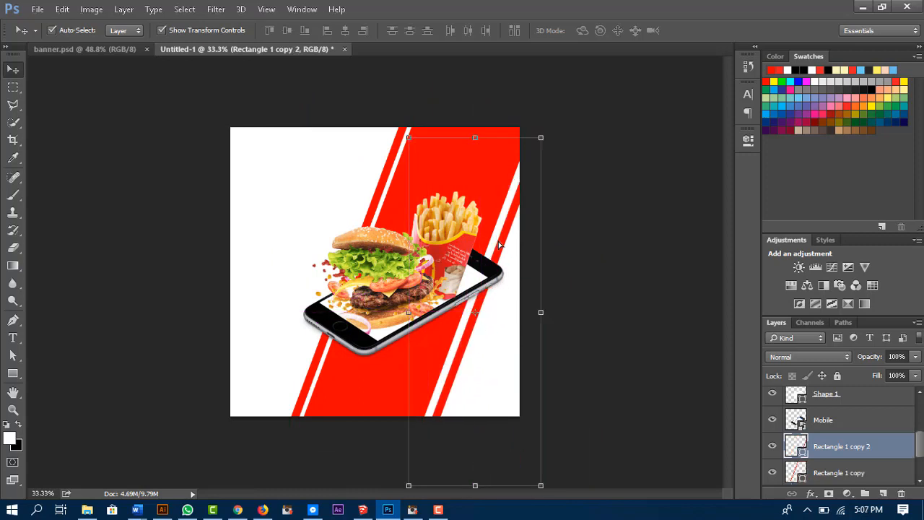
key("Left")
key("Left")
key("Left")
key("Left")
key("Left")
key("Left")
key("Left")
key("Left")
key("Left")
key("Right")
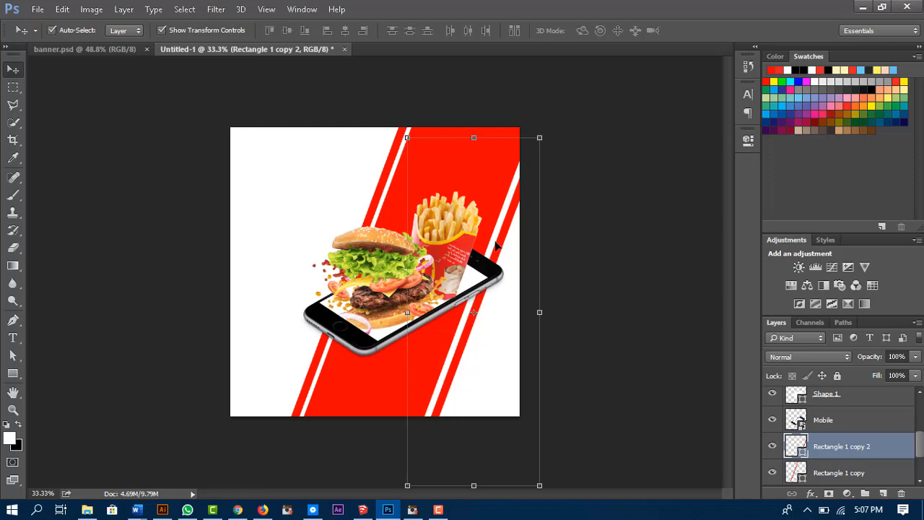
key("Left")
key("Left")
key("Left")
key("Left")
key("Left")
key("Left")
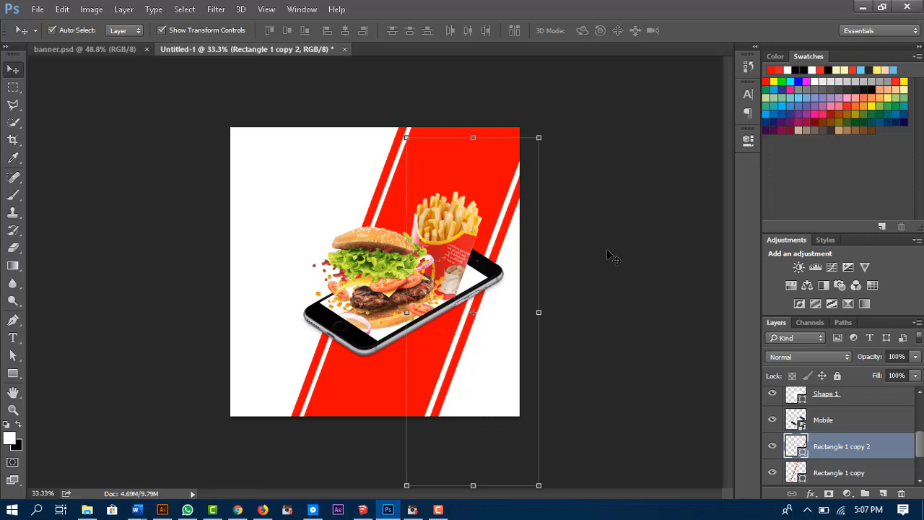
left_click(629, 246)
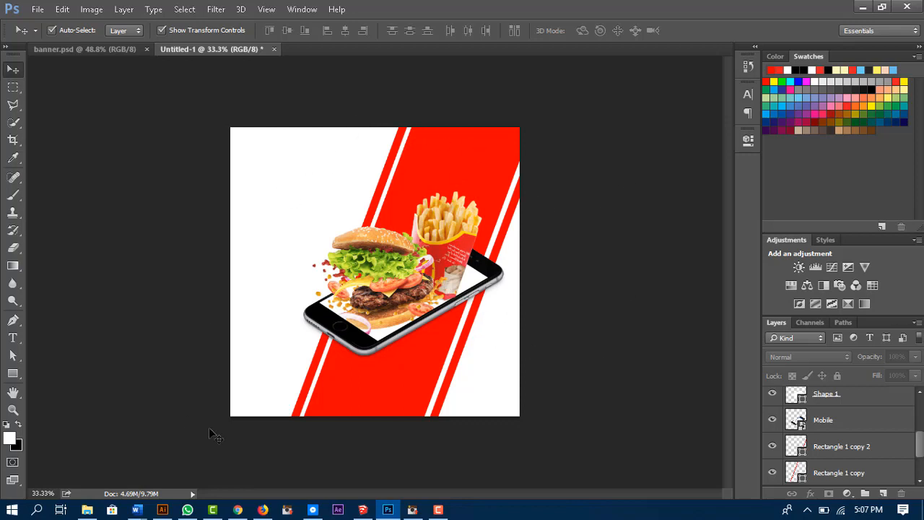
Step: Place McDonalds-McWings-002-hero.png from the Banner folder into the banner, below the phone at about X 892, Y 1075 px
left_click(86, 510)
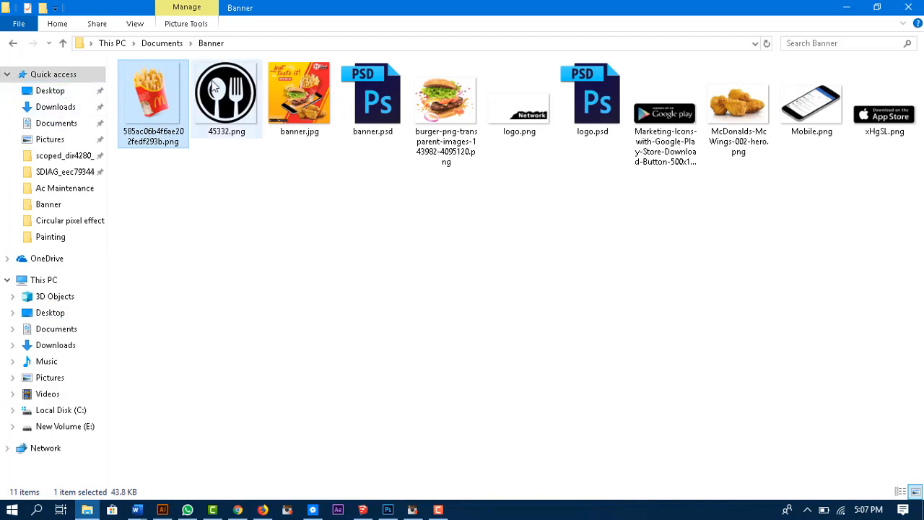
left_click(738, 117)
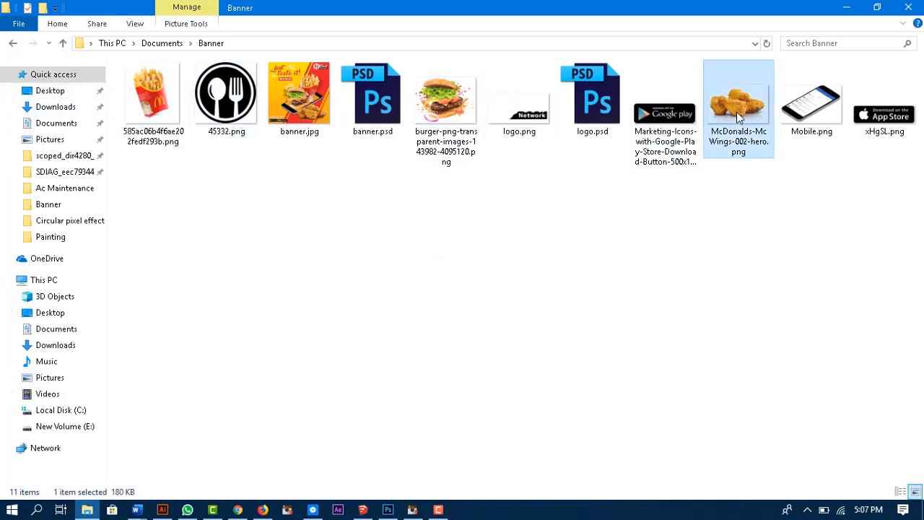
left_click_drag(735, 100, 444, 371)
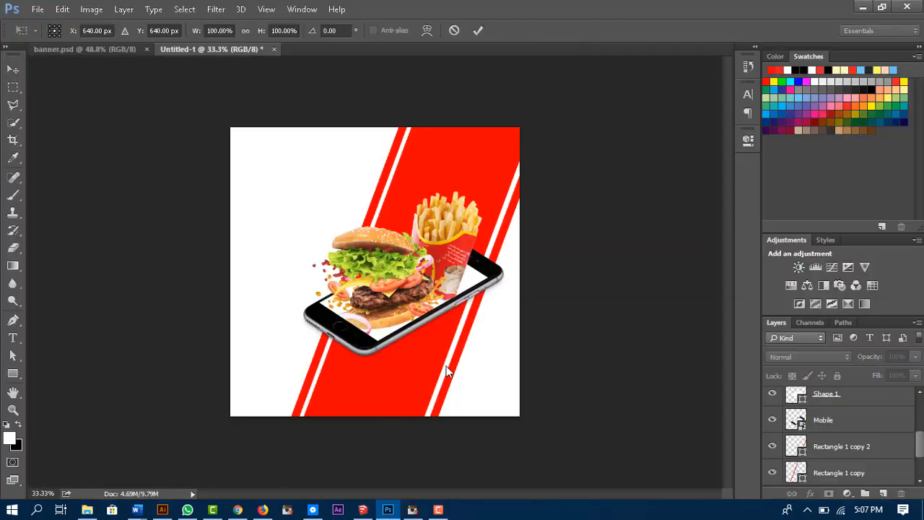
left_click_drag(380, 273, 451, 377)
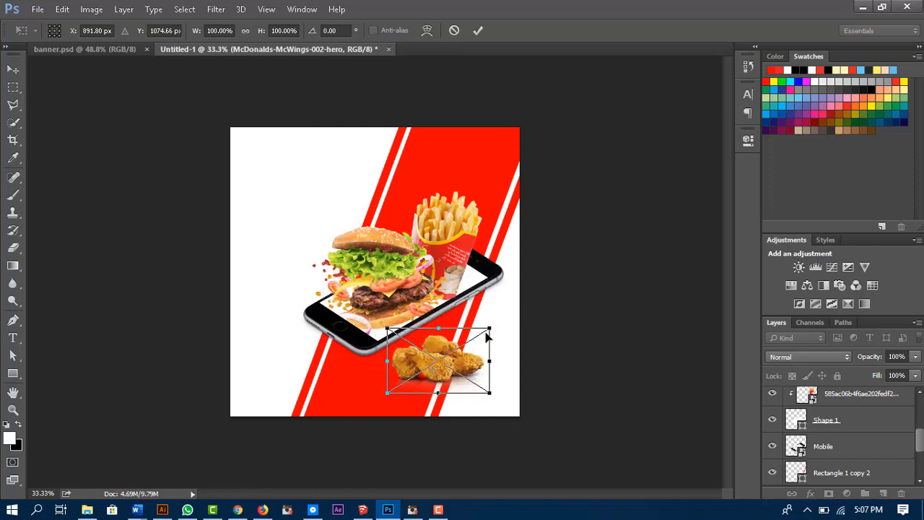
Step: Enlarge the chicken image to about 163%, fit it into the canvas's lower-right corner, and apply the placement
left_click_drag(500, 328, 529, 307)
left_click_drag(481, 361, 481, 367)
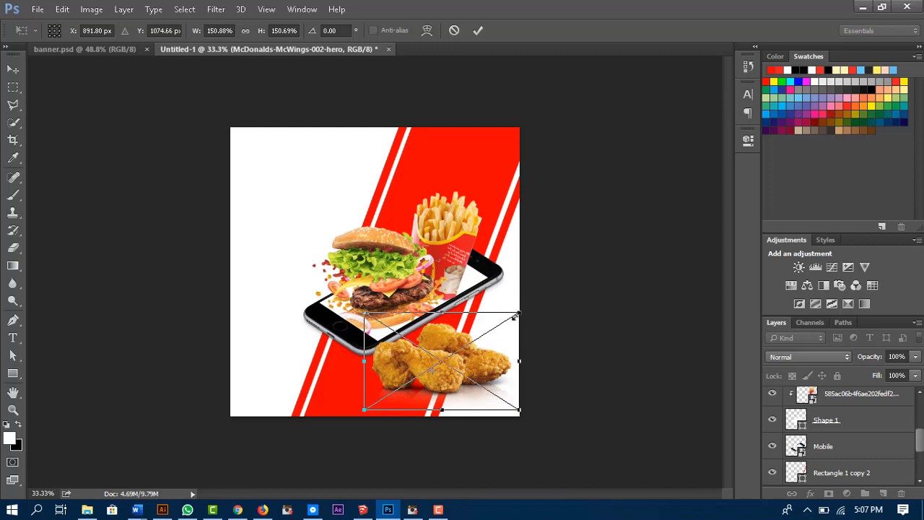
left_click_drag(514, 317, 522, 306)
left_click_drag(489, 334, 462, 359)
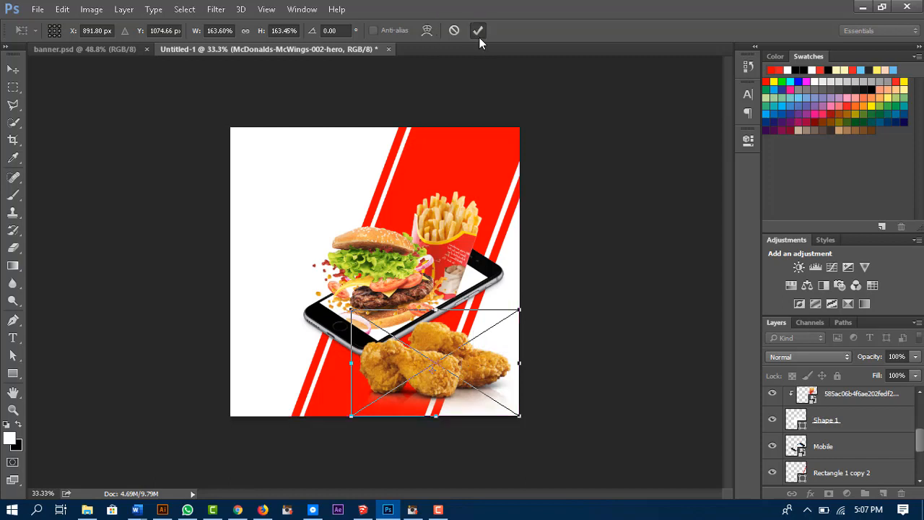
left_click(477, 32)
Step: Enlarge the chicken image to about 170%, keep it in the canvas's lower-right corner, nudge it slightly into place, and deselect it
key("z")
left_click_drag(454, 322, 482, 337)
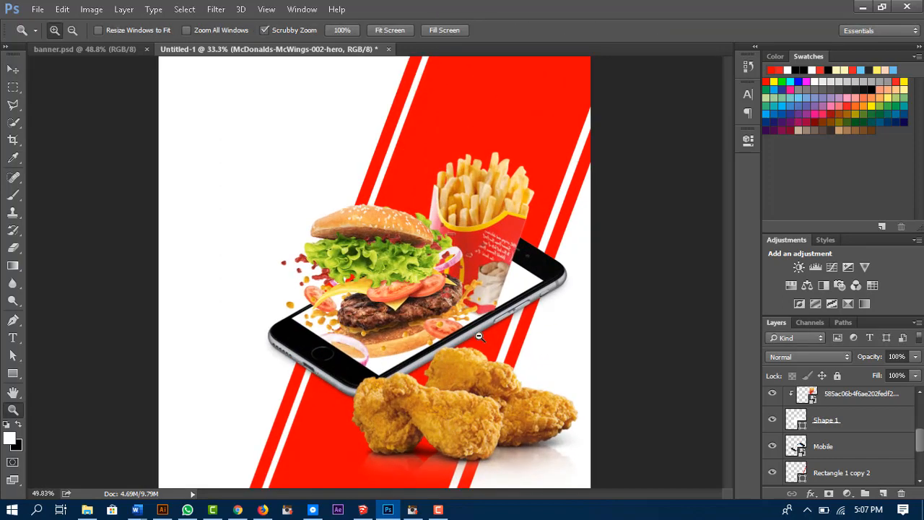
key("v")
left_click(502, 418)
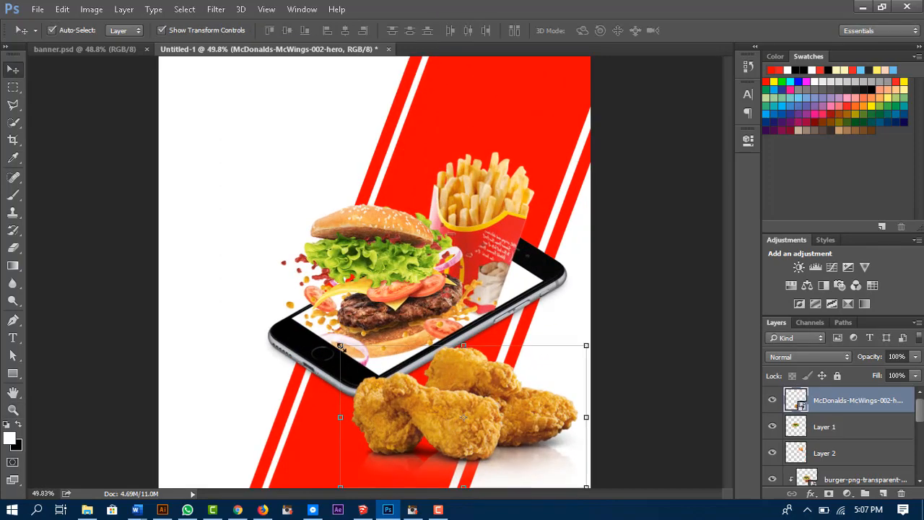
left_click_drag(340, 346, 325, 329)
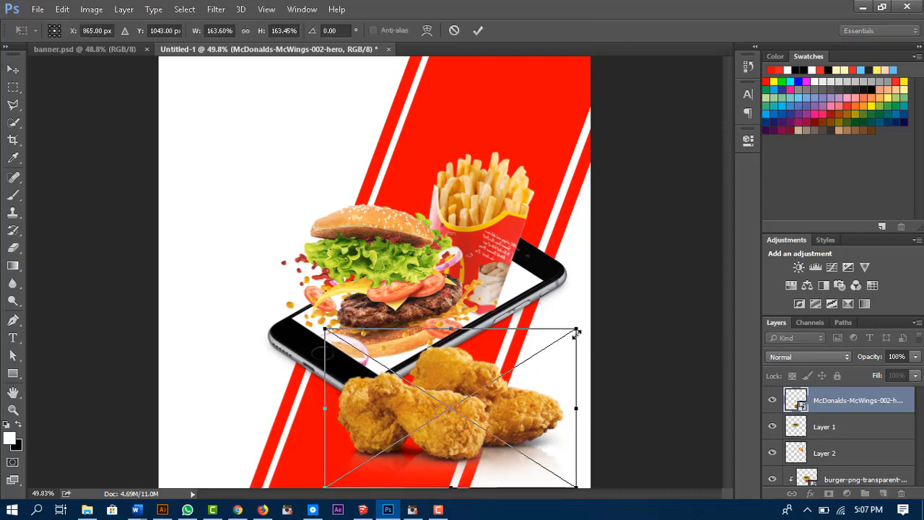
left_click_drag(576, 331, 586, 323)
left_click_drag(524, 416, 527, 416)
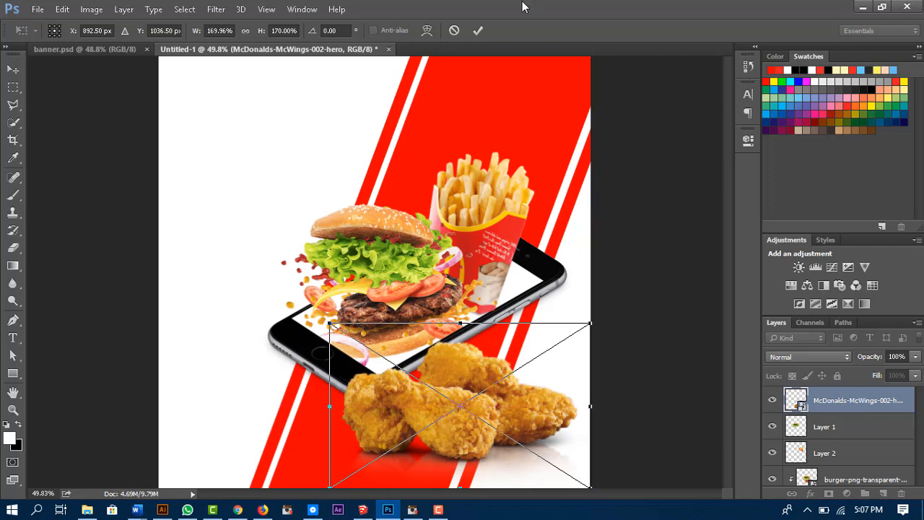
left_click(478, 31)
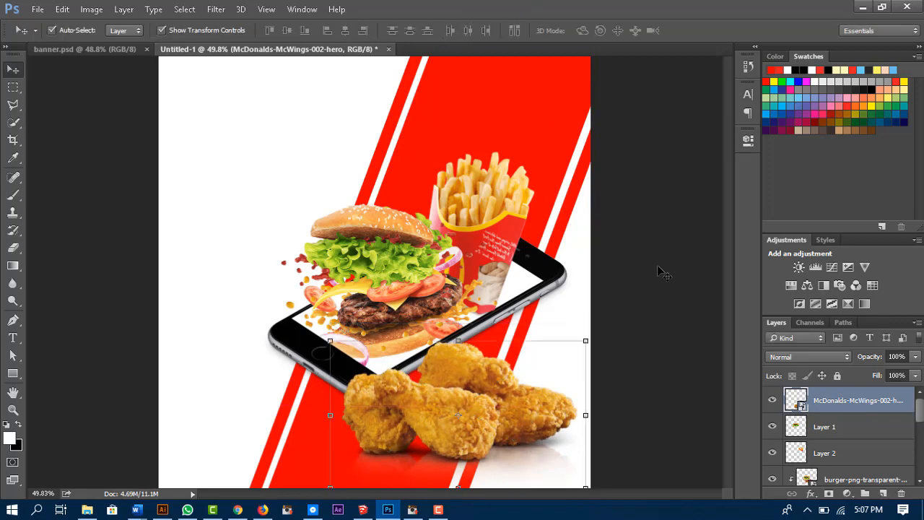
scroll(658, 269, "down", 1)
left_click(645, 301)
left_click_drag(507, 400, 511, 397)
left_click(652, 270)
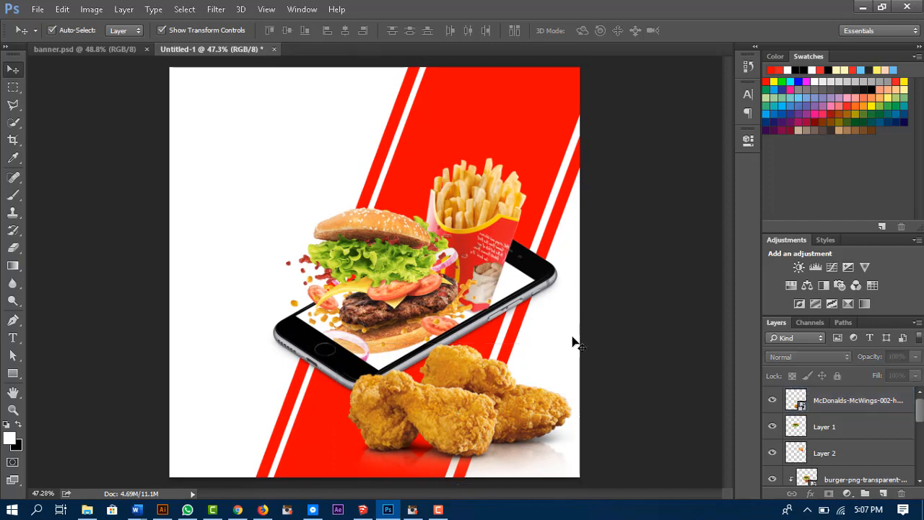
left_click(435, 188)
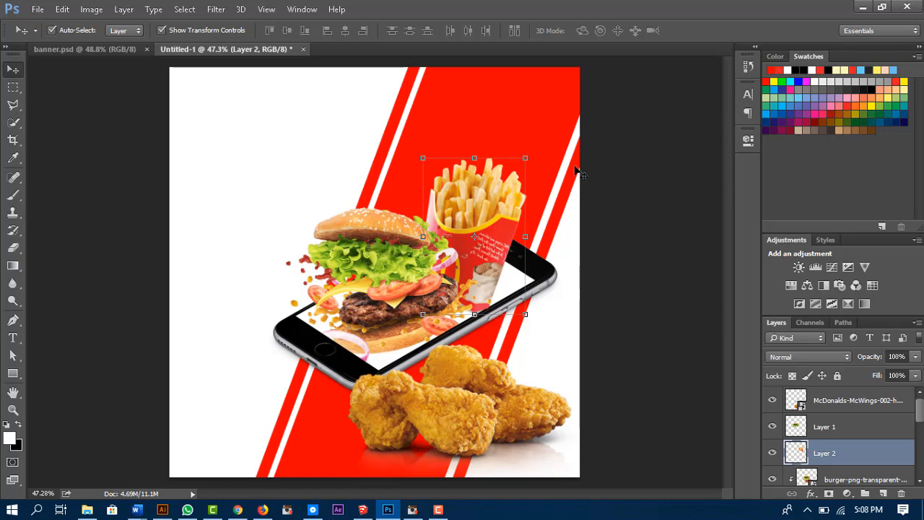
left_click(512, 118)
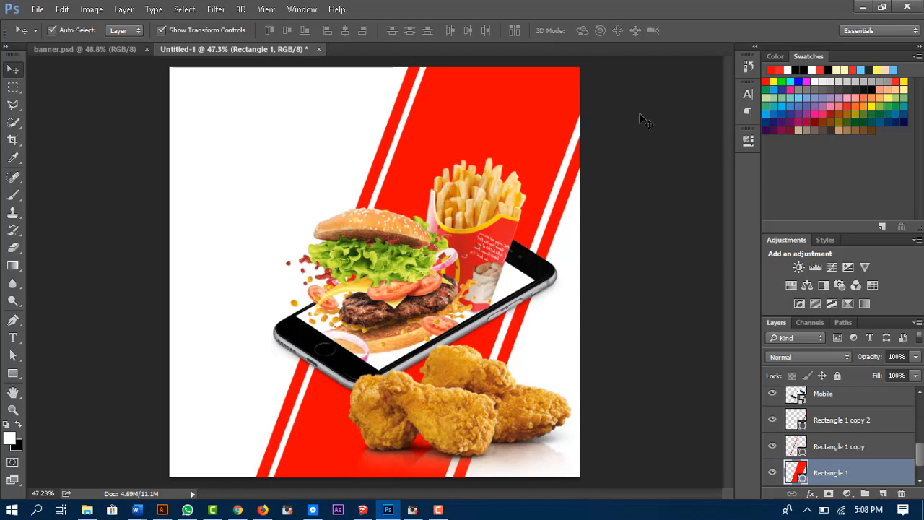
left_click_drag(633, 79, 350, 86)
left_click(621, 178)
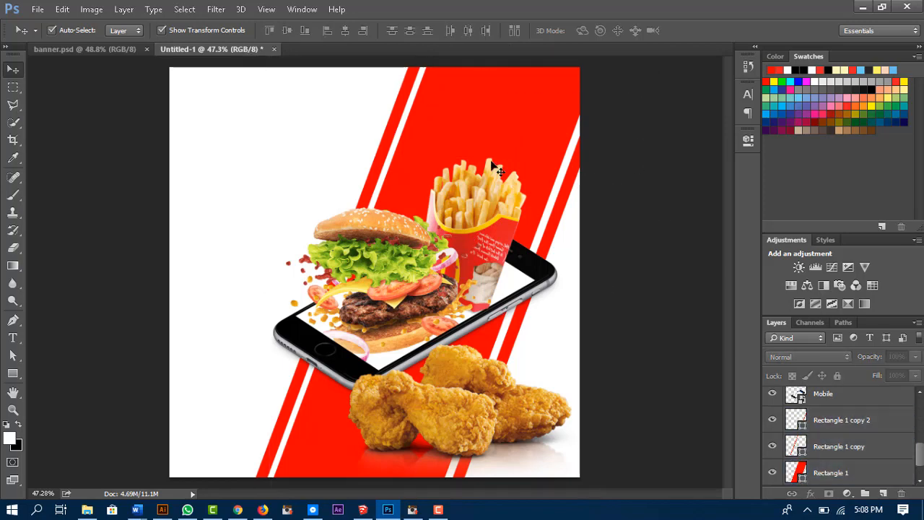
Step: Select the wide red band together with both thin red strips and rotate them clockwise by about 2.35°
left_click(402, 113)
left_click(529, 119, "shift")
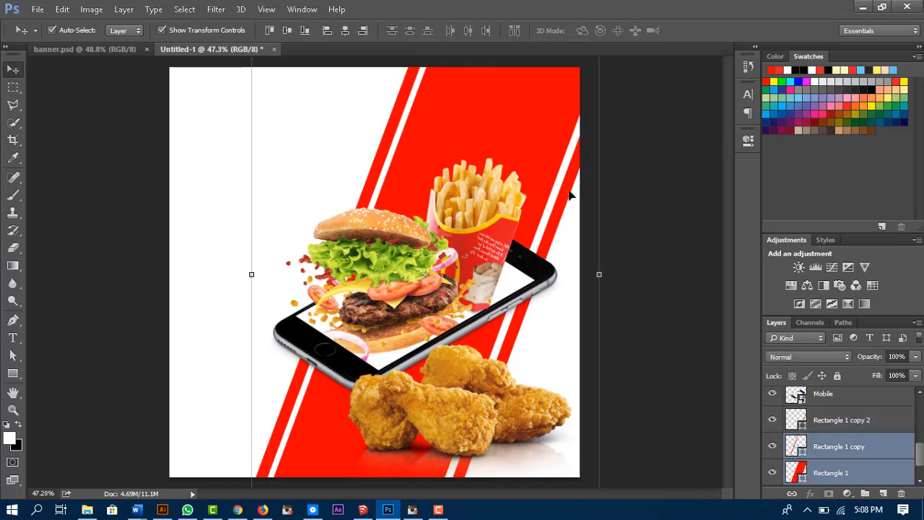
left_click(570, 193, "shift")
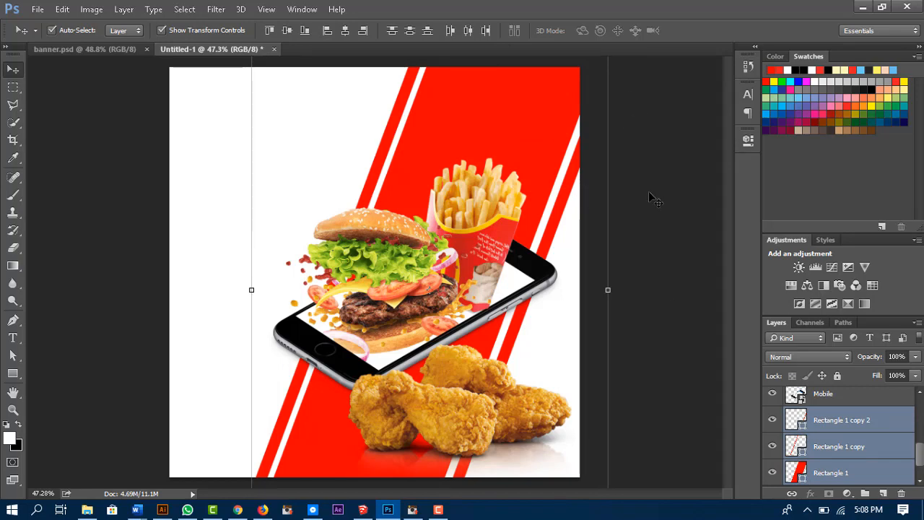
key("ctrl+minus")
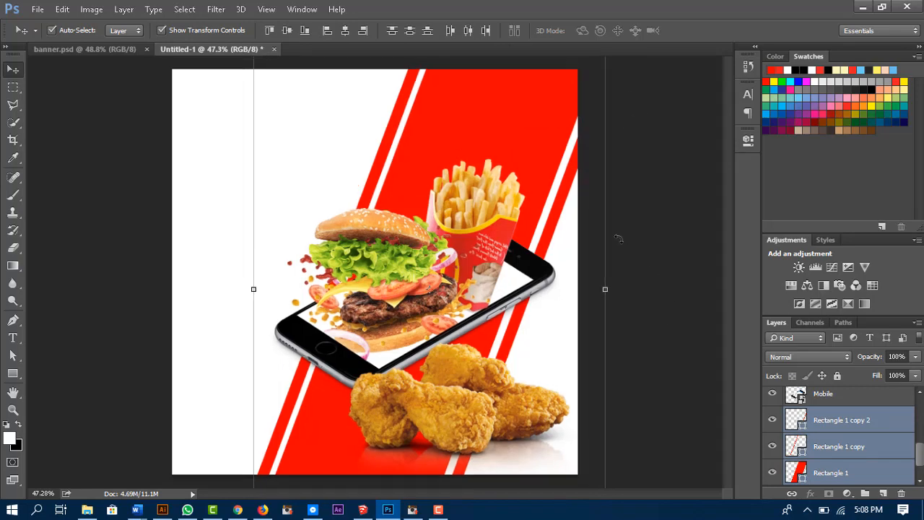
left_click_drag(551, 82, 552, 109)
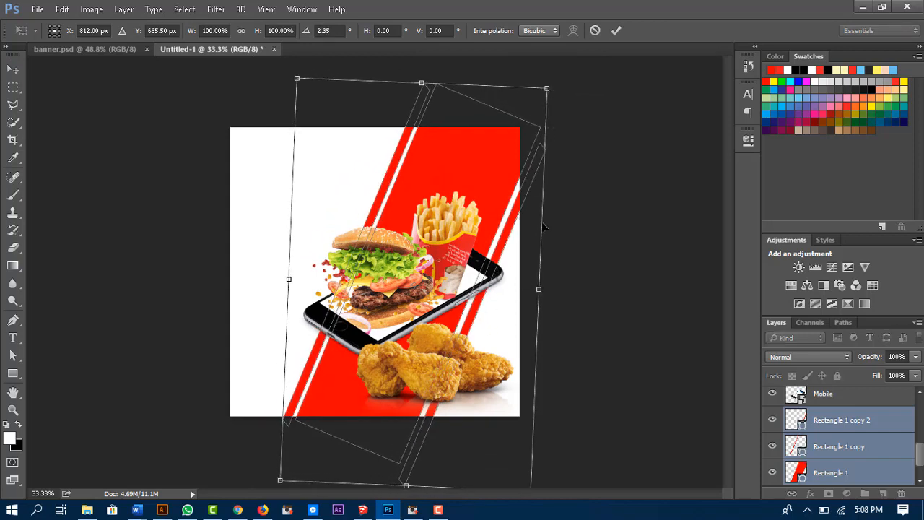
Step: Shift the rotated band and strips to the right and slightly down behind the phone, apply the transformation, and deselect them
left_click_drag(494, 182, 505, 189)
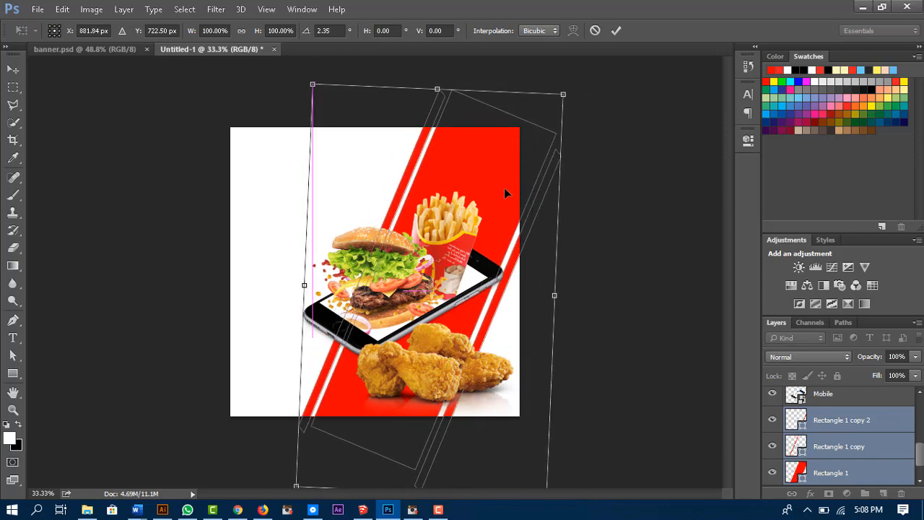
key("Left")
key("Left")
key("Left")
key("Left")
key("Left")
key("Left")
key("Left")
key("Left")
key("Left")
key("Left")
key("Left")
key("Left")
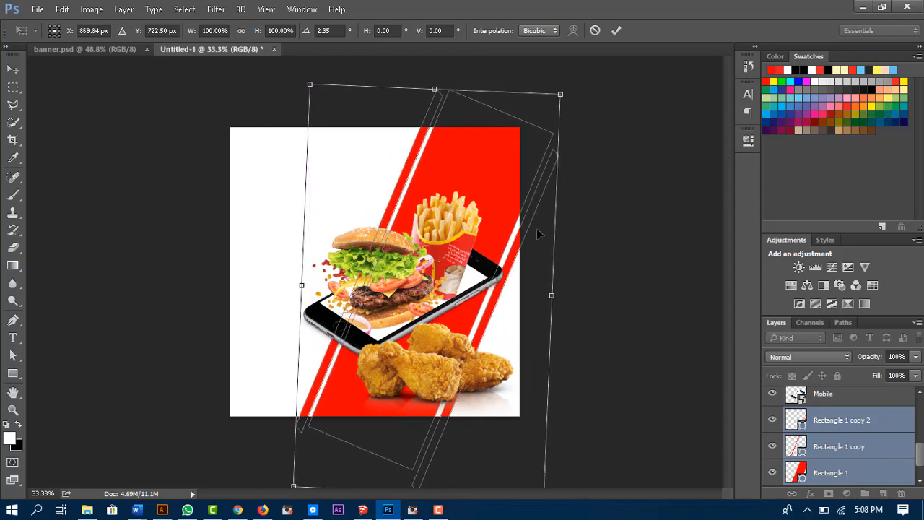
mouse_move(515, 182)
left_mouse_down()
mouse_move(503, 181)
mouse_move(511, 183)
left_mouse_up()
left_click(616, 31)
key("z")
left_click(493, 200)
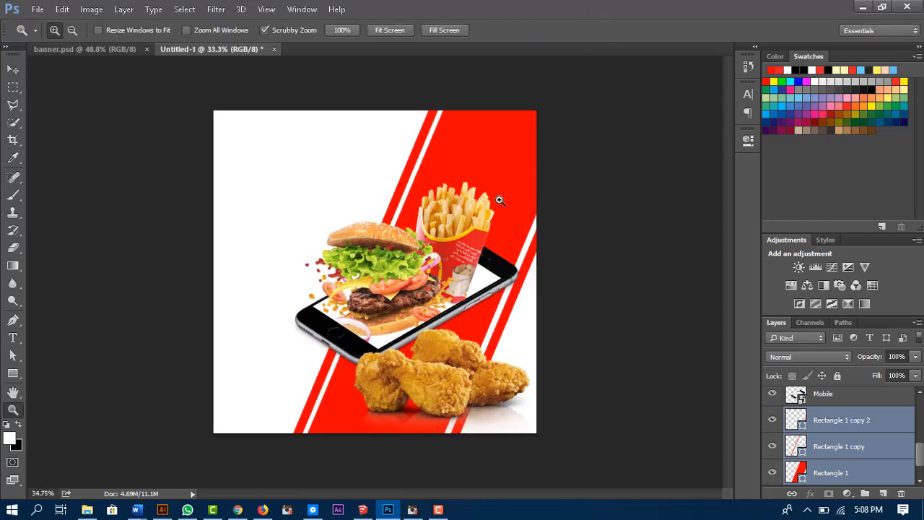
key("v")
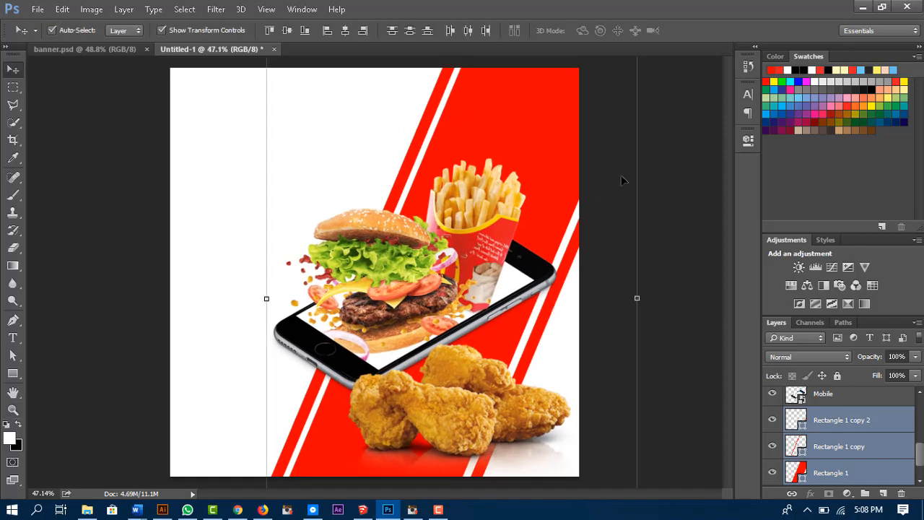
left_click(592, 236)
Step: Fill the outline of the fries cutout (Layer 2) with black on a new layer, and move that layer directly below Layer 2
left_click(506, 201)
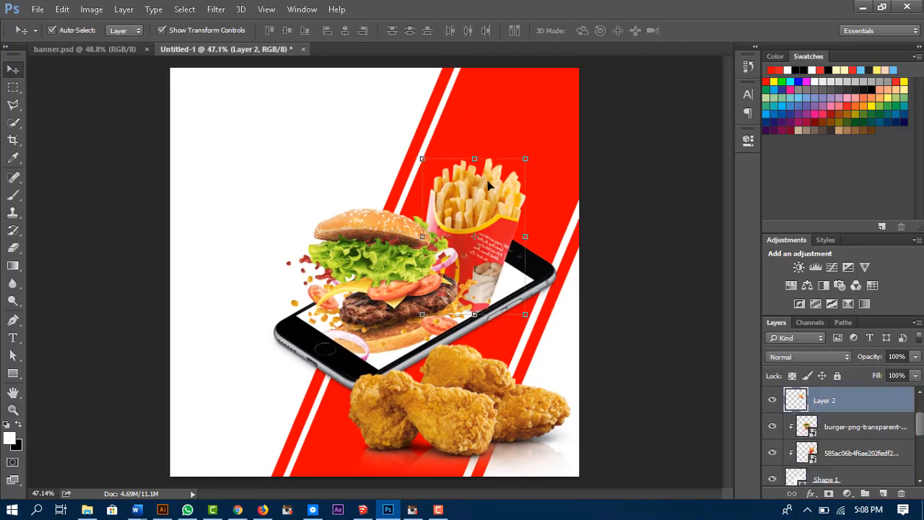
left_click(365, 235, "shift")
left_click(484, 207)
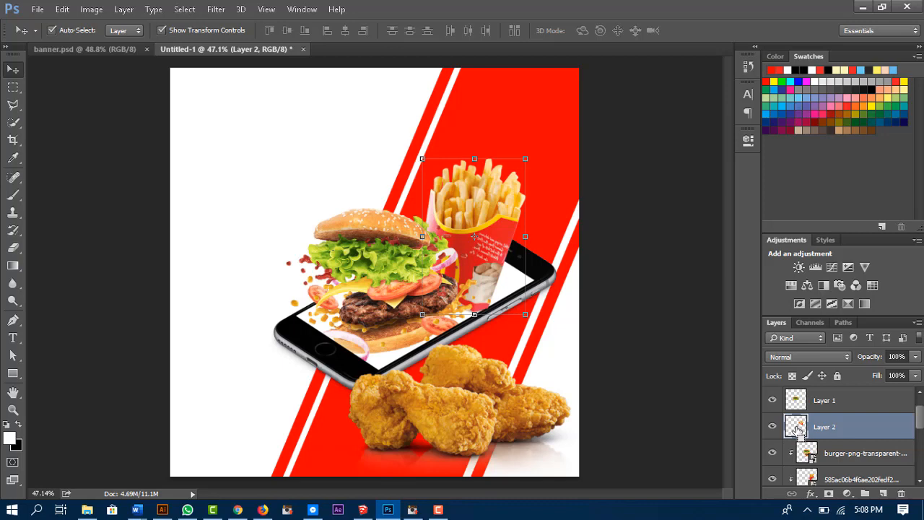
left_click(797, 429, "ctrl")
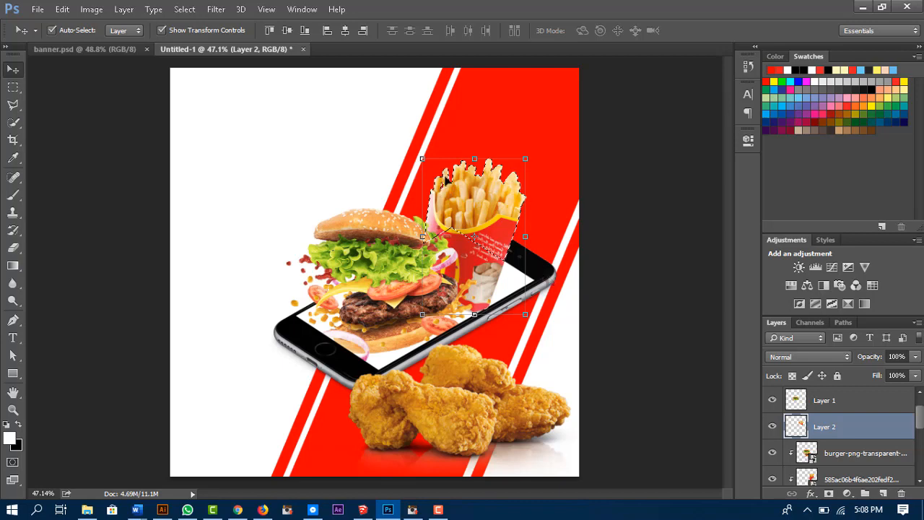
left_click(883, 494)
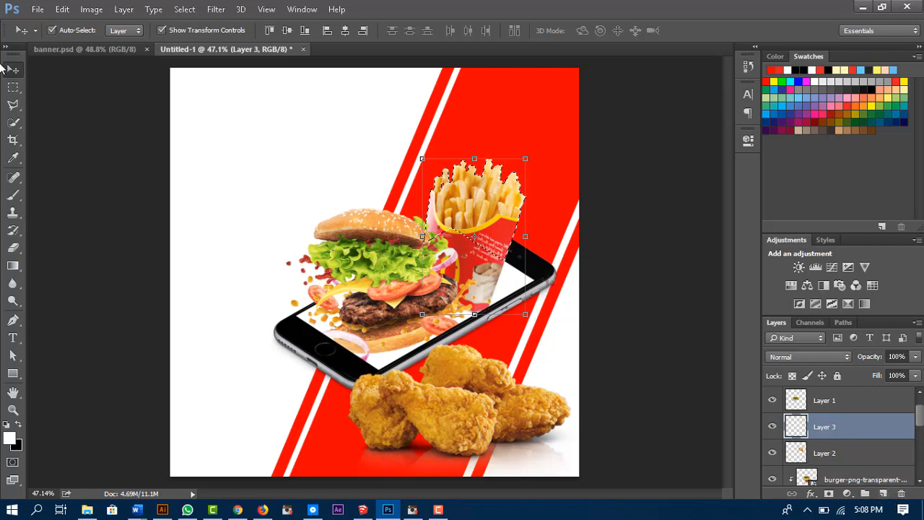
key("d")
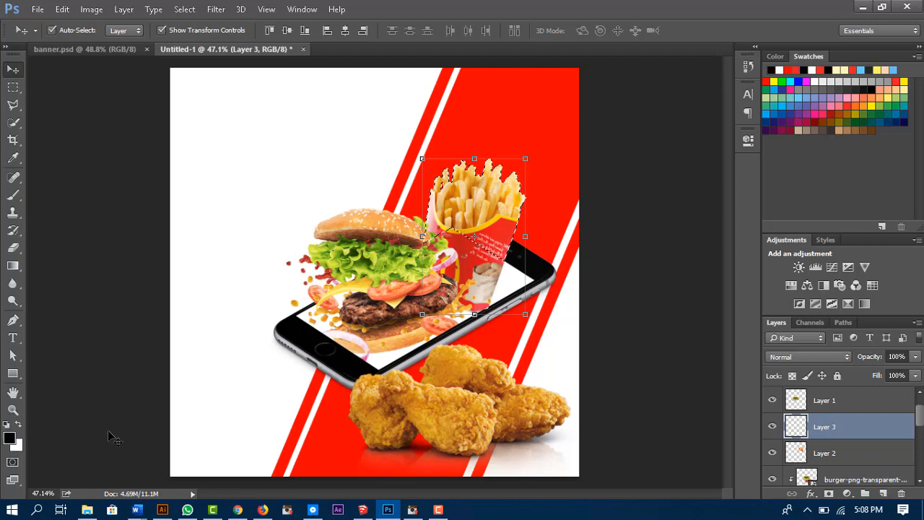
key("alt+BackSpace")
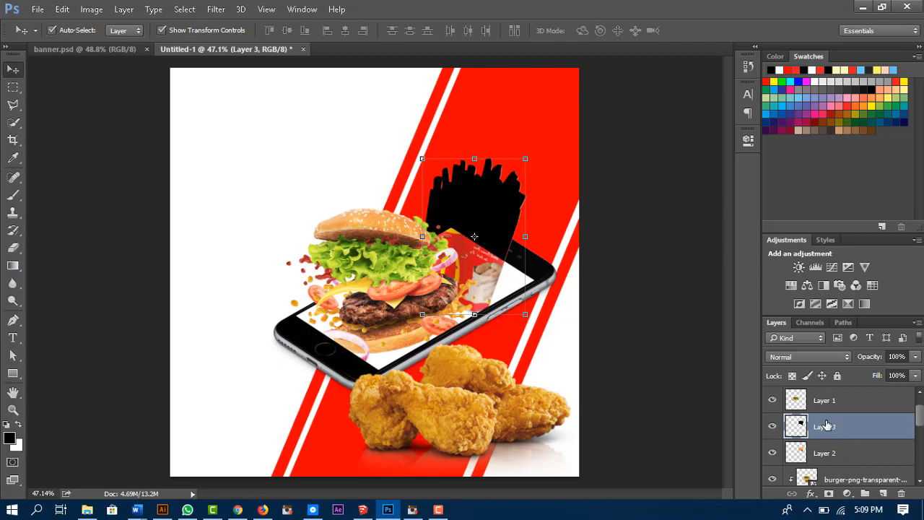
left_click_drag(824, 426, 836, 467)
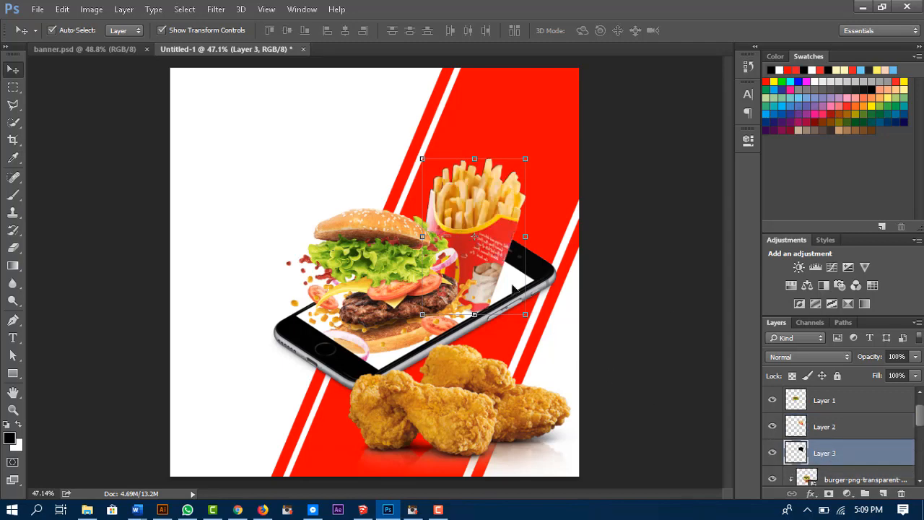
Step: Distort the black fries silhouette into a cast shadow extending to the right behind the fries, about 139% wide, and apply it
key("ctrl+t")
right_click(497, 197)
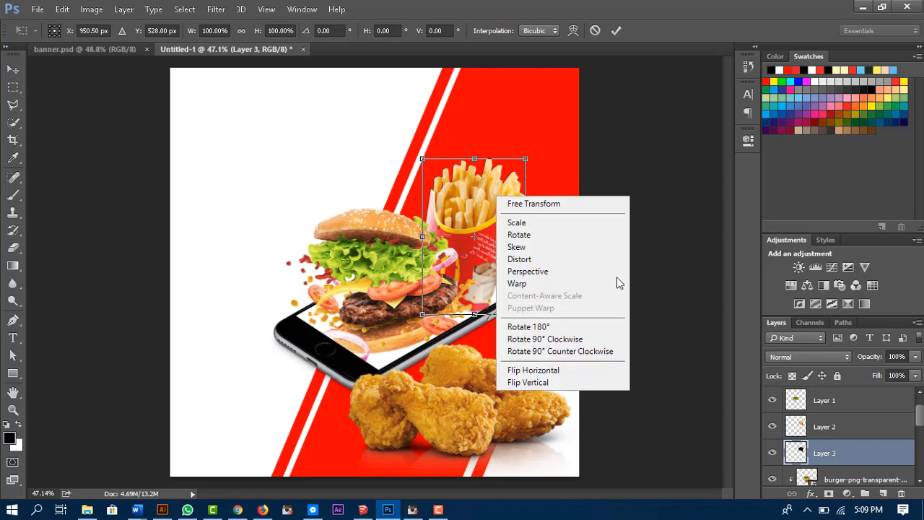
left_click(550, 260)
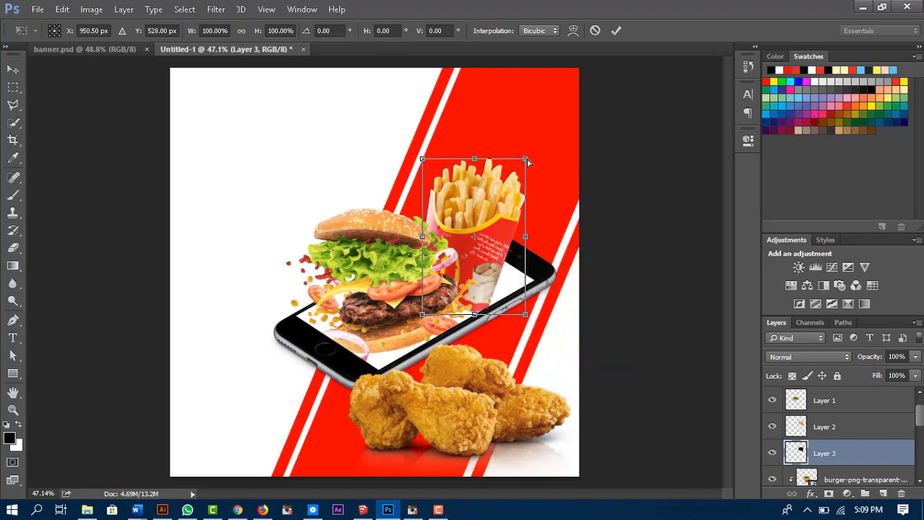
left_click_drag(528, 162, 553, 176)
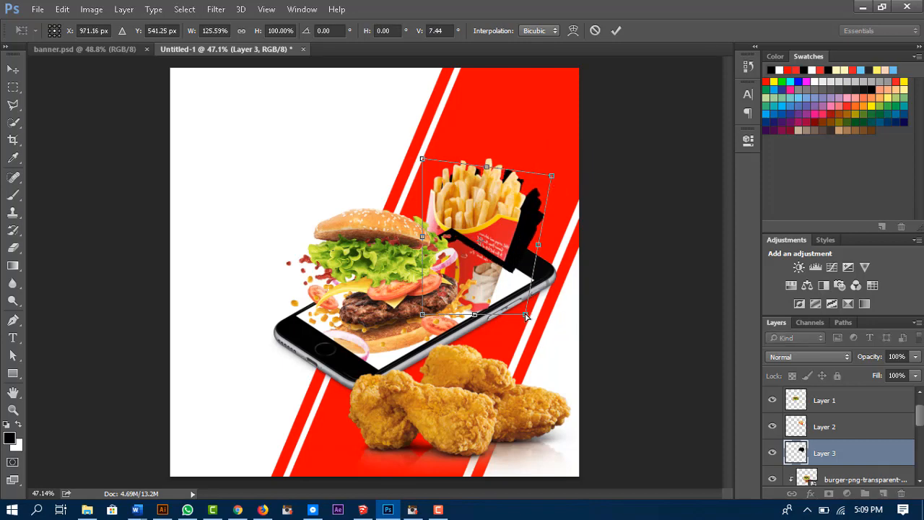
left_click_drag(519, 310, 514, 286)
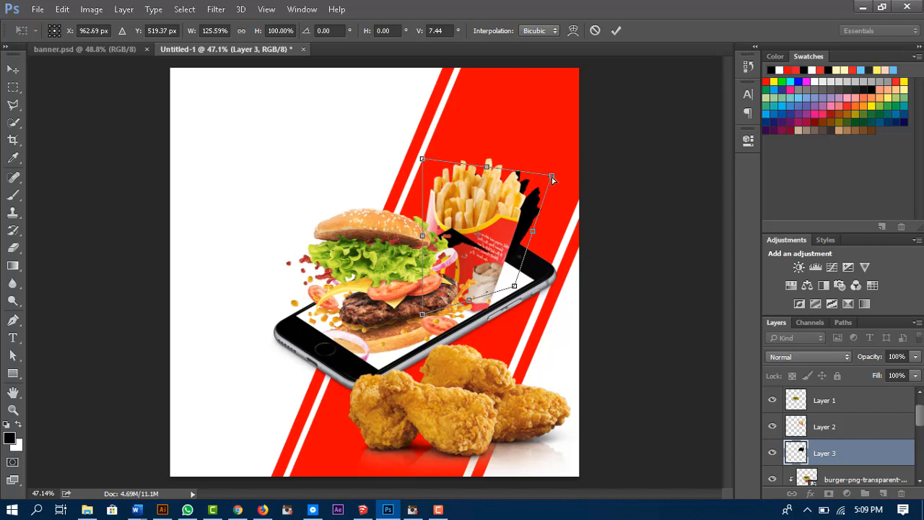
left_click_drag(552, 177, 560, 176)
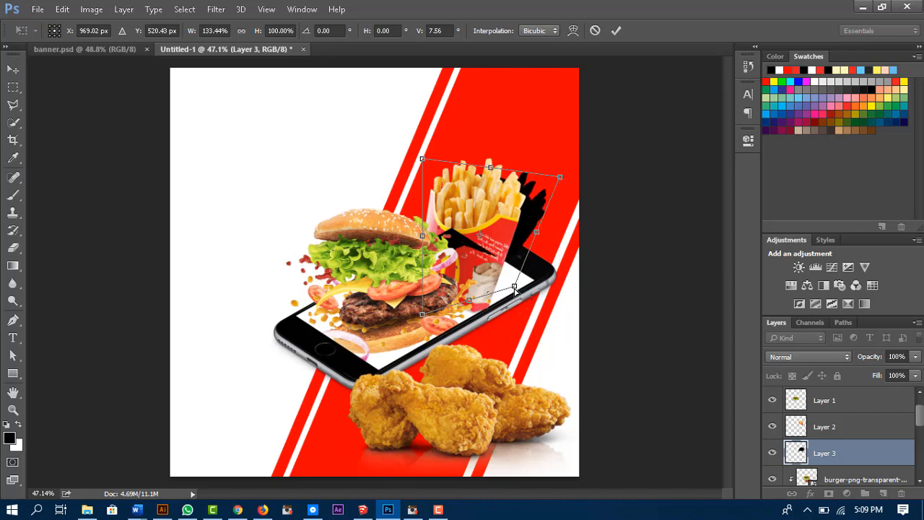
left_click_drag(514, 286, 509, 282)
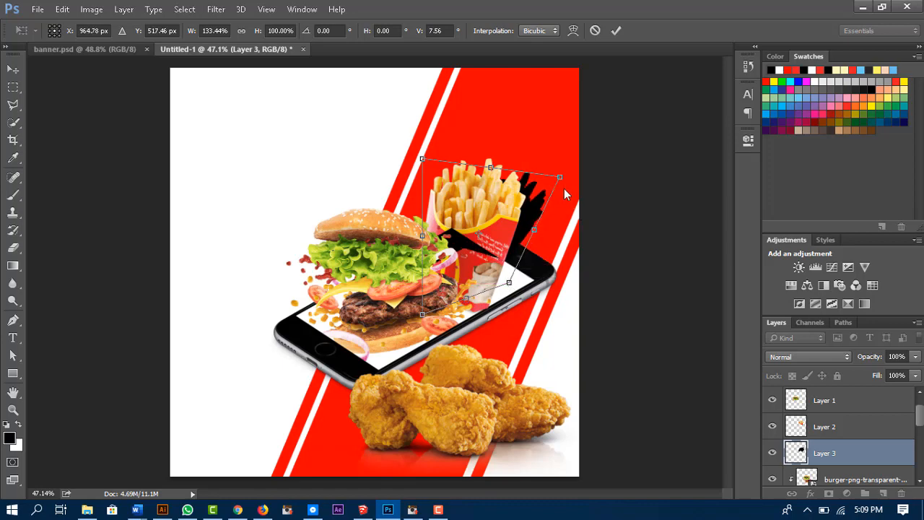
mouse_move(563, 182)
left_mouse_down()
mouse_move(571, 182)
mouse_move(566, 176)
left_mouse_up()
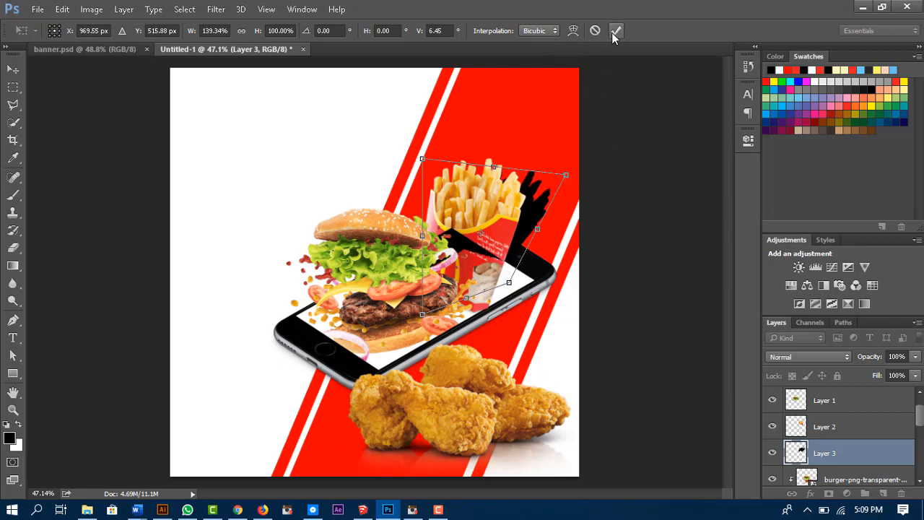
key("Return")
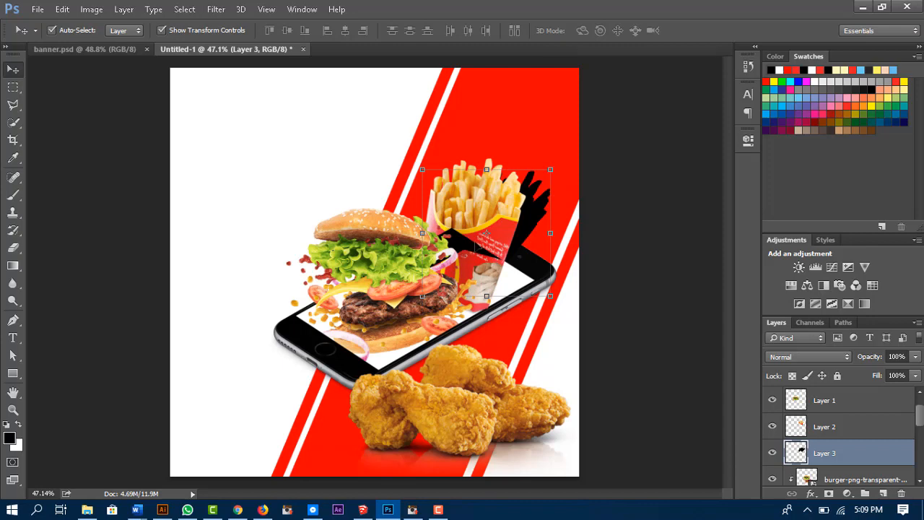
Step: Add a layer mask to the fries shadow and paint out its parts over the fries box and phone screen with a 100 px black brush
left_click(829, 494)
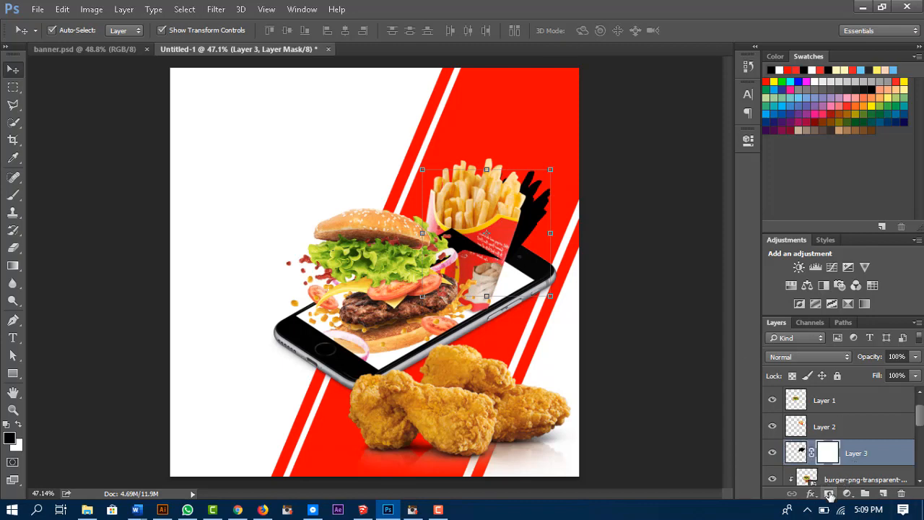
left_click(12, 196)
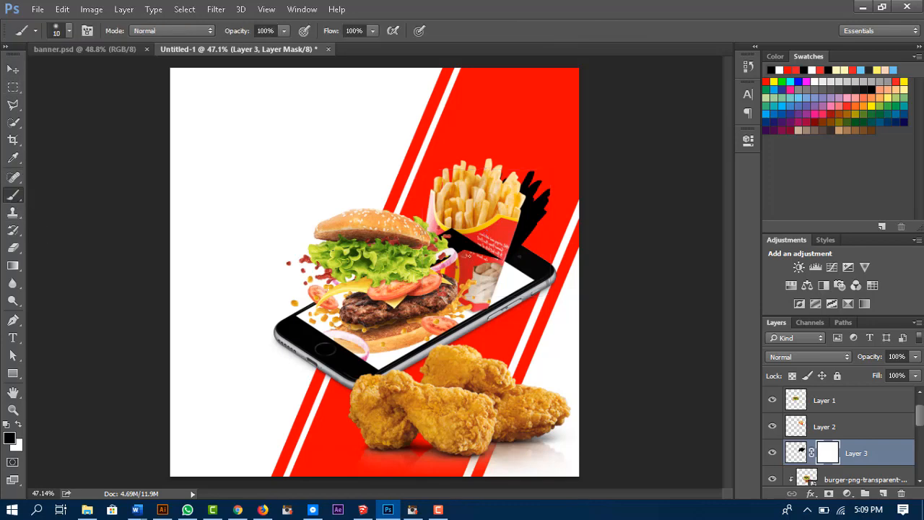
key("bracketright")
key("bracketright")
key("bracketright")
key("bracketright")
key("bracketright")
key("bracketright")
mouse_move(446, 249)
left_mouse_down()
mouse_move(457, 238)
mouse_move(449, 224)
left_mouse_up()
Step: Set the fries shadow layer (Layer 3) to Multiply blending with 31% opacity
left_click(819, 357)
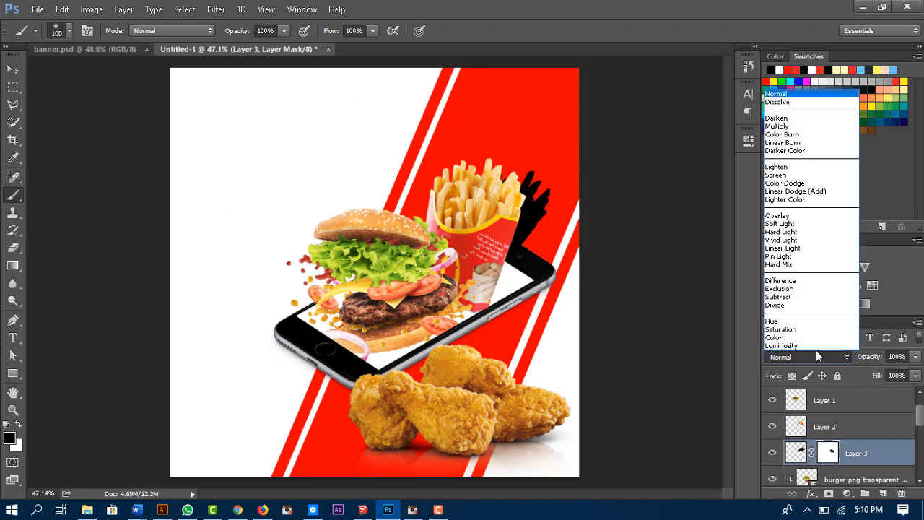
left_click(797, 127)
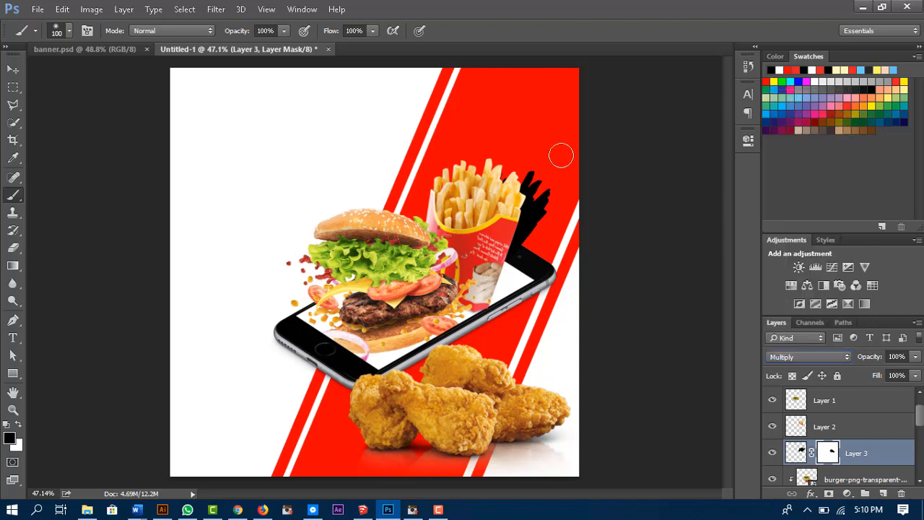
left_click(916, 357)
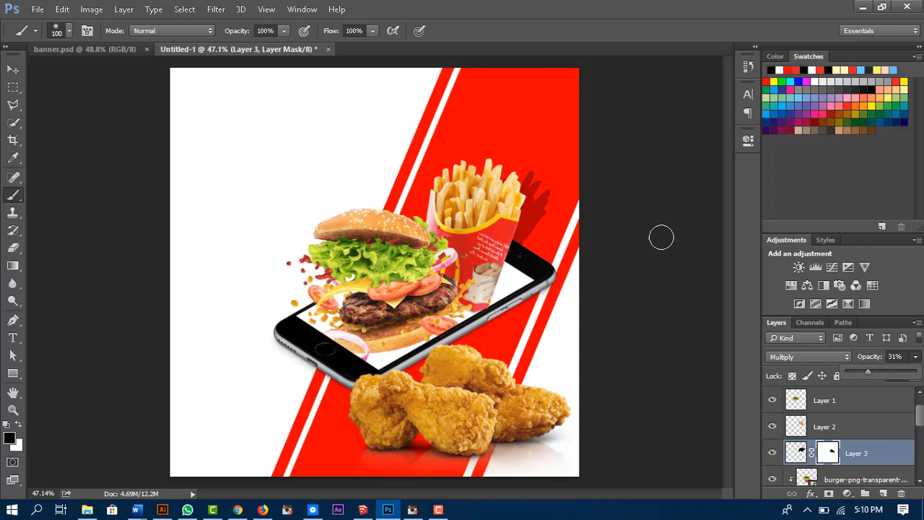
Step: Apply a Gaussian Blur with a slightly increased radius to the fries shadow's layer mask, and deselect the layer
left_click(216, 10)
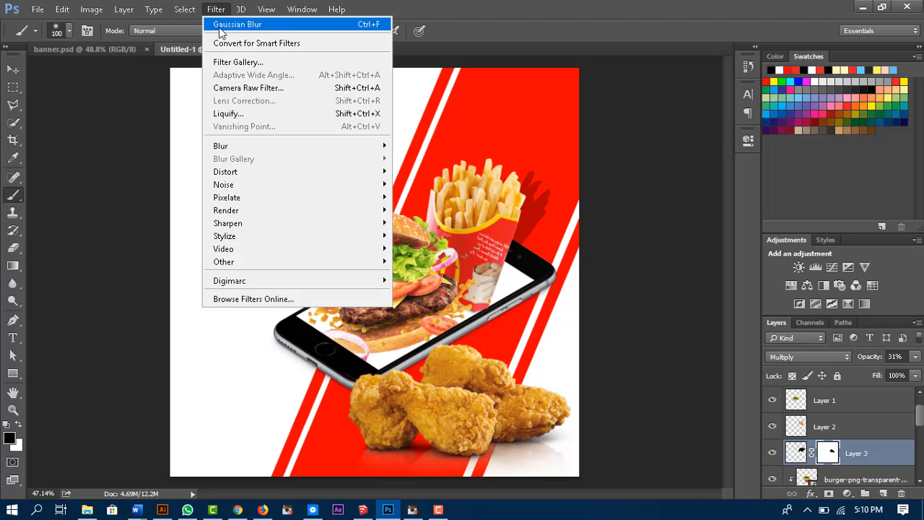
mouse_move(265, 146)
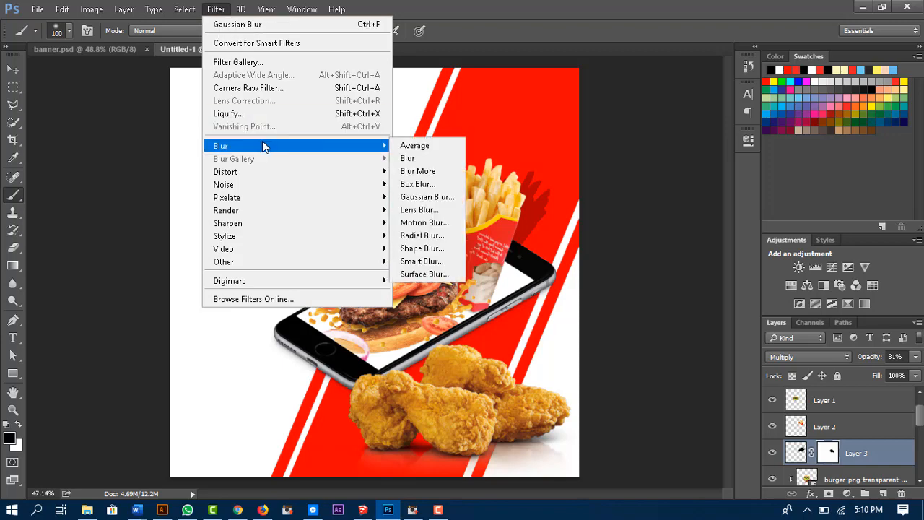
left_click(426, 196)
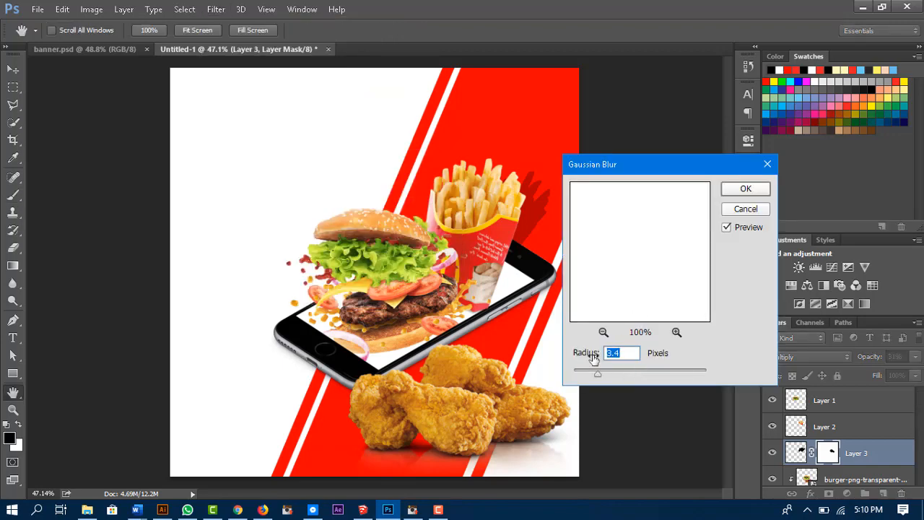
left_click_drag(597, 370, 602, 372)
left_click(740, 191)
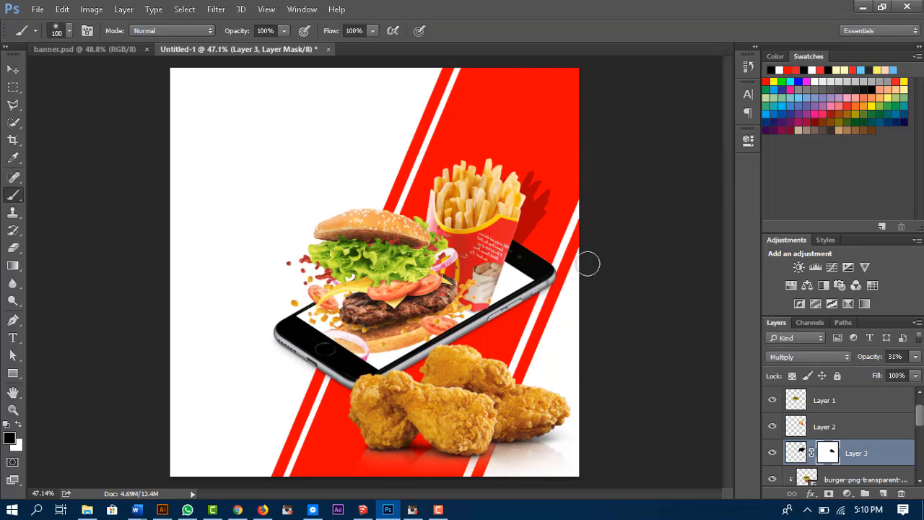
key("v")
key("v")
left_click(615, 346)
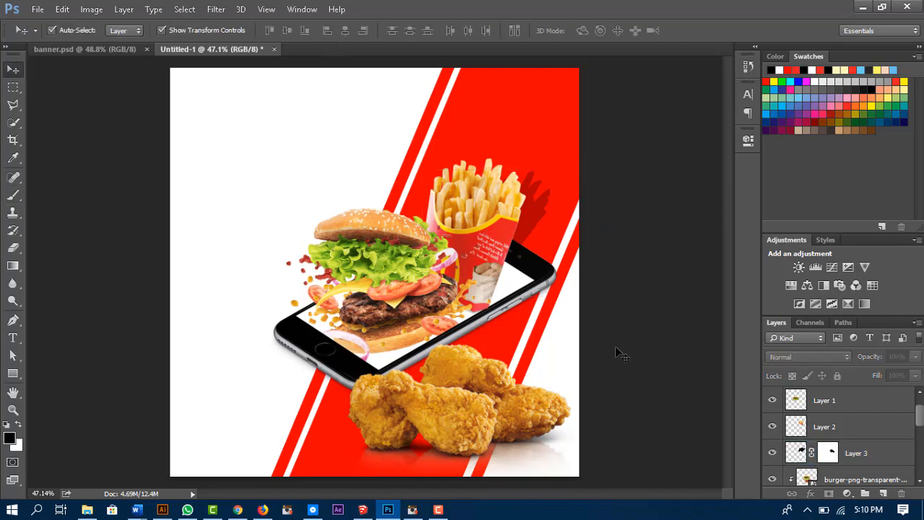
Step: Readjust the opacity of the fries shadow on Layer 3, trying about 21%, and deselect the layer
left_click(540, 212)
left_click(912, 358)
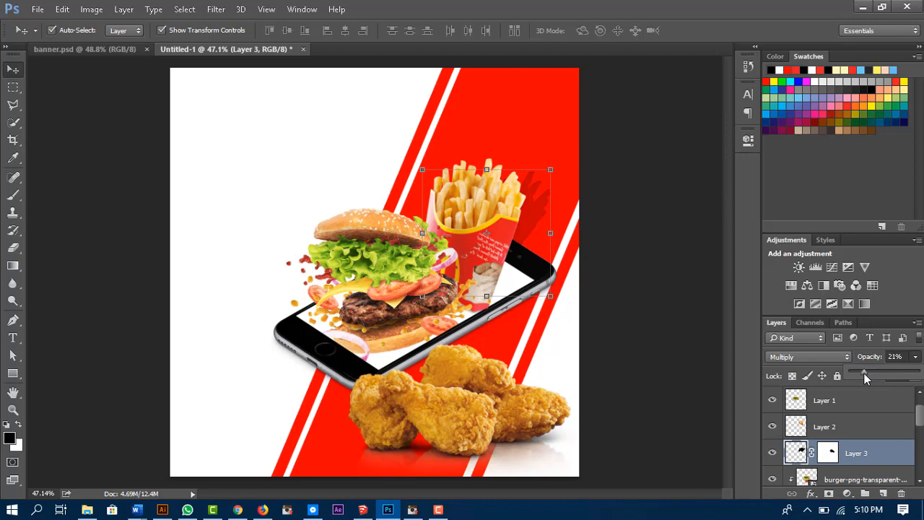
left_click(632, 353)
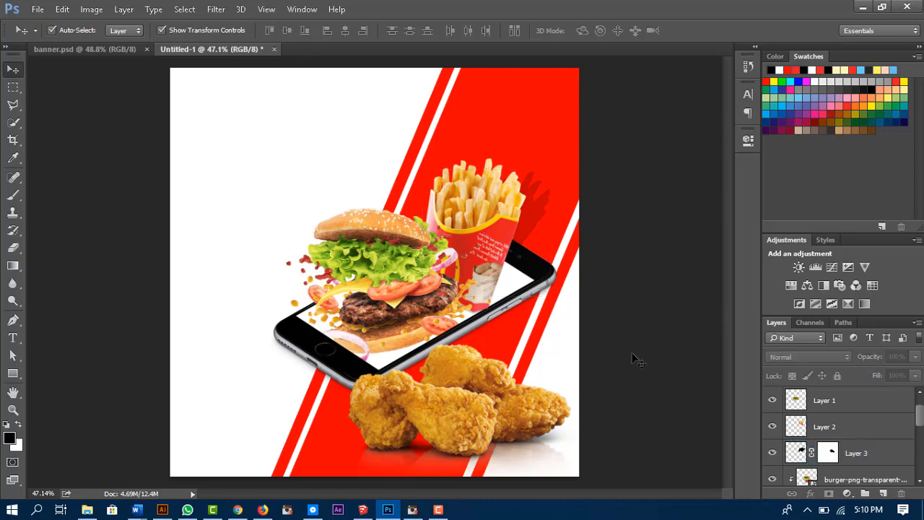
Step: Fill the outline of the upper burger cutout (Layer 1) with black on a new layer, and move that layer directly below Layer 1
left_click(363, 241)
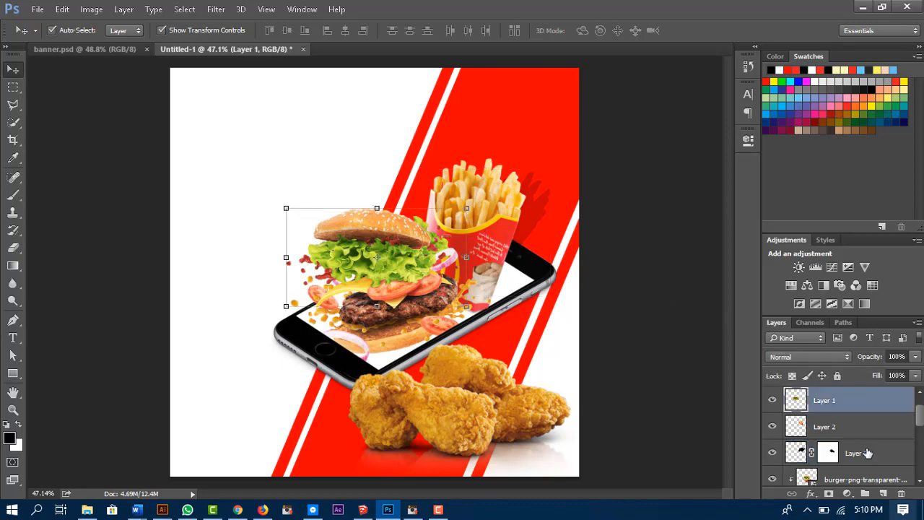
left_click(797, 405, "ctrl")
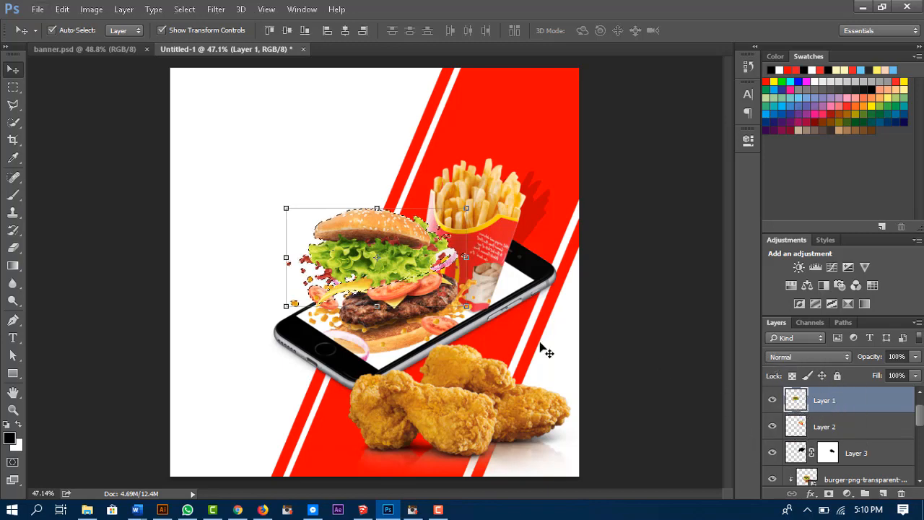
left_click(884, 494)
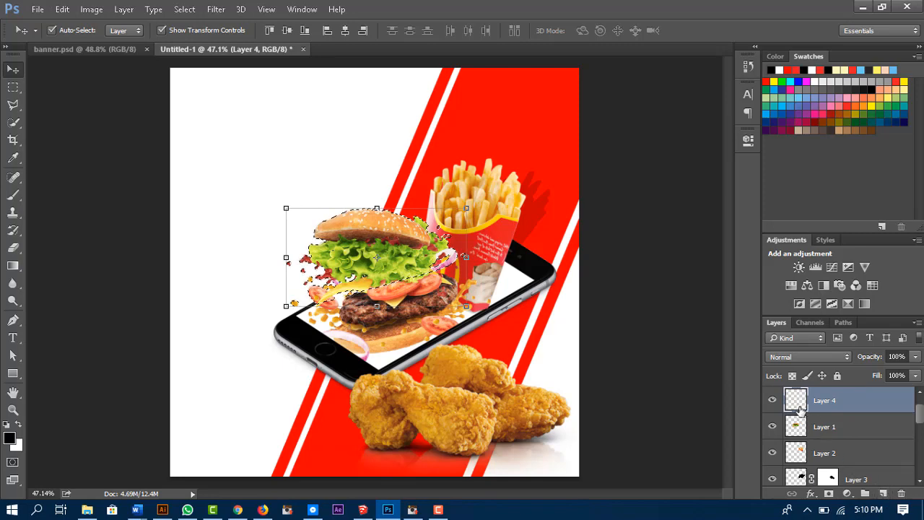
key("alt+BackSpace")
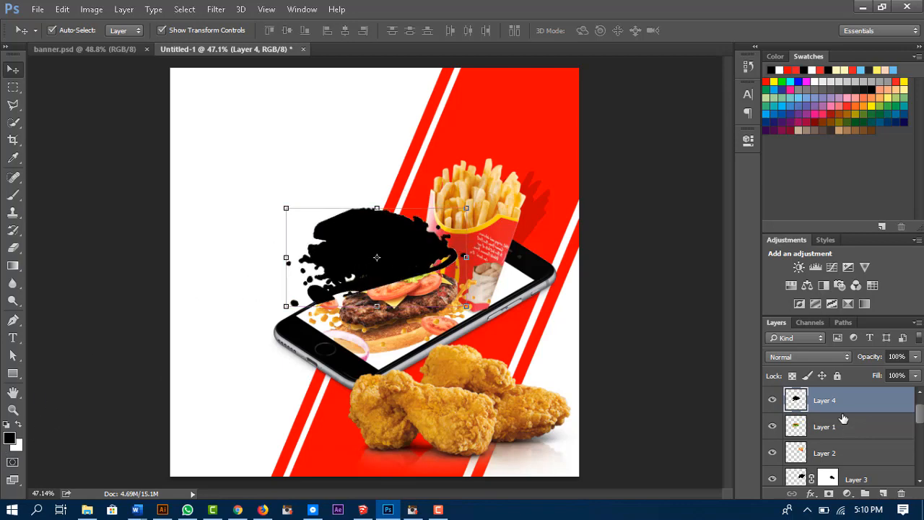
left_click_drag(844, 408, 844, 443)
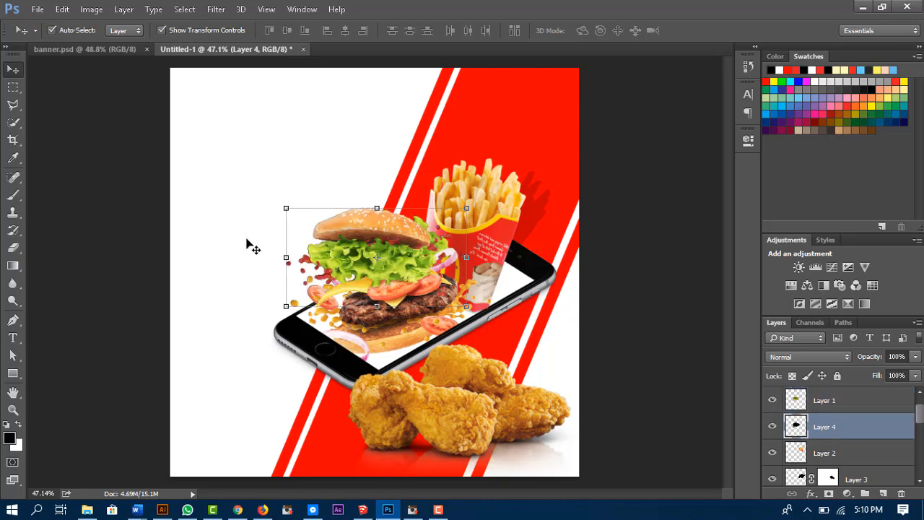
Step: Distort the black burger silhouette into a cast shadow extending left behind the bun and lettuce, about 109% wide, and apply it
key("ctrl+t")
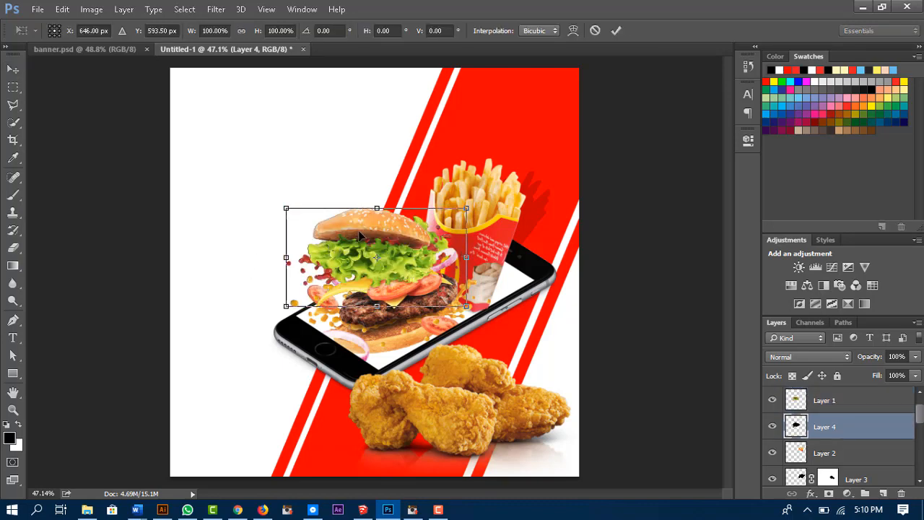
right_click(359, 233)
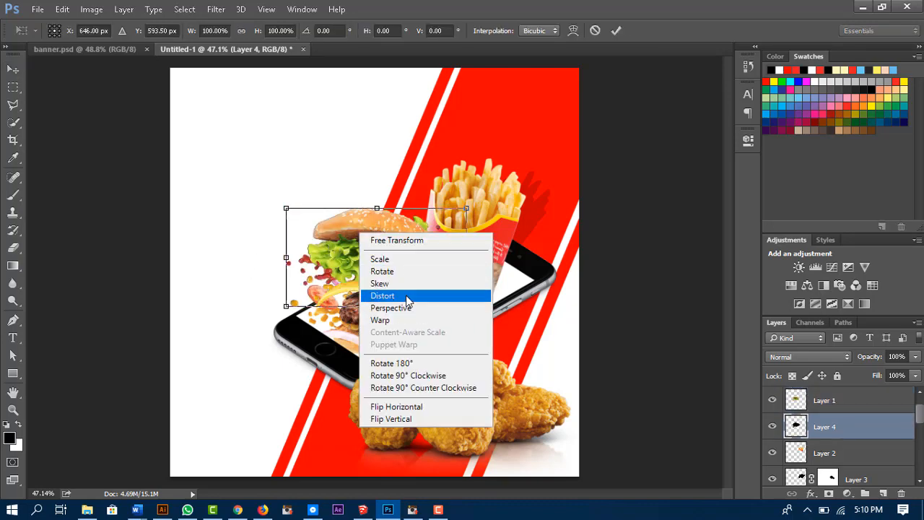
left_click(383, 296)
left_click_drag(287, 209, 251, 217)
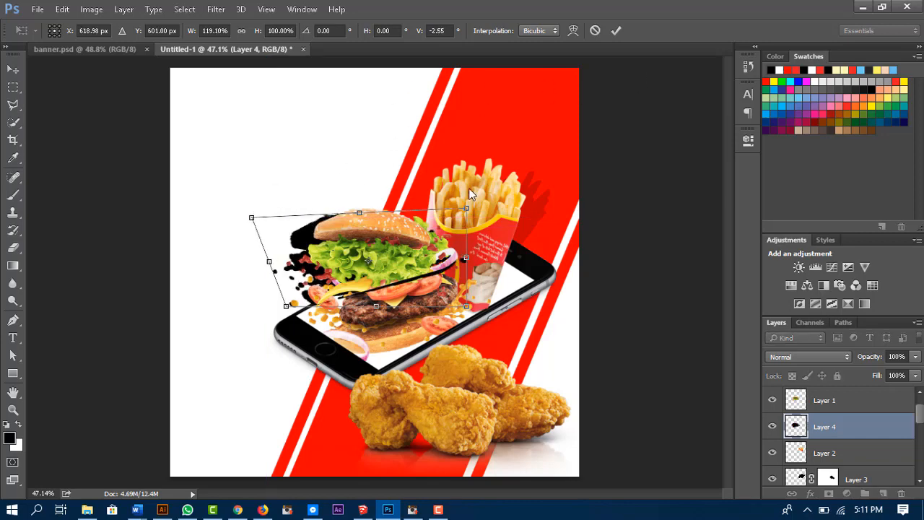
left_click_drag(466, 210, 443, 209)
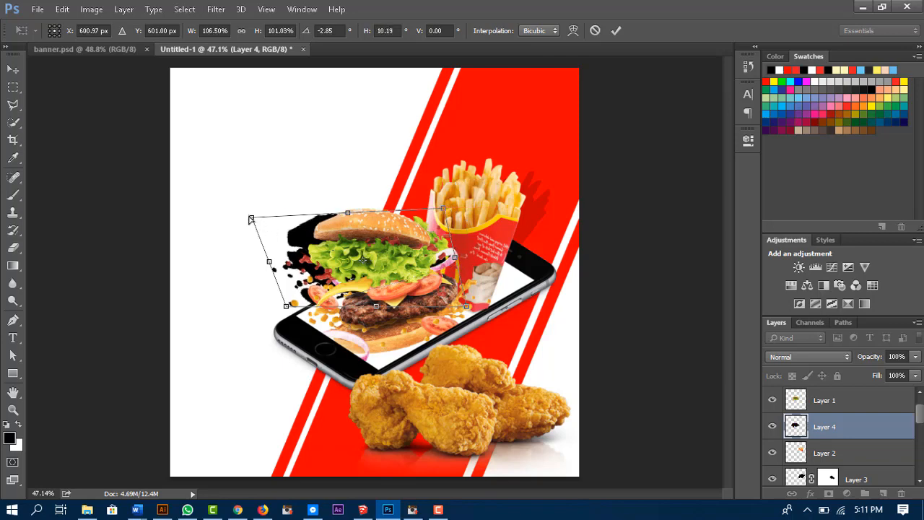
left_click_drag(251, 219, 246, 217)
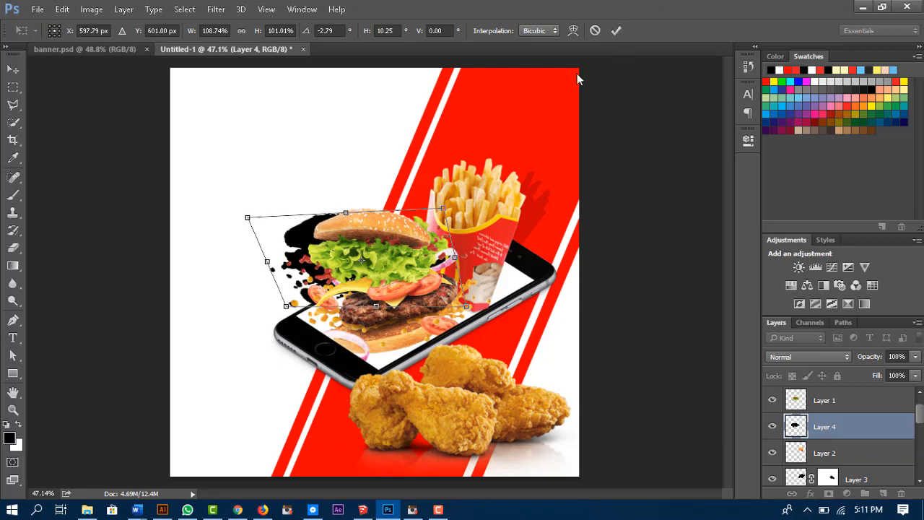
left_click_drag(442, 210, 445, 208)
left_click(614, 31)
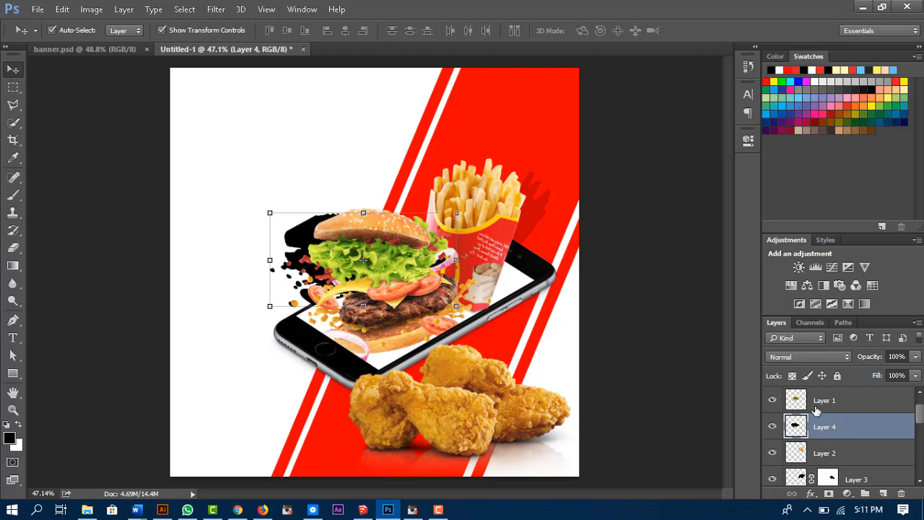
Step: Add a layer mask to the burger shadow and paint out its parts over the patty and phone with a 100 px black brush
left_click(828, 494)
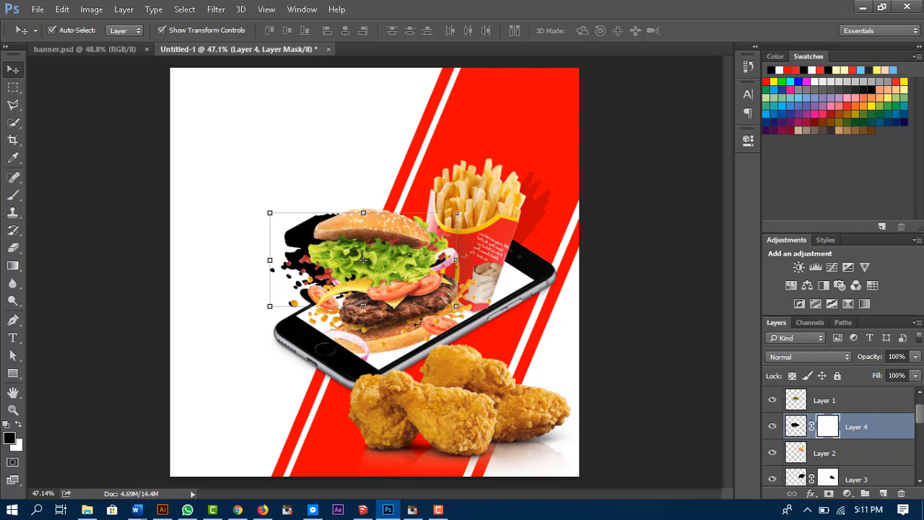
key("b")
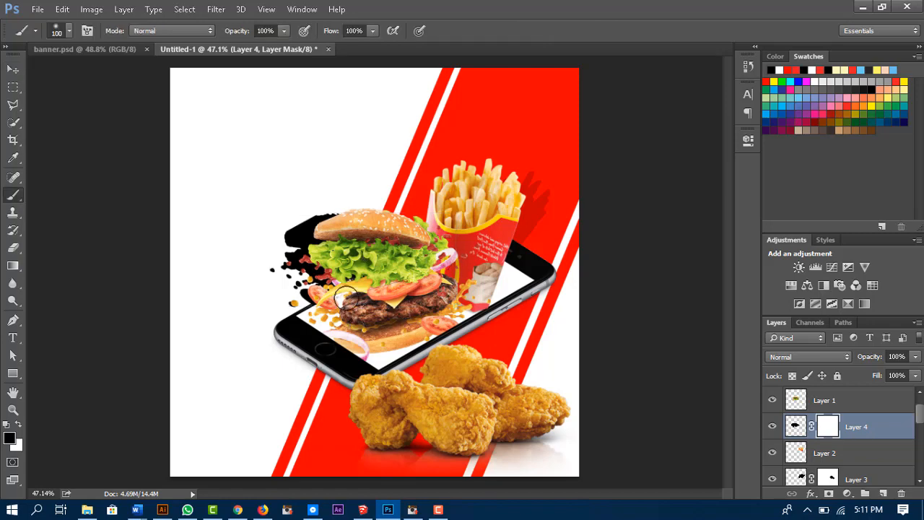
mouse_move(361, 288)
left_mouse_down()
mouse_move(415, 273)
mouse_move(392, 338)
mouse_move(459, 371)
left_mouse_up()
left_click(13, 70)
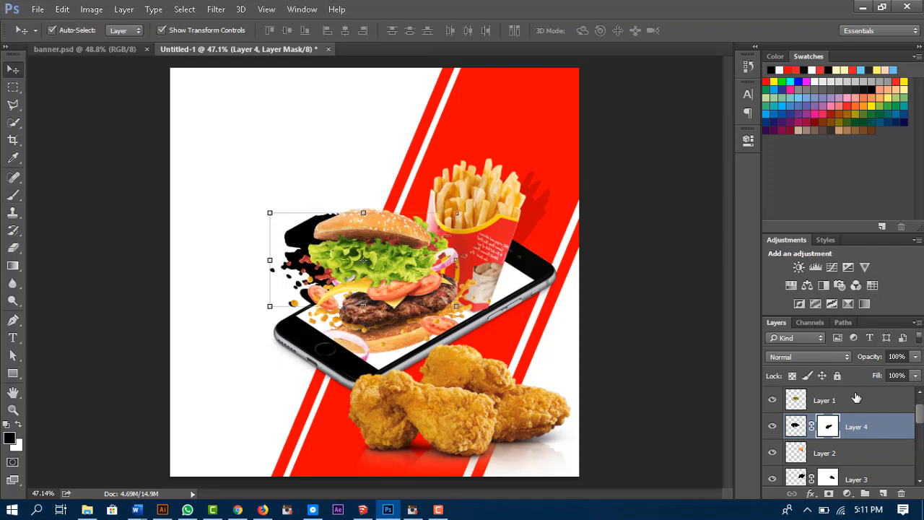
Step: Set the burger shadow layer (Layer 4) to Multiply blending with 31% opacity
left_click(915, 357)
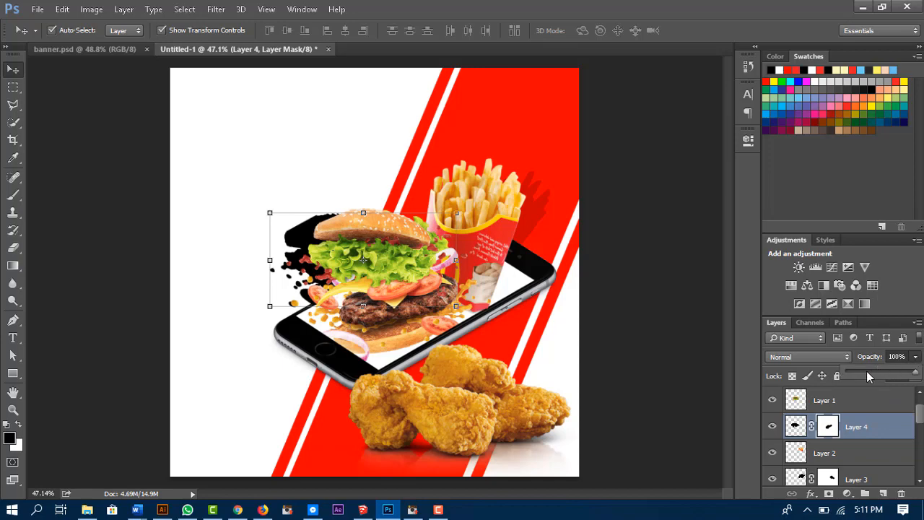
left_click(863, 372)
left_click(809, 357)
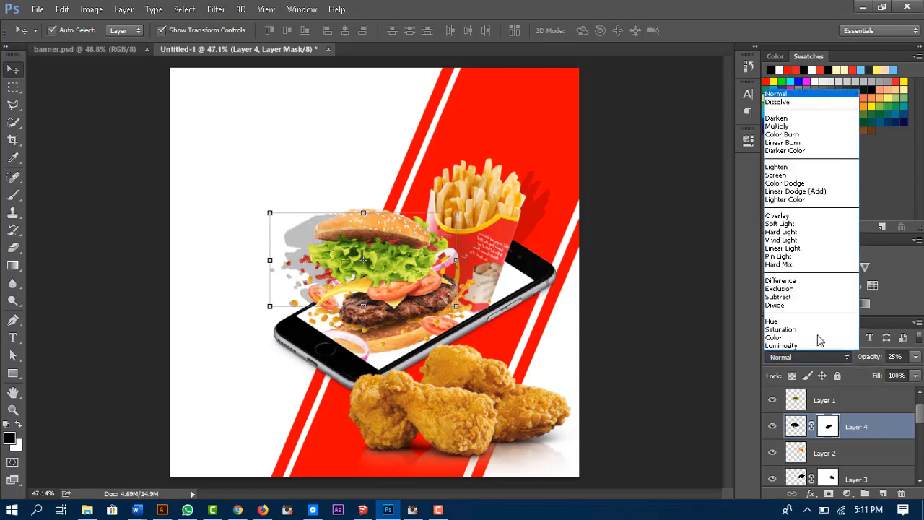
left_click(779, 126)
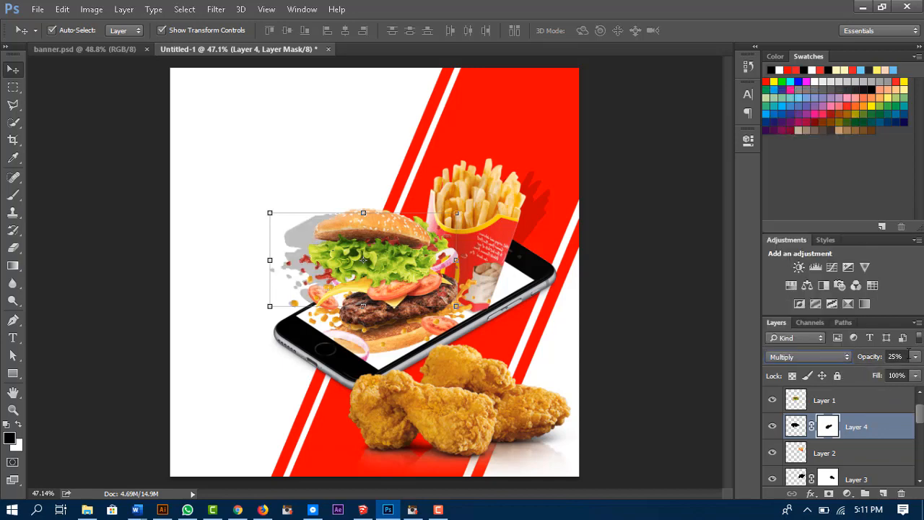
left_click(915, 357)
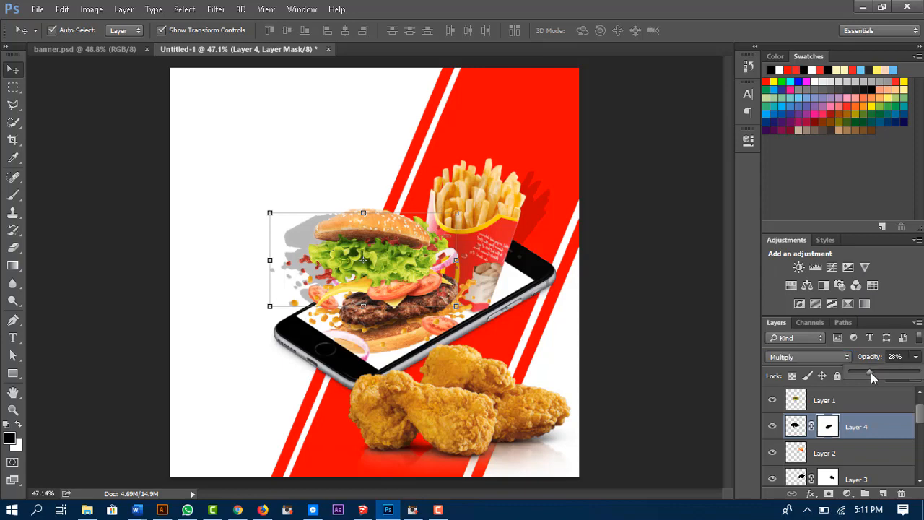
left_click_drag(871, 372, 871, 373)
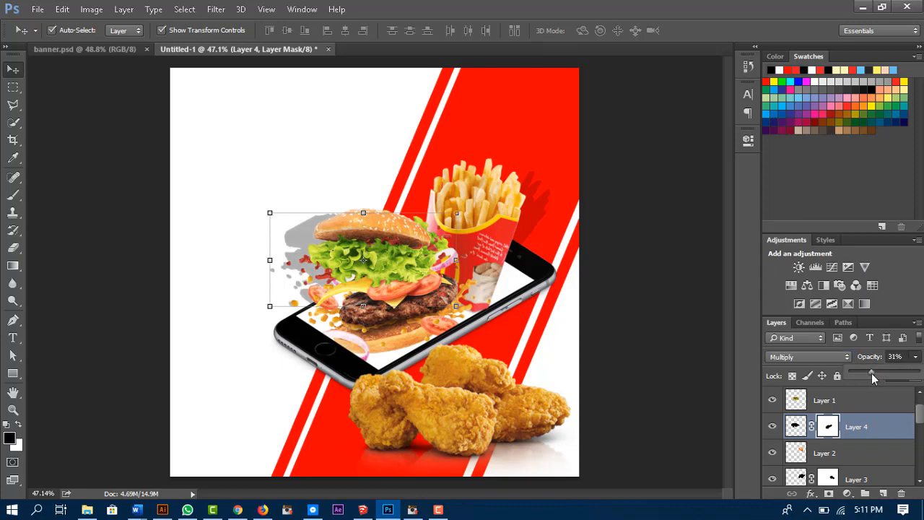
Step: Reapply the last Gaussian Blur to the burger shadow's layer mask, and deselect the layer
left_click(219, 10)
left_click(246, 24)
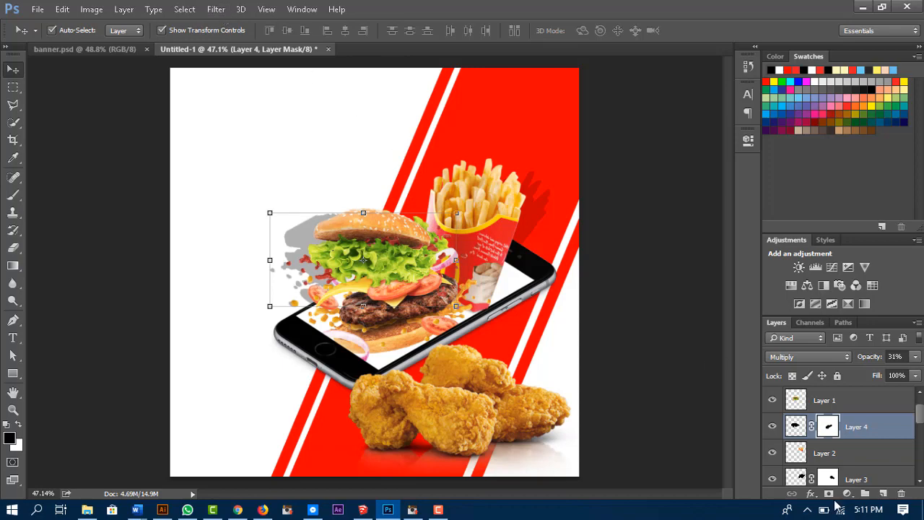
scroll(852, 437, "down", 3)
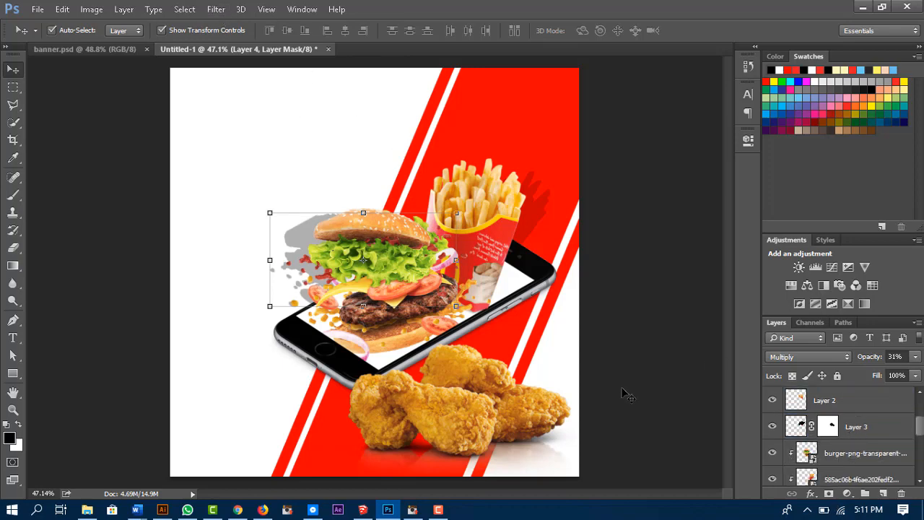
left_click(628, 265)
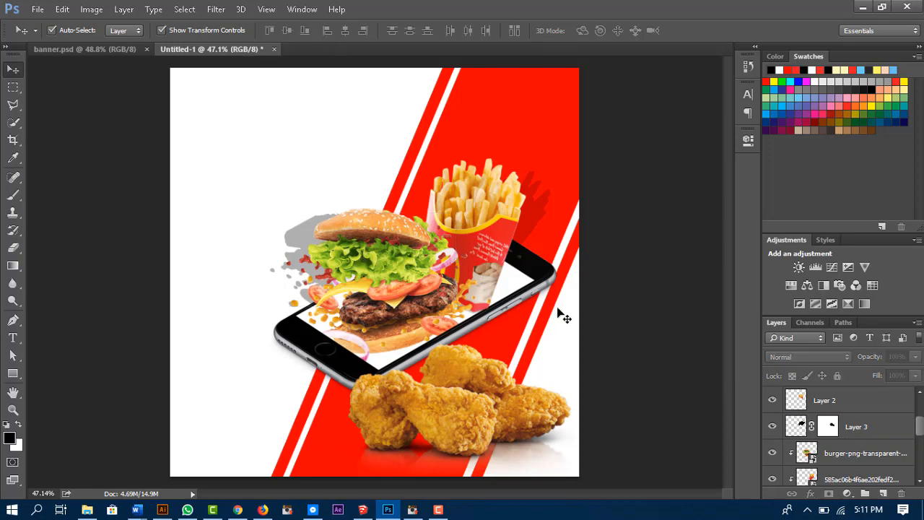
left_click(302, 242)
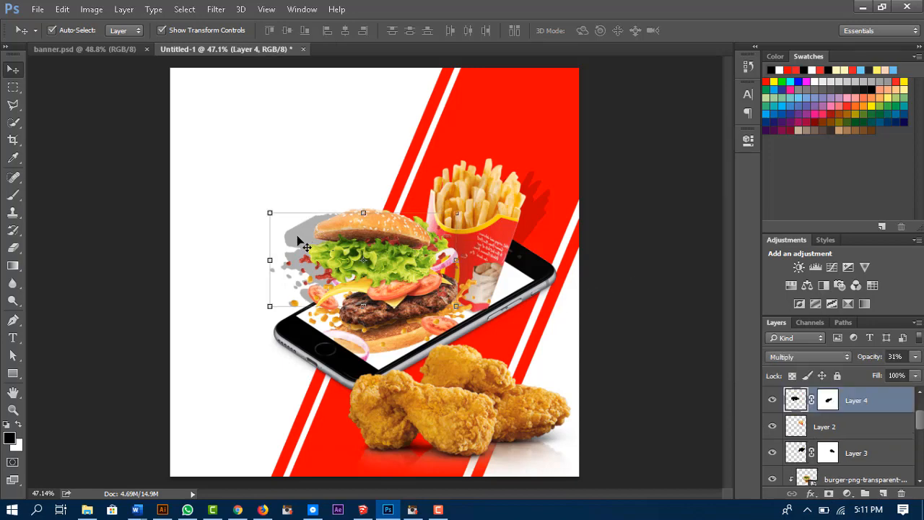
left_click(628, 294)
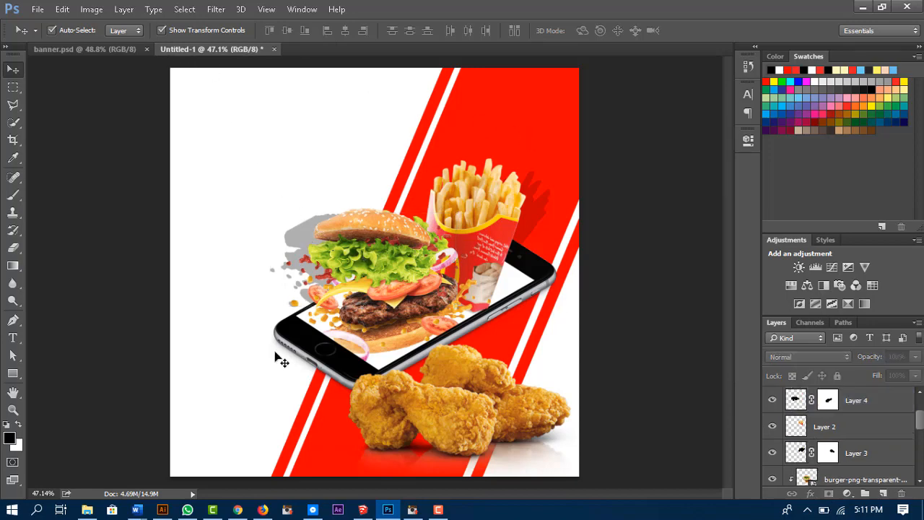
scroll(854, 468, "down", 3)
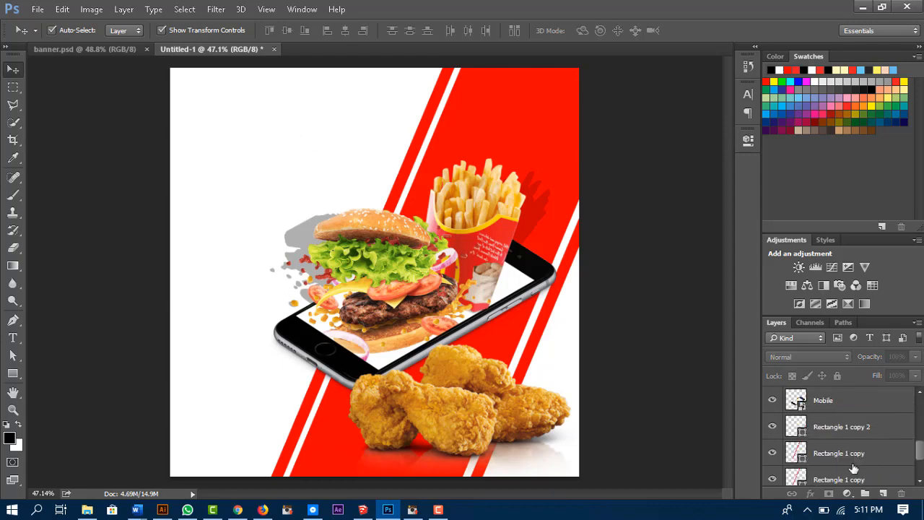
Step: Unlock the white background into a regular layer and add a Gradient Overlay style to it
scroll(854, 468, "down", 2)
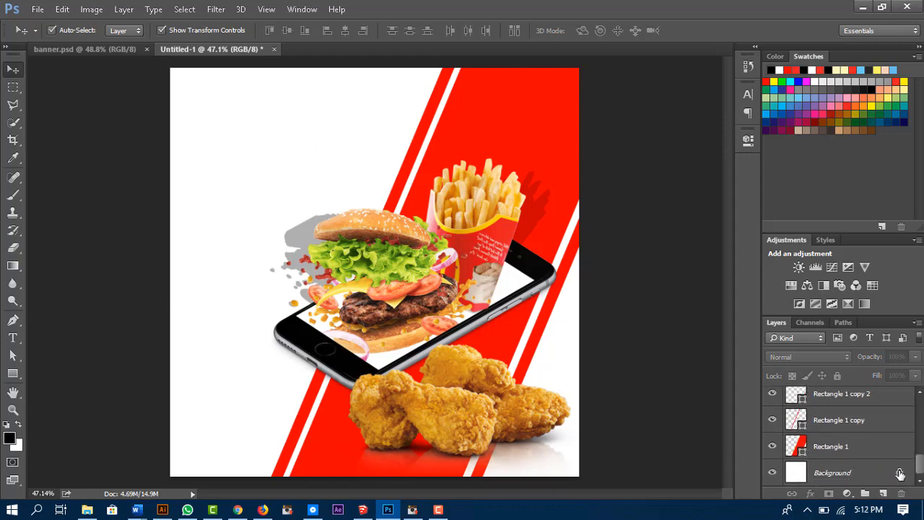
left_click(899, 473)
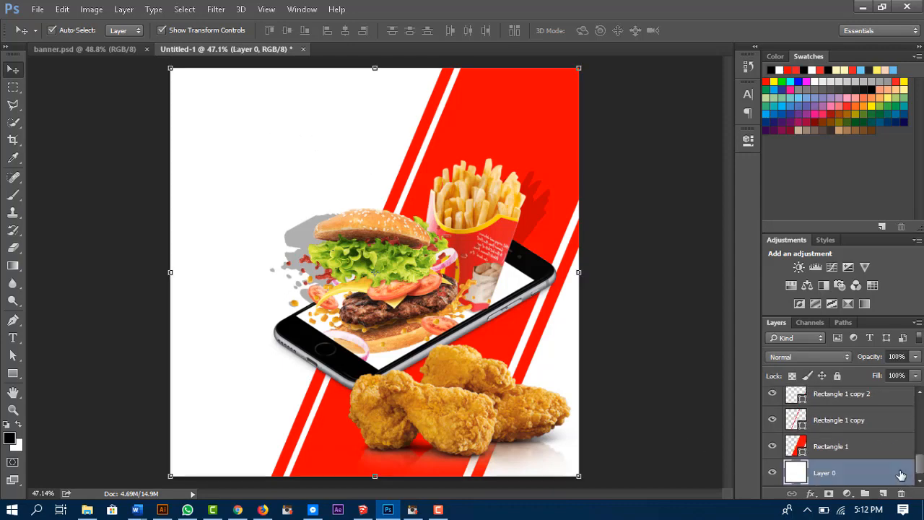
left_click(811, 495)
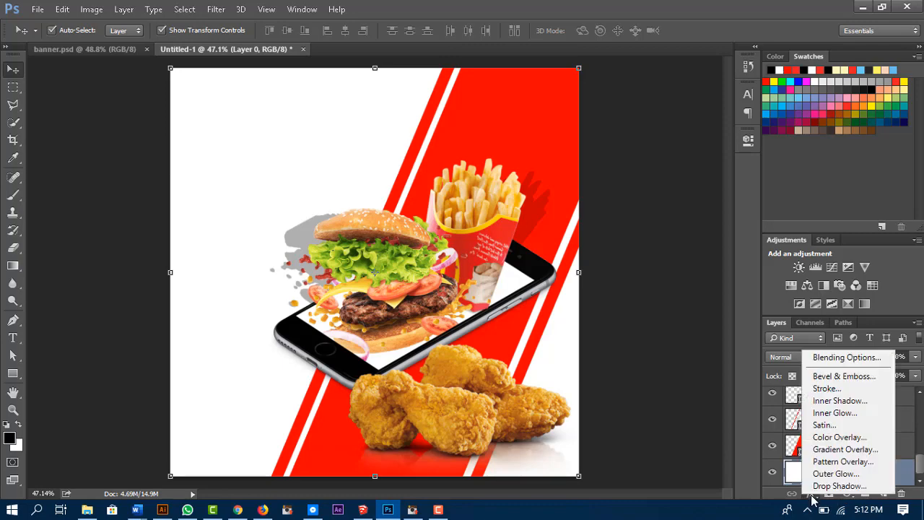
left_click(835, 453)
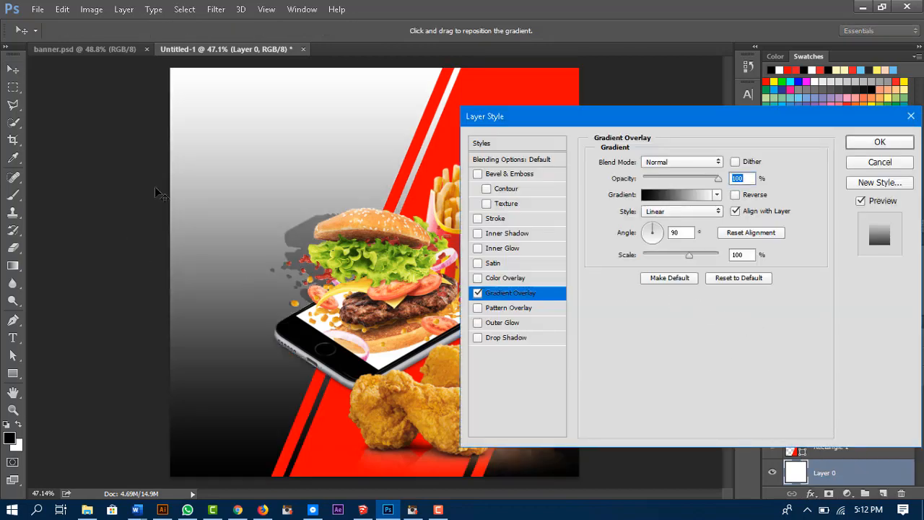
Step: Set the starting colour stop (0%) of the background's overlay gradient to yellow #f6ff00
left_click(679, 195)
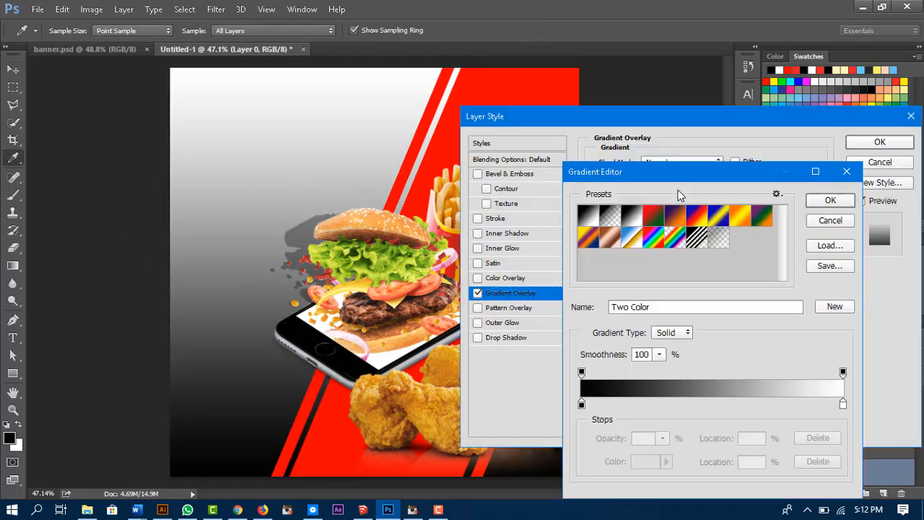
double_click(582, 405)
left_click(583, 290)
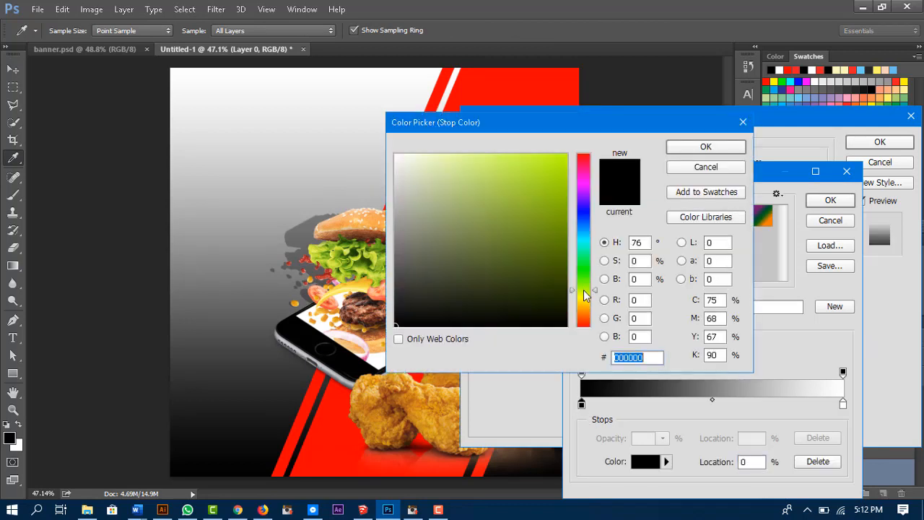
left_click_drag(488, 205, 487, 152)
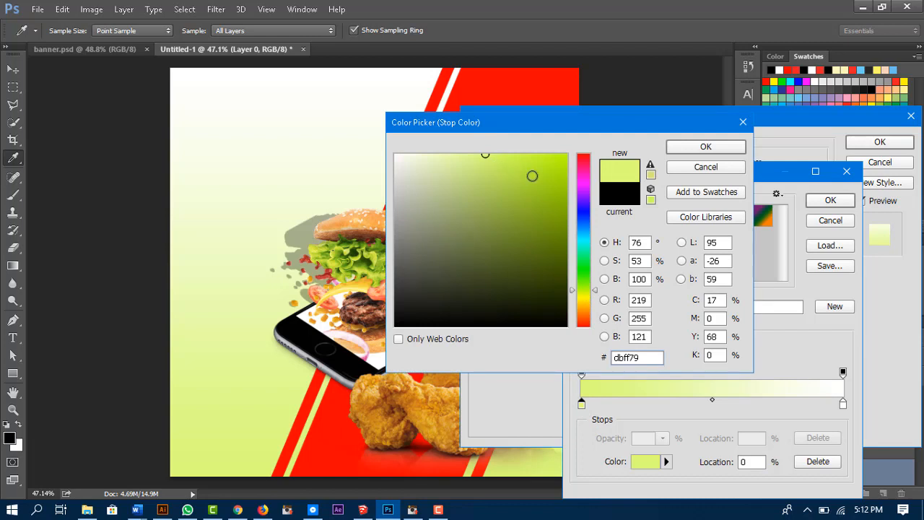
left_click_drag(532, 175, 566, 152)
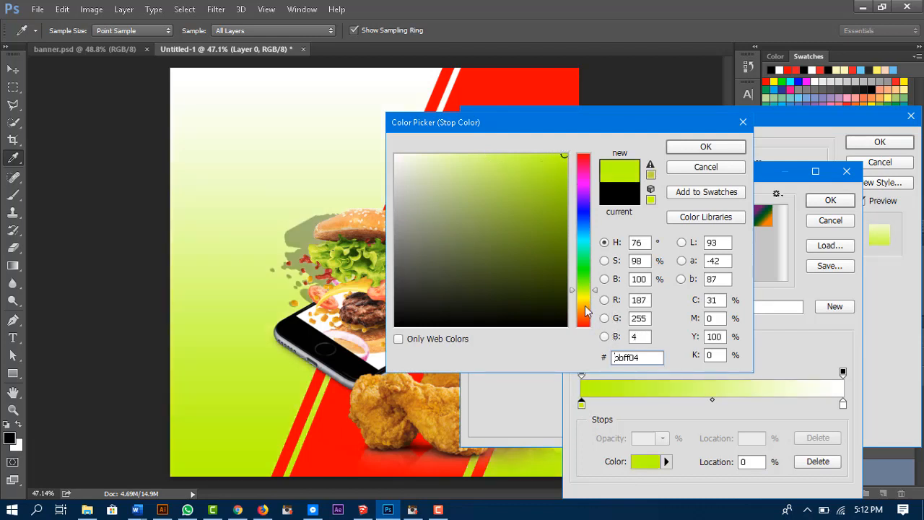
left_click(587, 297)
left_click_drag(563, 159, 590, 136)
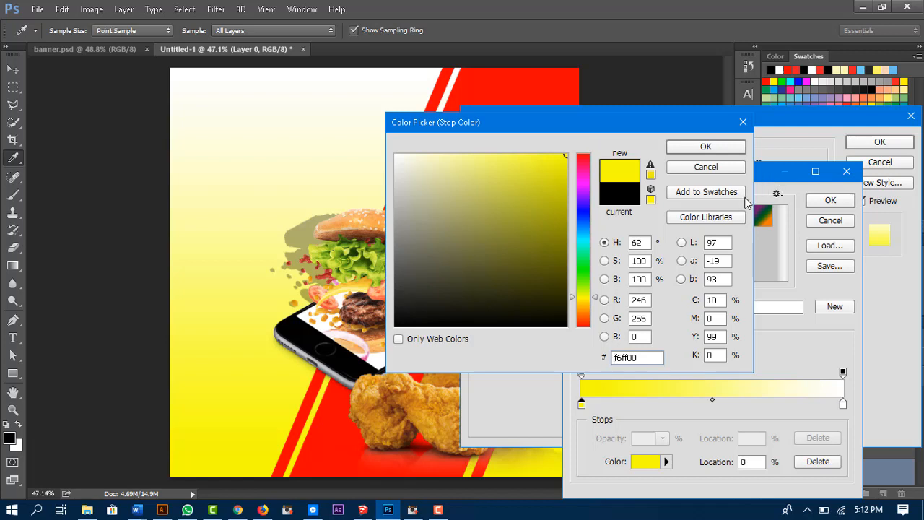
left_click(706, 147)
Step: Set the gradient's end colour stop (100%) to orange #ff7800 and accept the custom gradient
double_click(844, 405)
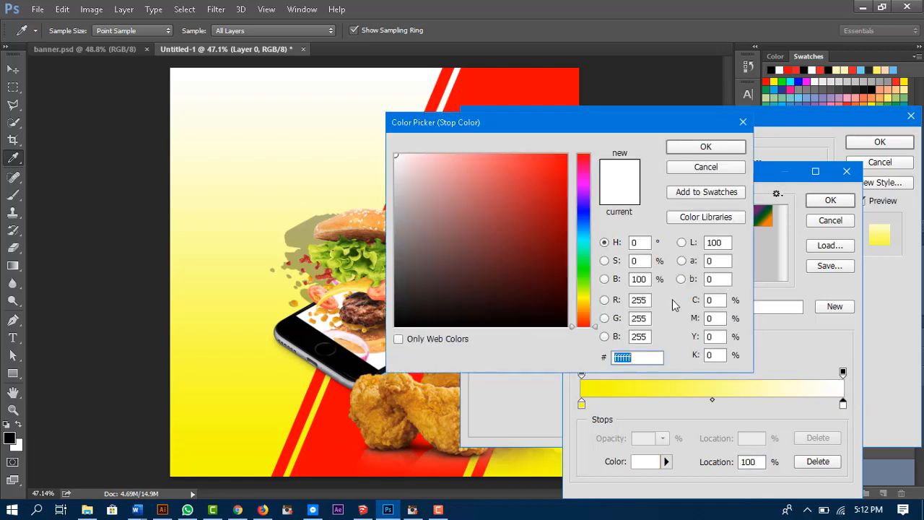
left_click(587, 305)
left_click(562, 156)
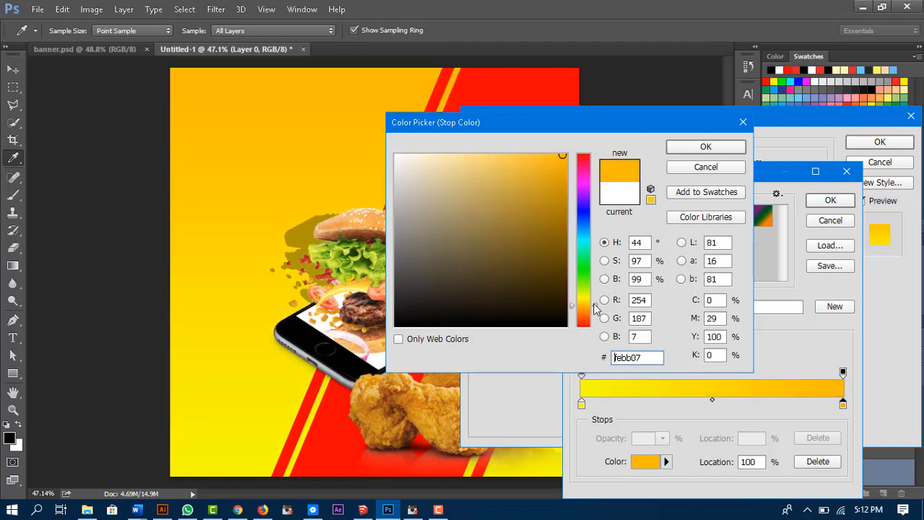
left_click(585, 311)
left_click(586, 318)
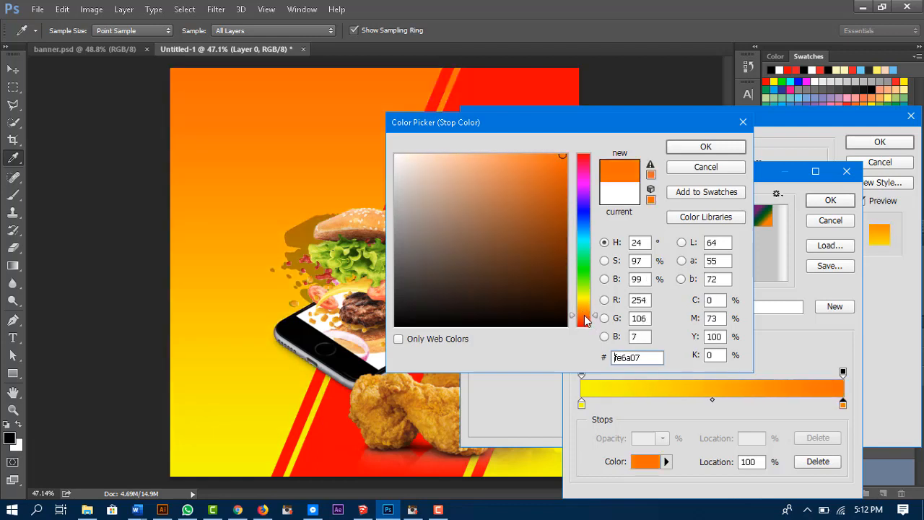
left_click(586, 305)
left_click(585, 310)
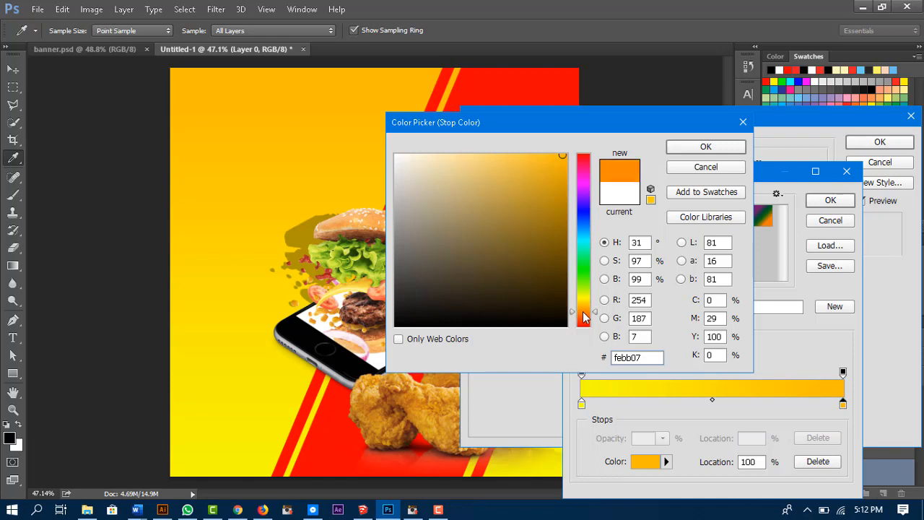
left_click(586, 313)
left_click_drag(566, 157, 580, 124)
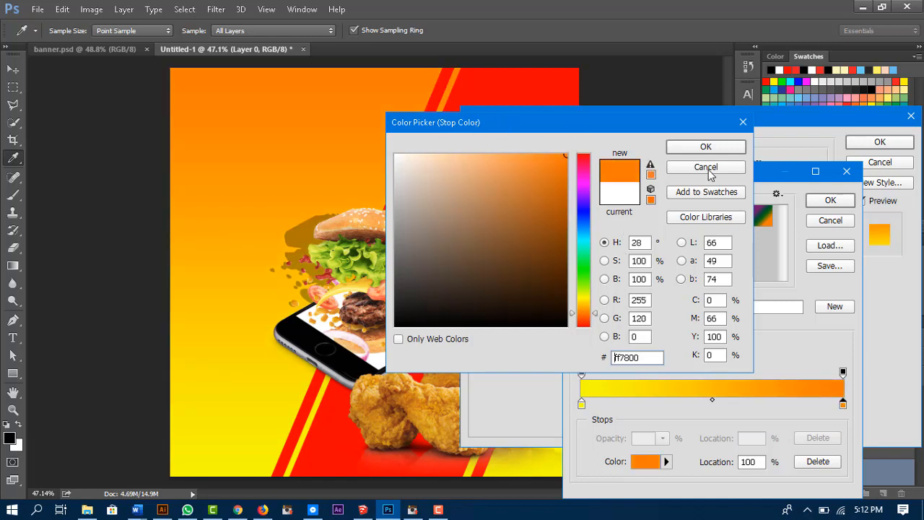
left_click(706, 147)
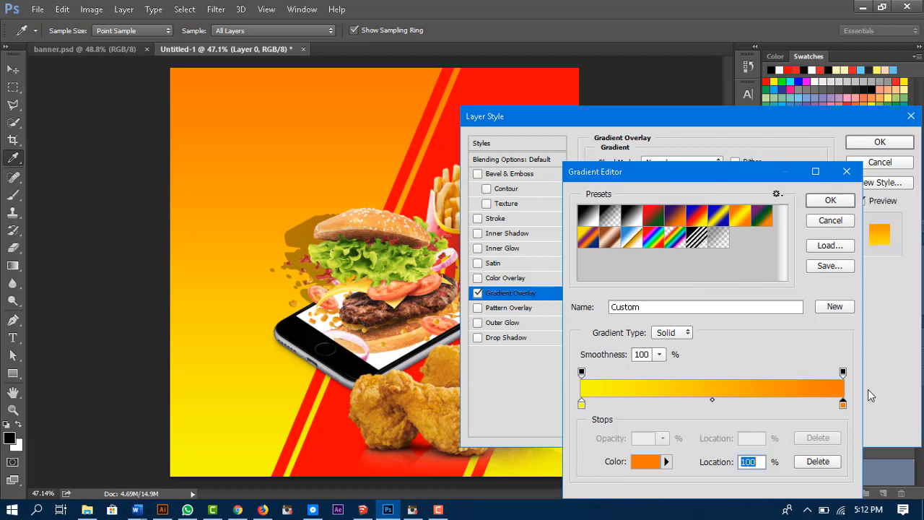
left_click(831, 202)
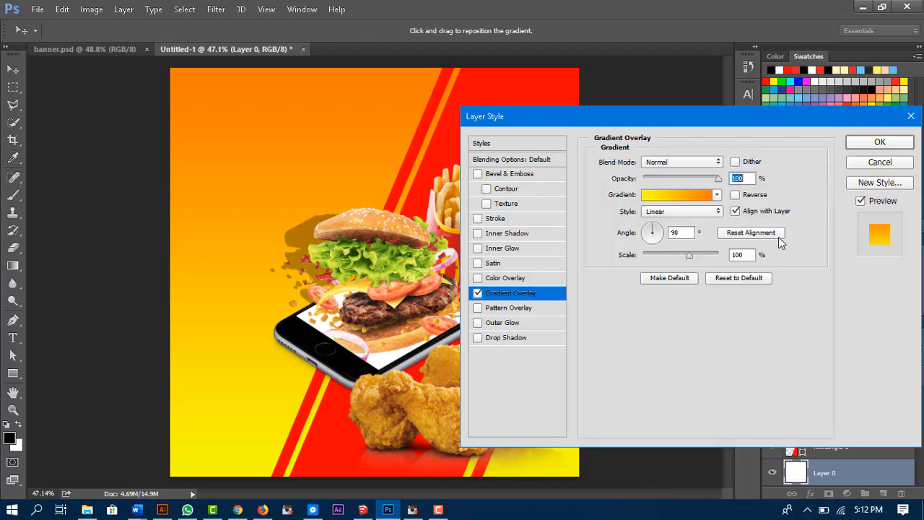
Step: Reverse the overlay gradient with its angle at 90° and scale at 100%, apply the style and deselect the layer
left_click(735, 195)
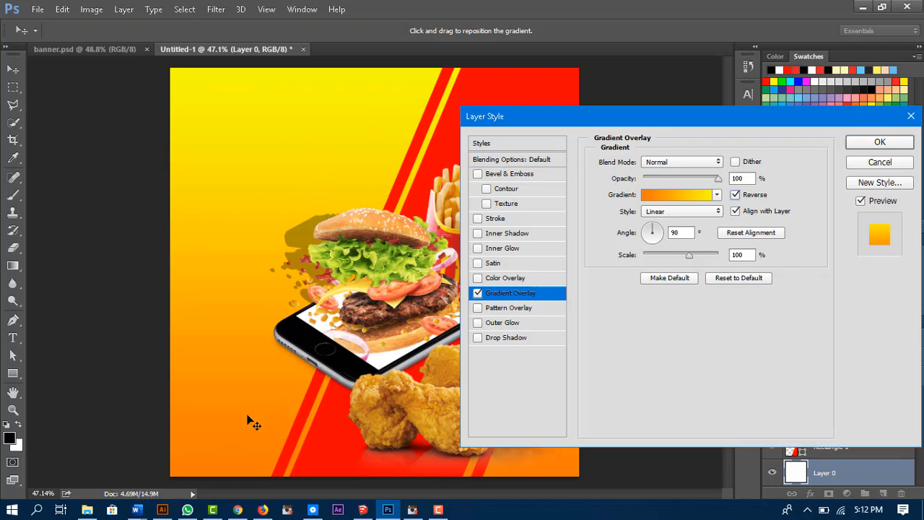
mouse_move(690, 256)
left_mouse_down()
mouse_move(702, 260)
mouse_move(682, 256)
mouse_move(700, 264)
left_mouse_up()
left_click_drag(659, 233, 666, 238)
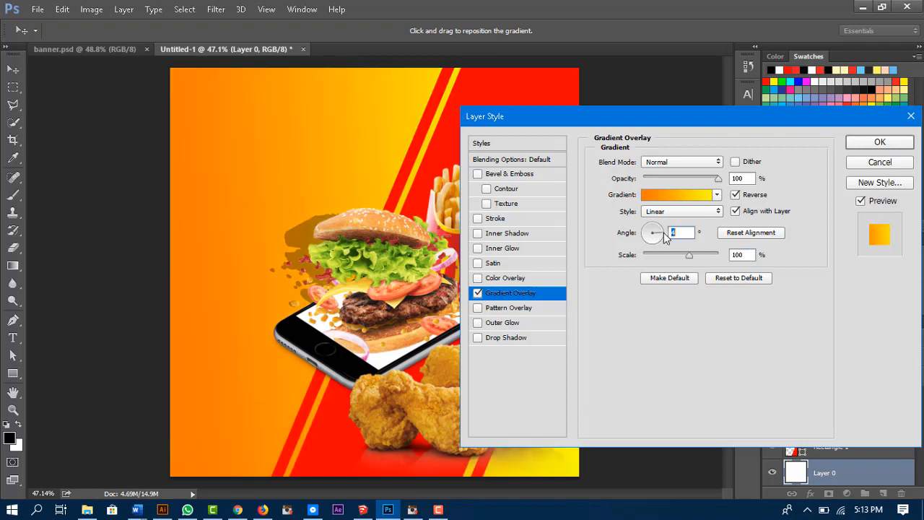
type("90")
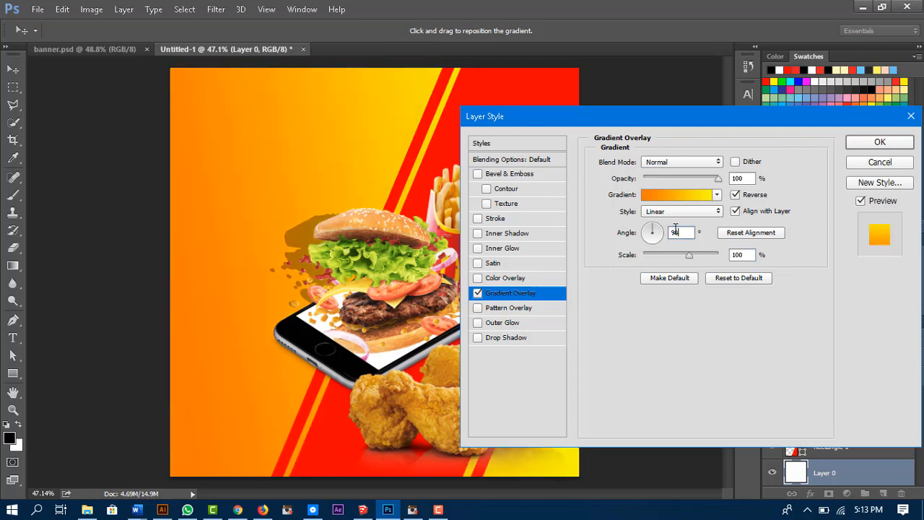
key("Return")
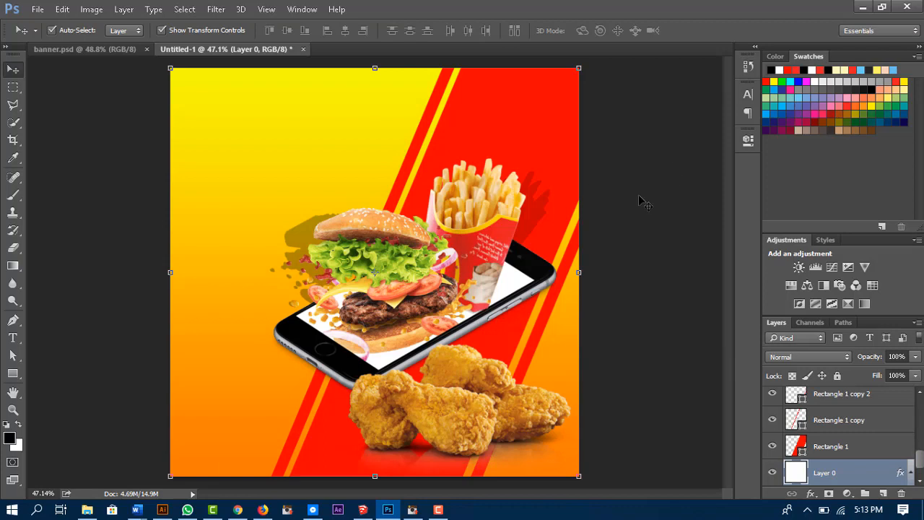
left_click(679, 433)
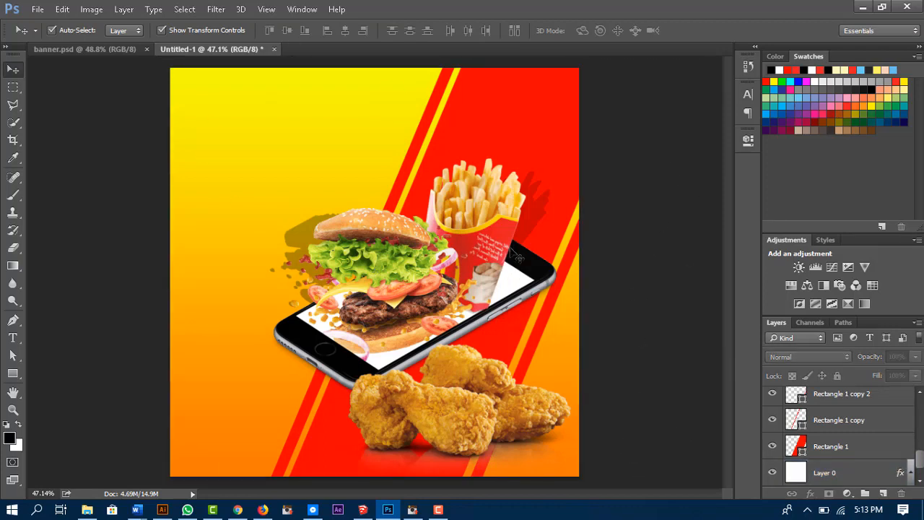
Step: Select the burger and fries cast shadow layers together and set their opacity to 21%
left_click(298, 231)
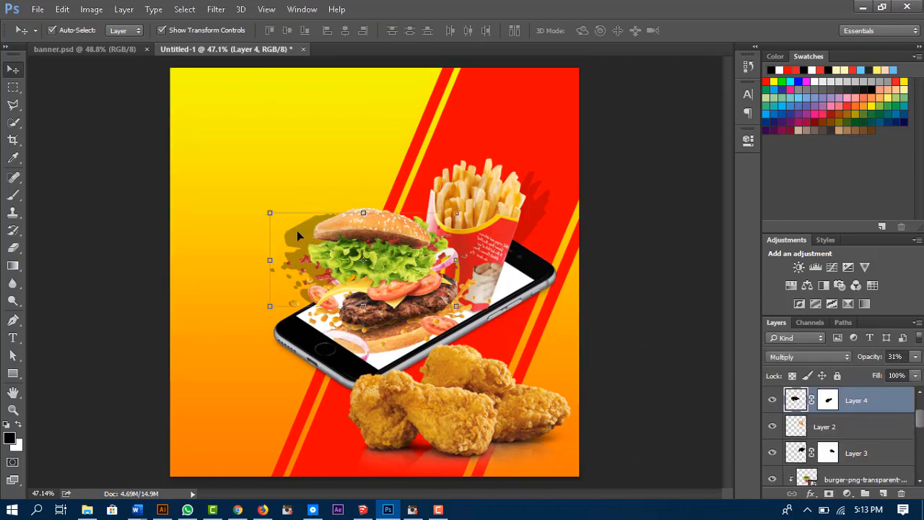
left_click(540, 205, "shift")
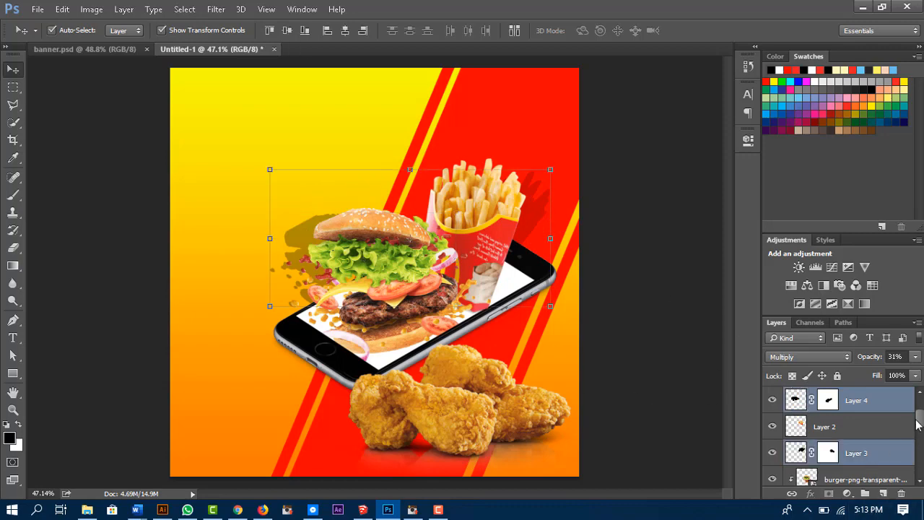
left_click(916, 360)
left_click_drag(870, 371, 864, 373)
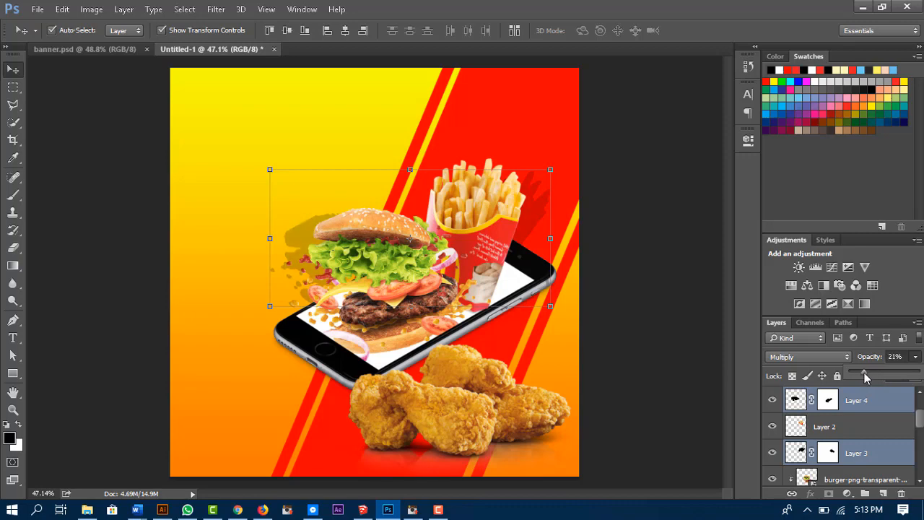
Step: Try to apply a blur filter to the two selected shadow layers
left_click(216, 9)
mouse_move(240, 9)
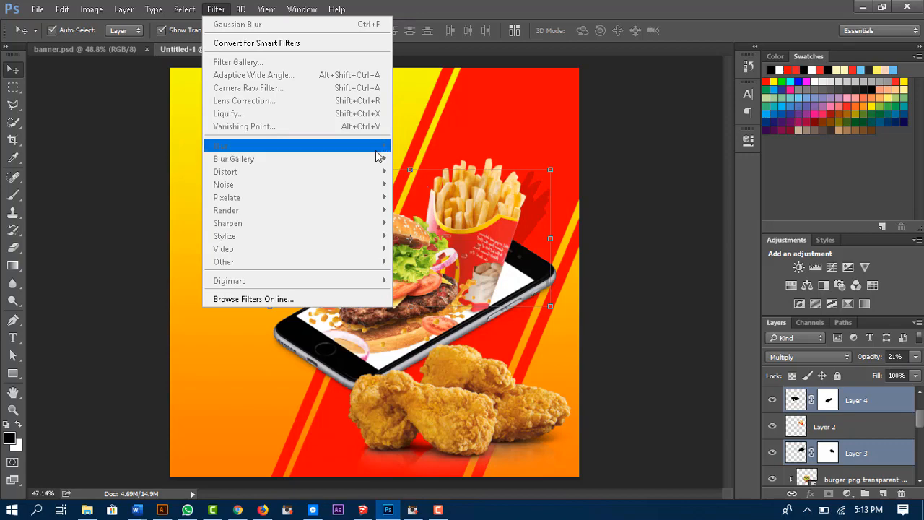
Step: Select only Layer 4, the burger's shadow, and apply its layer mask permanently
mouse_move(273, 9)
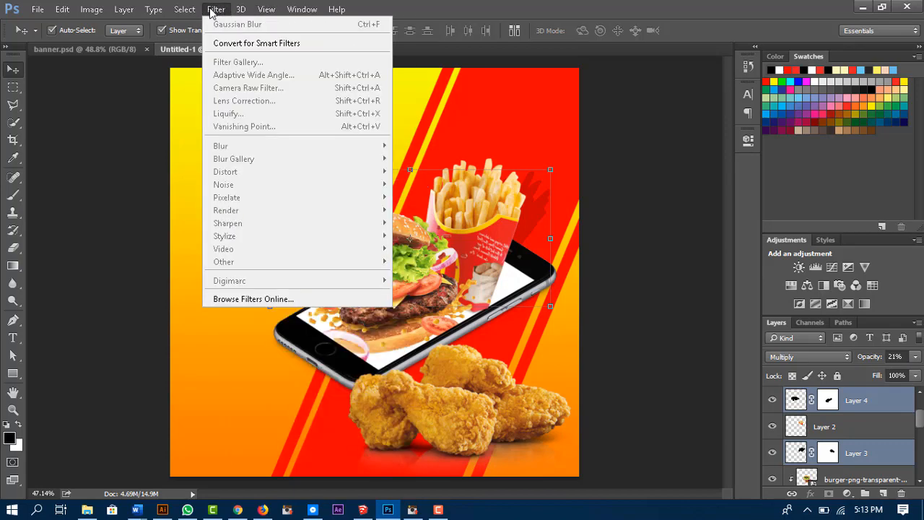
left_click(406, 106)
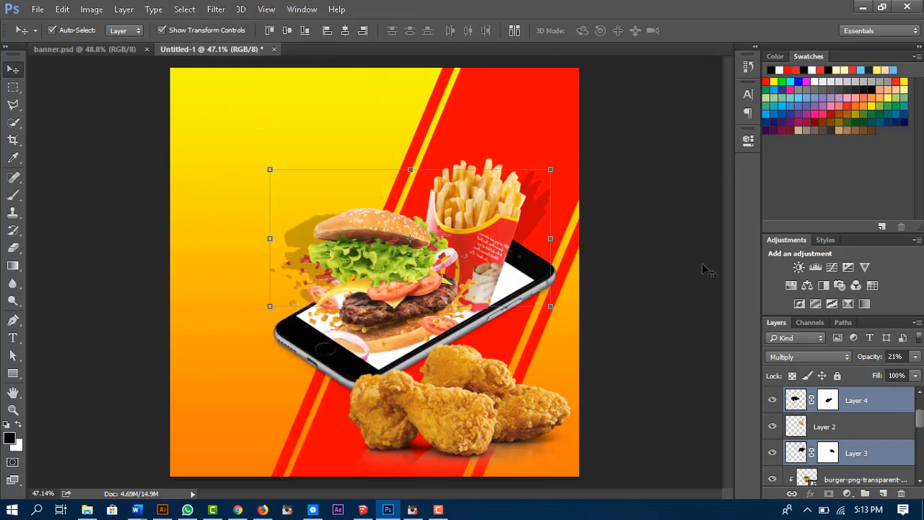
left_click(882, 432)
left_click(832, 402)
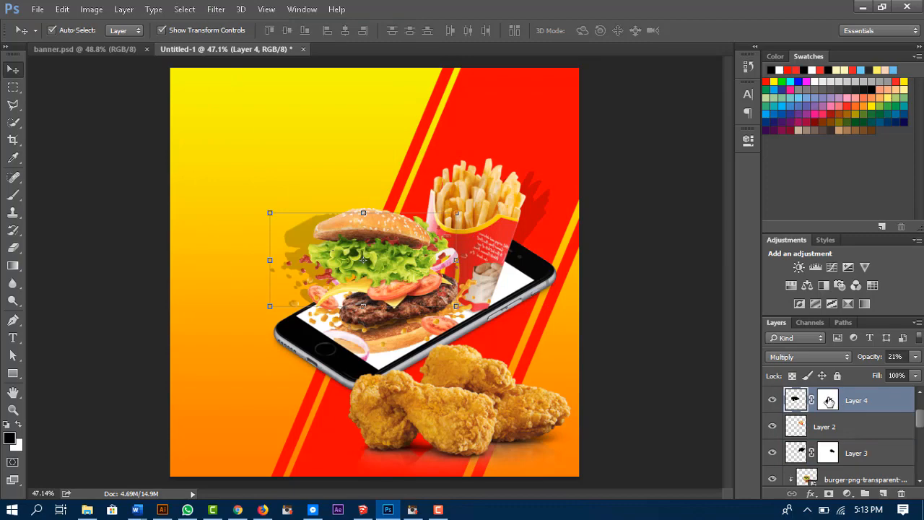
right_click(829, 401)
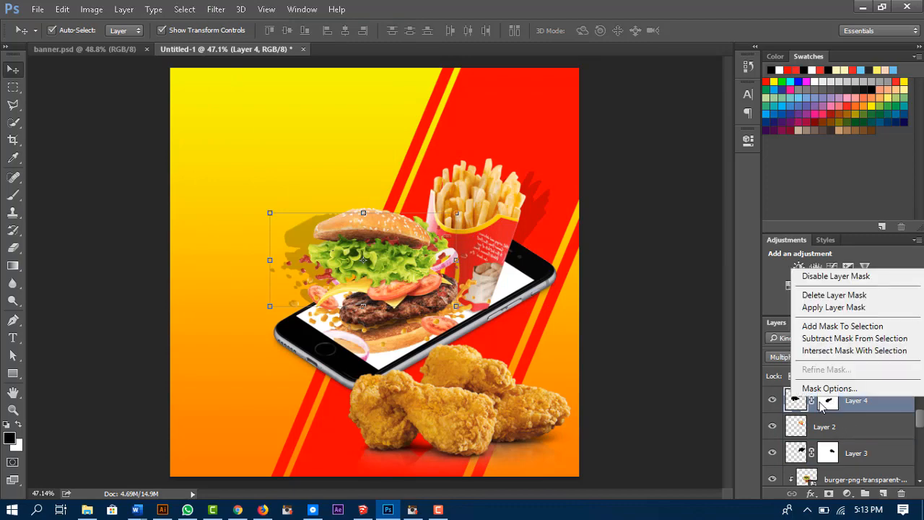
left_click(830, 307)
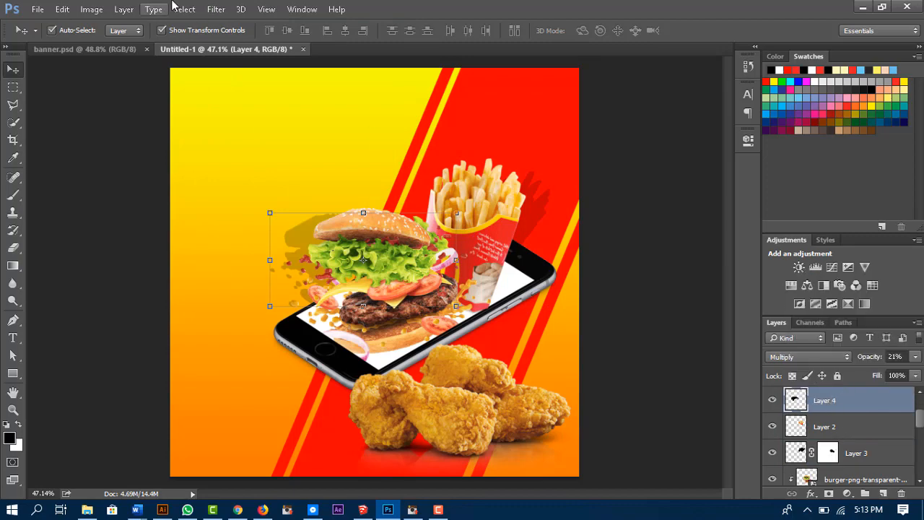
Step: Soften the burger's shadow on Layer 4 with a Gaussian Blur, raising the radius slightly above 3.9 pixels
left_click(215, 9)
mouse_move(349, 149)
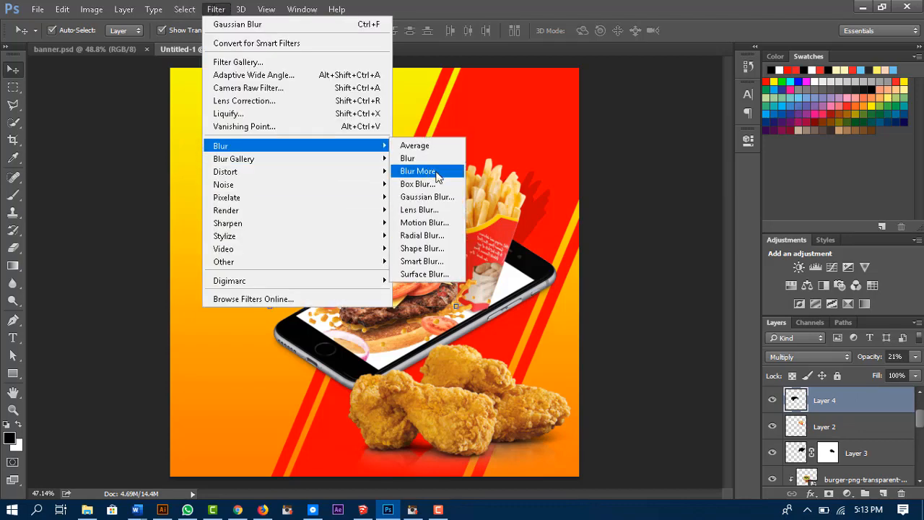
left_click(426, 196)
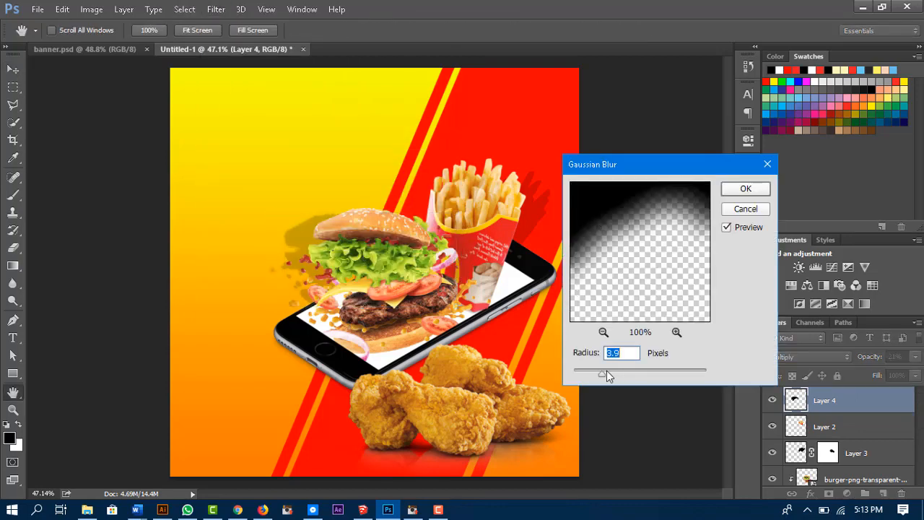
left_click_drag(606, 380, 624, 377)
left_click_drag(612, 378, 614, 377)
left_click(743, 193)
Step: Repeat the last Gaussian Blur on Layer 3, the fries' shadow, and deselect the layer
left_click(904, 447)
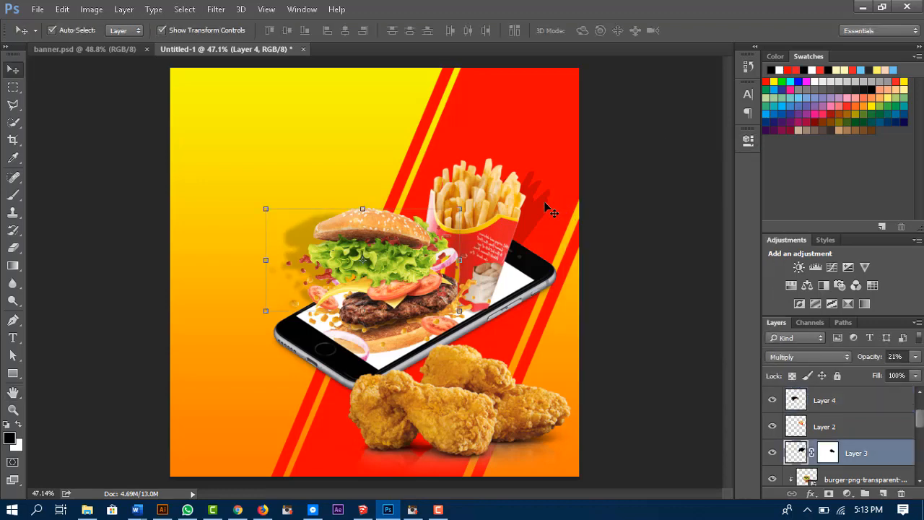
left_click(219, 12)
left_click(225, 23)
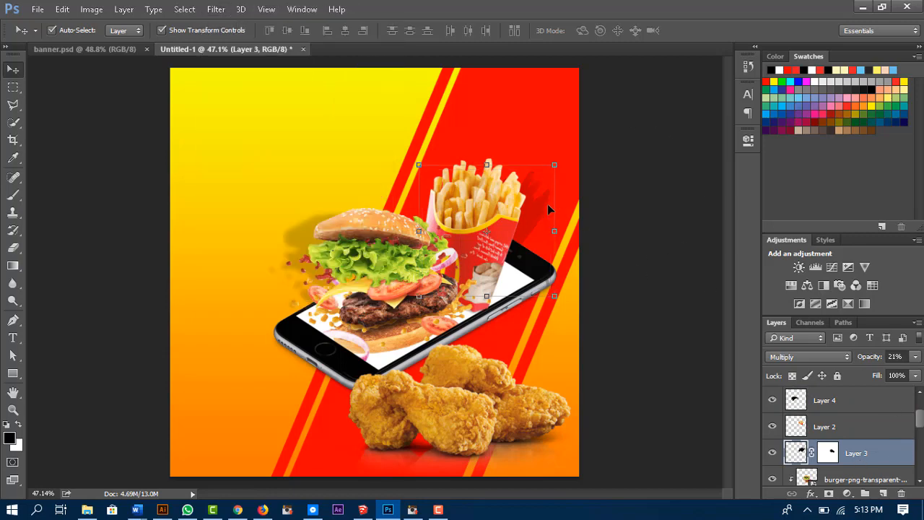
left_click(650, 279)
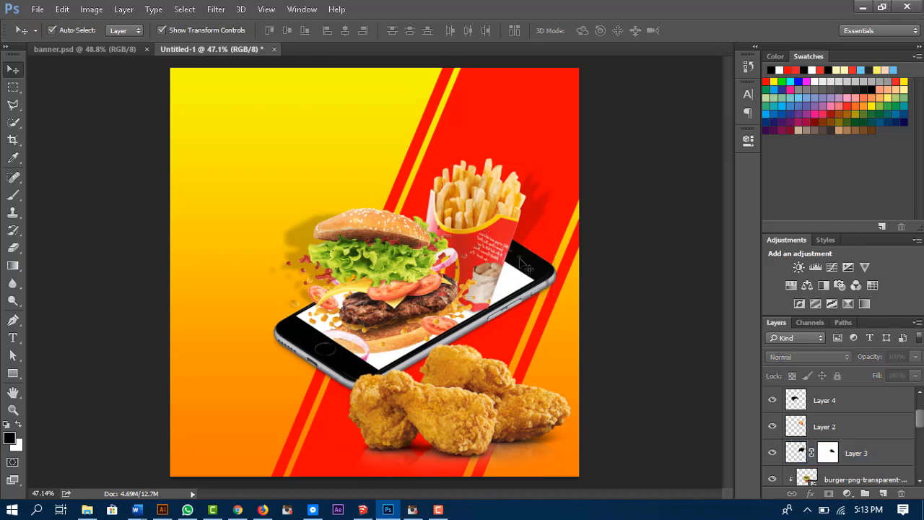
left_click(533, 206)
left_click(669, 296)
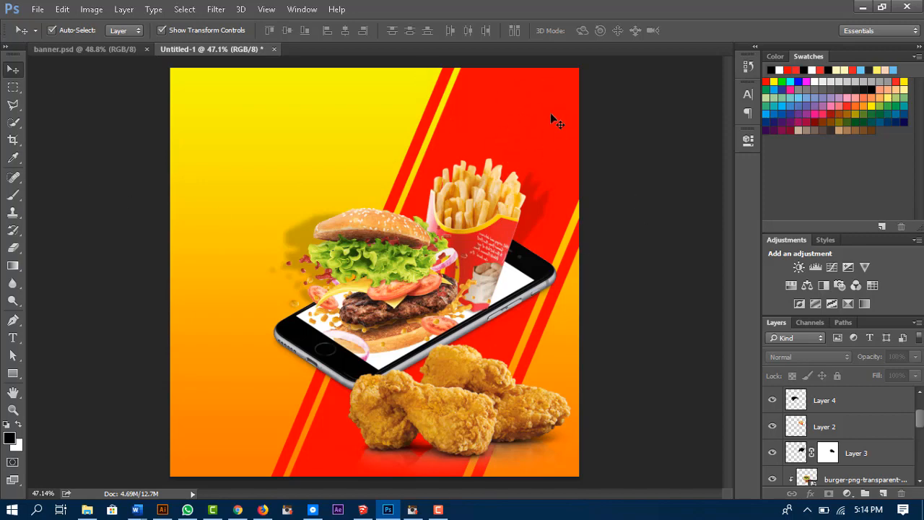
Step: Switch to File Explorer and place logo.png from the Banner folder into the Photoshop poster
left_click(163, 510)
left_click(87, 510)
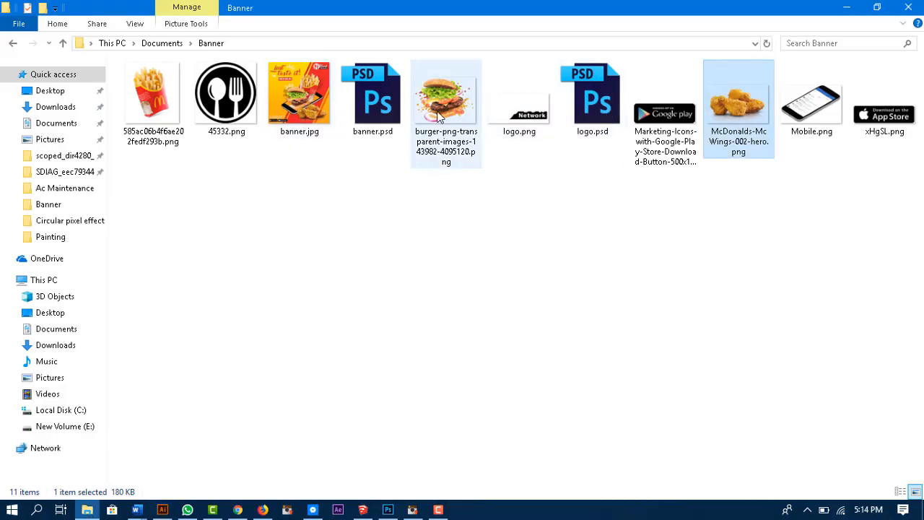
left_click(517, 117)
left_click_drag(518, 119, 484, 130)
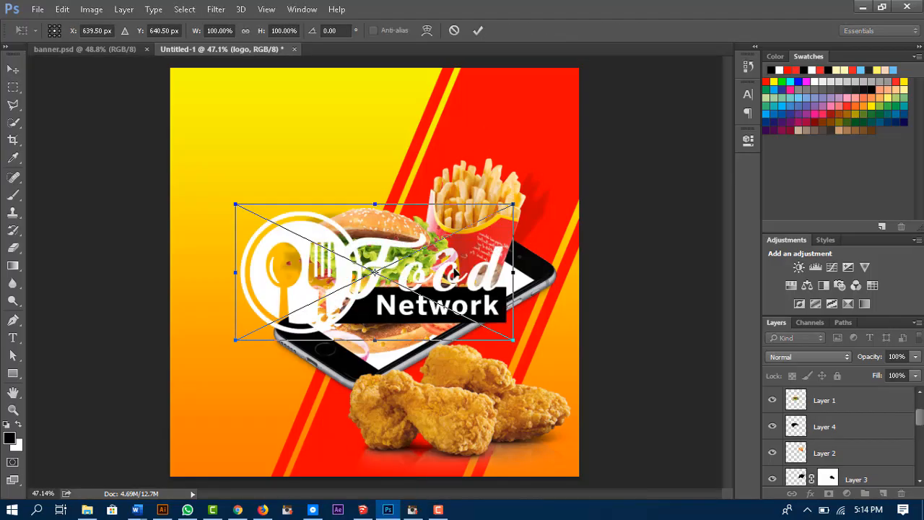
Step: Scale the Food Network logo to about 37.5% and position it in the upper-right corner of the poster
left_click_drag(514, 345, 377, 273)
left_click_drag(328, 250, 498, 112)
left_click_drag(557, 153, 537, 104)
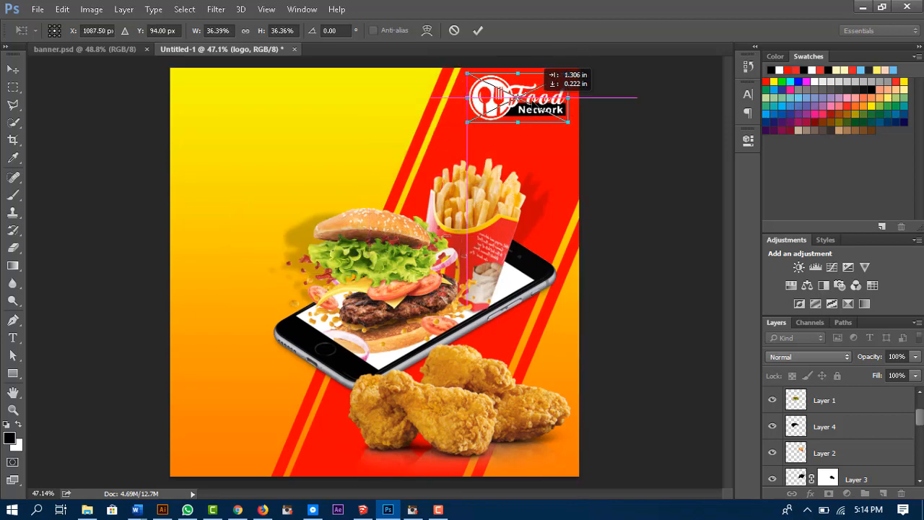
left_click(477, 30)
left_click_drag(470, 118, 465, 124)
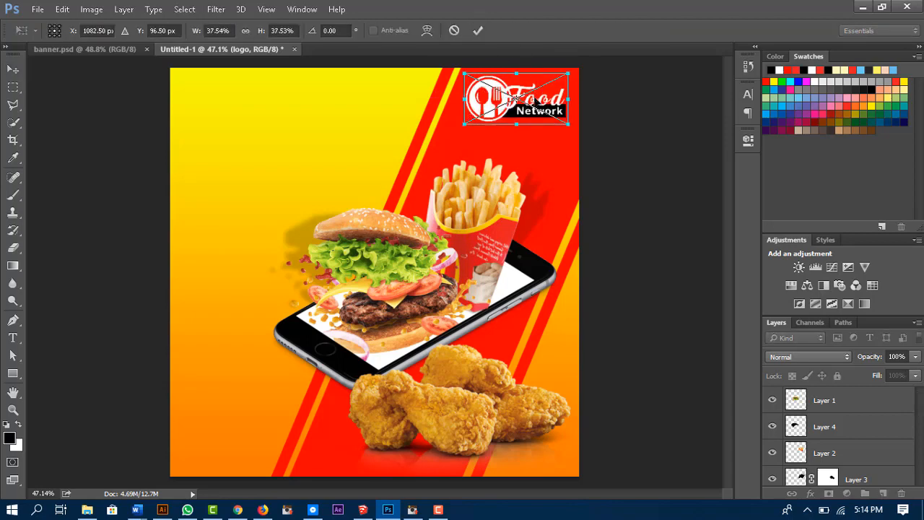
left_click(477, 30)
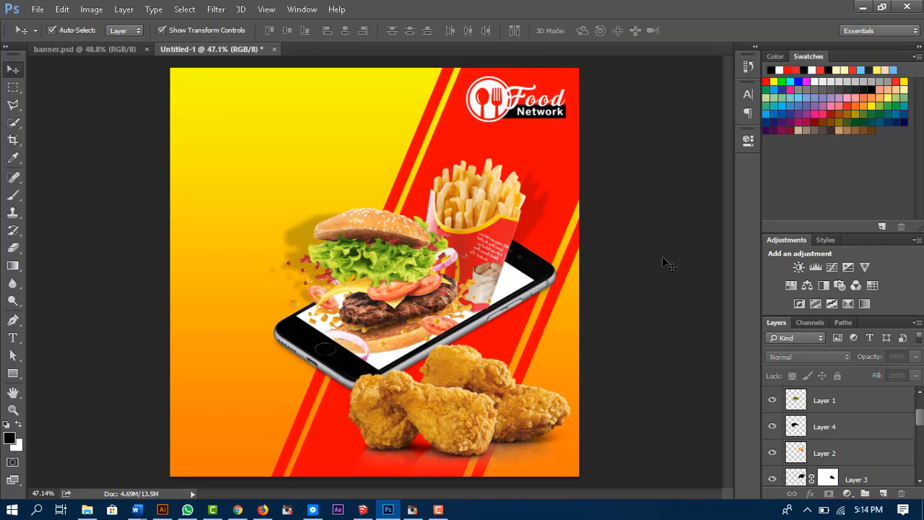
Step: Add the enlarged black text "just" in the upper-left area of the poster
left_click(12, 338)
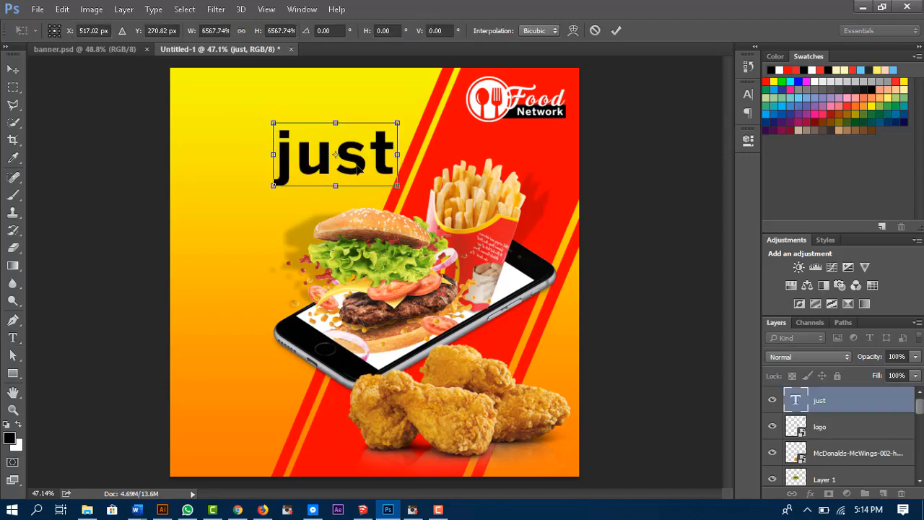
left_click_drag(352, 172, 288, 124)
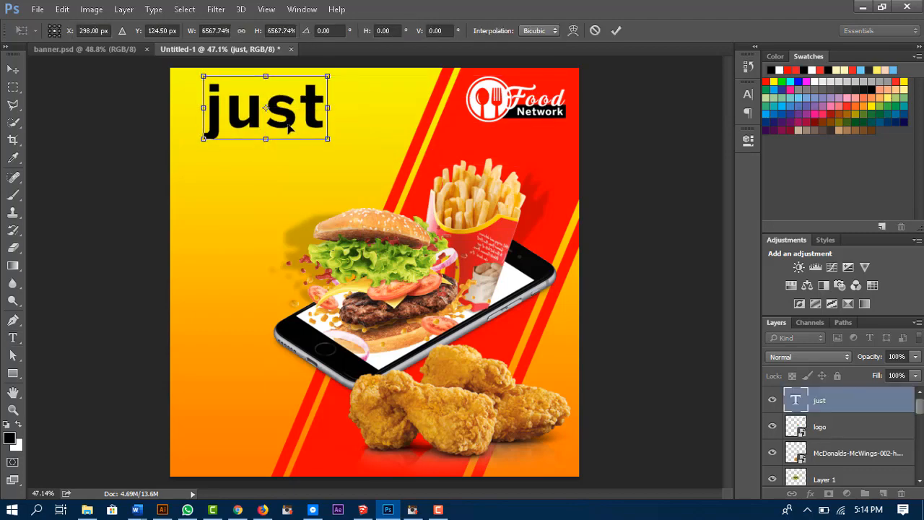
left_click(616, 31)
Step: Duplicate the "just" text directly below itself and change the copy's wording to "taste it!"
left_click_drag(304, 117, 326, 186, "alt")
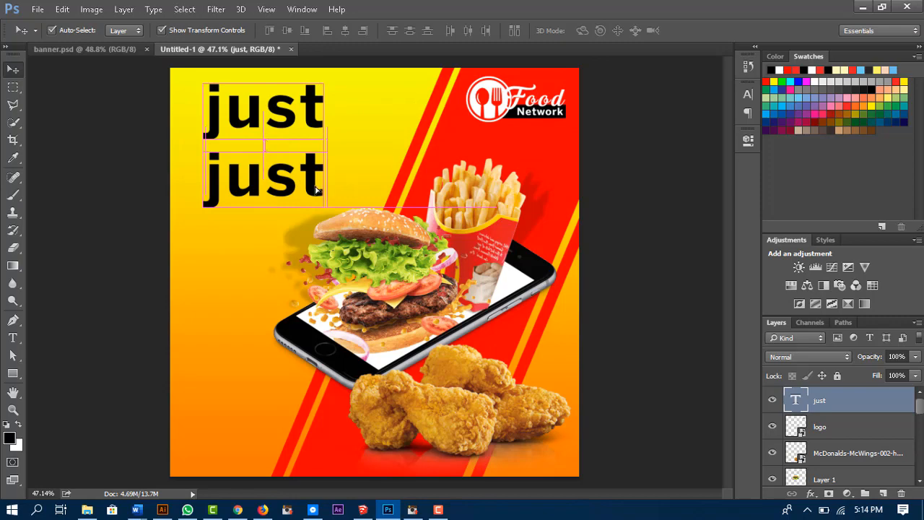
key("t")
left_click_drag(216, 179, 374, 230)
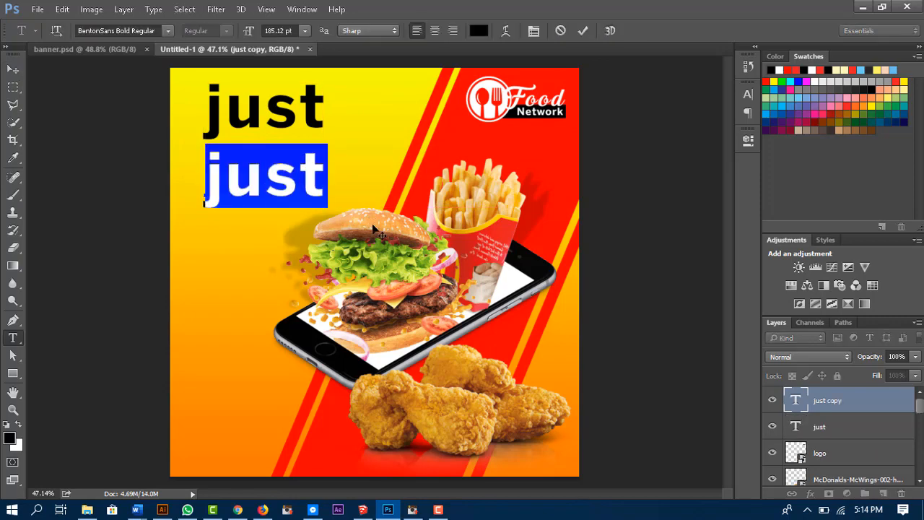
type("tas")
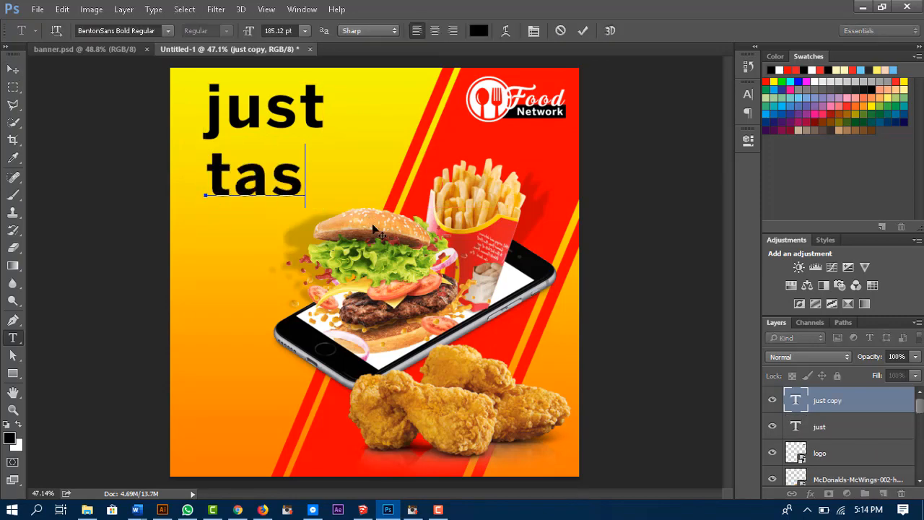
type("te it")
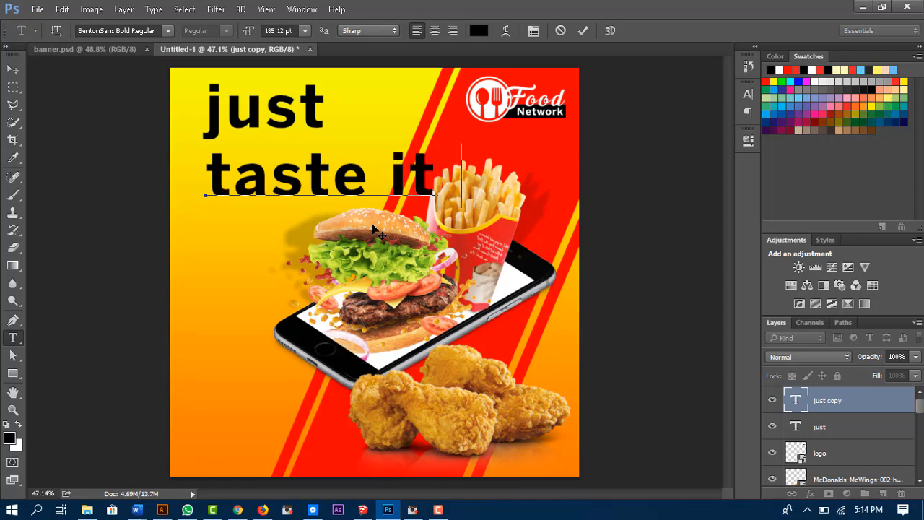
type("!")
key("ctrl+Return")
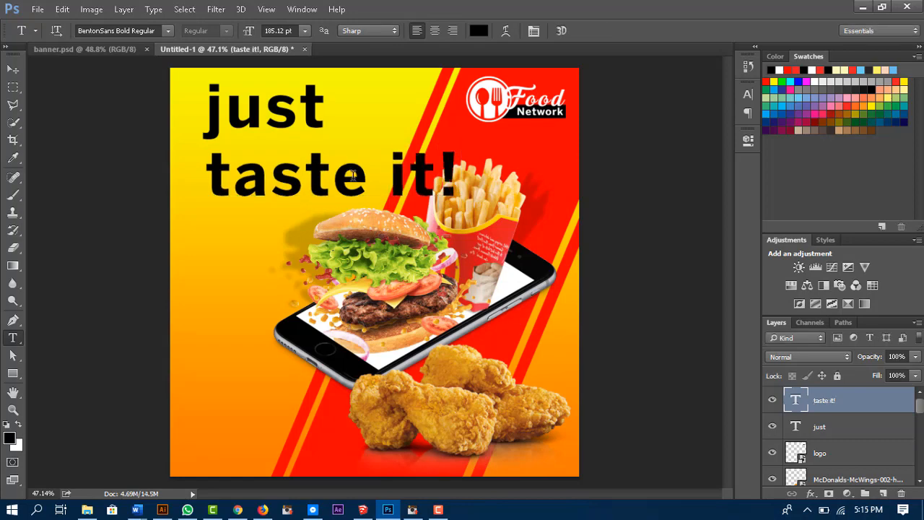
Step: Change the font of both the "just" and "taste it!" text layers to &Championship Regular
key("v")
left_click(285, 112, "shift")
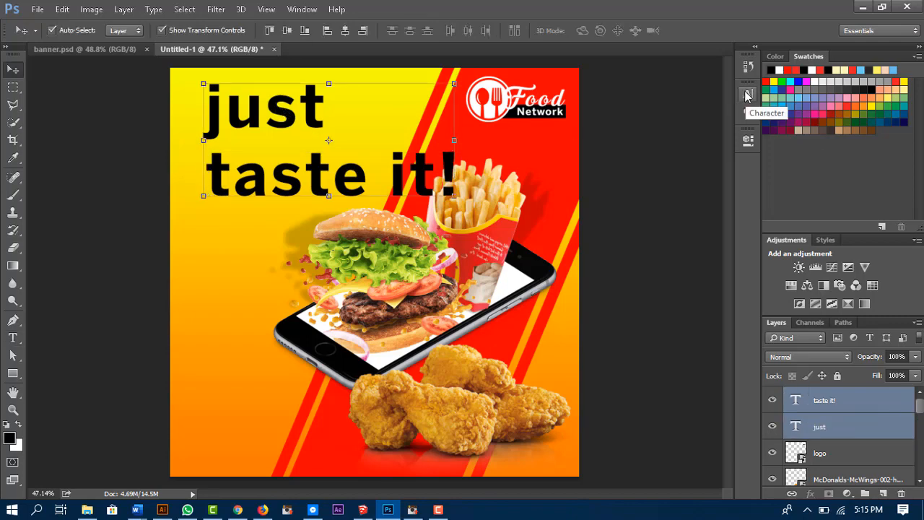
left_click(748, 94)
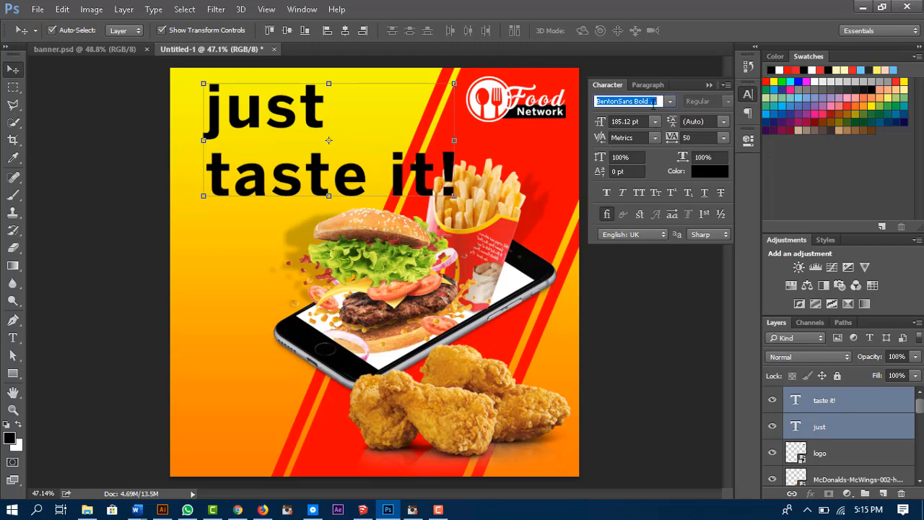
type("&")
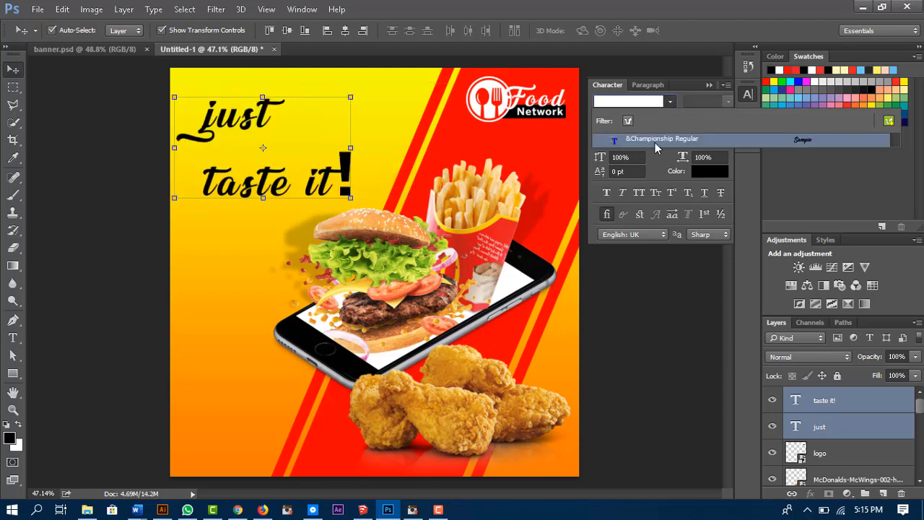
left_click(655, 143)
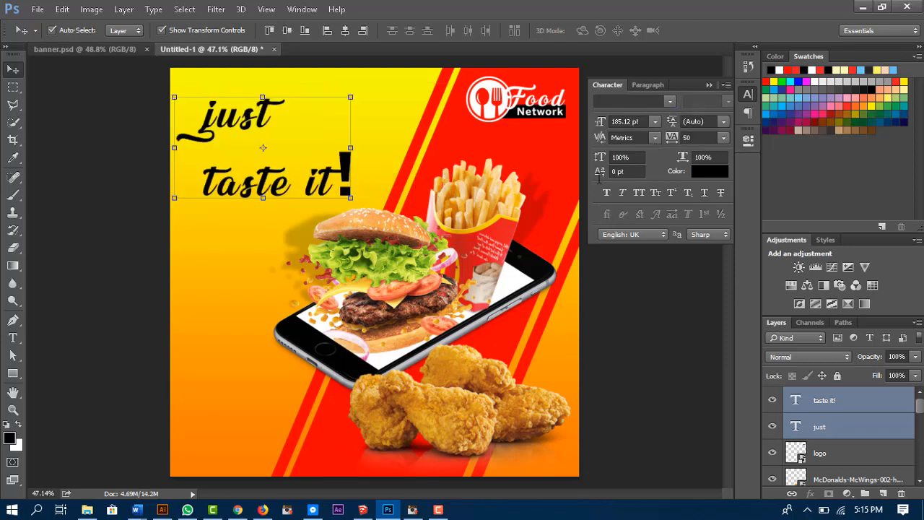
left_click(709, 86)
left_click(617, 284)
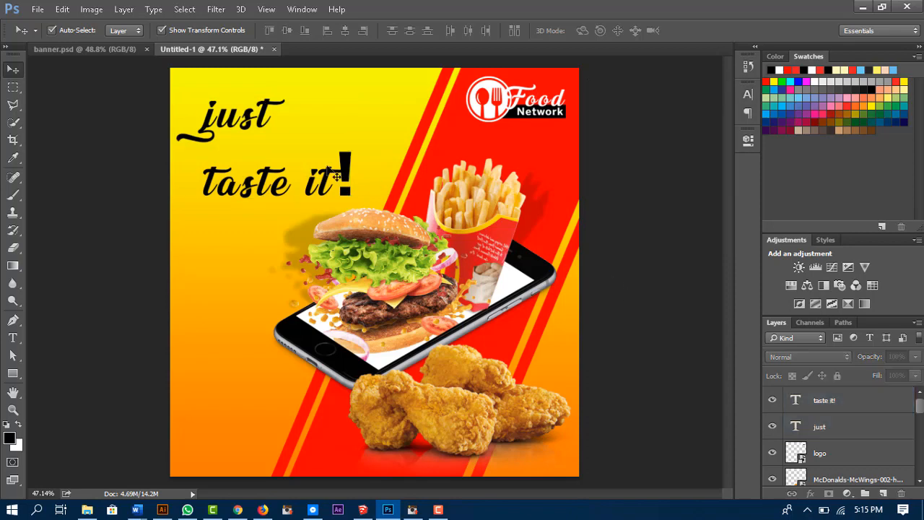
Step: Enlarge the "just" text to about 131% and position it near the poster's upper-left edge
left_click_drag(252, 123, 274, 118)
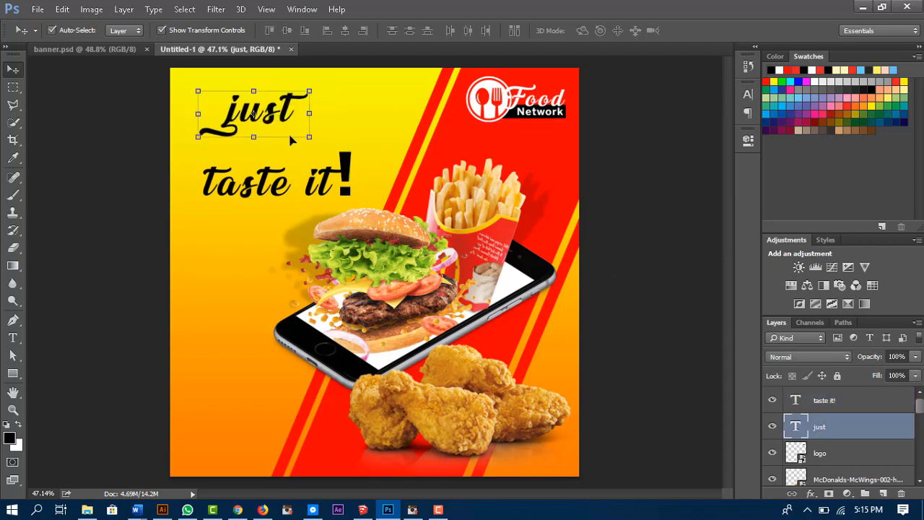
left_click_drag(309, 142, 339, 155)
left_click_drag(295, 97, 289, 86)
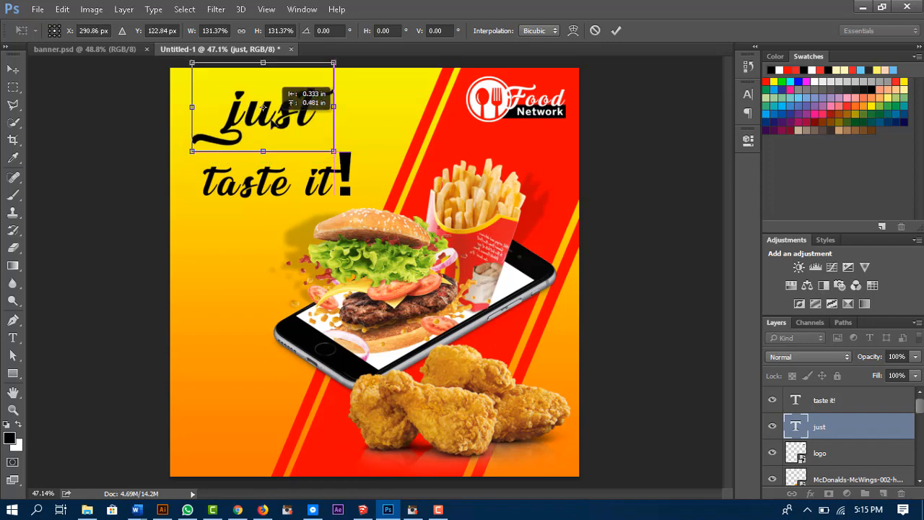
left_click(616, 30)
Step: Move the "taste it!" text up and right, tucked under "just", and scale it to about 103%
left_click_drag(314, 189, 385, 182)
left_click_drag(341, 148, 347, 153)
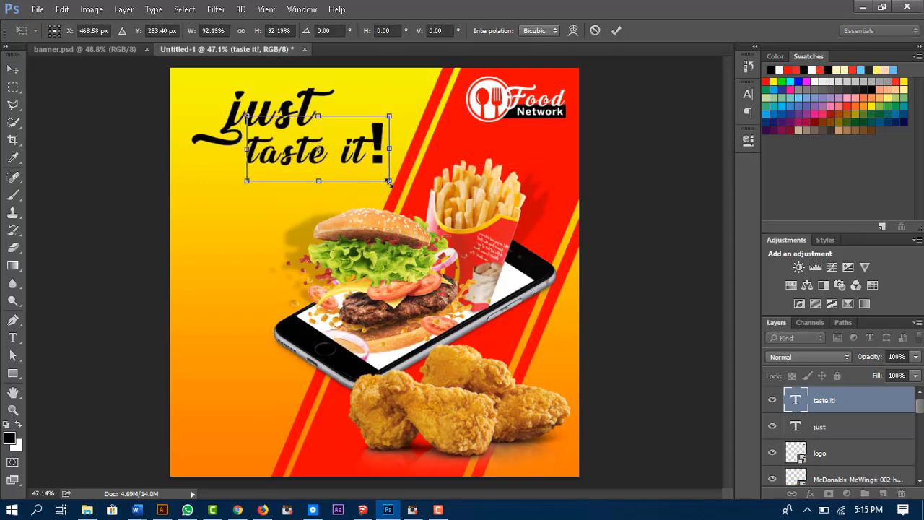
left_click_drag(389, 183, 406, 188)
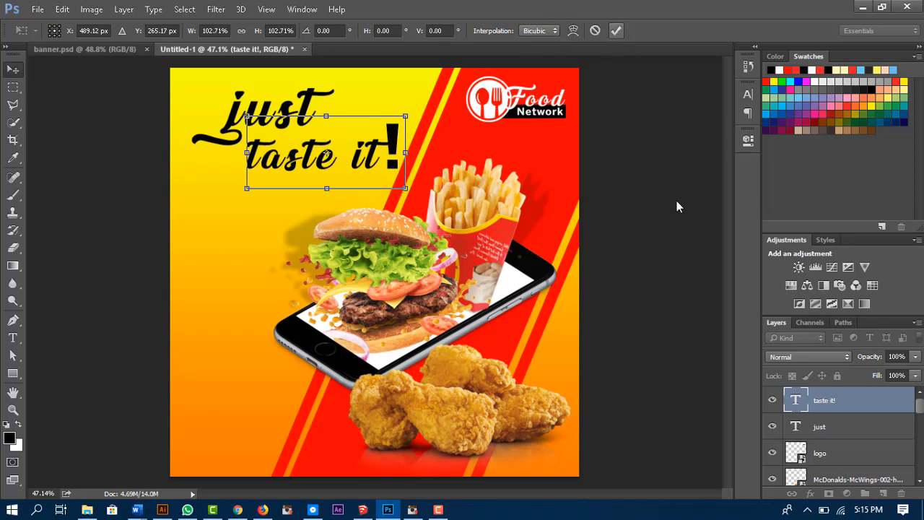
key("Return")
Step: Shift the "taste it!" text slightly right and down beneath "just", and select the "just" text
key("z")
left_click_drag(361, 123, 523, 274)
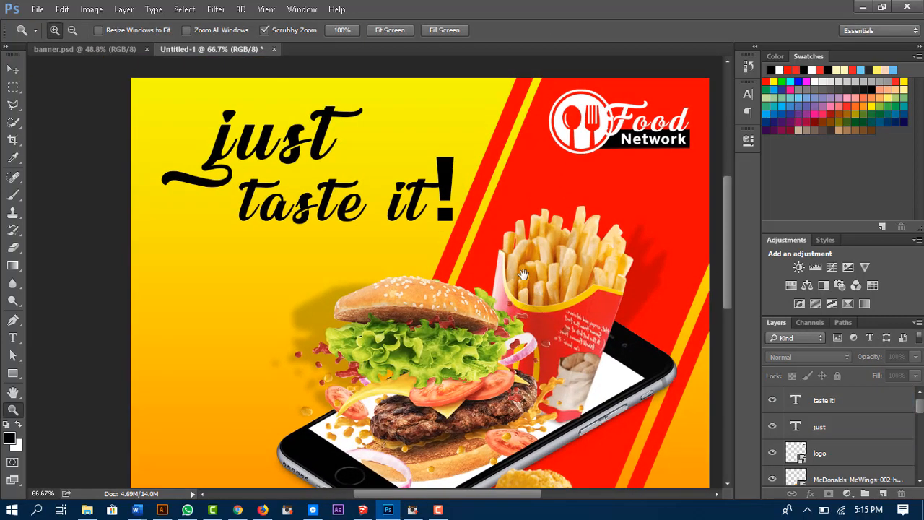
key("v")
left_click_drag(415, 201, 423, 205)
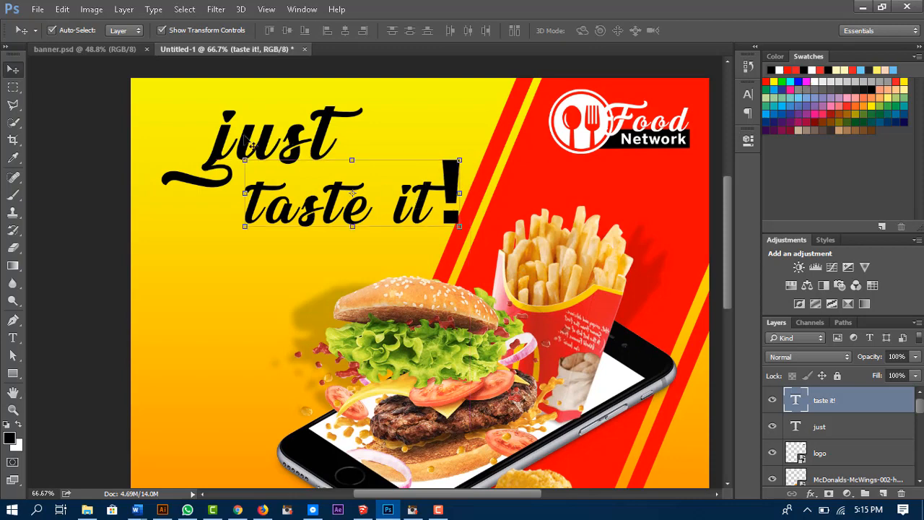
left_click(225, 142)
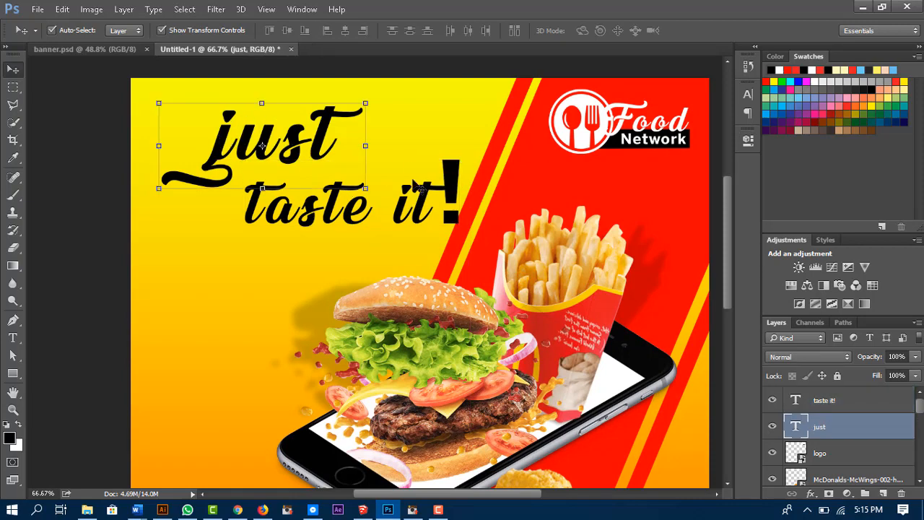
Step: Scale the "just" and "taste it!" texts together to about 92% and shift them slightly down and left
left_click(408, 214, "shift")
left_click_drag(457, 227, 434, 220)
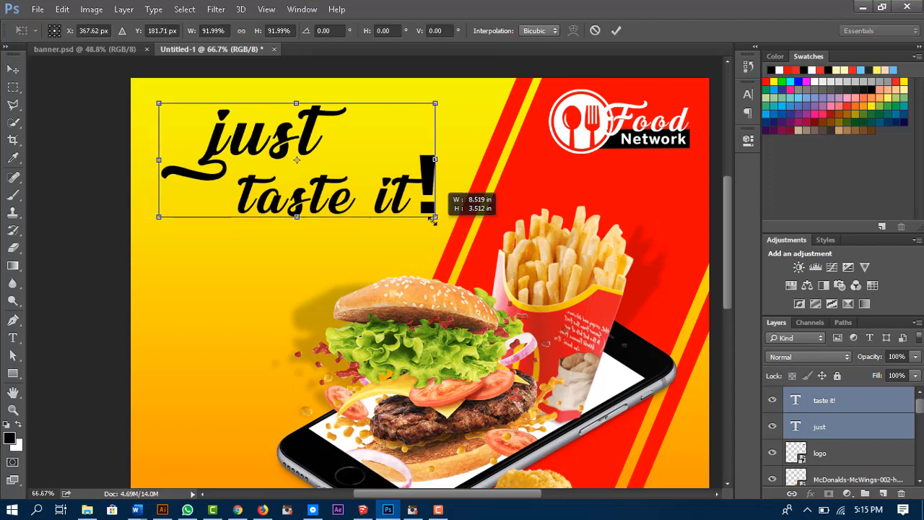
left_click_drag(430, 158, 427, 167)
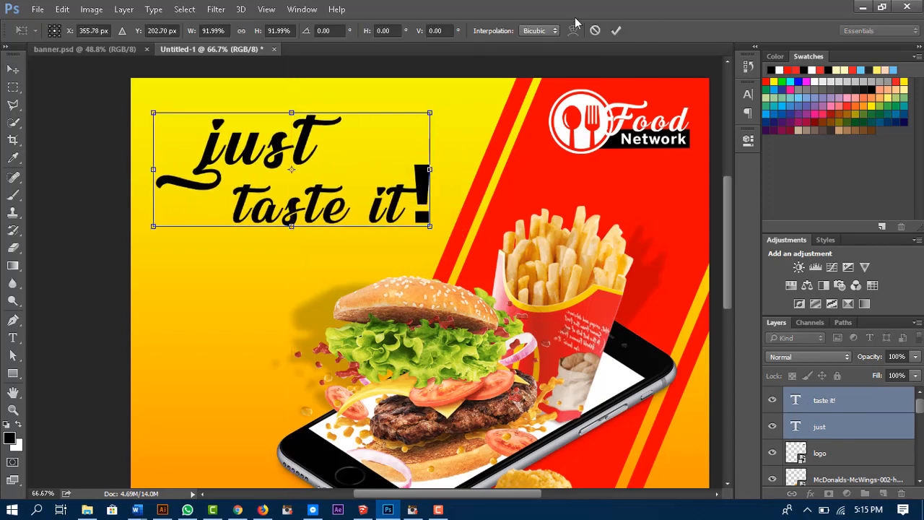
left_click(617, 32)
left_click(97, 253)
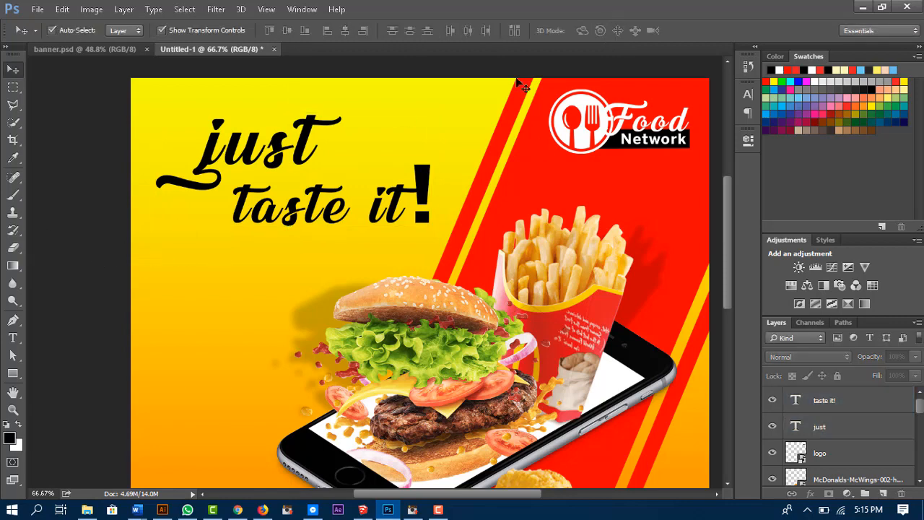
Step: Recolor both the "just" and "taste it!" texts to red ff0000, sampled from the banner's red area
left_click(412, 208)
left_click(299, 152, "shift")
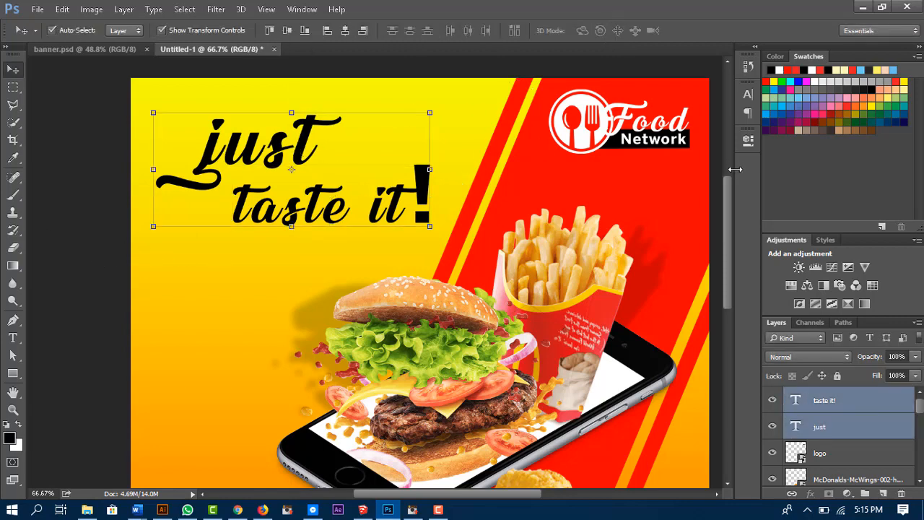
left_click(748, 94)
left_click(703, 101)
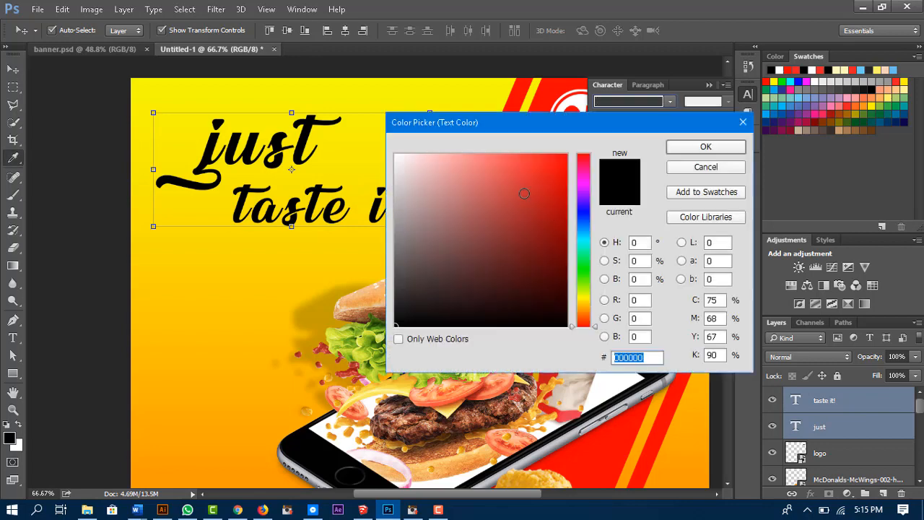
left_click_drag(563, 124, 595, 207)
left_click(533, 110)
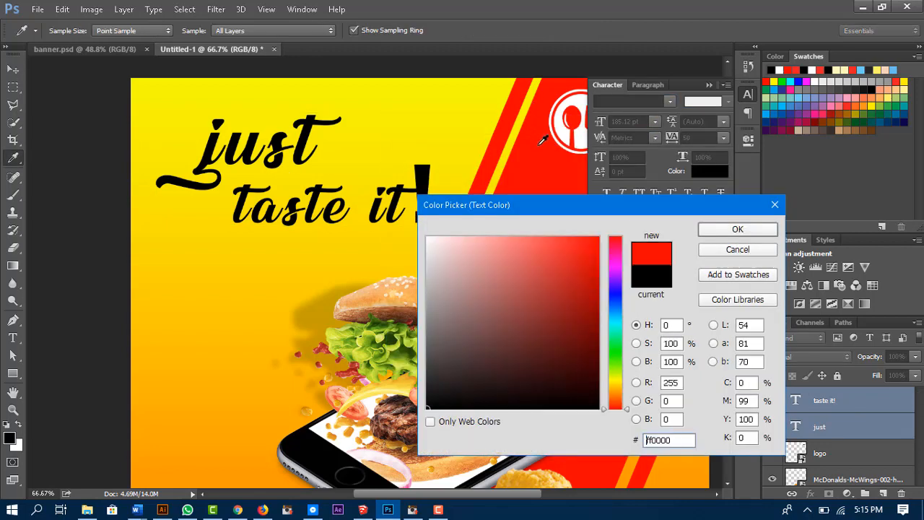
left_click(729, 230)
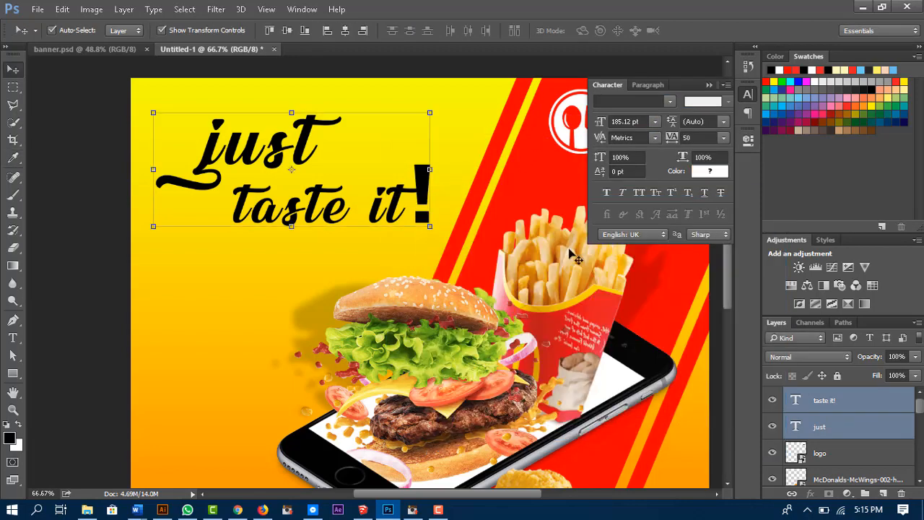
left_click(517, 188)
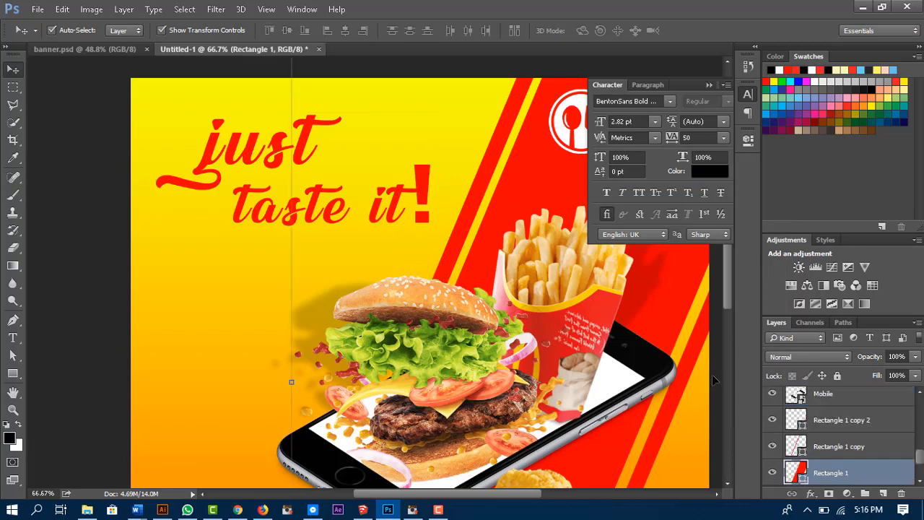
Step: Choose the Brush tool and add a new empty layer directly above the "taste it!" text layer
scroll(377, 236, "down", 2)
scroll(376, 237, "down", 1)
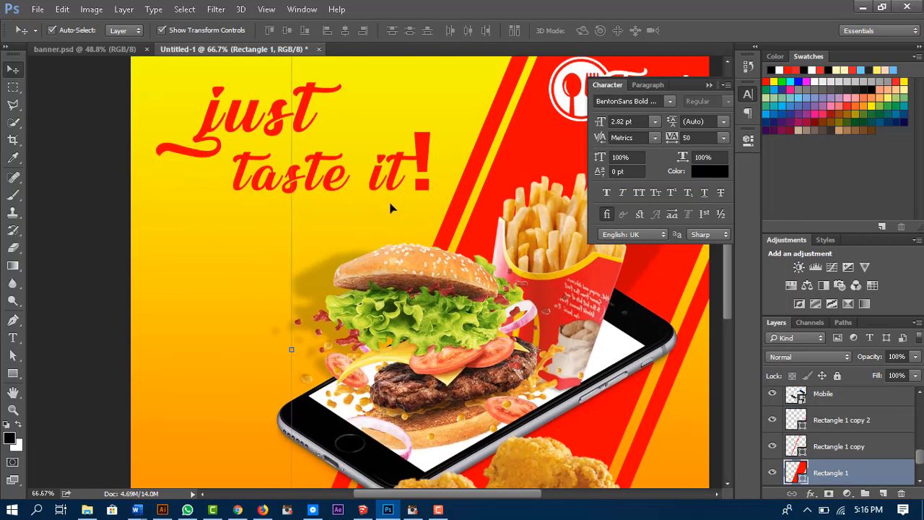
scroll(406, 272, "up", 2)
left_click_drag(471, 230, 430, 195)
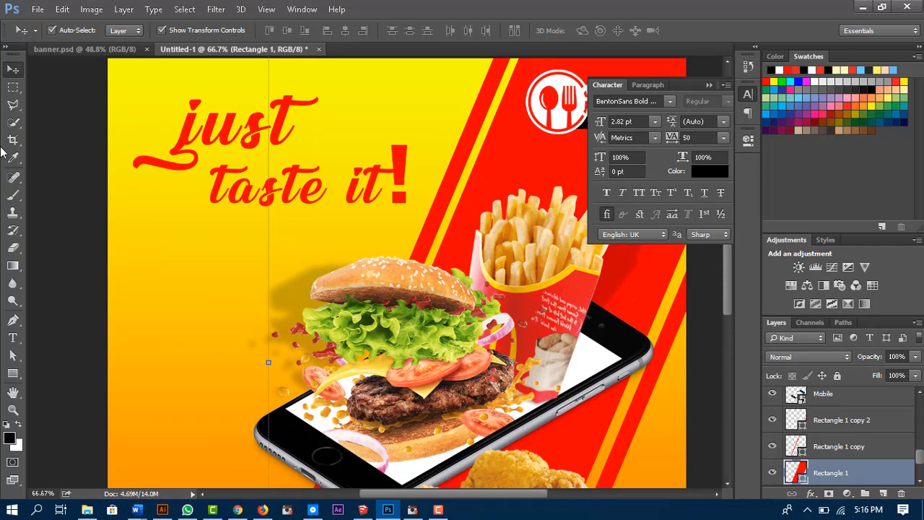
left_click(13, 195)
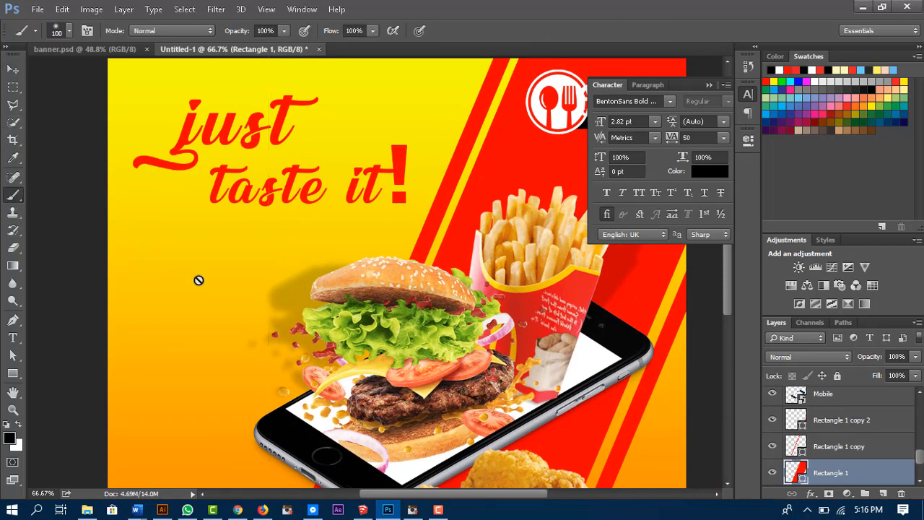
scroll(867, 455, "up", 6)
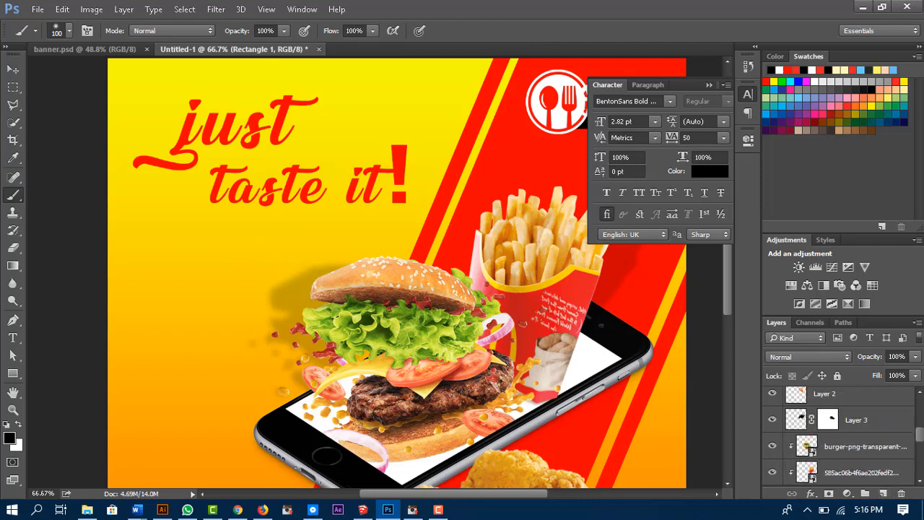
left_click(866, 408)
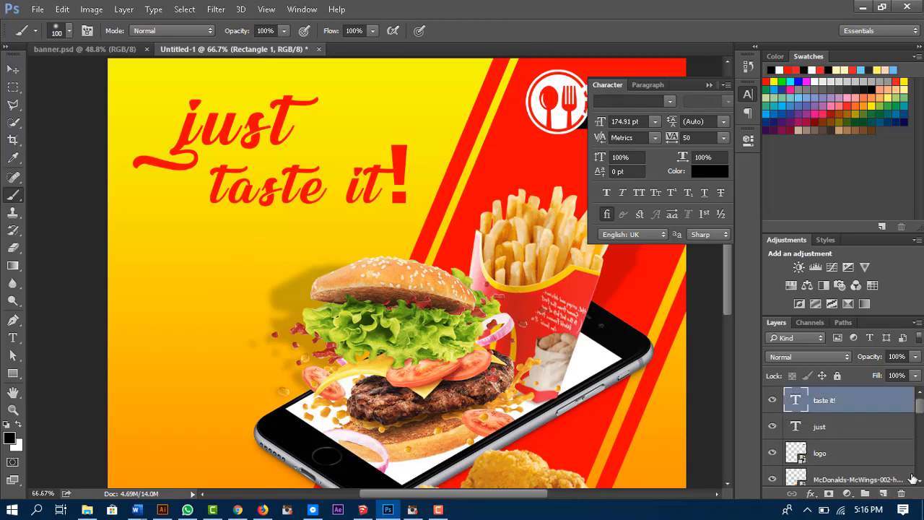
left_click(884, 494)
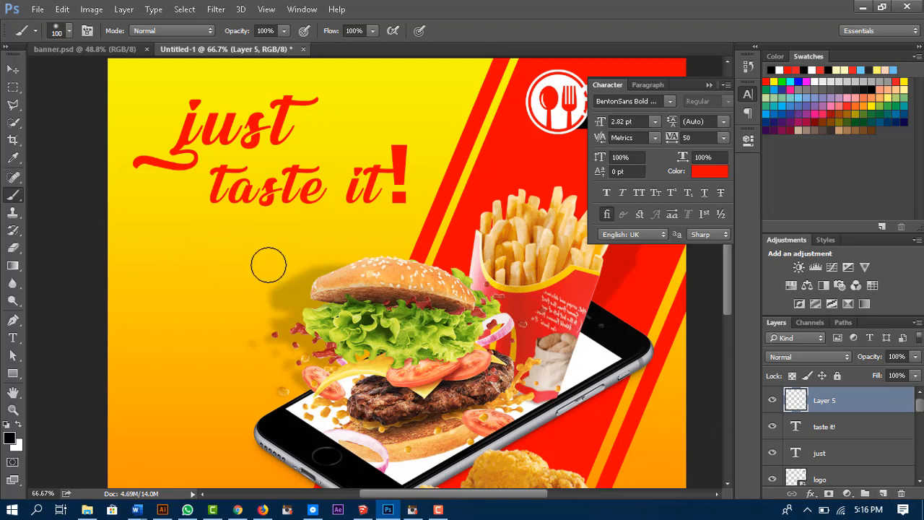
left_click(65, 32)
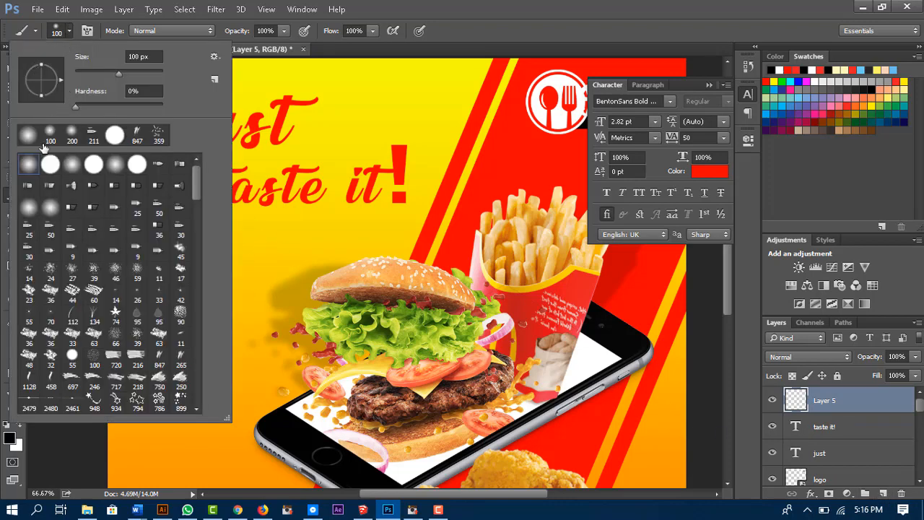
left_click(28, 135)
left_click(414, 103)
left_click(414, 104)
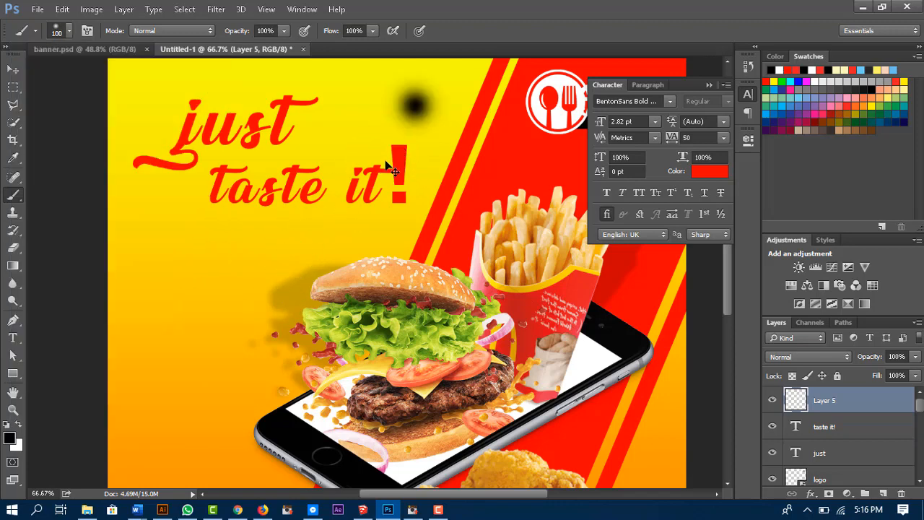
key("ctrl+z")
Step: Set the brush size to 38 px, undo the black test dab beside the bun, and make white the foreground color
left_click(65, 32)
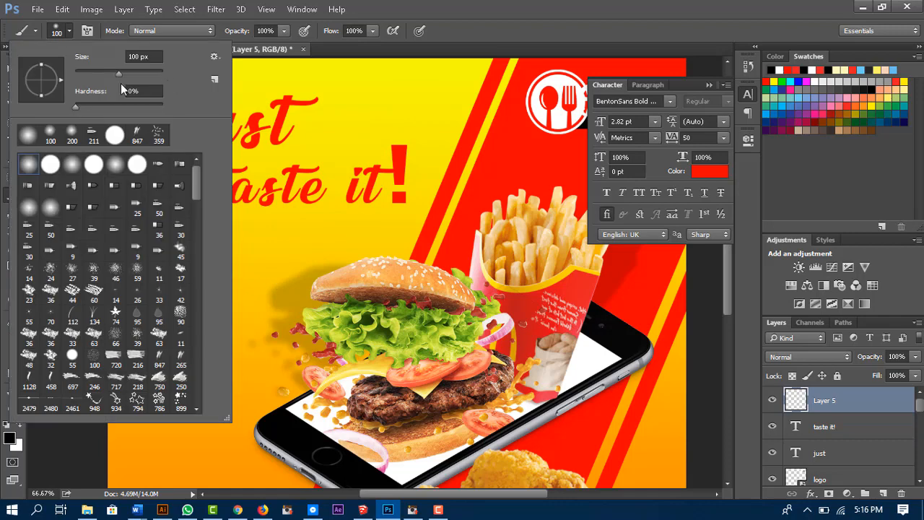
left_click_drag(115, 75, 91, 73)
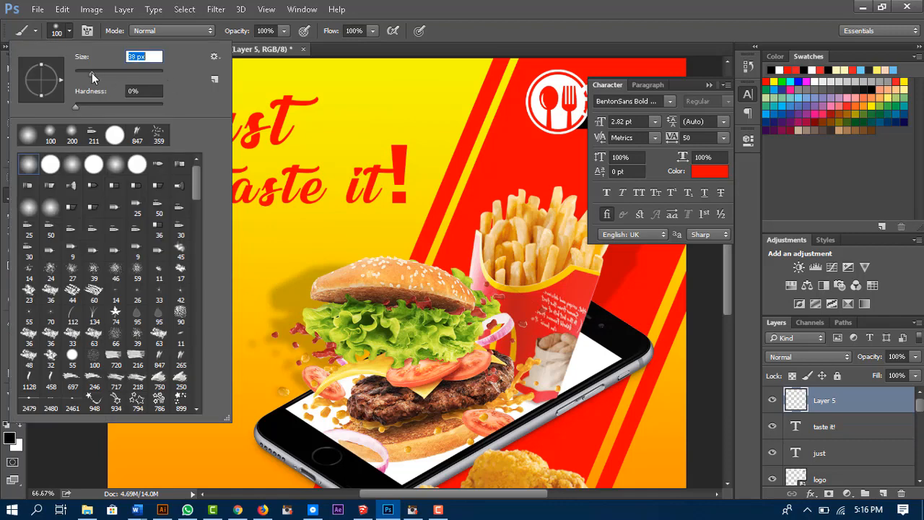
left_click(299, 282)
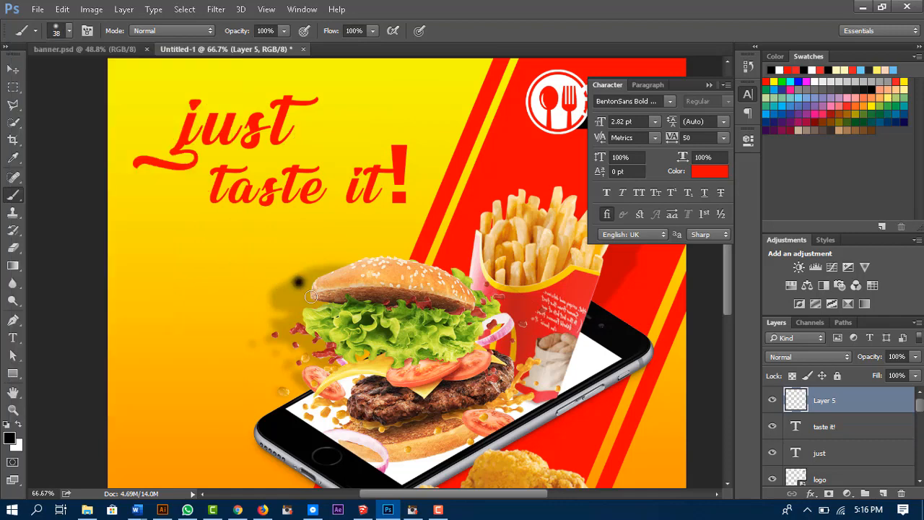
key("ctrl+z")
key("x")
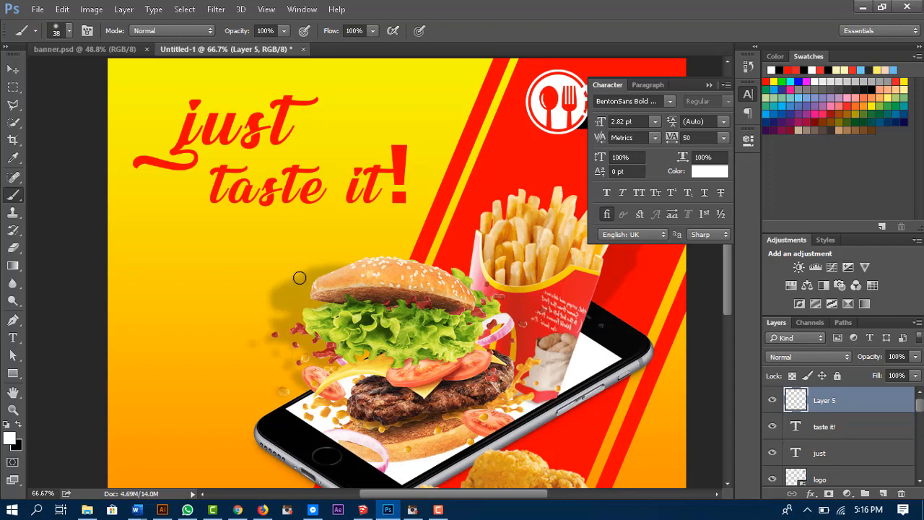
Step: Try a soft white stroke near the bun's upper-left edge, undo it, and set the brush hardness to 100%
left_click_drag(299, 277, 275, 258)
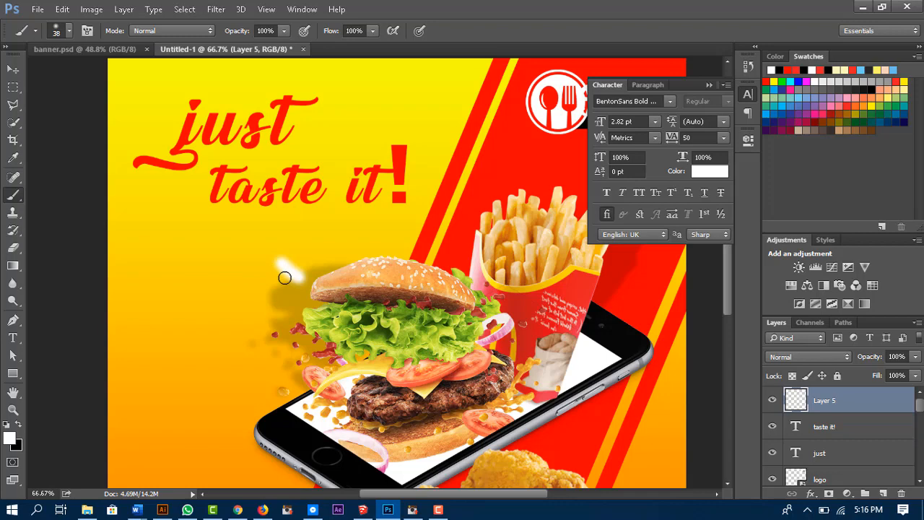
key("ctrl+z")
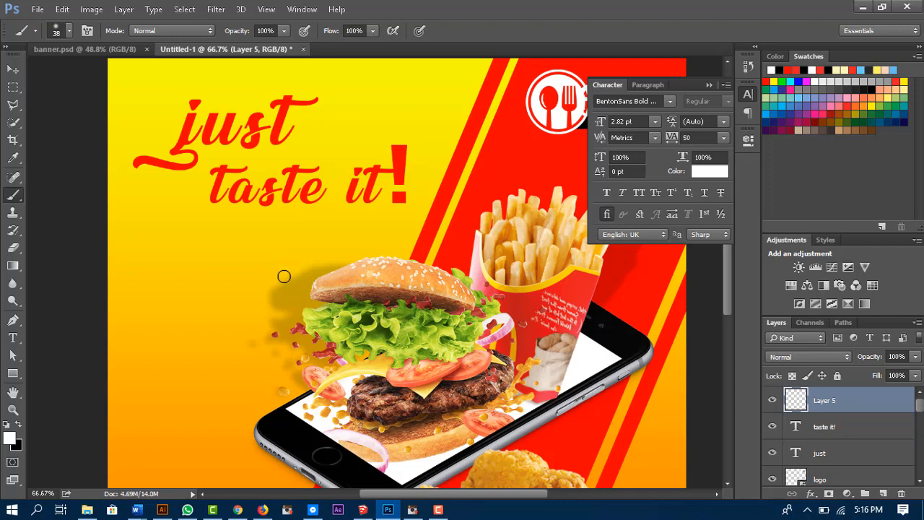
left_click(67, 33)
left_click_drag(80, 106, 169, 112)
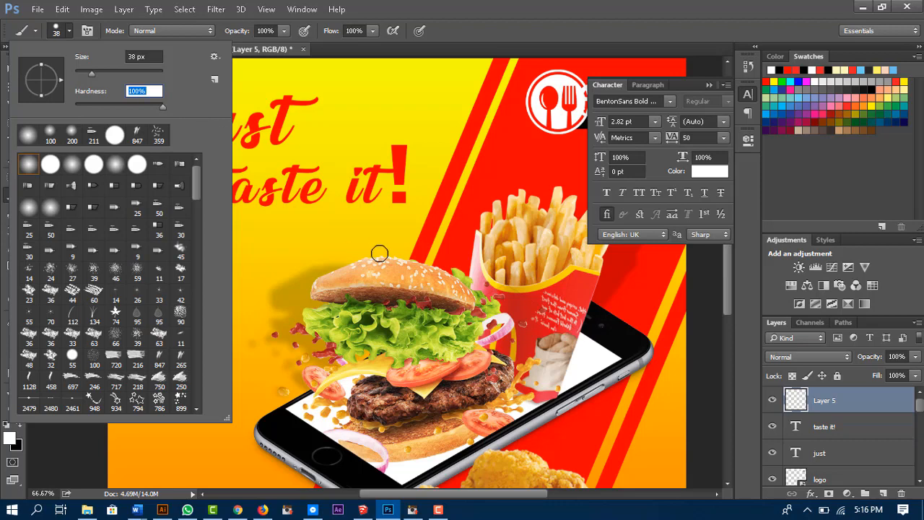
left_click(493, 28)
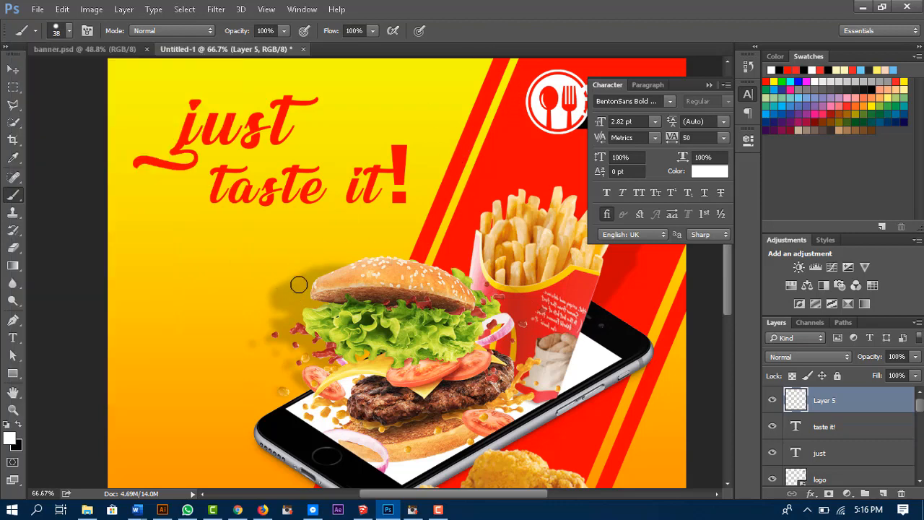
Step: With a 30 px brush, paint five straight white strokes fanning out above the bun's upper-left edge, alternating long and short, with a dot above the fourth
key("bracketleft")
left_click(298, 279)
left_click(263, 250, "shift")
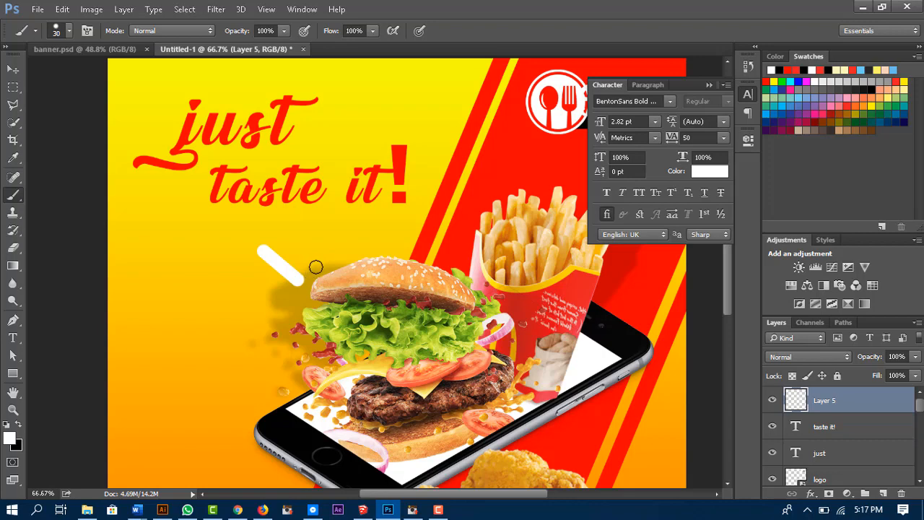
left_click(315, 267)
left_click(302, 249, "shift")
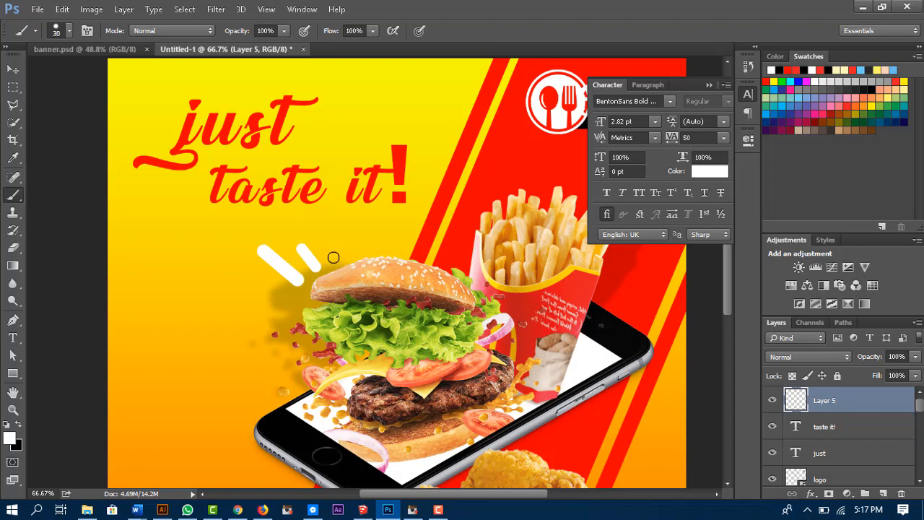
left_click(333, 255)
left_click(313, 219, "shift")
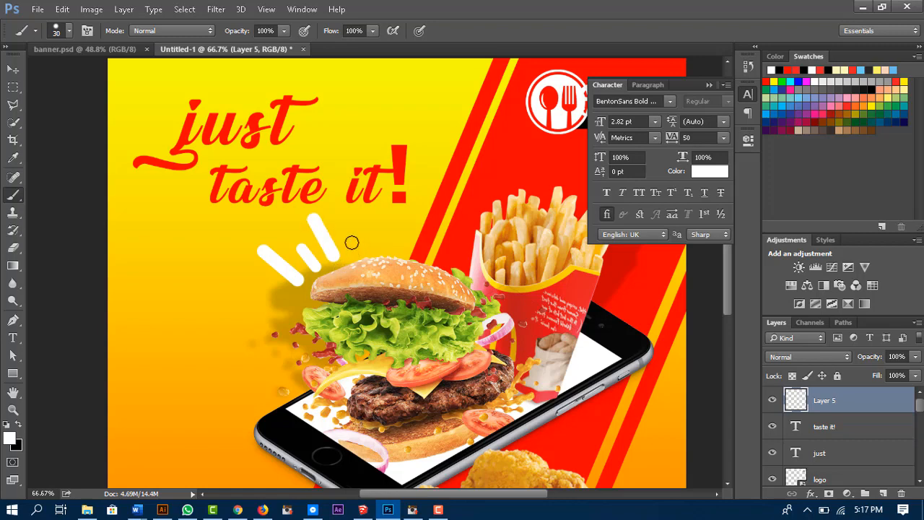
left_click(352, 248)
left_click(341, 228, "shift")
left_click(340, 218)
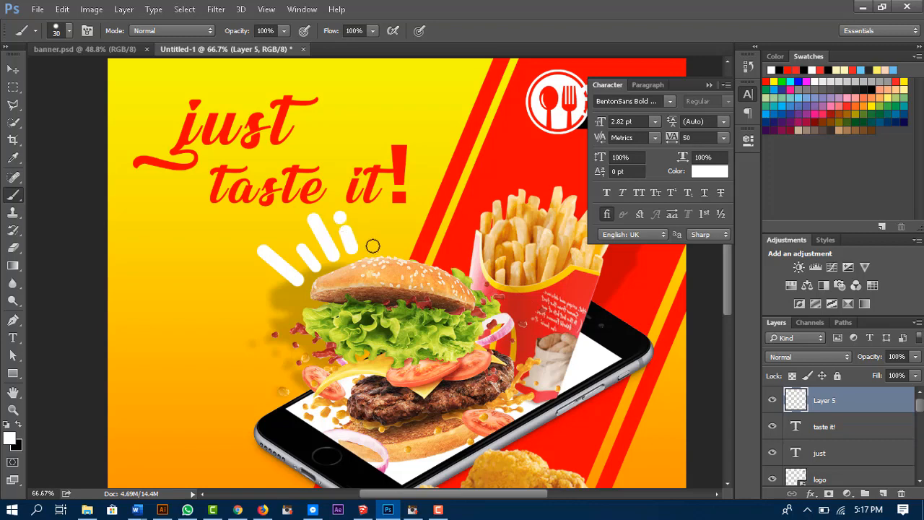
left_click(372, 247)
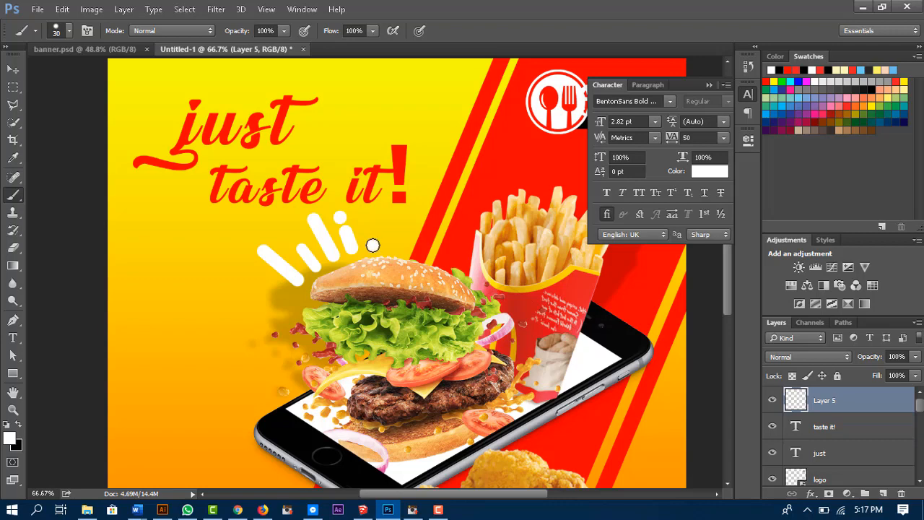
left_click(363, 191, "shift")
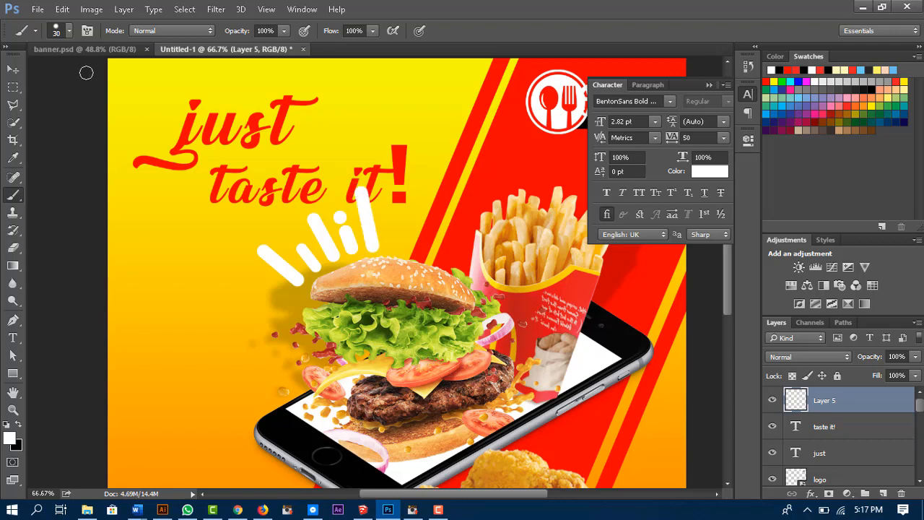
Step: Scale the white strokes to about 63%, rotate them about -8.9°, and place them between the headline and the bun
left_click(12, 69)
key("ctrl+t")
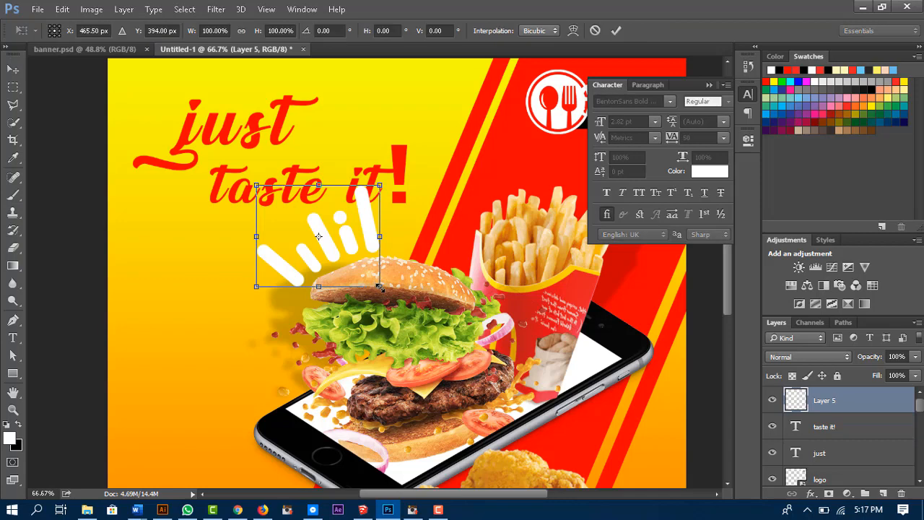
mouse_move(377, 285)
left_mouse_down()
mouse_move(344, 248)
mouse_move(308, 265)
left_mouse_up()
left_click_drag(315, 184, 328, 213)
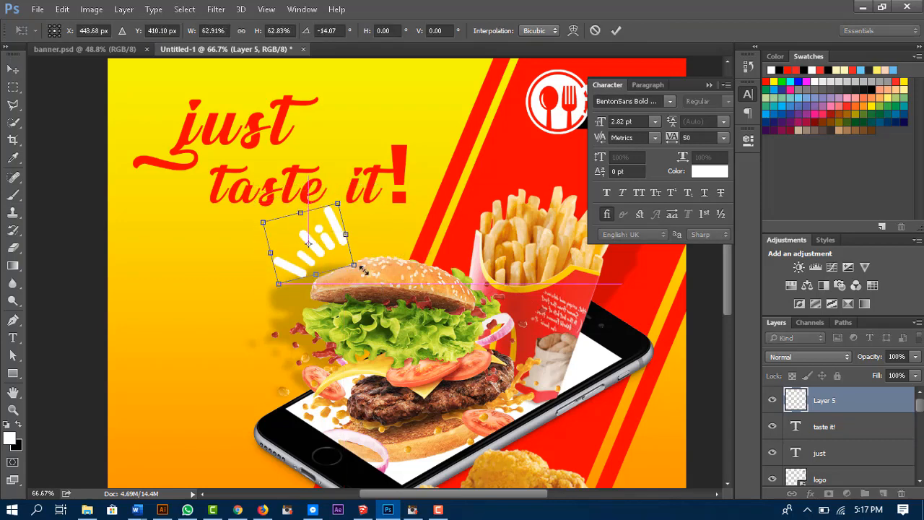
left_click_drag(364, 271, 360, 276)
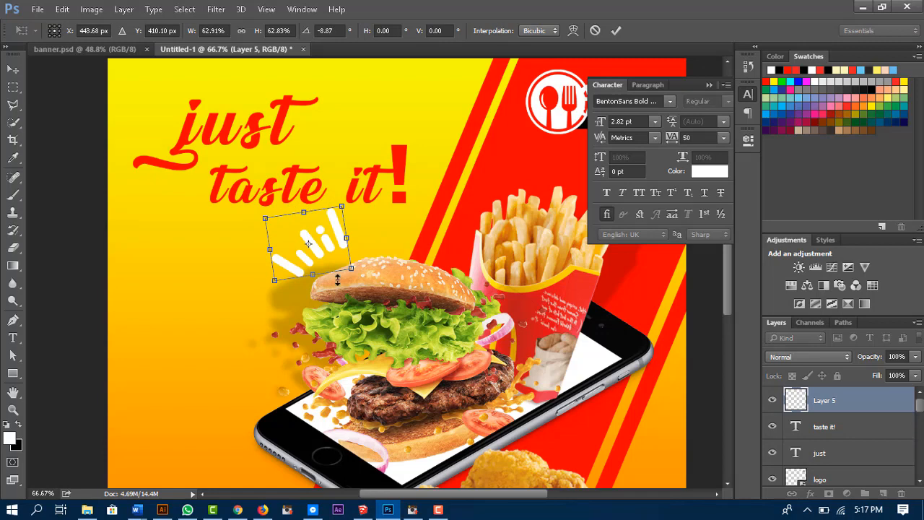
Step: Warp the white strokes above the bun, reshaping the lower edge of the group so the stroke ends follow the bun
right_click(327, 245)
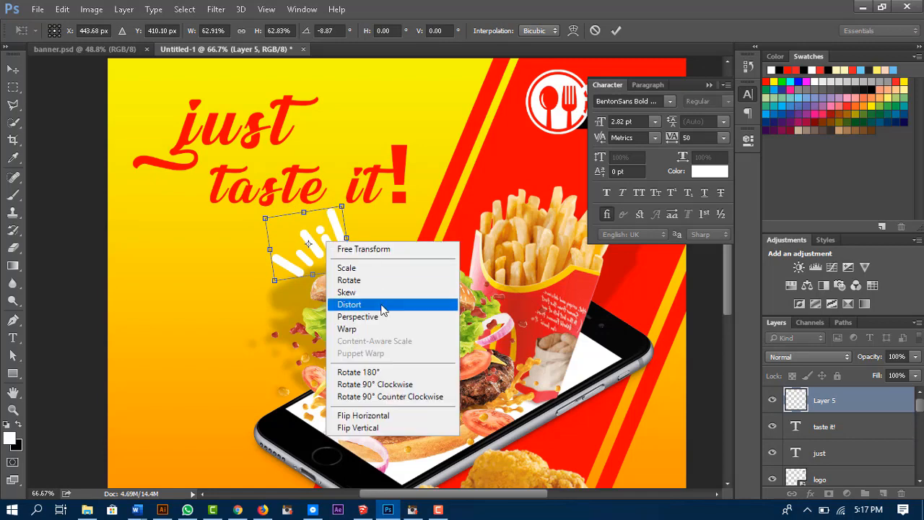
left_click(375, 328)
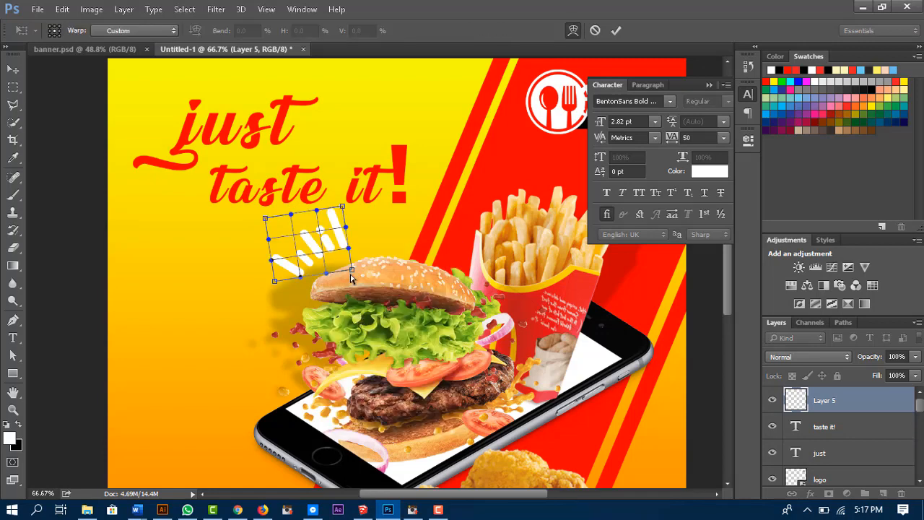
mouse_move(350, 276)
left_mouse_down()
mouse_move(351, 288)
mouse_move(307, 278)
mouse_move(322, 256)
left_mouse_up()
left_click_drag(353, 289, 353, 287)
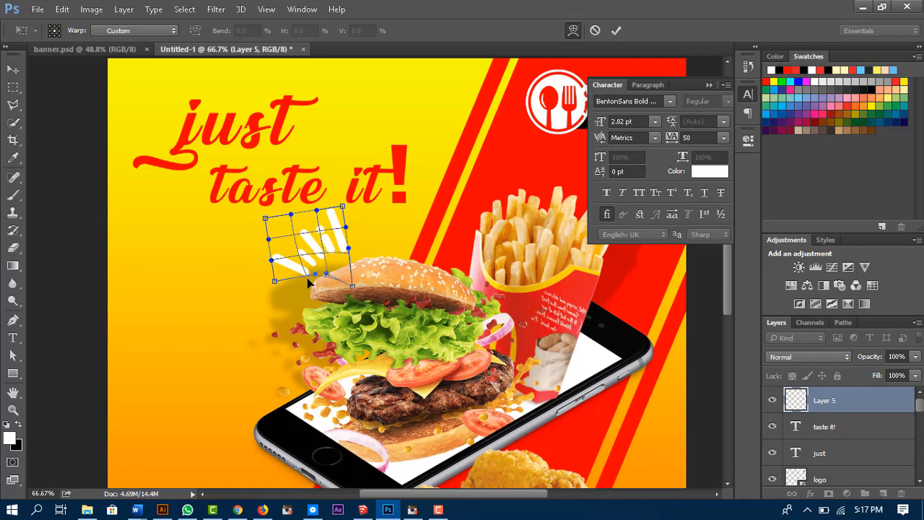
left_click(616, 31)
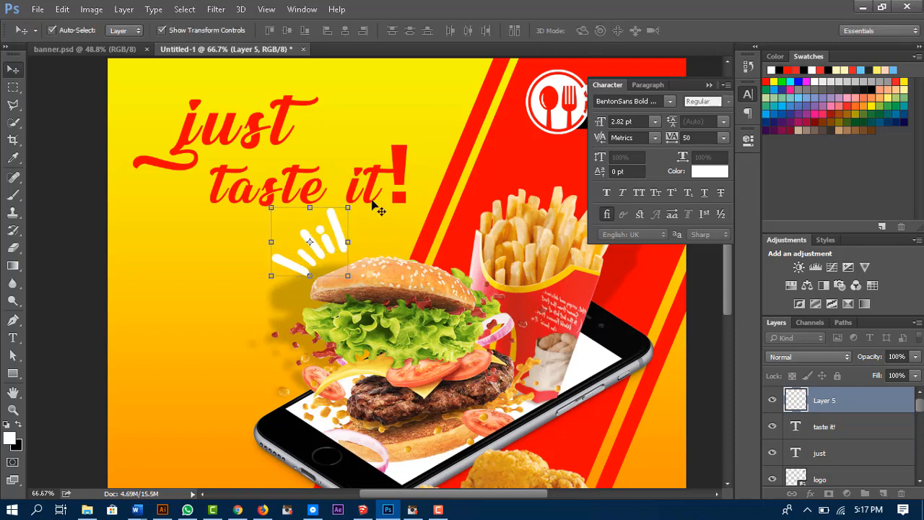
Step: Rotate the white strokes above the bun about 2.6° and enlarge them slightly
left_click(337, 250)
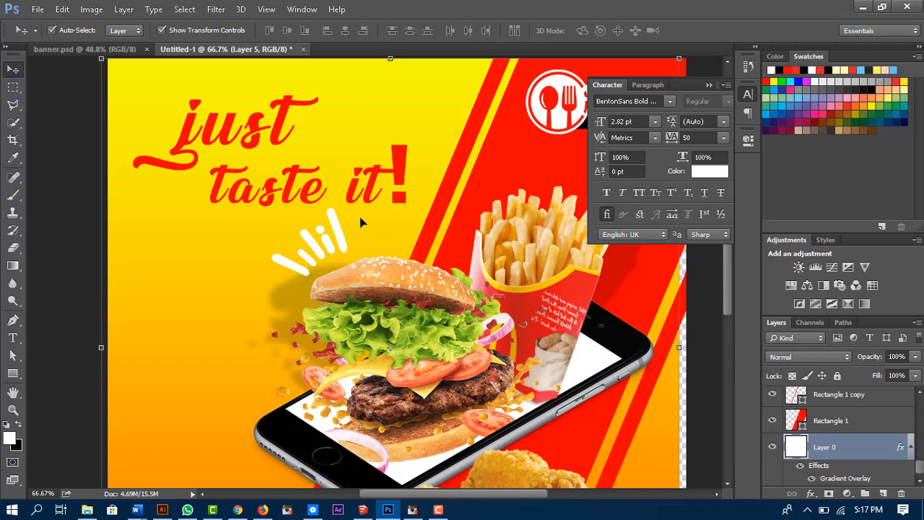
left_click(361, 223)
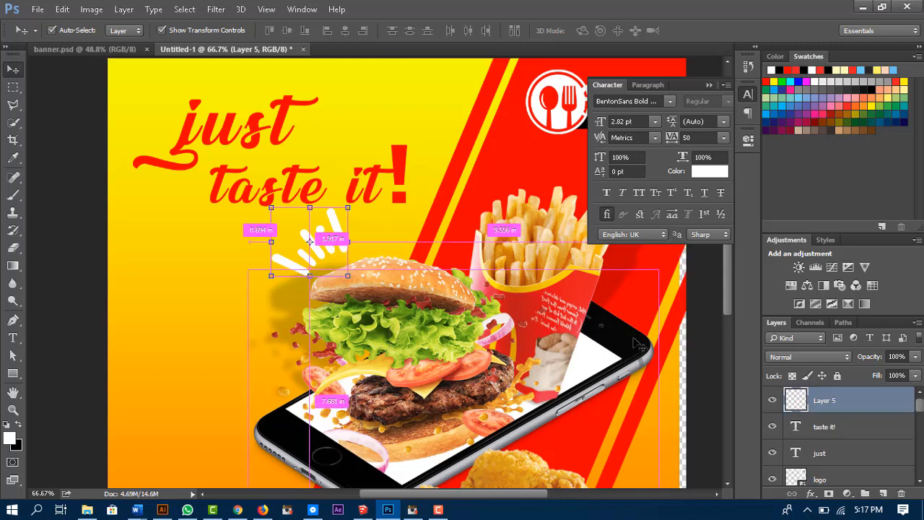
left_click(709, 365)
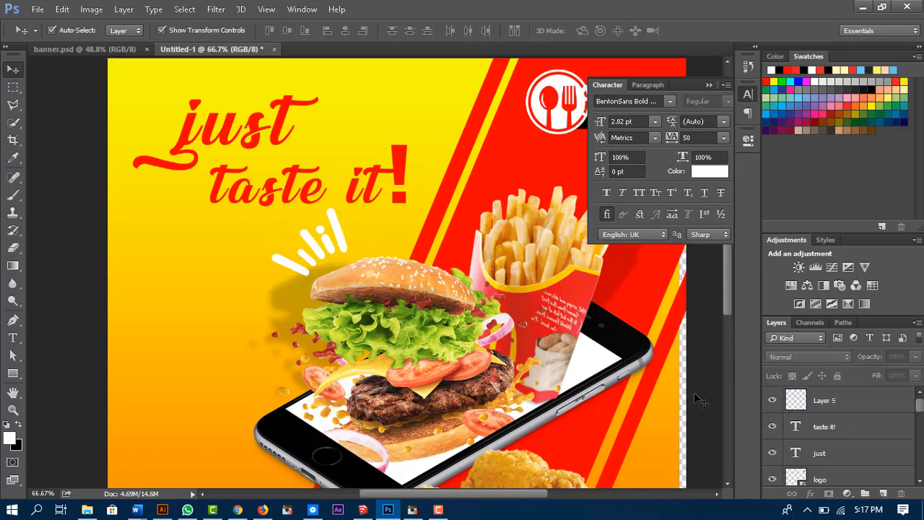
left_click_drag(662, 416, 671, 413)
left_click(329, 247)
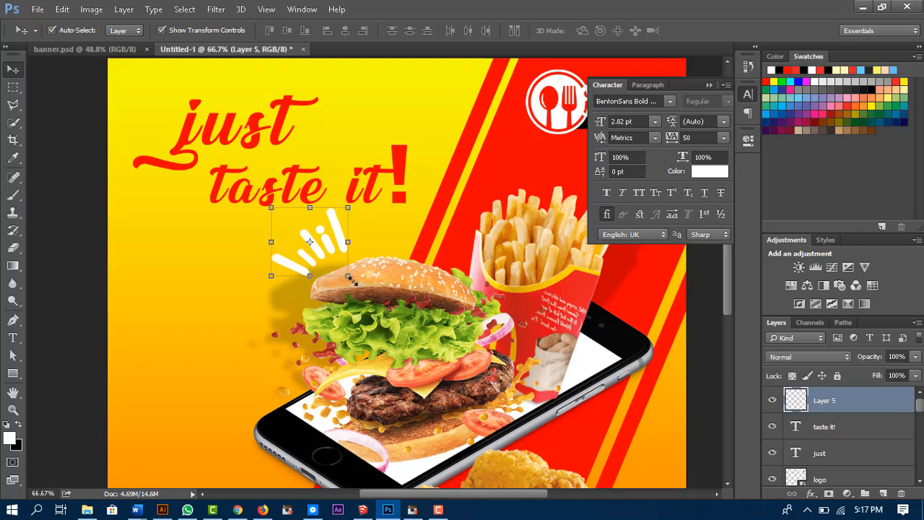
left_click_drag(359, 286, 362, 293)
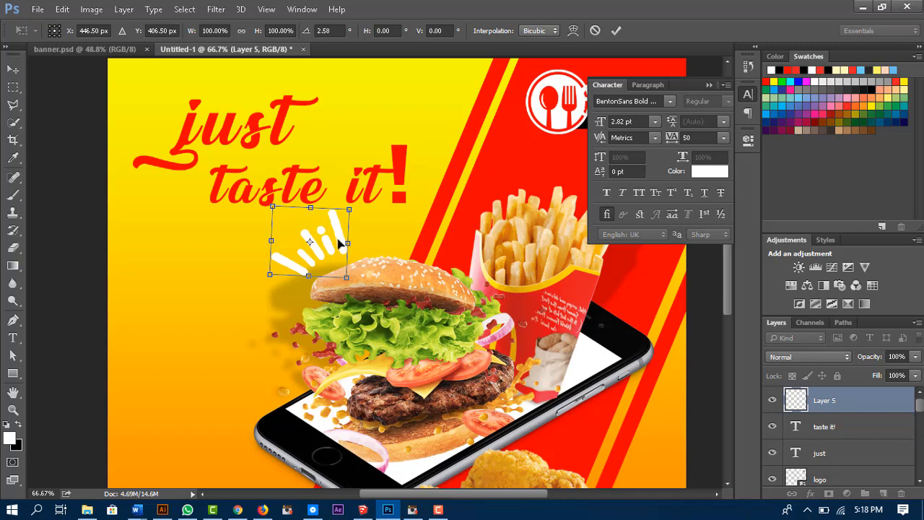
left_click_drag(349, 210, 351, 209)
left_click(616, 29)
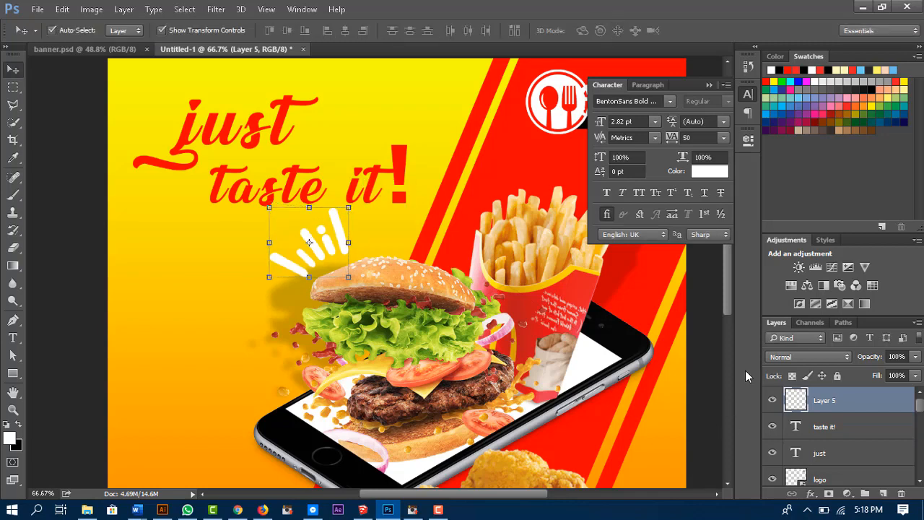
Step: Copy the white strokes to the headline beside "just", rotated 75° and scaled to about 82.6%
left_click(317, 244)
left_click_drag(329, 254, 380, 123)
left_click_drag(411, 158, 326, 188)
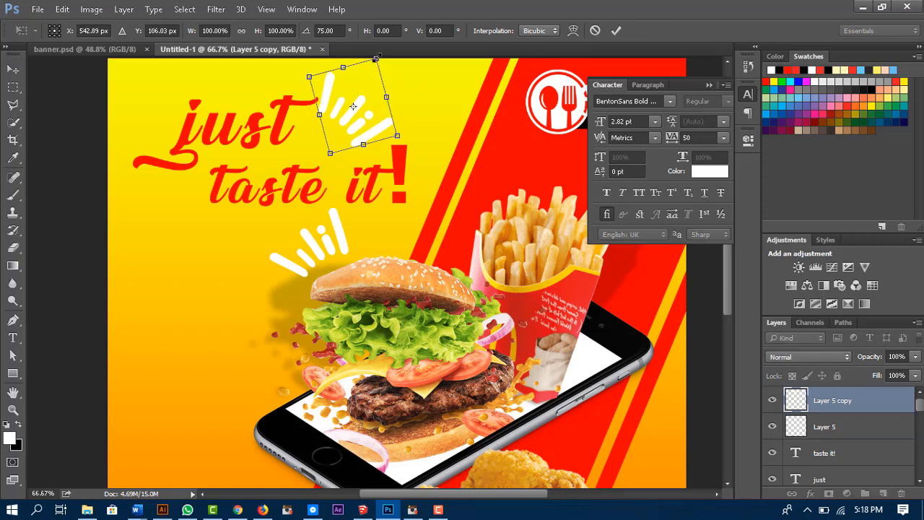
left_click_drag(382, 62, 375, 75)
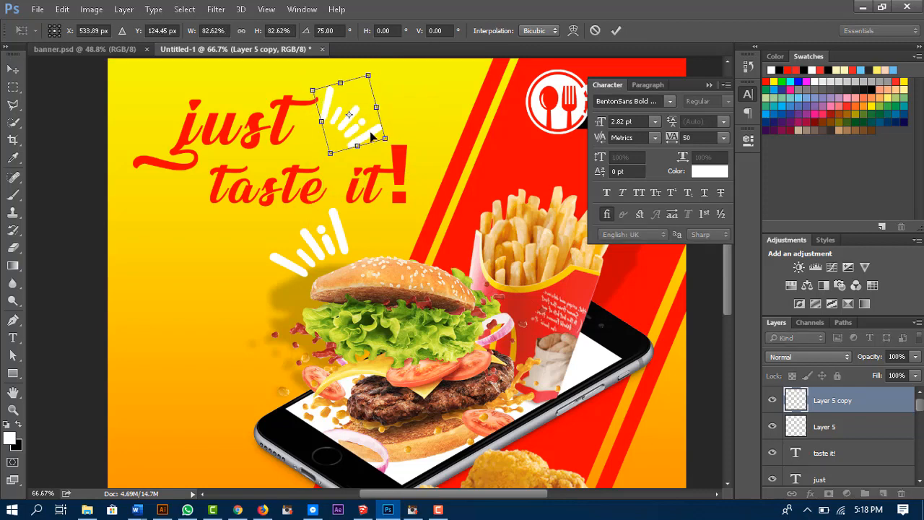
left_click(613, 30)
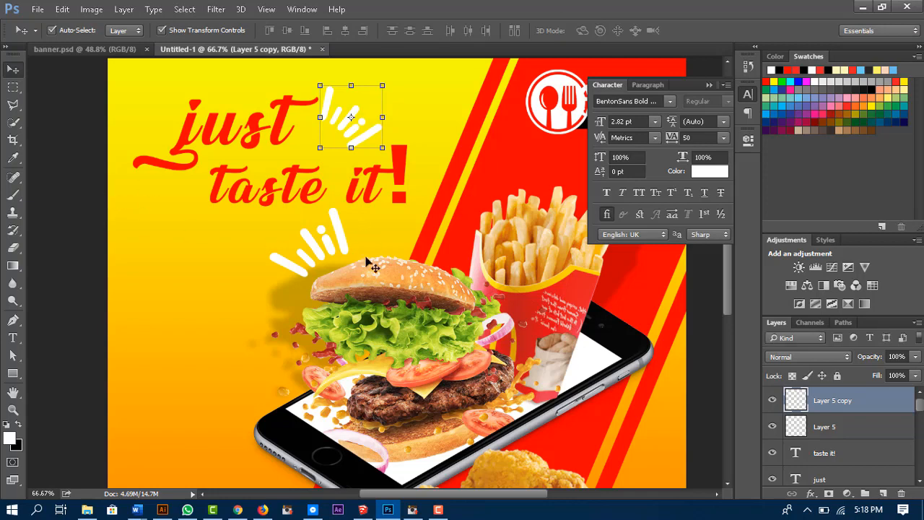
Step: Duplicate the strokes above the bun and fill the lower copy's stroke shapes with black
left_click(309, 271)
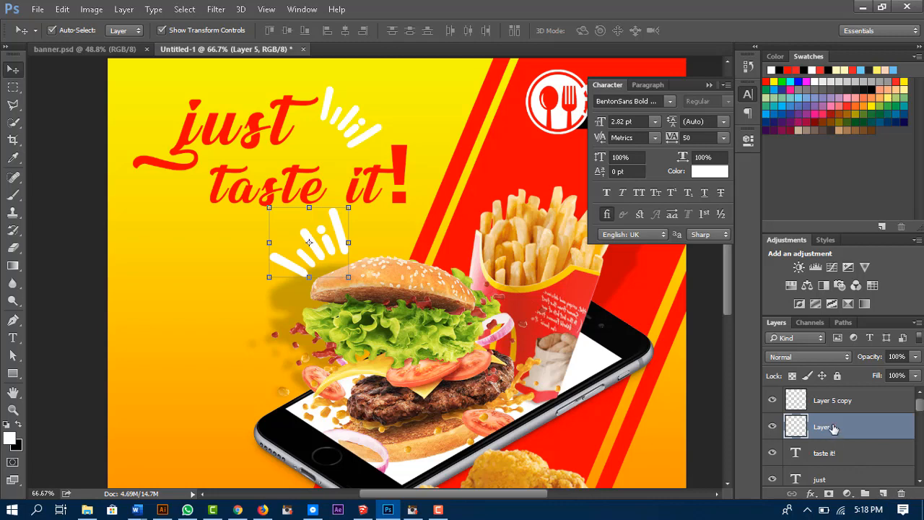
key("ctrl+j")
left_click(819, 453)
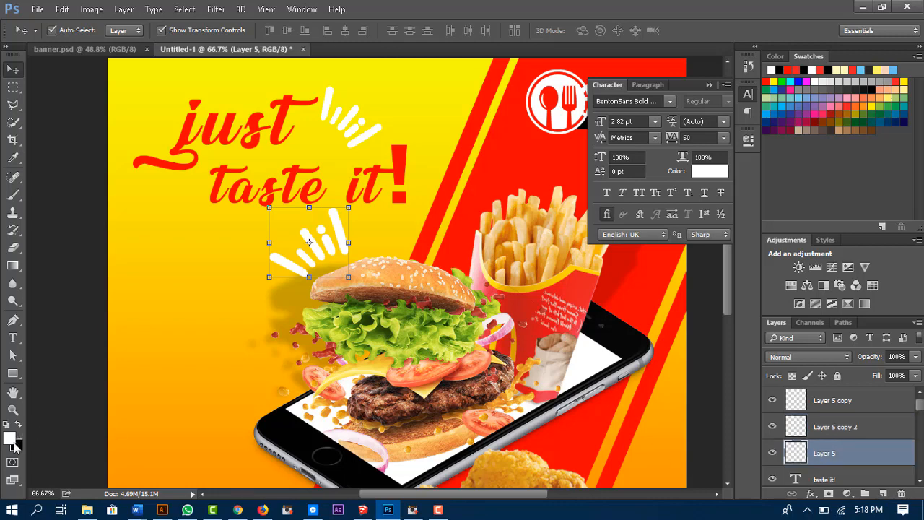
key("x")
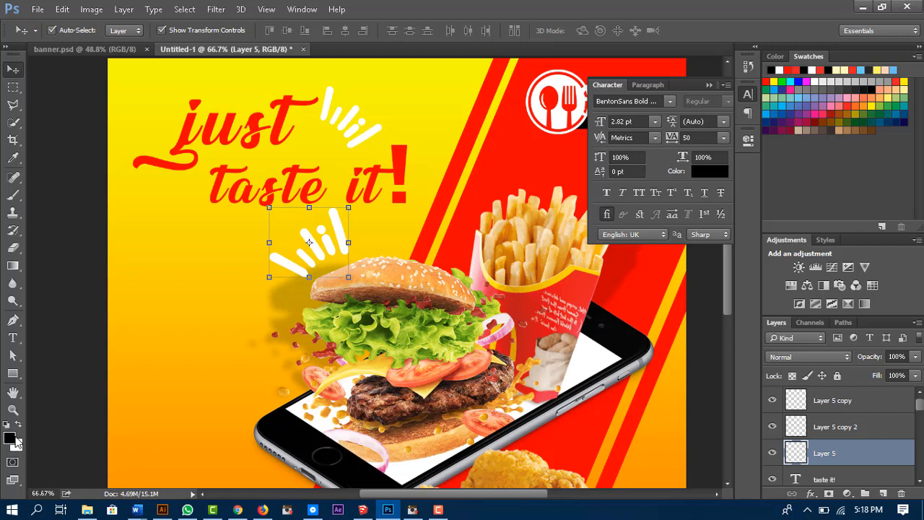
left_click(797, 453, "ctrl")
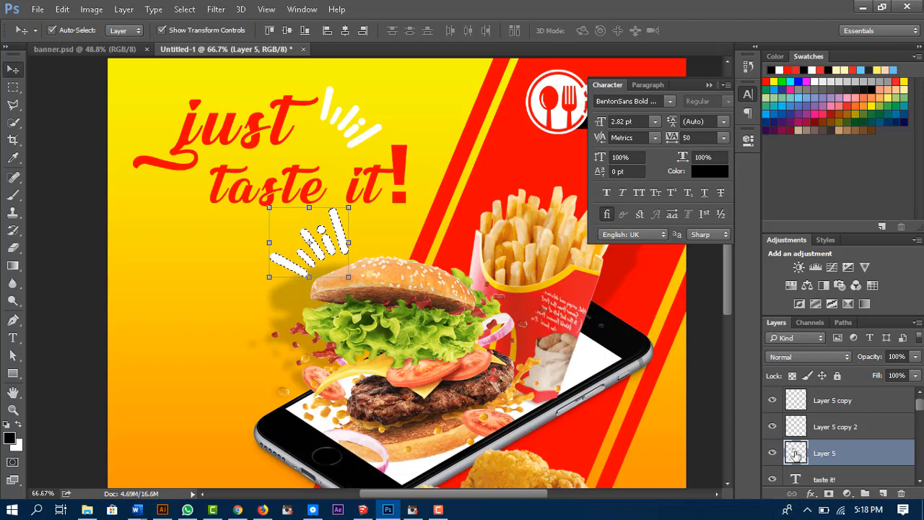
key("ctrl")
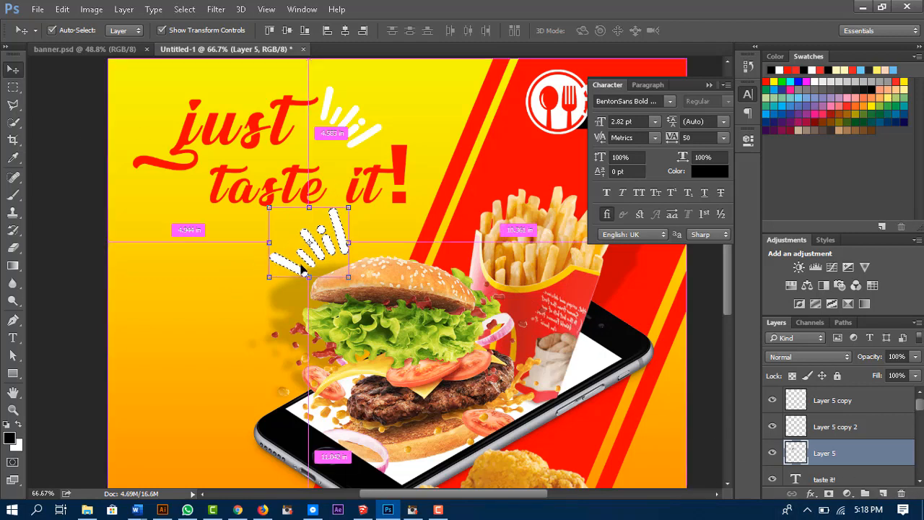
key("ctrl+d")
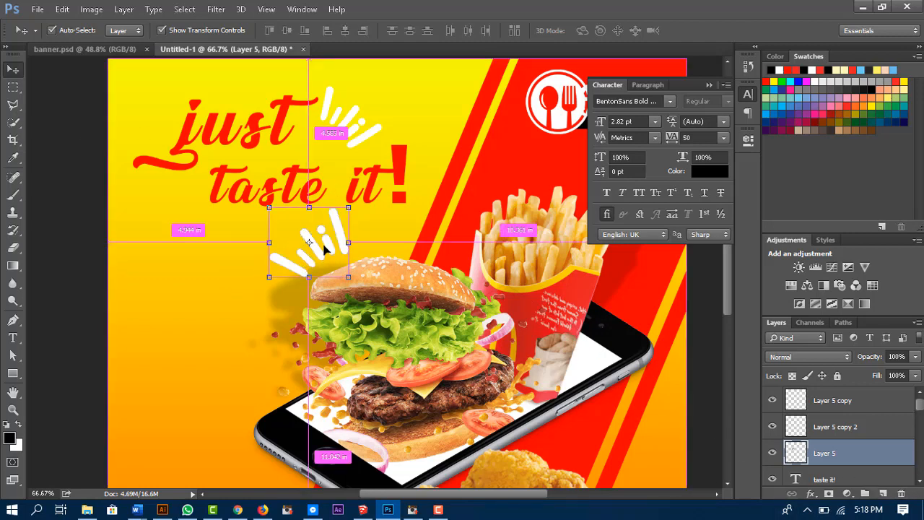
Step: Skew the black strokes outward to the upper left so they show as a shadow behind the white ones
key("ctrl+t")
right_click(327, 234)
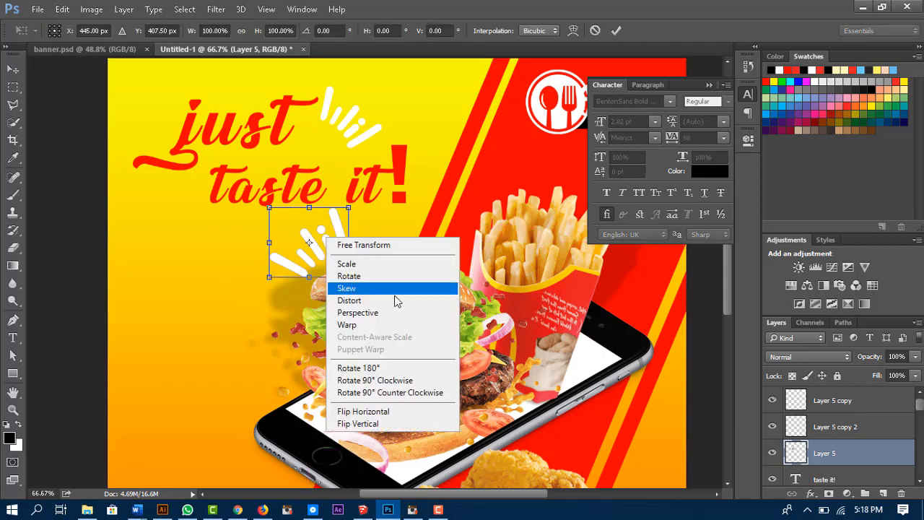
left_click(360, 289)
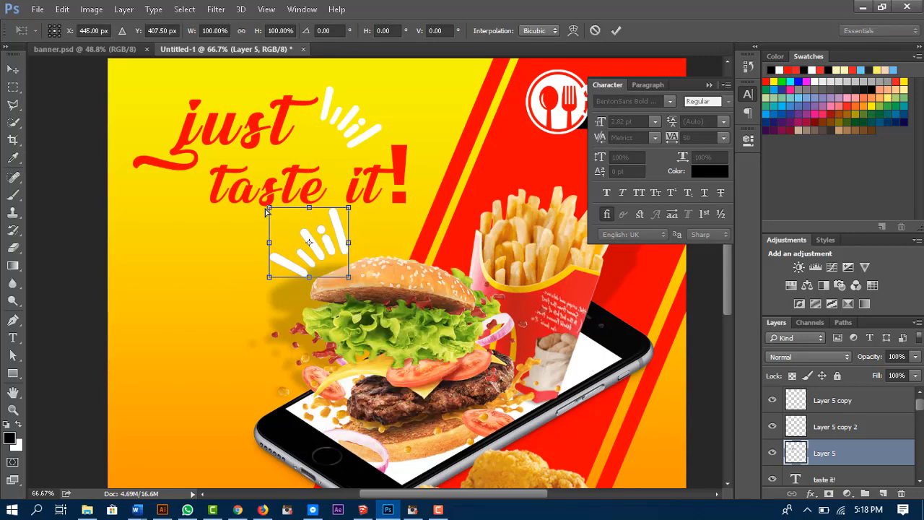
left_click_drag(266, 211, 257, 219)
left_click_drag(349, 281, 345, 275)
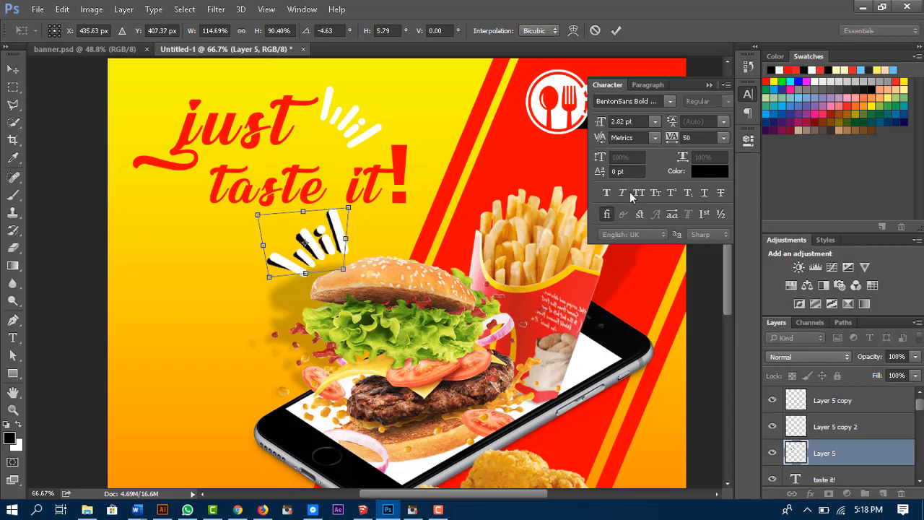
left_click(614, 31)
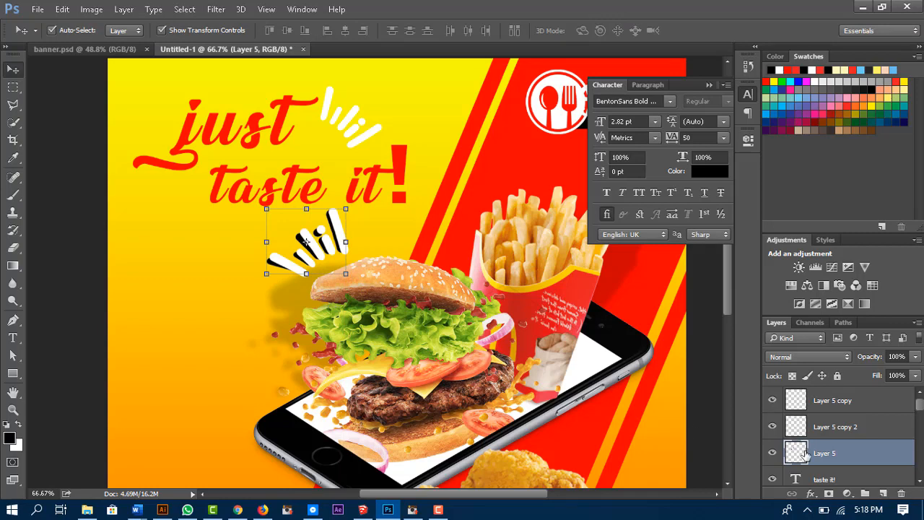
Step: Reapply the last Gaussian Blur to the black strokes and lower their opacity to 34%
left_click(216, 8)
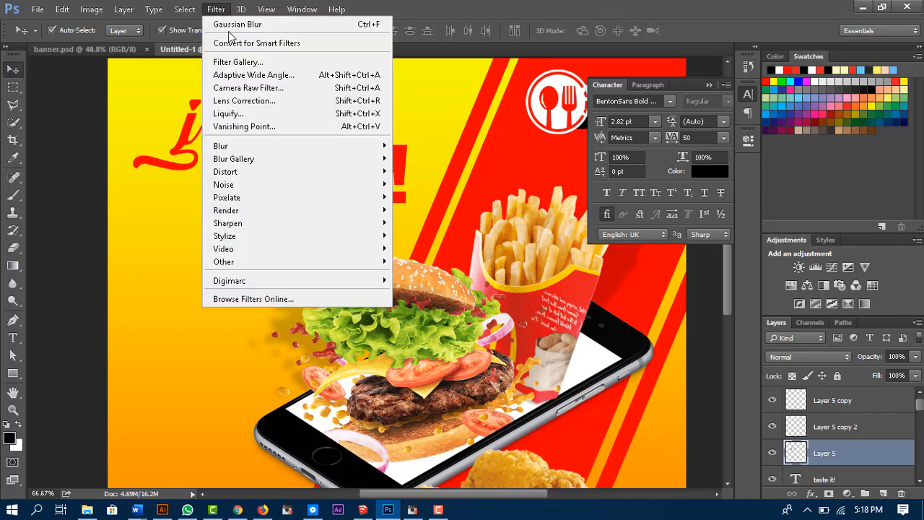
left_click(230, 25)
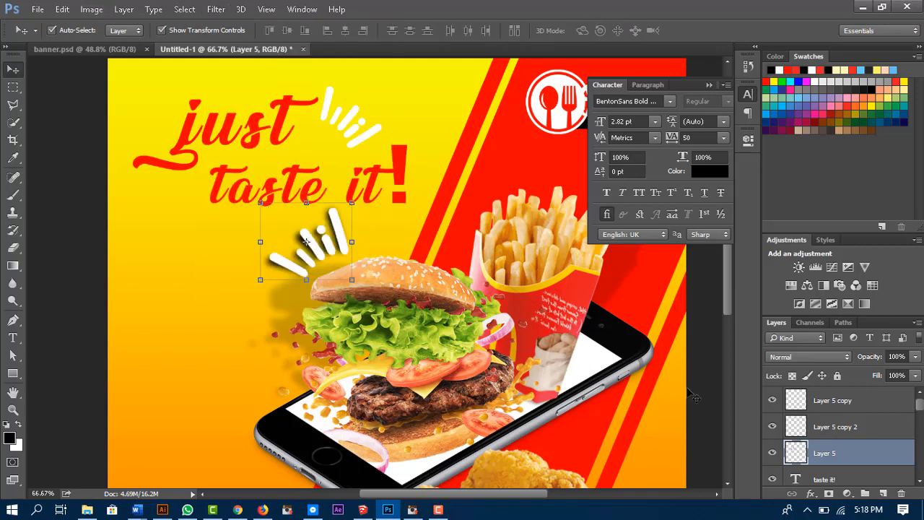
left_click(915, 359)
left_click_drag(879, 373, 870, 370)
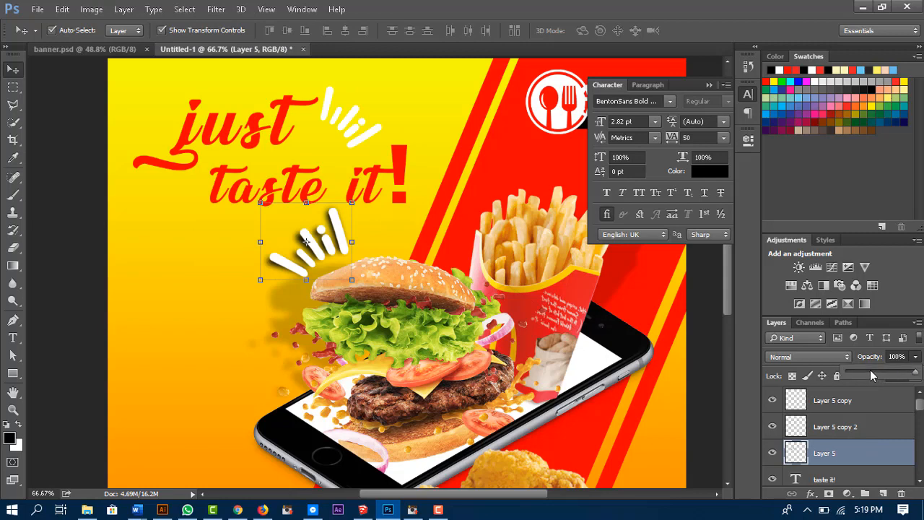
Step: Set the stroke shadow's blend mode to Multiply and fine-tune its opacity
left_click(807, 354)
left_click(778, 126)
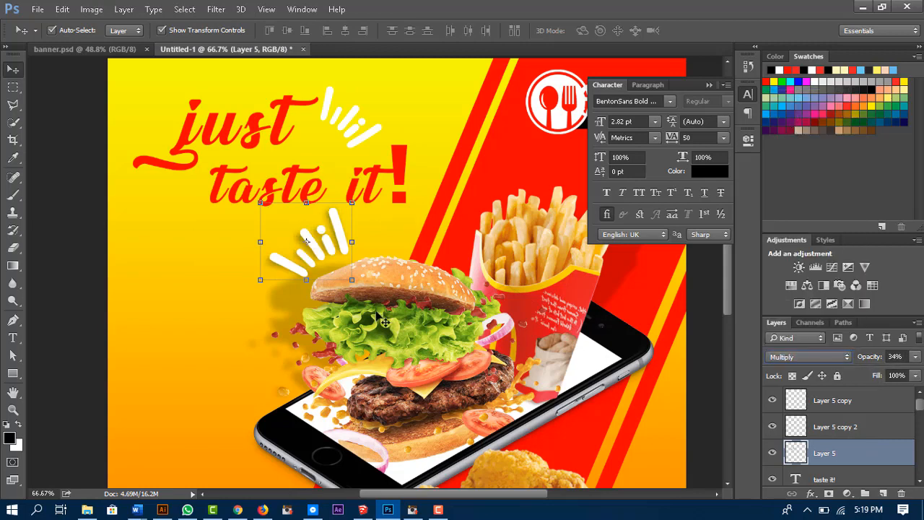
left_click(916, 357)
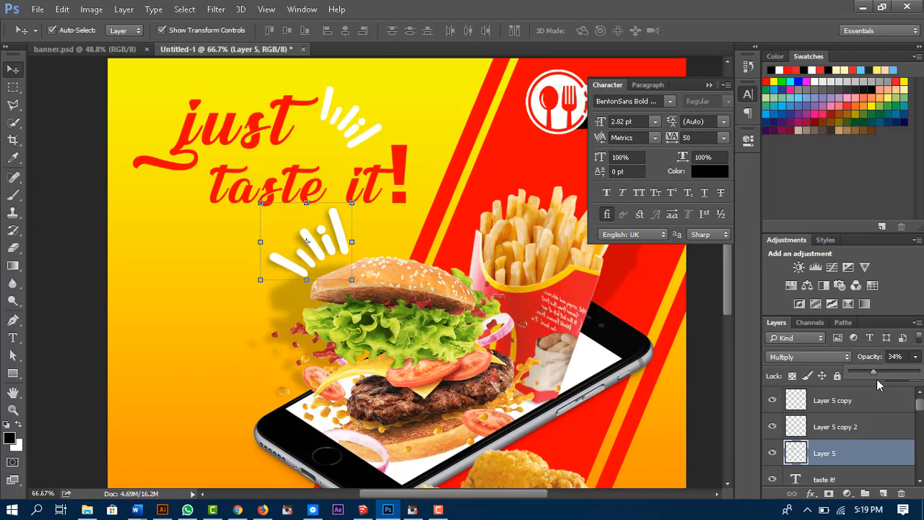
left_click_drag(879, 373, 881, 373)
left_click(615, 388)
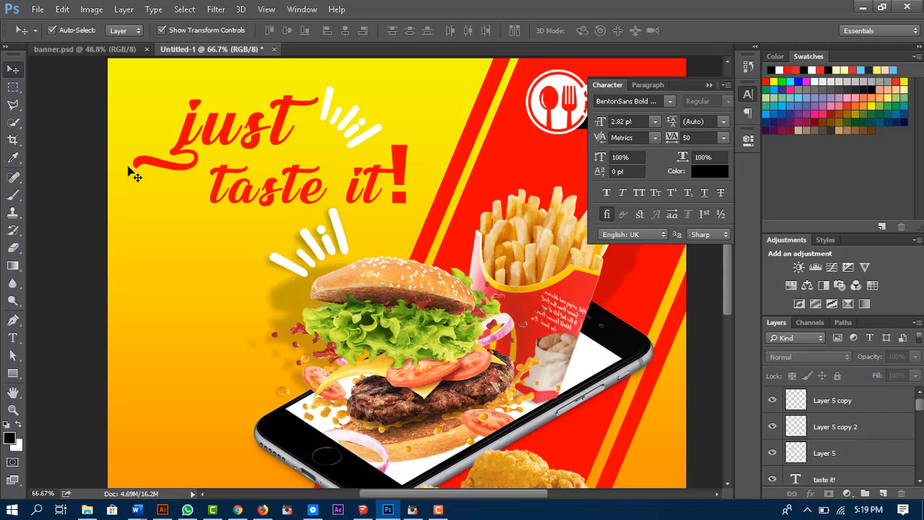
Step: Move the "taste it!" text up slightly, closer to "just"
left_click_drag(278, 196, 278, 188)
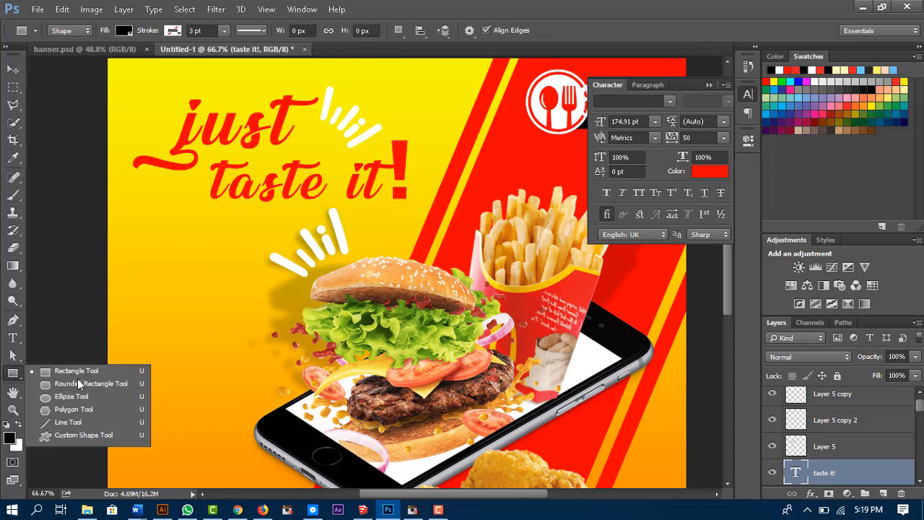
Step: Draw a black curved-arrow custom shape about 141 × 159 px below the headline's left end
left_click(12, 373)
left_click(80, 440)
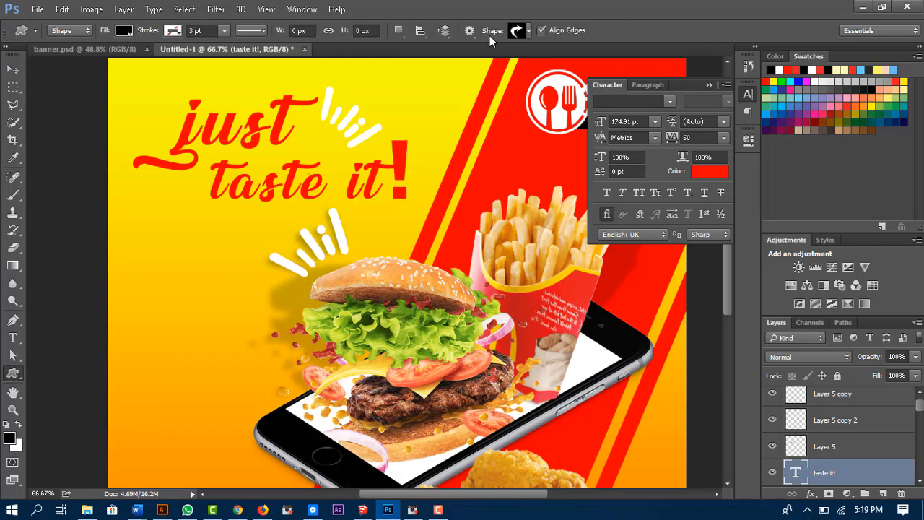
left_click(528, 29)
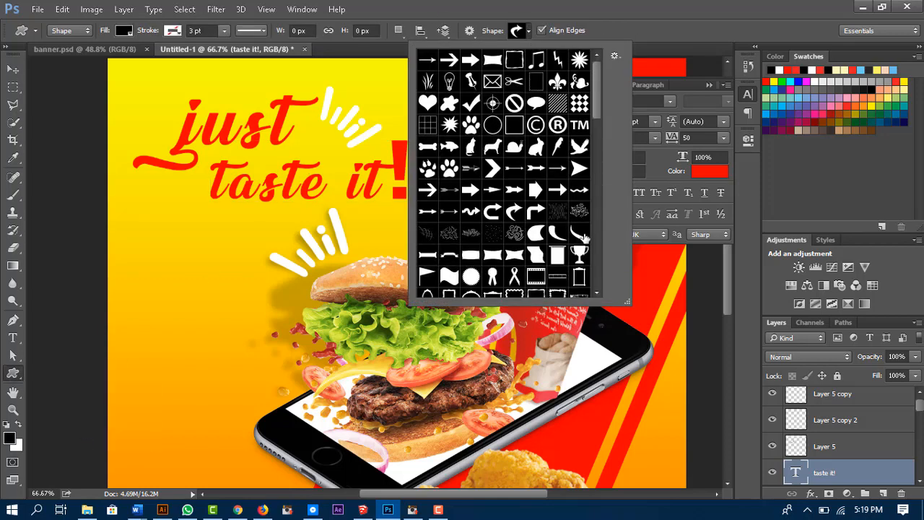
scroll(535, 173, "down", 3)
scroll(542, 206, "up", 2)
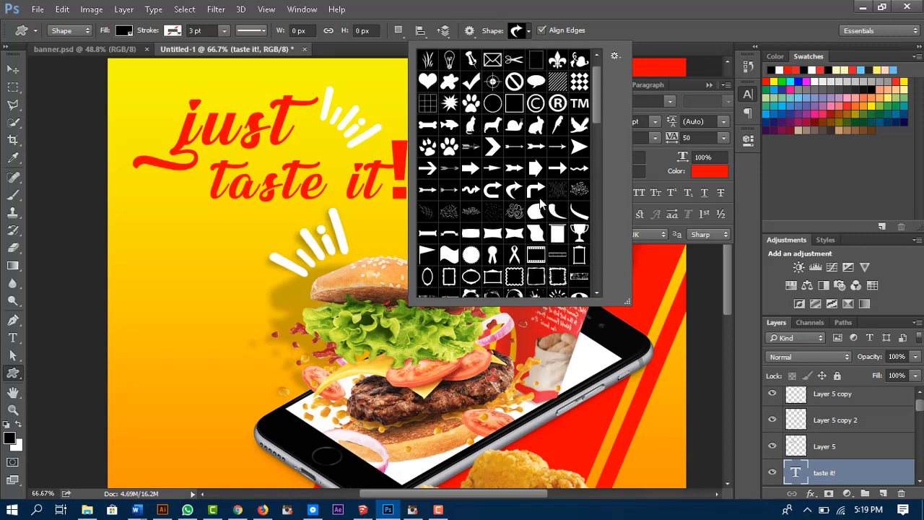
left_click_drag(148, 200, 214, 273)
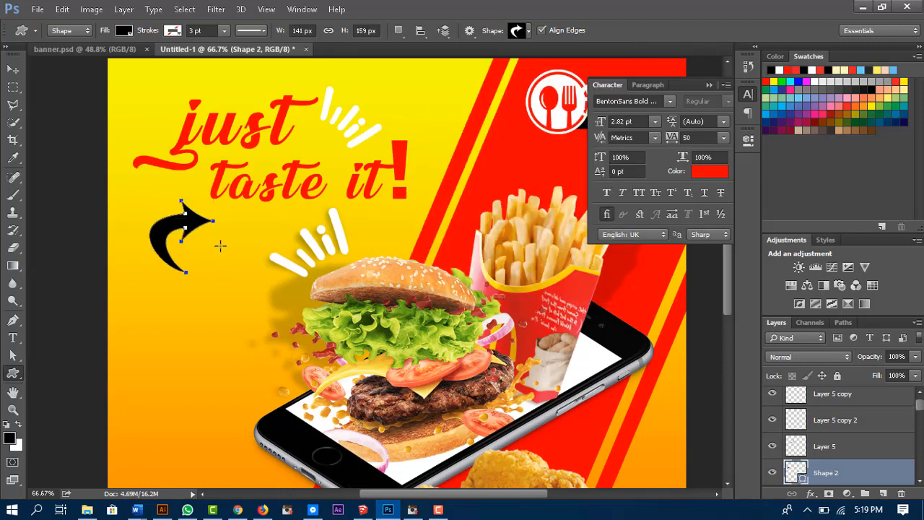
Step: Flip the arrow horizontally, rotate it about 152°, shrink it to about 48% × 58%, and place it just before "taste it!"
key("v")
key("ctrl+t")
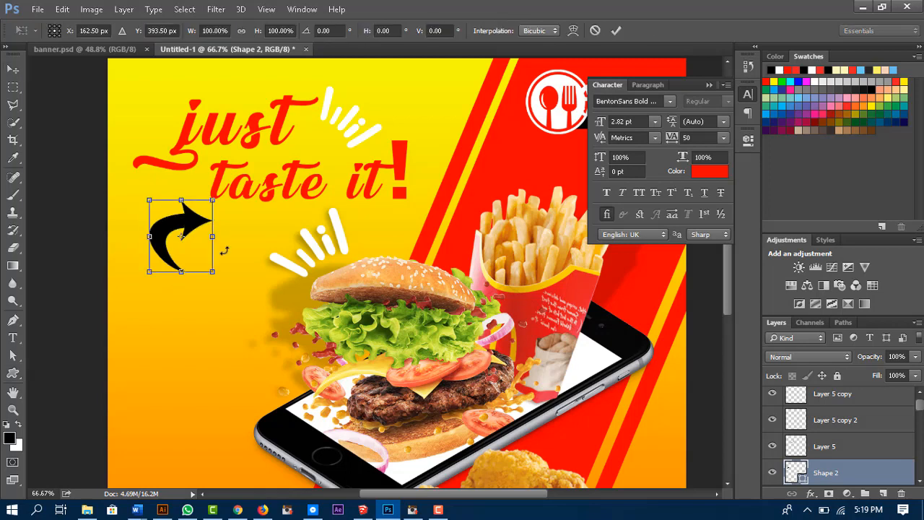
right_click(190, 218)
left_click(276, 399)
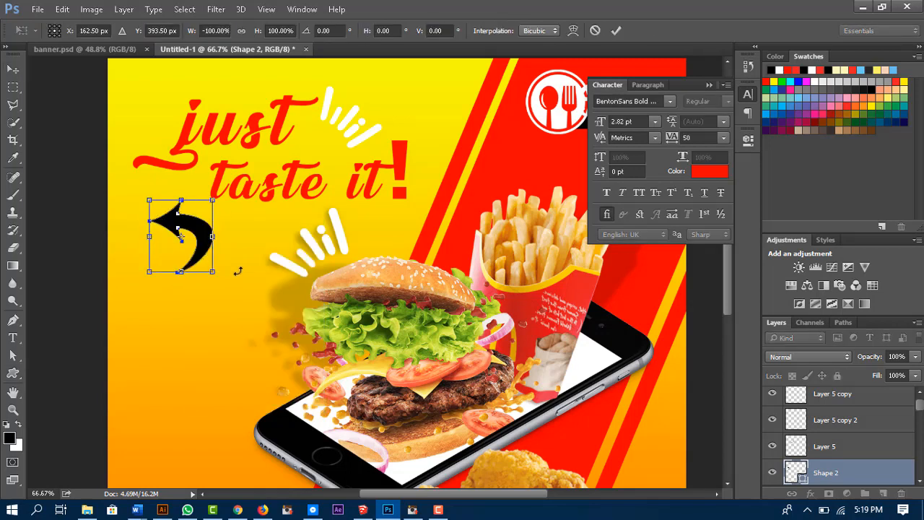
left_click_drag(225, 283, 102, 169)
left_click_drag(209, 264, 192, 204)
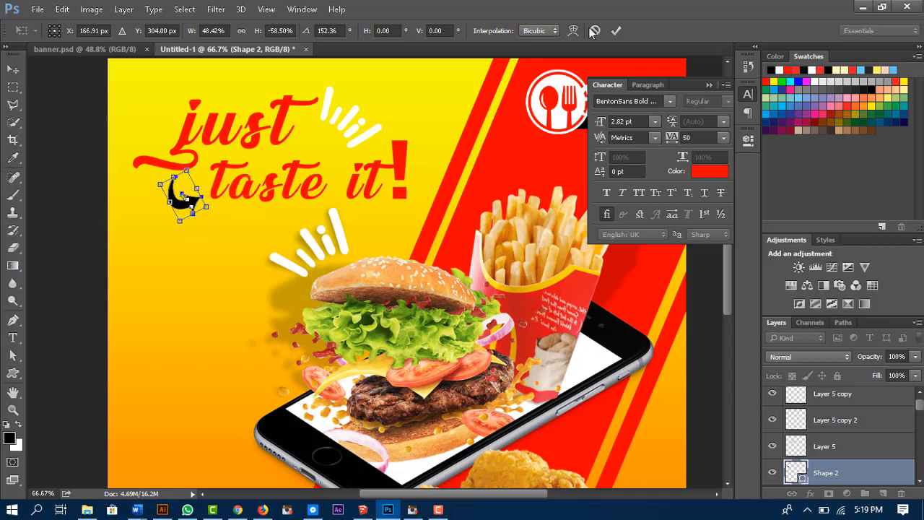
left_click(614, 34)
left_click(217, 258)
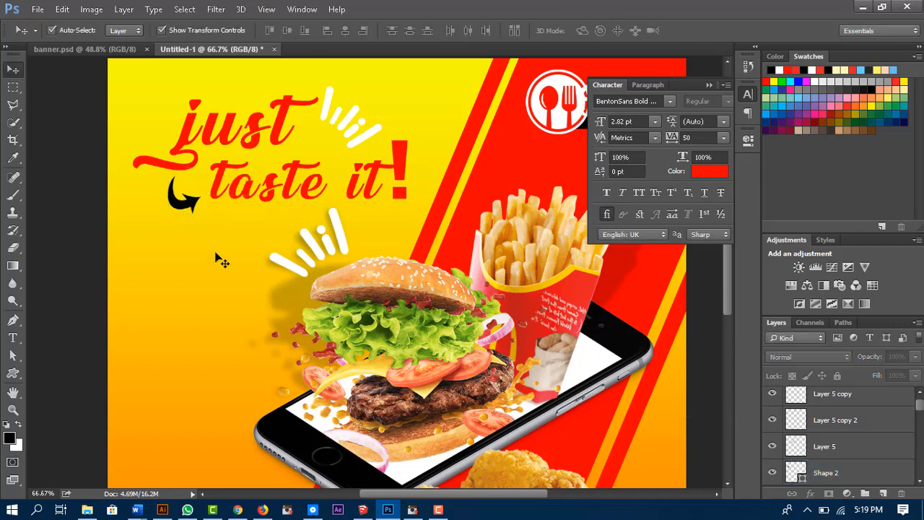
Step: Recolor the curved arrow shape white (ffffff)
left_click(192, 202)
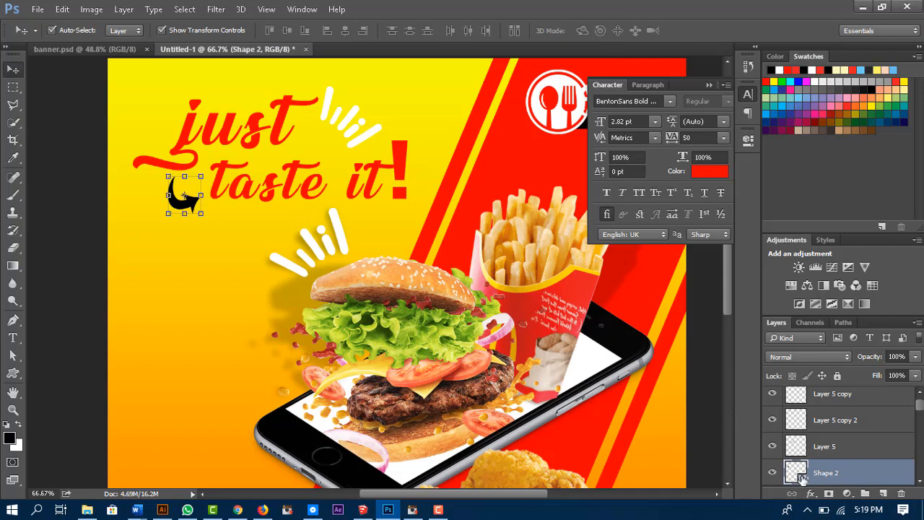
double_click(796, 473)
left_click(472, 270)
left_click_drag(472, 270, 398, 209)
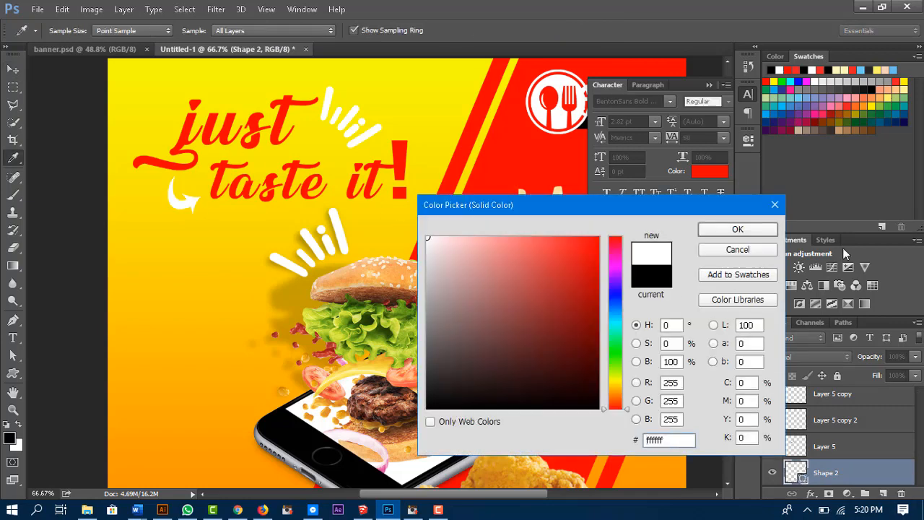
left_click(755, 228)
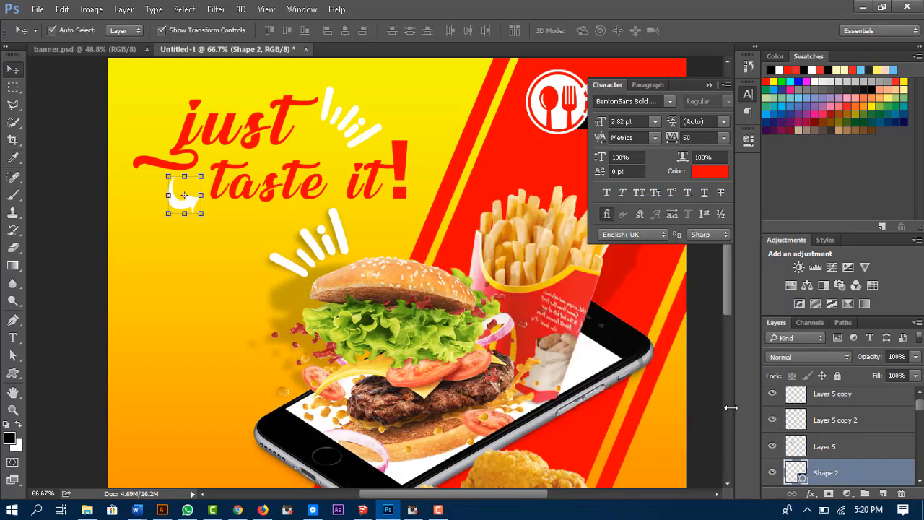
Step: Shift the white arrow slightly outward and enlarge it to about 121% × 107%
left_click(675, 403)
mouse_move(178, 208)
left_mouse_down()
mouse_move(171, 200)
mouse_move(203, 195)
mouse_move(185, 221)
mouse_move(167, 212)
left_mouse_up()
left_click_drag(166, 175, 193, 207)
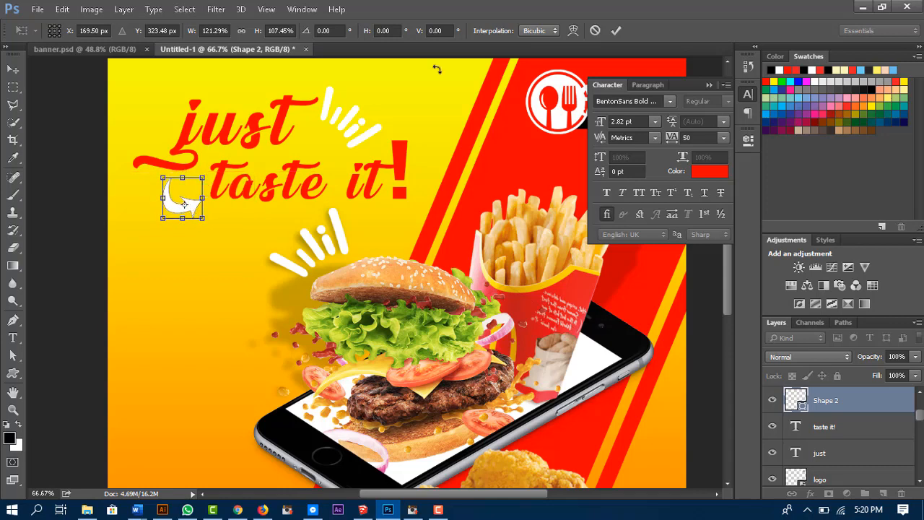
left_click(616, 30)
left_click(690, 396)
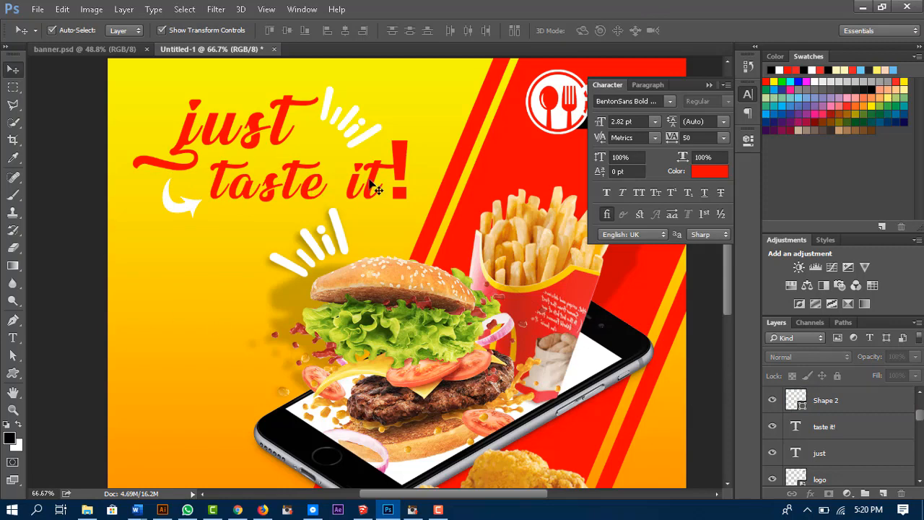
Step: Lock the background Layer 0 and move the headline, accent strokes and arrow together slightly up and to the left
left_click(312, 195)
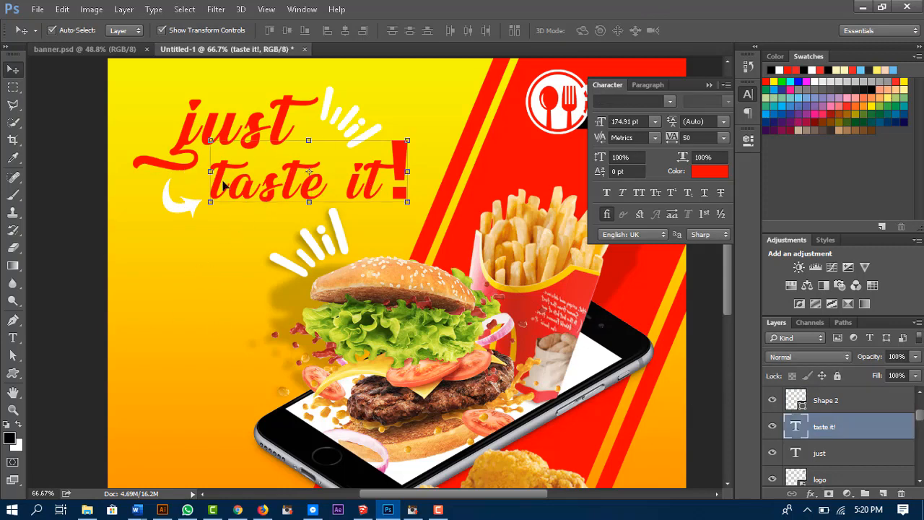
left_click(148, 88)
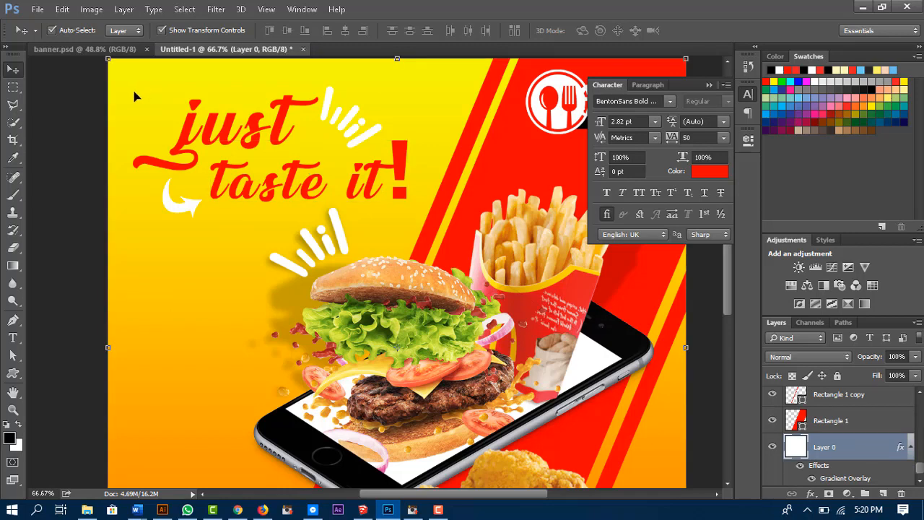
left_click(837, 377)
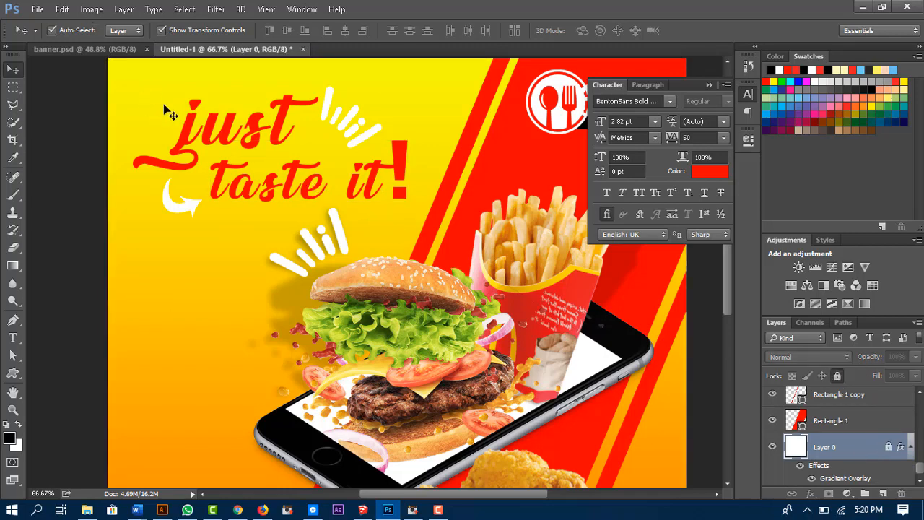
left_click_drag(124, 84, 401, 213)
left_click_drag(403, 171, 396, 152)
Step: Move the shadowed accent strokes down toward the burger bun and scale them with their shadow to about 79%
left_click_drag(245, 215, 328, 261)
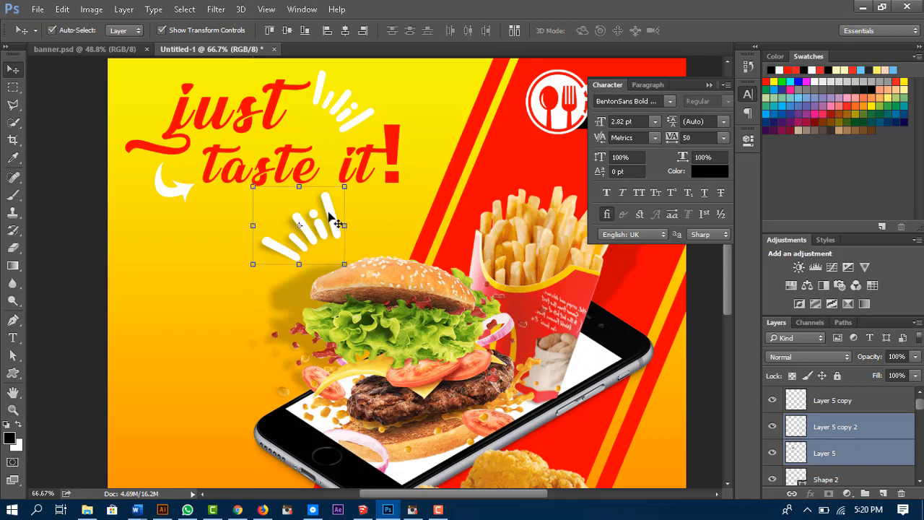
mouse_move(318, 236)
left_mouse_down()
mouse_move(327, 260)
mouse_move(319, 253)
left_mouse_up()
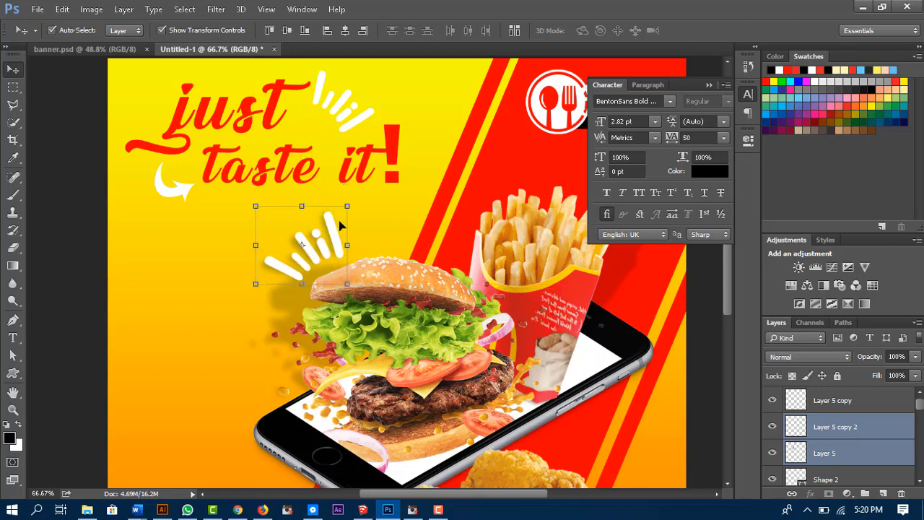
mouse_move(346, 206)
left_mouse_down()
mouse_move(326, 252)
mouse_move(343, 253)
left_mouse_up()
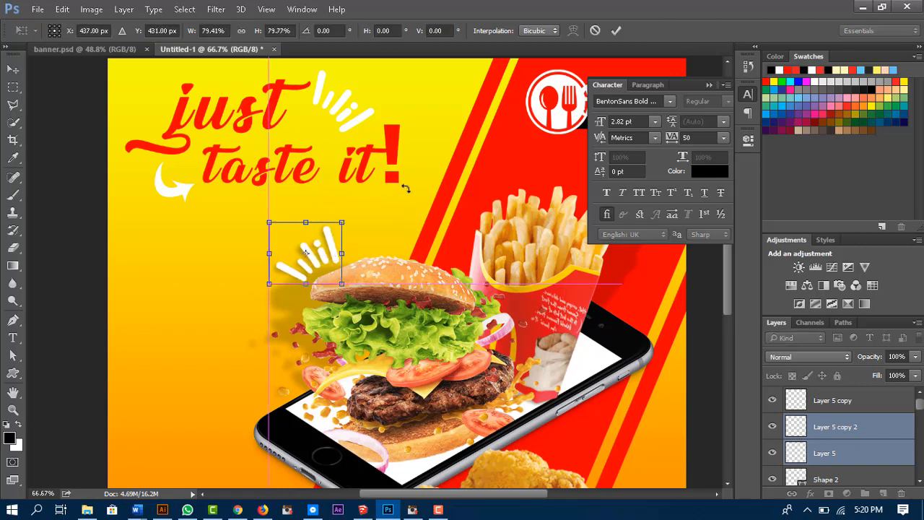
left_click(616, 30)
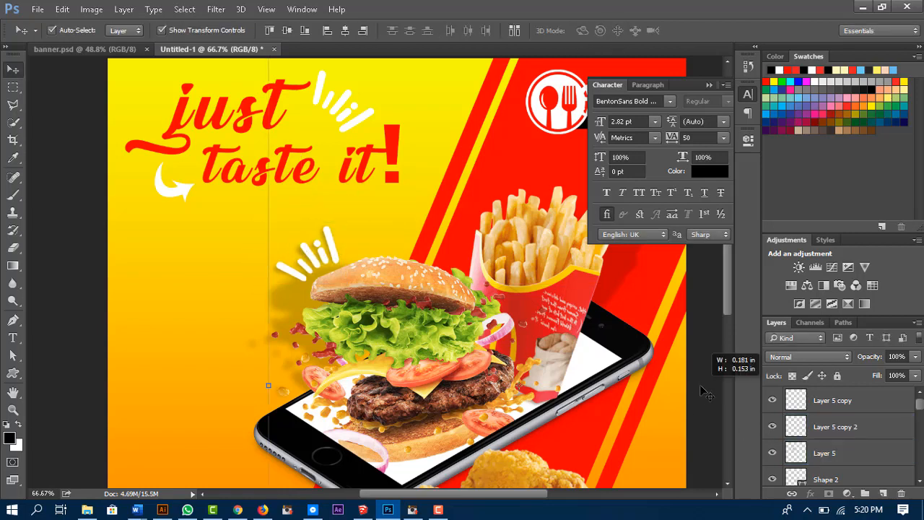
Step: Collapse the floating Character settings and show the whole banner with nothing selected
left_click(710, 86)
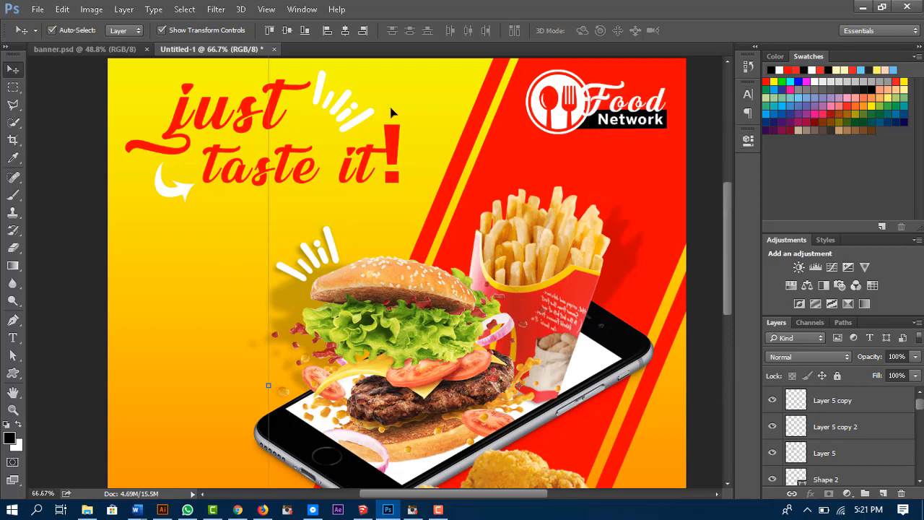
left_click(600, 102)
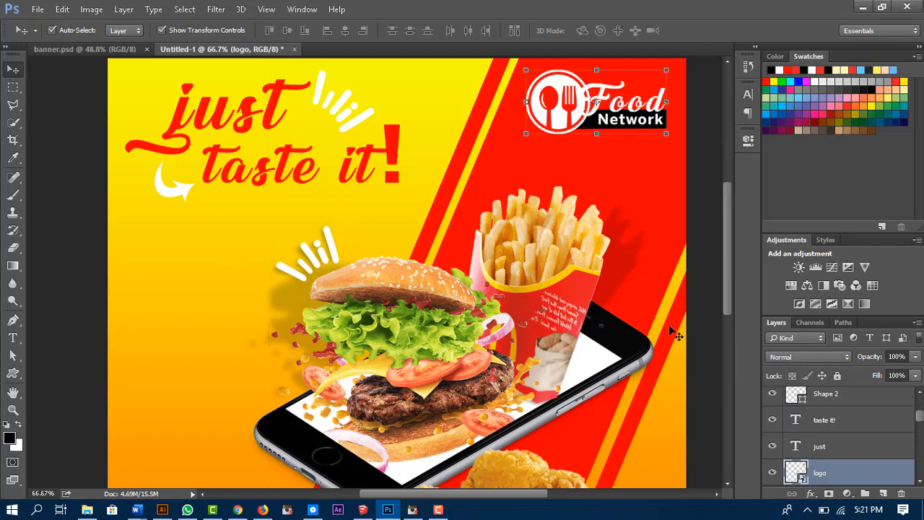
scroll(652, 321, "down", 3)
key("ctrl+0")
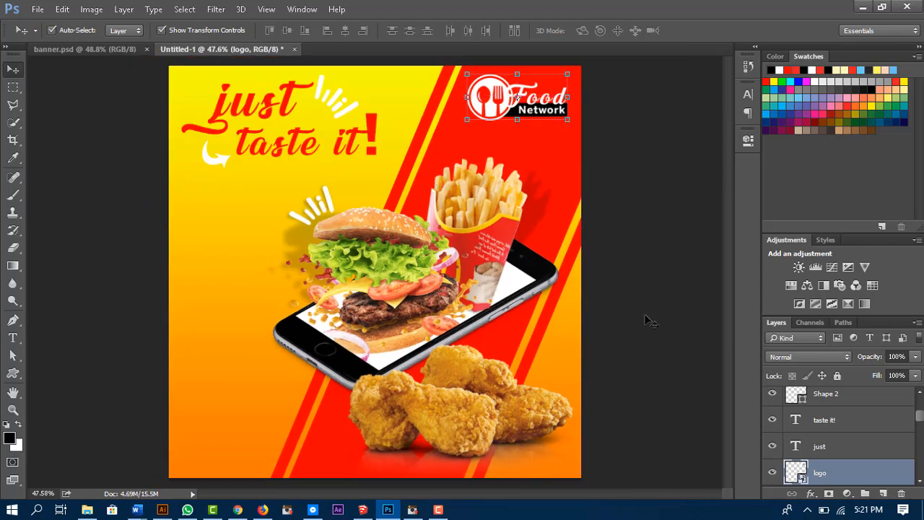
left_click(656, 324)
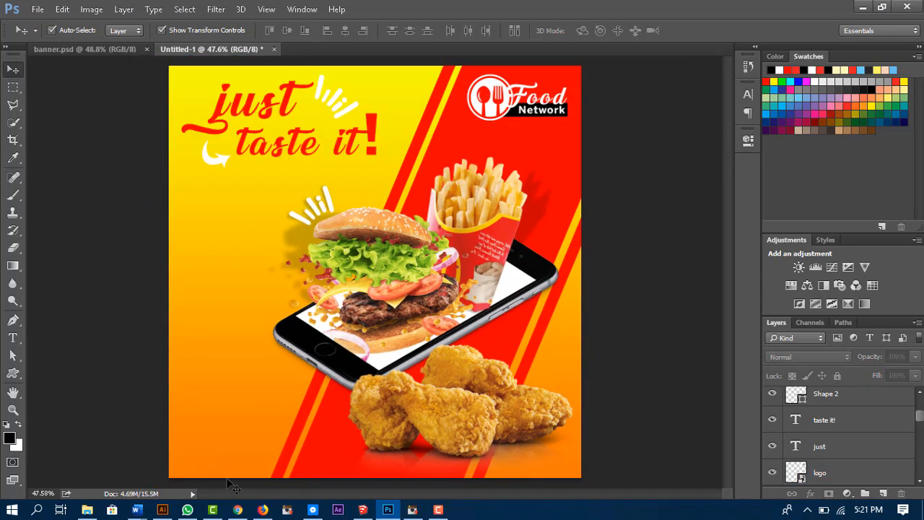
Step: Place the Google Play button image and xHgSL.png from the Banner folder in File Explorer into the banner
left_click(86, 510)
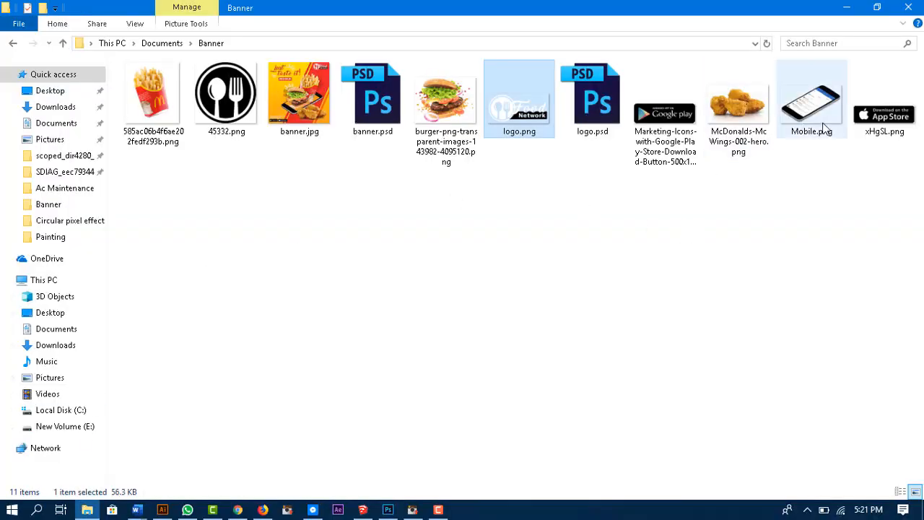
left_click(874, 127)
left_click(647, 108, "ctrl")
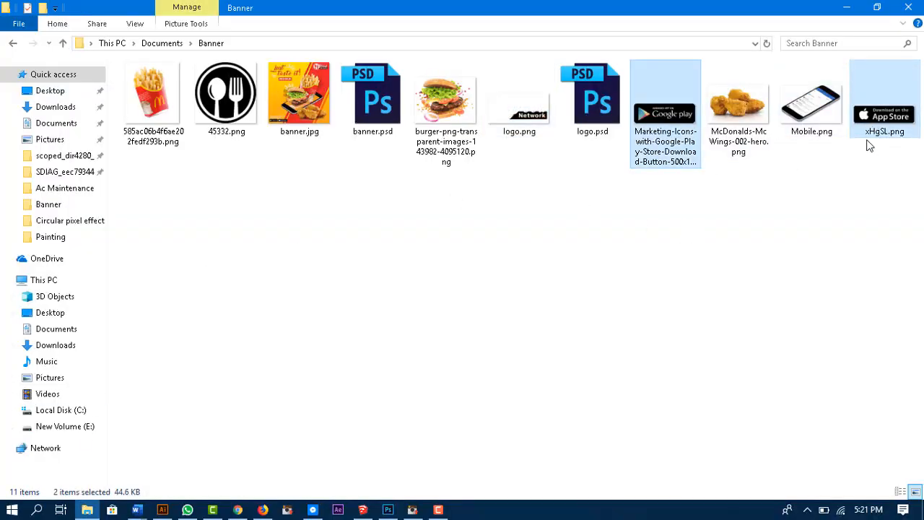
left_click_drag(881, 108, 259, 363)
left_click_drag(503, 311, 406, 281)
left_click(478, 32)
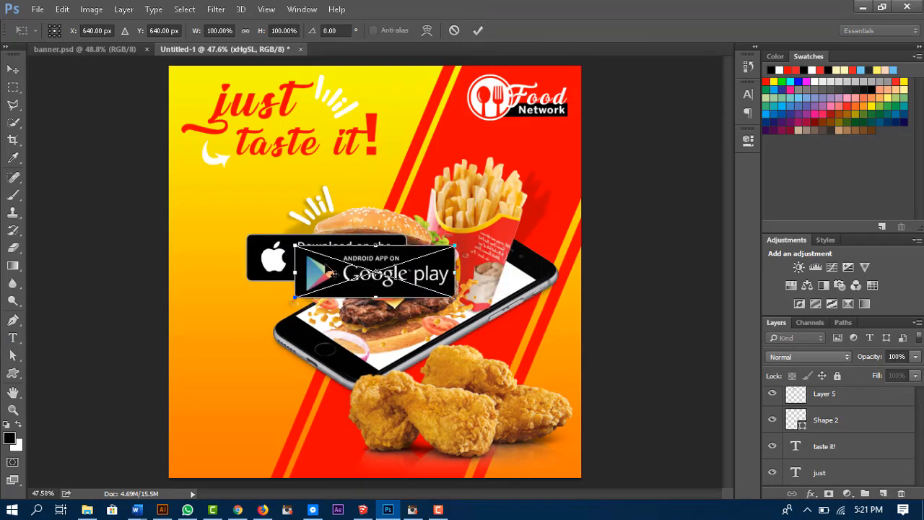
left_click(479, 31)
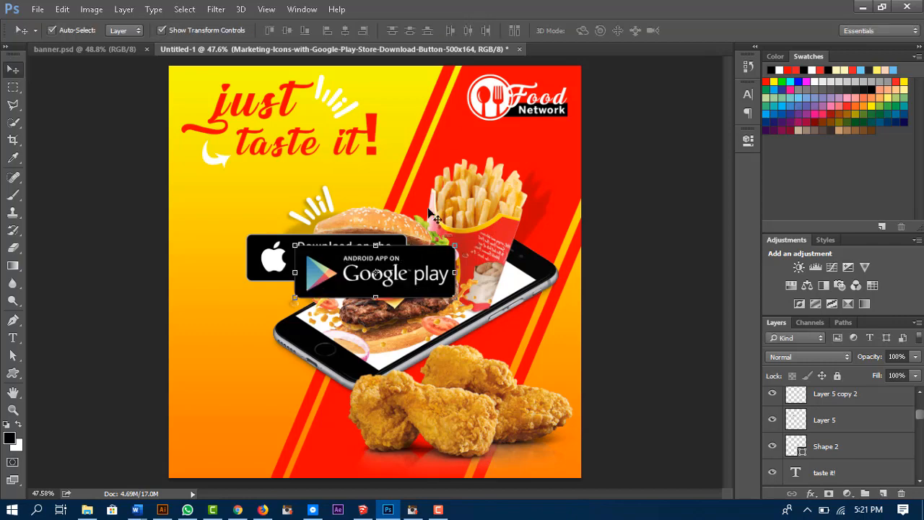
Step: Shrink both store badges and set them side by side at the banner's lower-left corner, the App Store badge at about 38%
left_click_drag(376, 273, 254, 441)
left_click_drag(334, 413, 263, 438)
left_click_drag(304, 269, 339, 312)
left_click_drag(361, 383, 369, 439)
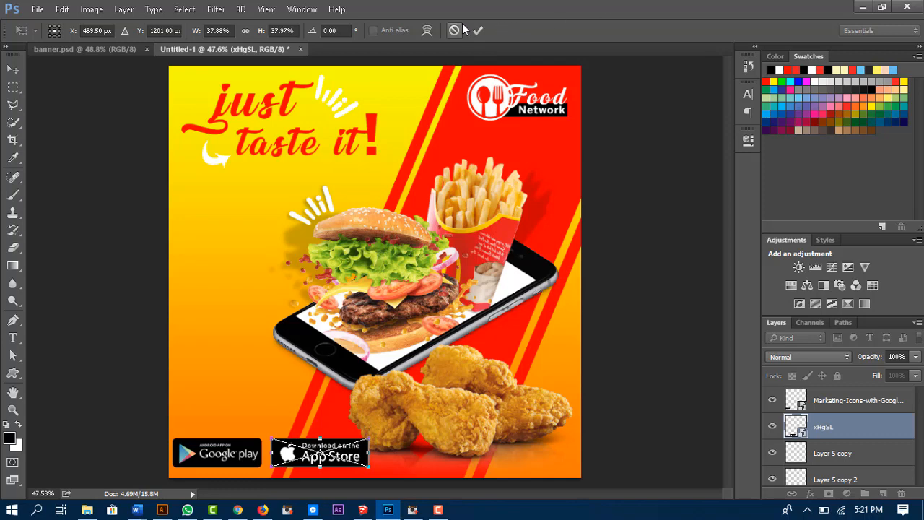
left_click(484, 33)
Step: Move both store badges slightly inward from the banner's edge and scale them together to about 76%
left_click(230, 455, "shift")
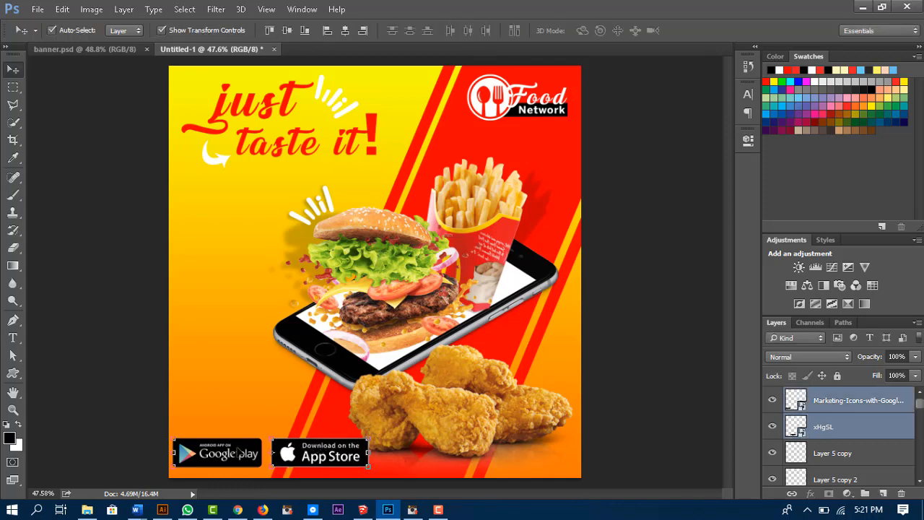
left_click_drag(241, 454, 250, 453)
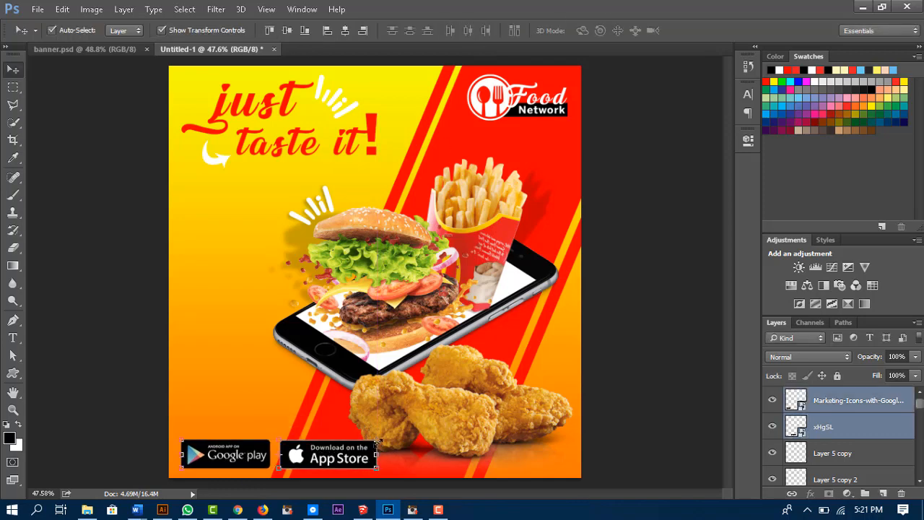
left_click_drag(377, 442, 331, 445)
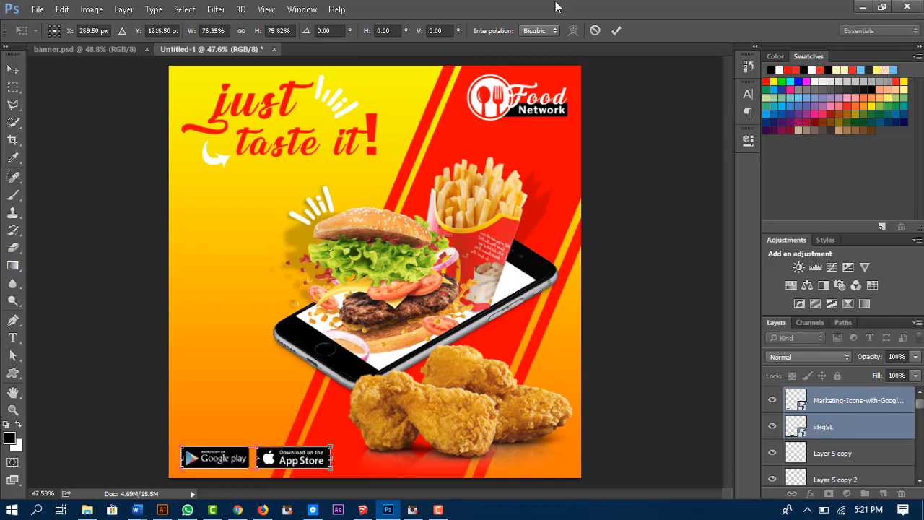
left_click(616, 30)
Step: Align the App Store badge vertically with the Google Play badge and lower both slightly
key("z")
left_click_drag(263, 437, 424, 314)
key("v")
left_click(440, 454)
mouse_move(422, 354)
left_mouse_down()
mouse_move(415, 354)
mouse_move(422, 352)
left_mouse_up()
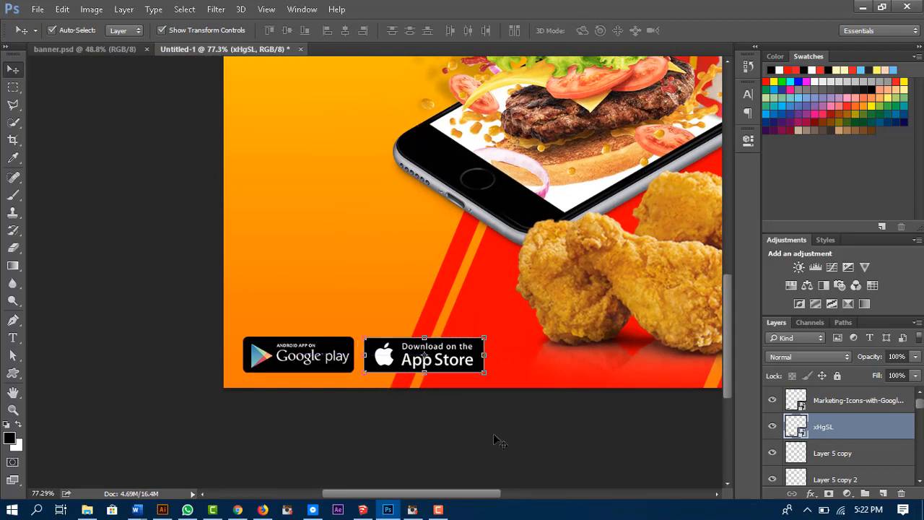
left_click(315, 354, "shift")
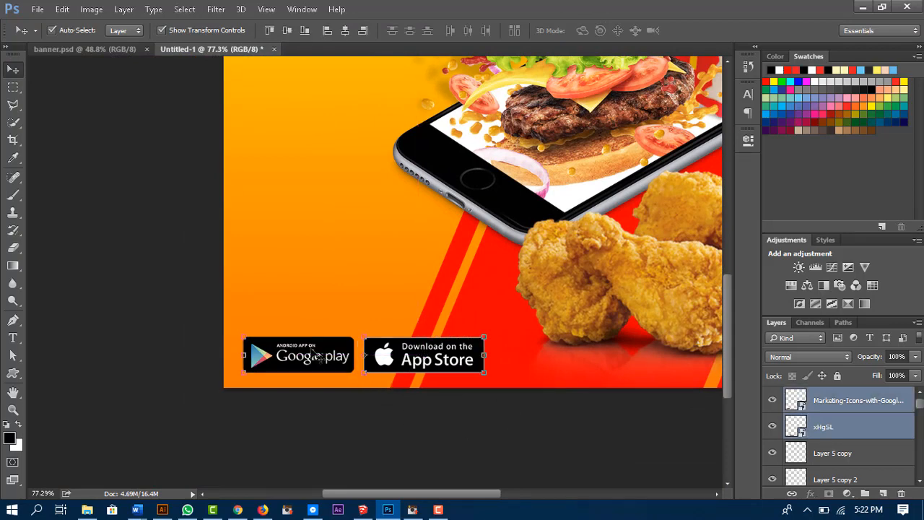
left_click_drag(315, 354, 315, 358)
left_click(505, 450)
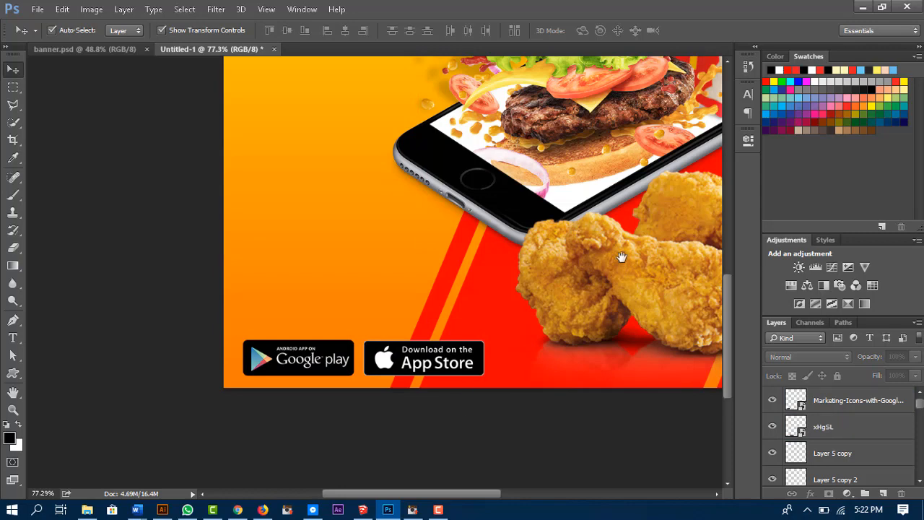
Step: Add the black text "For Discount & Updates Download Our App" above the Google Play badge in BentonSans Bold at 2.82 pt
left_click_drag(621, 257, 510, 350)
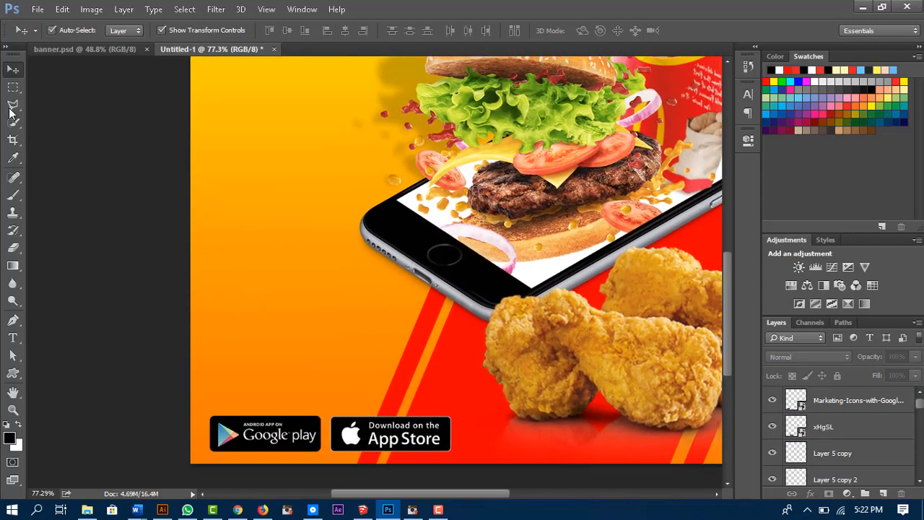
key("t")
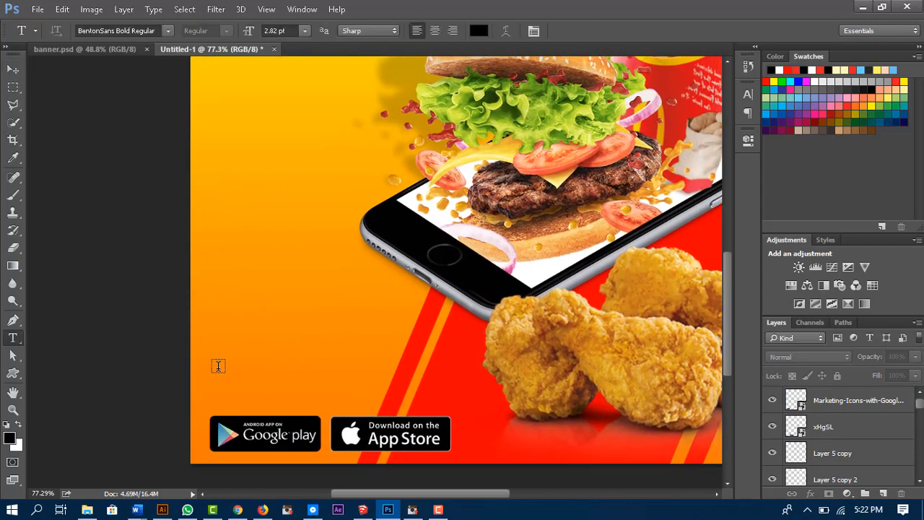
left_click(237, 362)
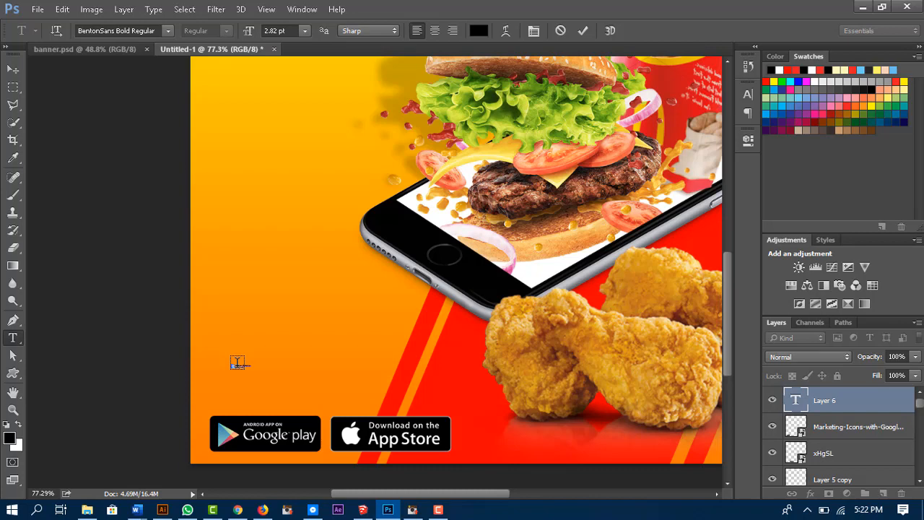
key("ctrl+Return")
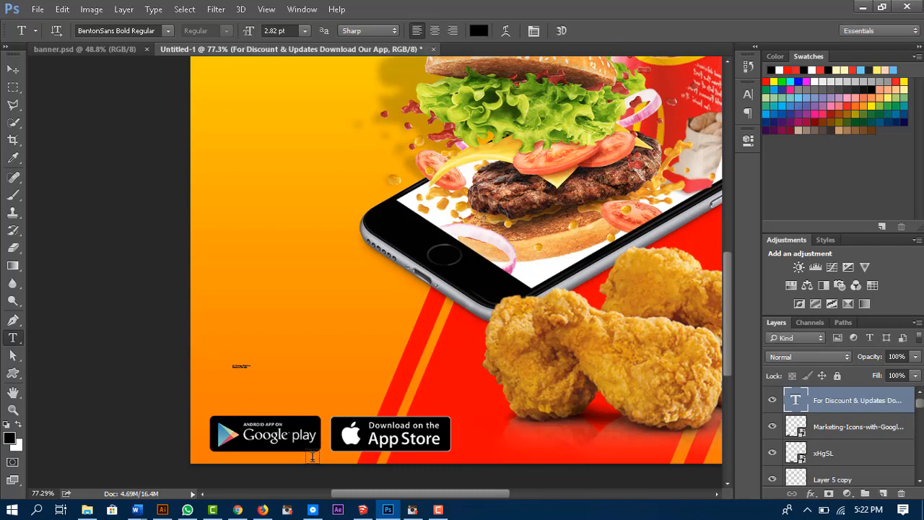
Step: Enlarge the download-app caption to about 30.1 pt and align its left edge with the Google Play badge, just above both store badges
key("v")
left_click_drag(251, 371, 328, 302)
left_click_drag(447, 261, 465, 419)
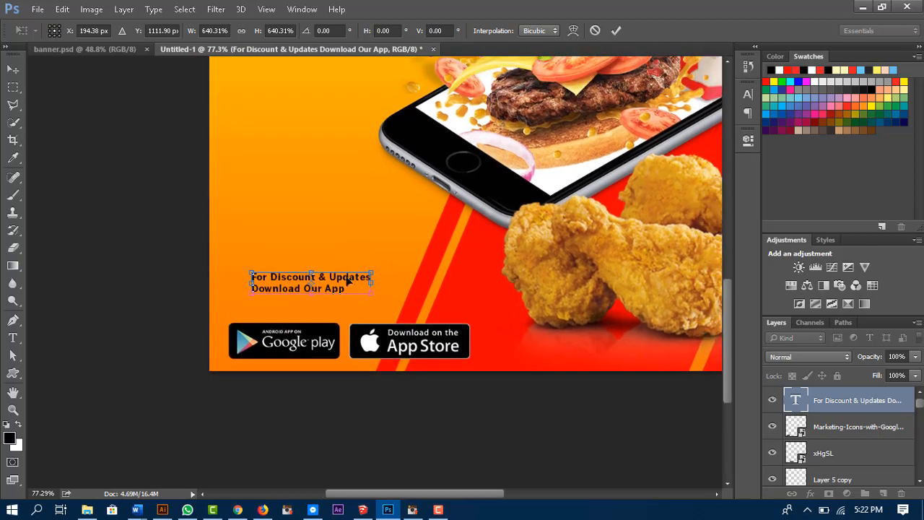
left_click_drag(410, 333, 432, 304)
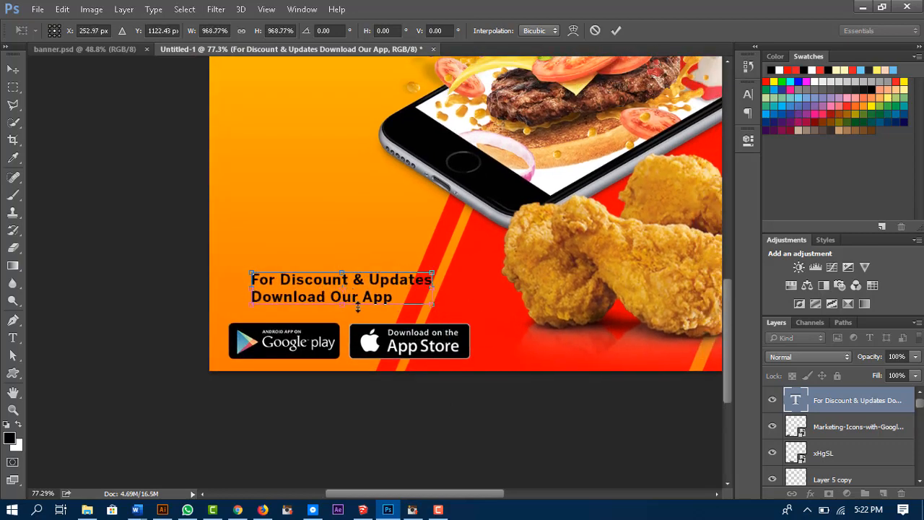
left_click_drag(352, 300, 267, 286)
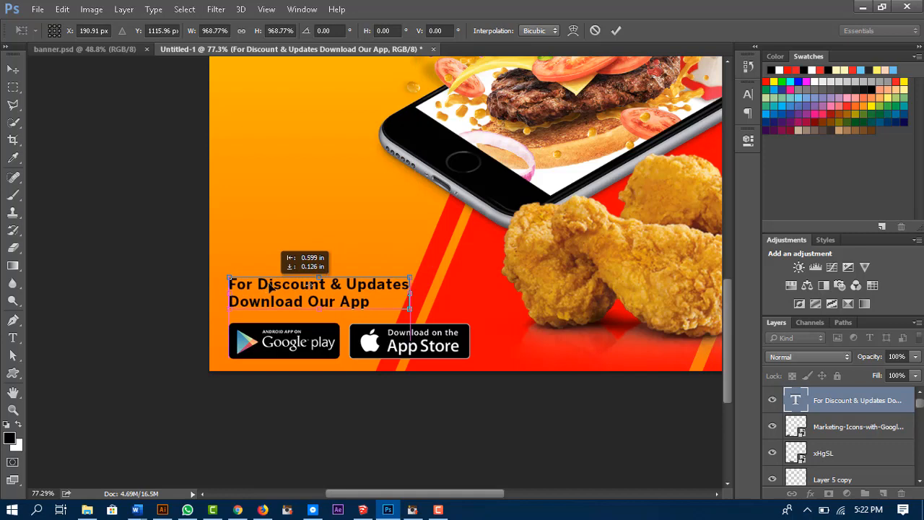
left_click_drag(409, 277, 428, 273)
left_click(615, 31)
Step: Change the download-app caption's text colour to white (ffffff) and deselect it
left_click(748, 94)
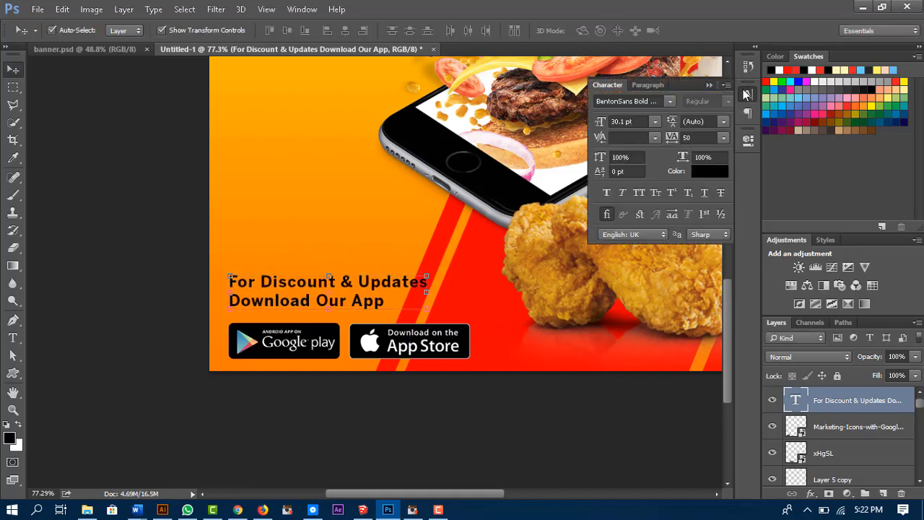
left_click(710, 172)
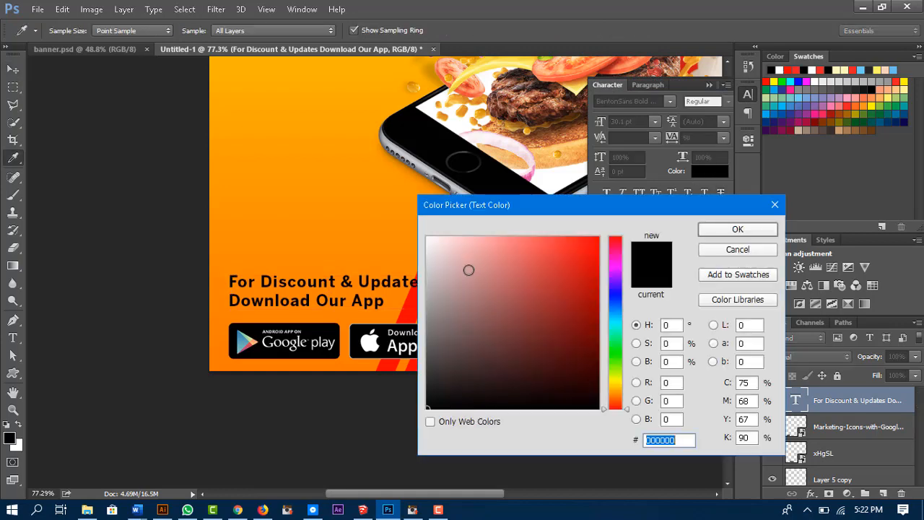
type("ffffff")
left_click(737, 230)
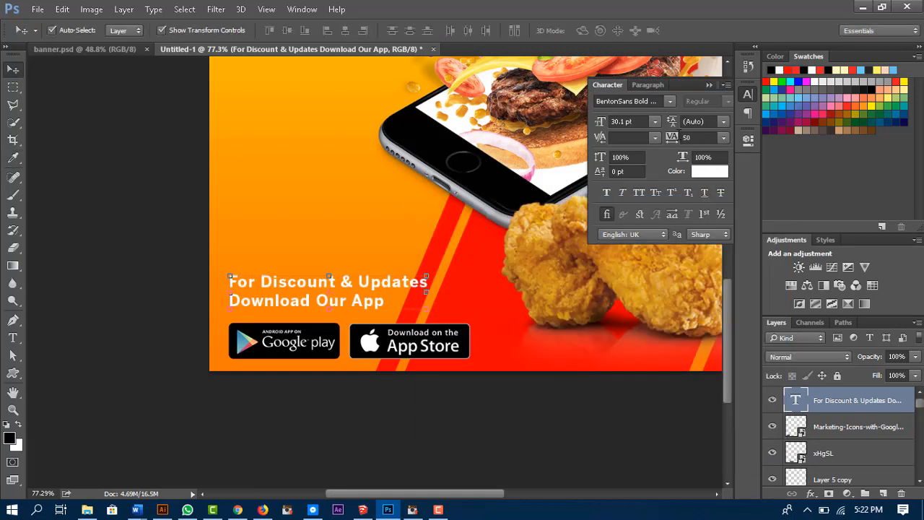
left_click(655, 101)
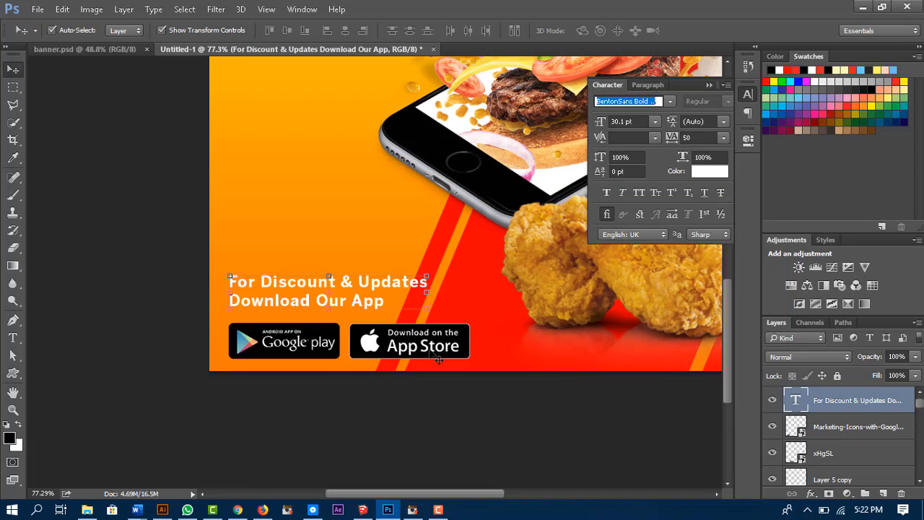
left_click(548, 434)
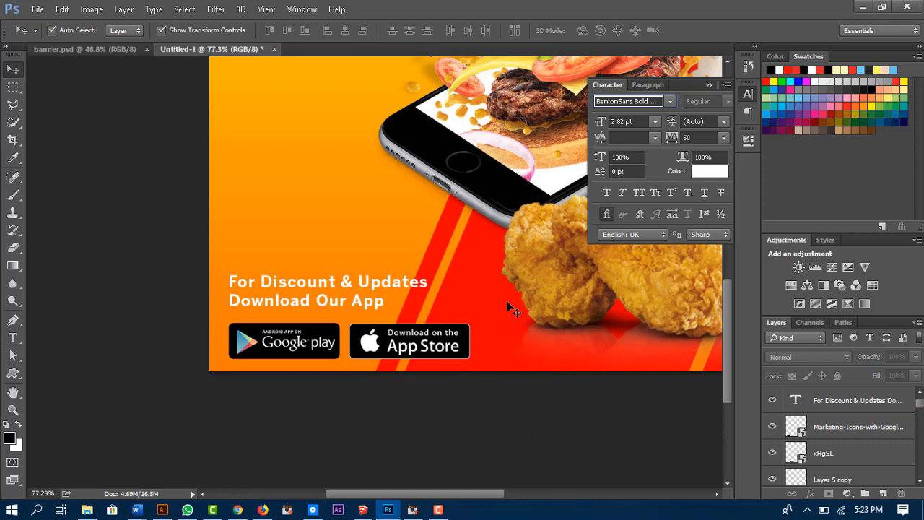
left_click(709, 85)
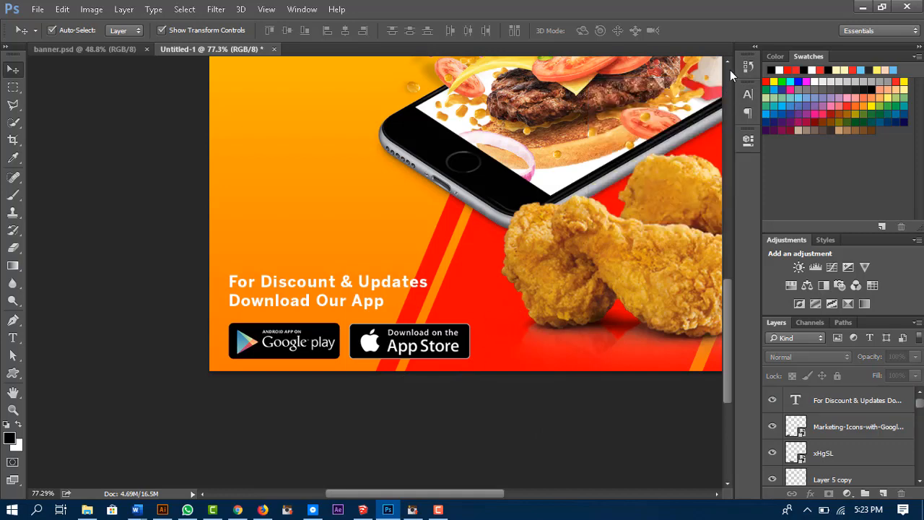
Step: Shift the "just taste it!" headline together with its exclamation mark and arrow slightly to the left
key("ctrl+0")
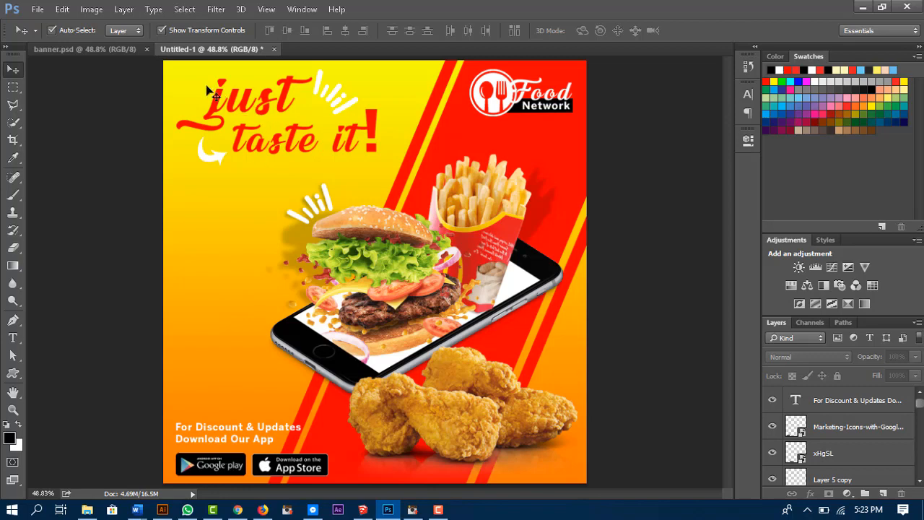
left_click(224, 103)
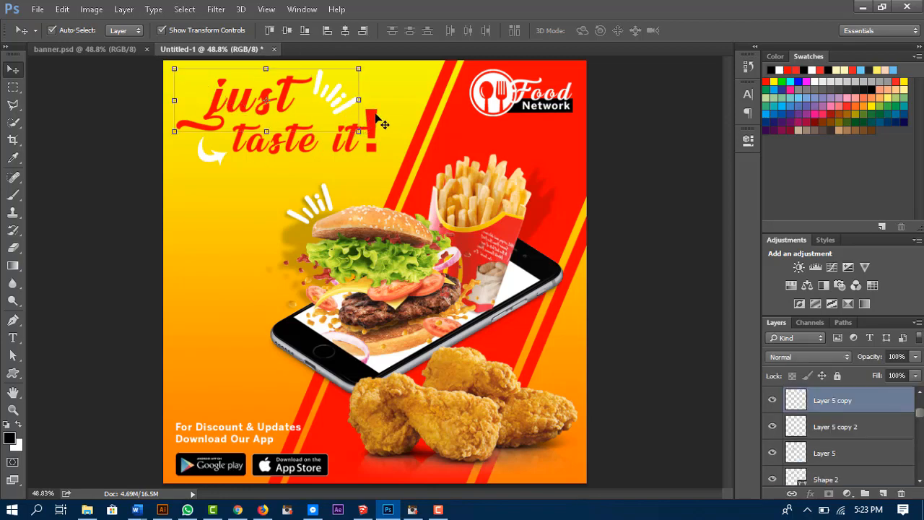
left_click(375, 114, "shift")
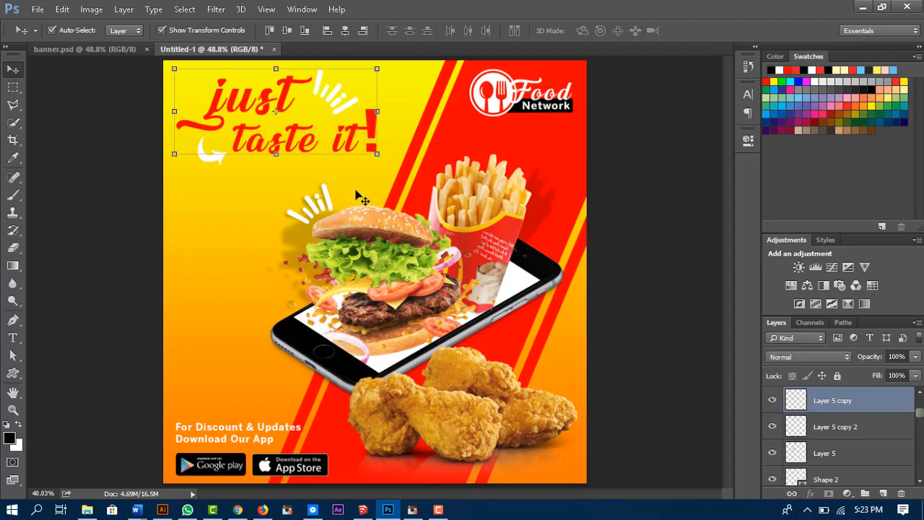
left_click(202, 146, "shift")
left_click_drag(269, 148, 261, 149)
left_click(654, 334)
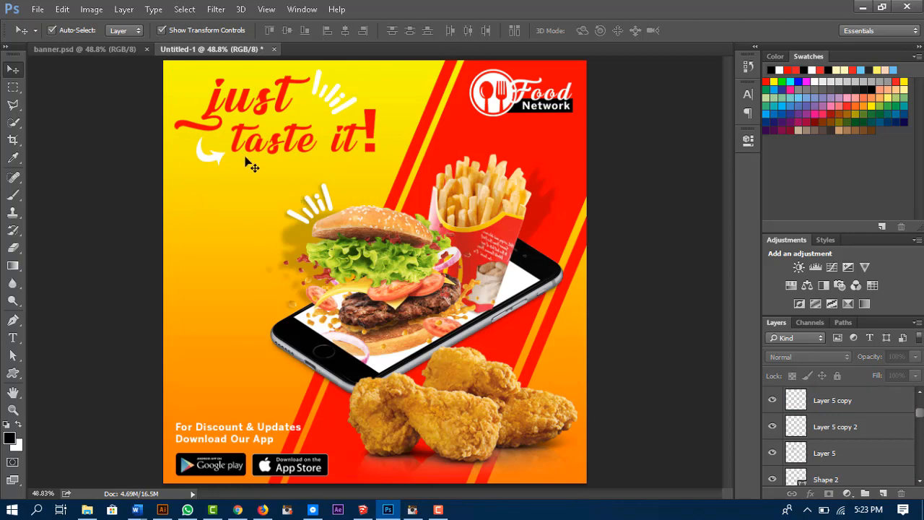
Step: Draw a black rectangle about 266 by 70 px beneath the headline and round all its corners to 10 px
key("z")
left_click_drag(275, 173, 382, 301)
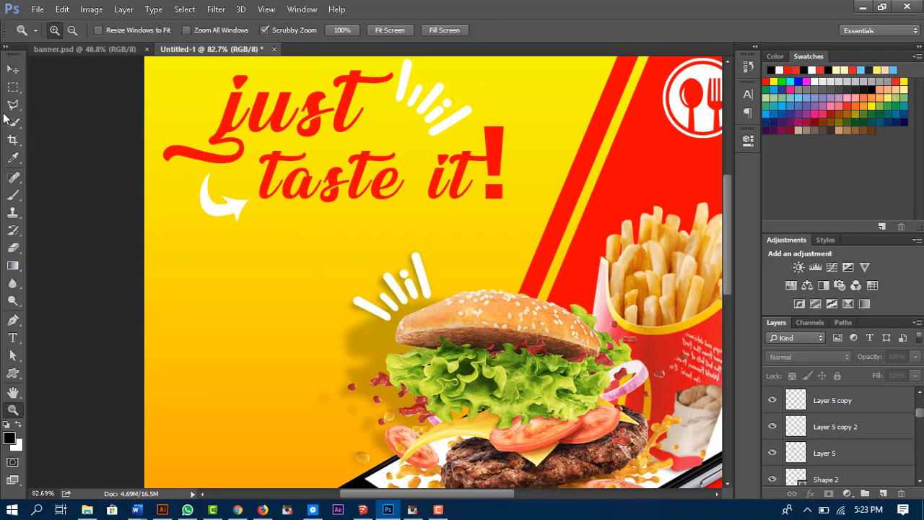
left_click(13, 373)
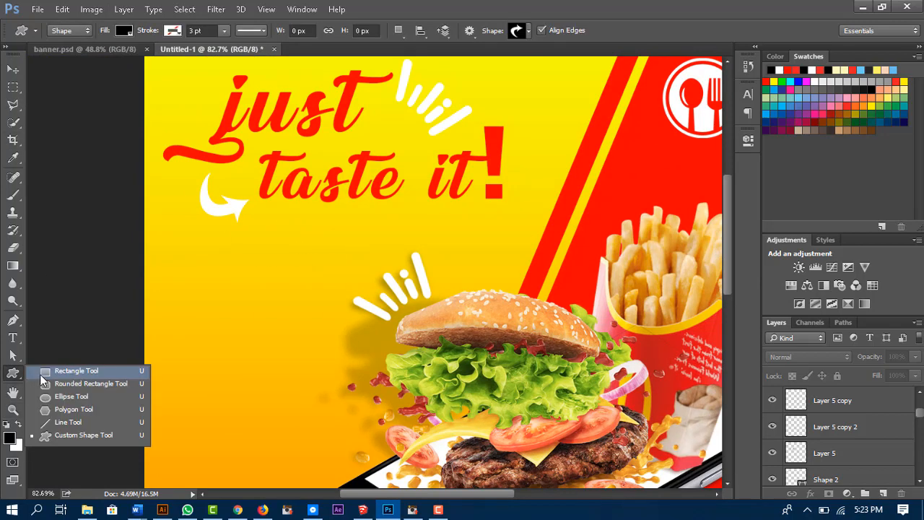
left_click(40, 374)
left_click_drag(321, 235, 415, 256)
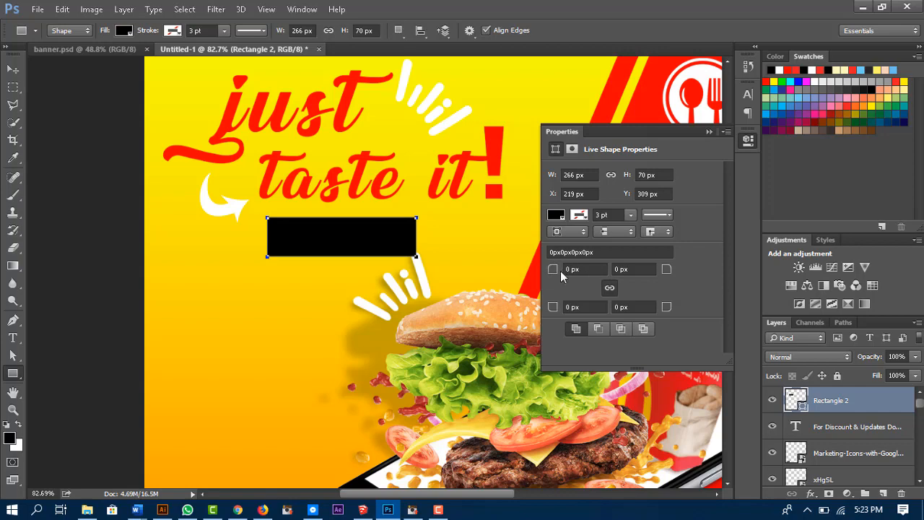
left_click(570, 270)
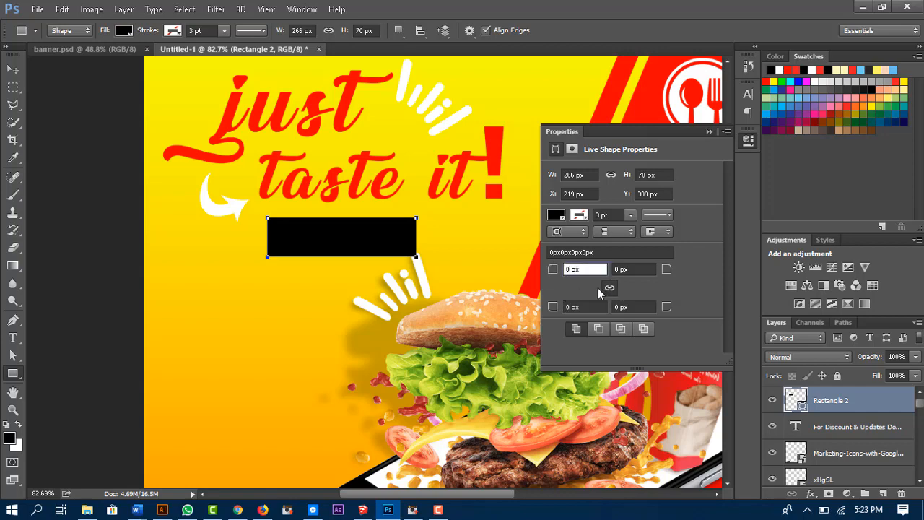
type("1")
key("Return")
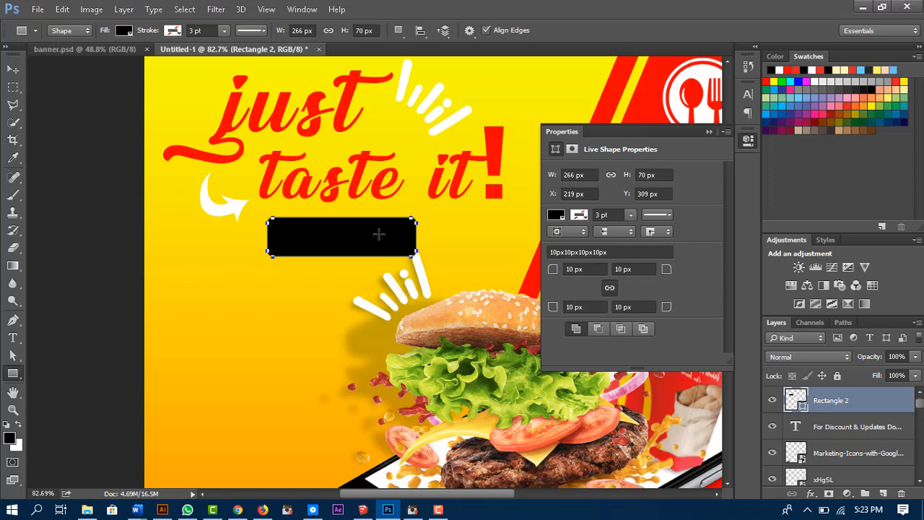
Step: Fill the rounded rectangle with the banner's red (ff0000) and nudge it slightly up and to the left
left_click(556, 215)
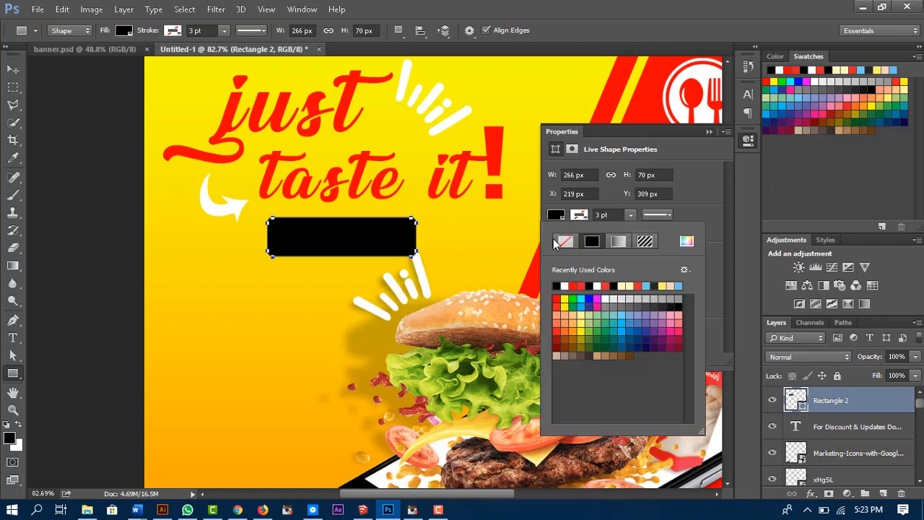
left_click(689, 239)
left_click(672, 112)
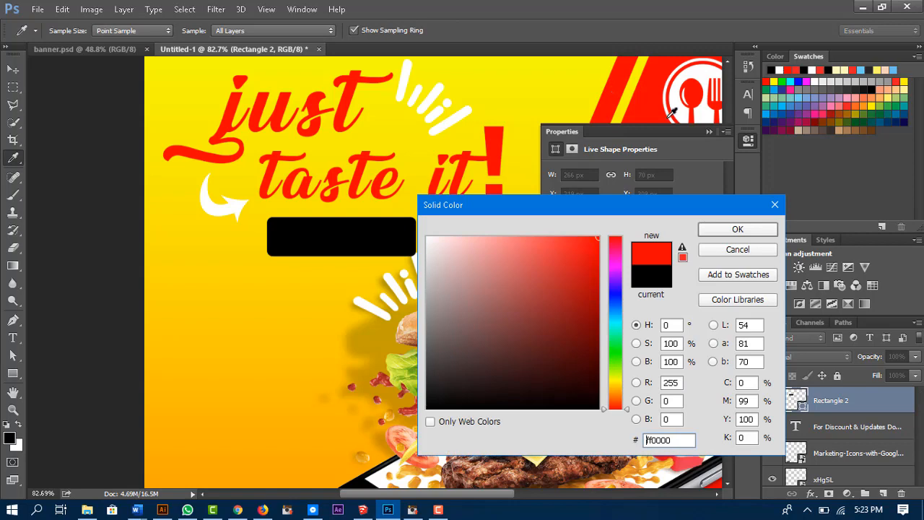
left_click(738, 230)
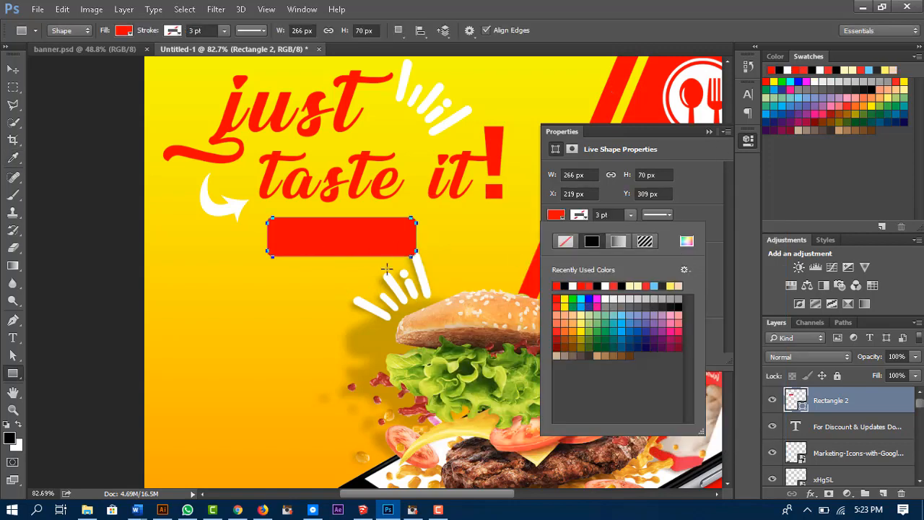
key("Escape")
key("v")
mouse_move(388, 247)
left_mouse_down()
mouse_move(371, 247)
mouse_move(383, 249)
left_mouse_up()
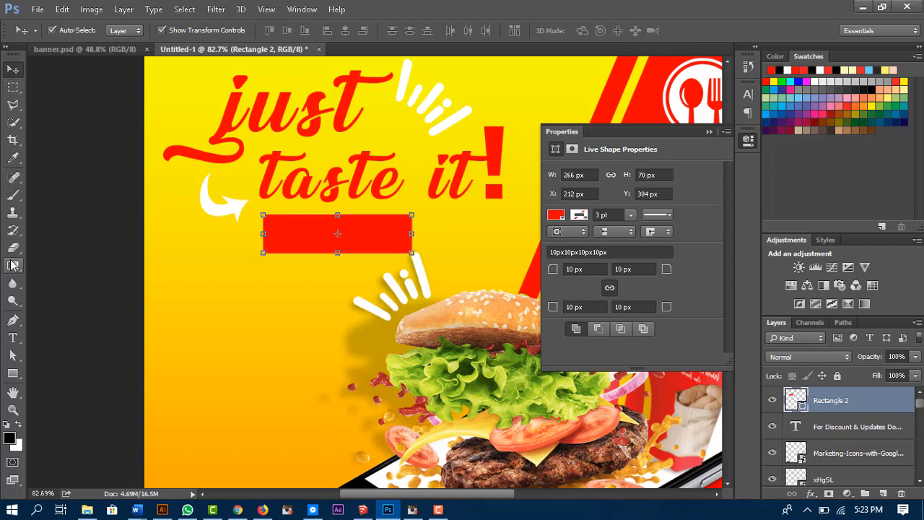
Step: Add the white text "order online", enlarge it to about 2343%, and place it over the red rounded rectangle
left_click(12, 338)
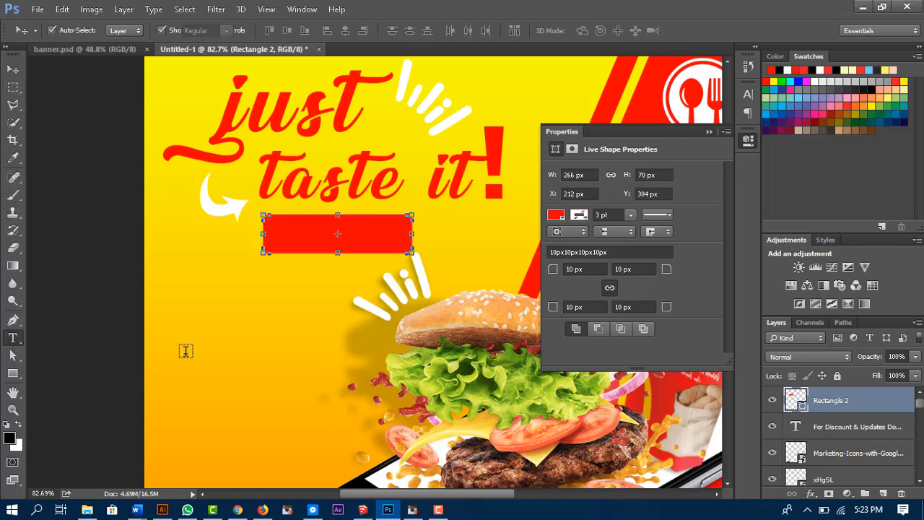
left_click(235, 341)
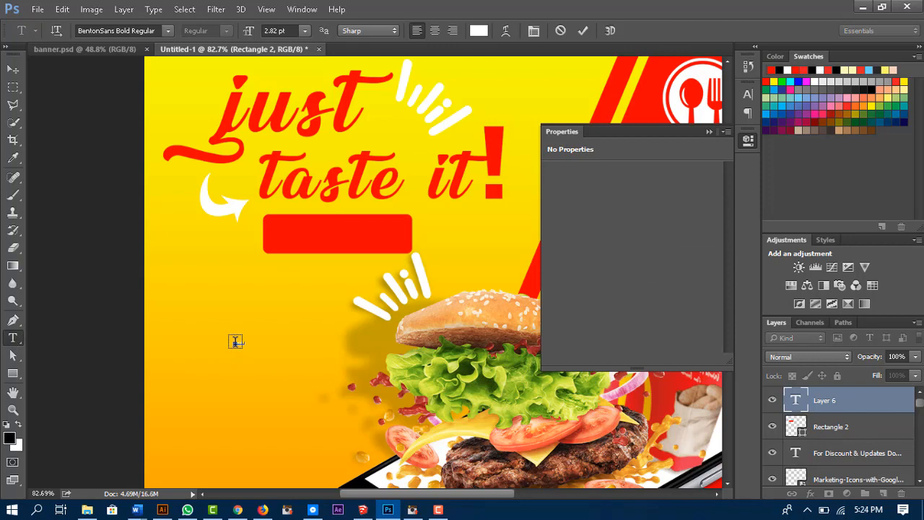
key("ctrl+Return")
left_click(13, 69)
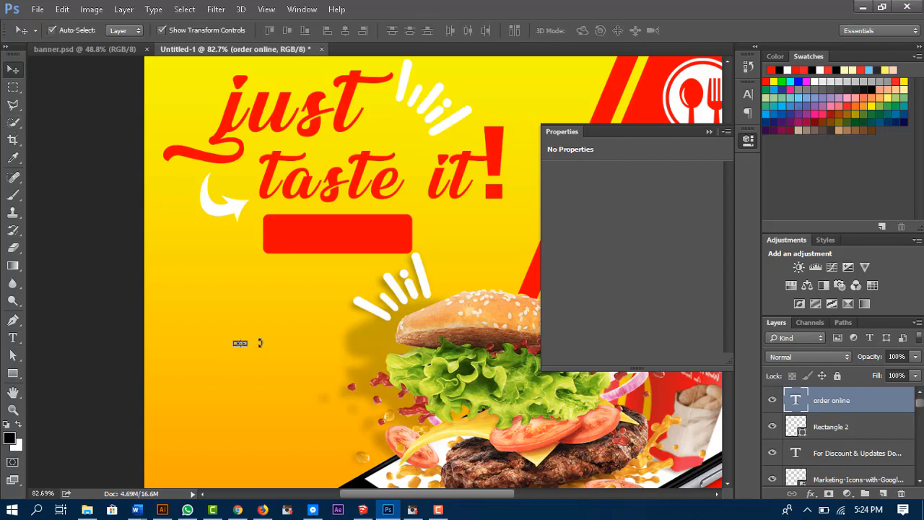
key("ctrl+t")
left_click_drag(247, 348, 476, 376)
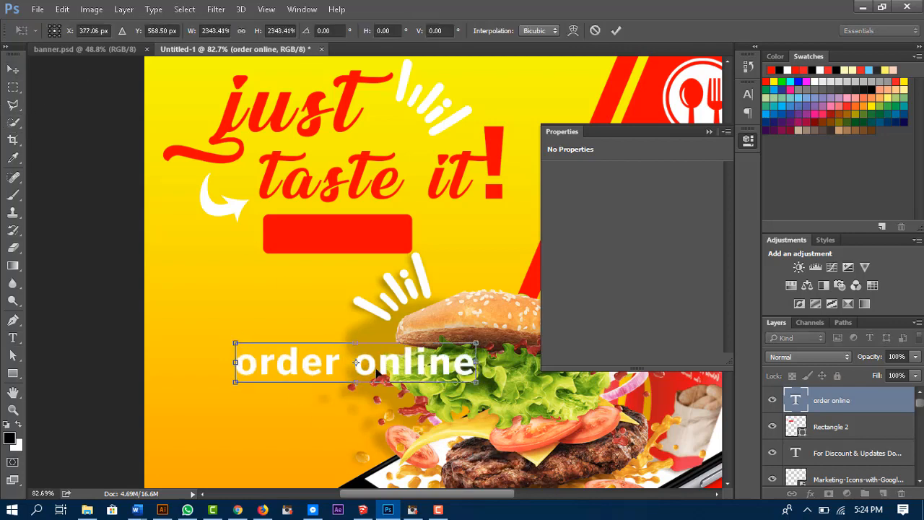
left_click_drag(354, 273, 393, 210)
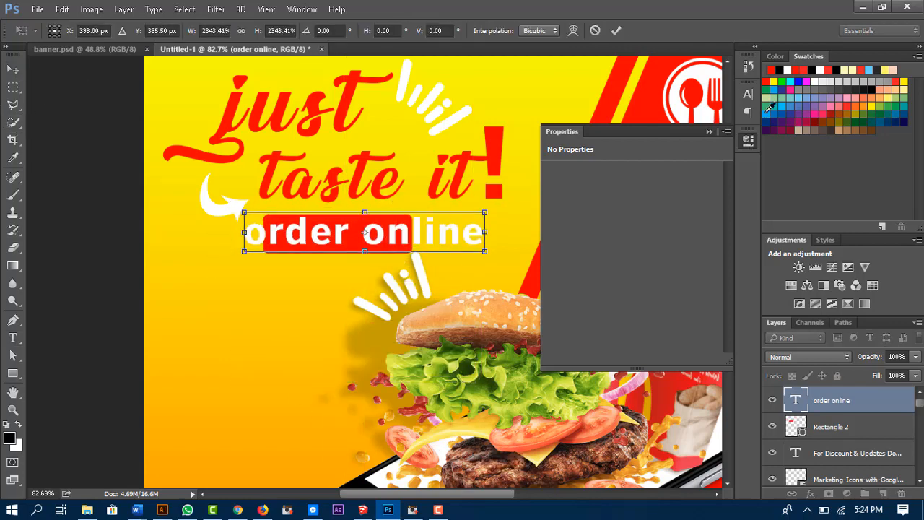
Step: Set the "order online" text to All Caps and scale it down to about 47% over the red rectangle
left_click(750, 94)
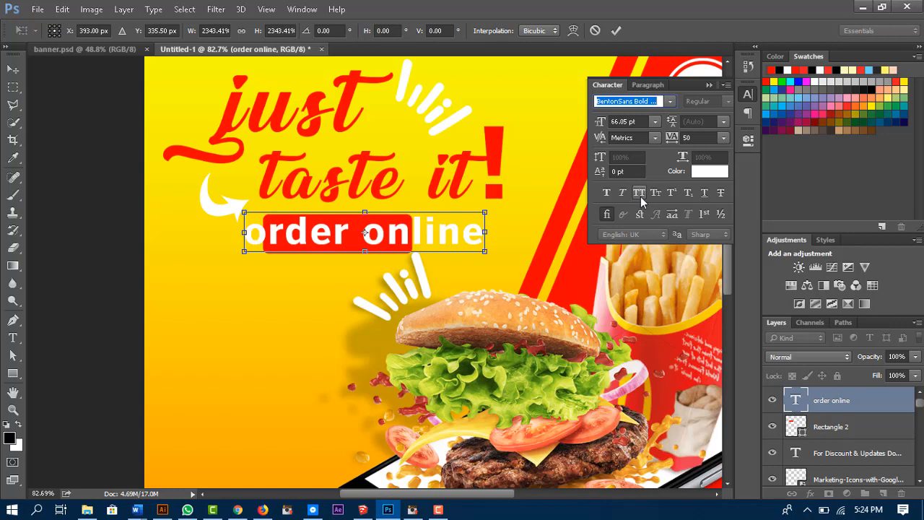
left_click(616, 31)
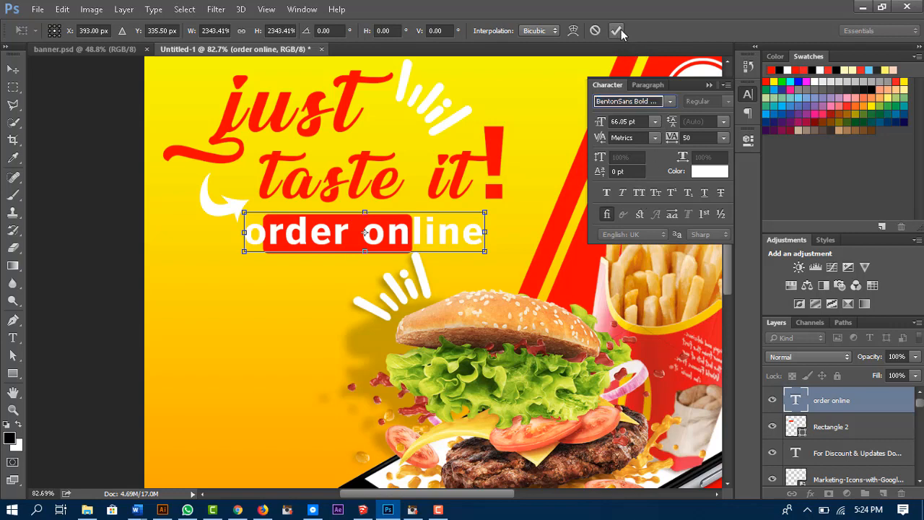
left_click(642, 193)
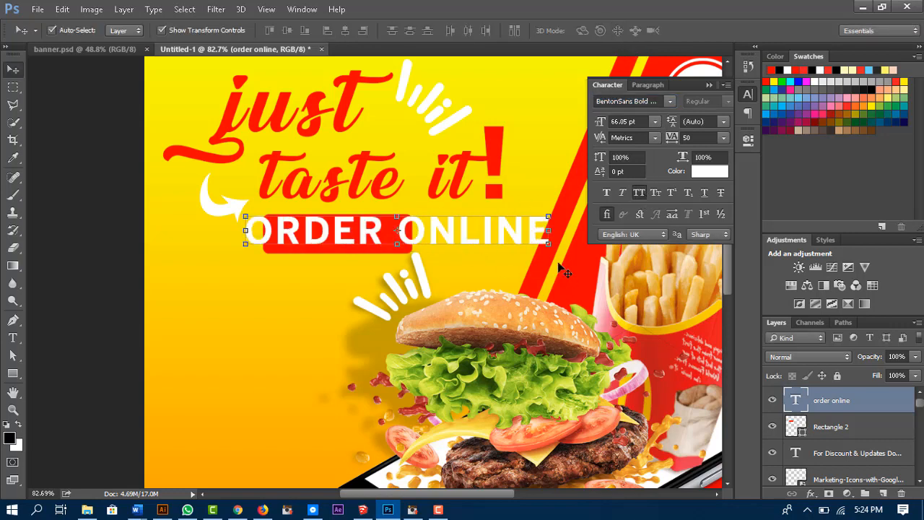
left_click_drag(548, 245, 398, 240)
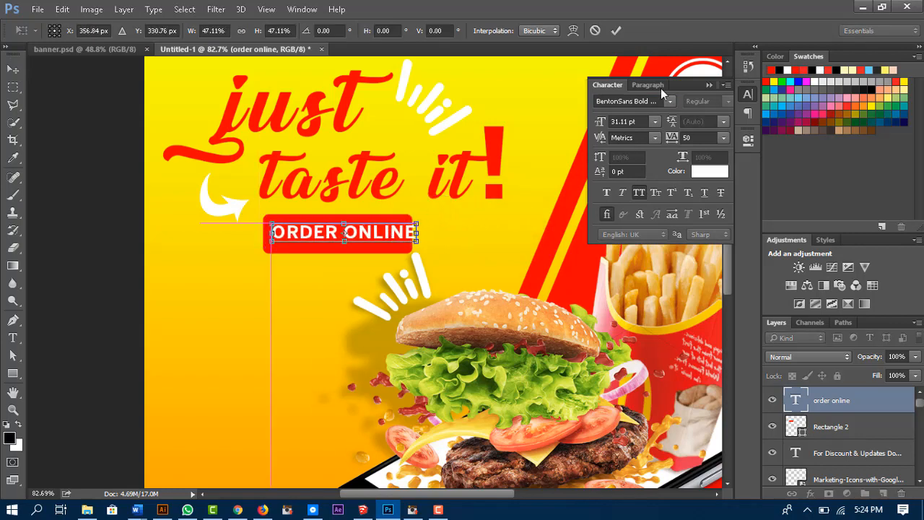
left_click(616, 30)
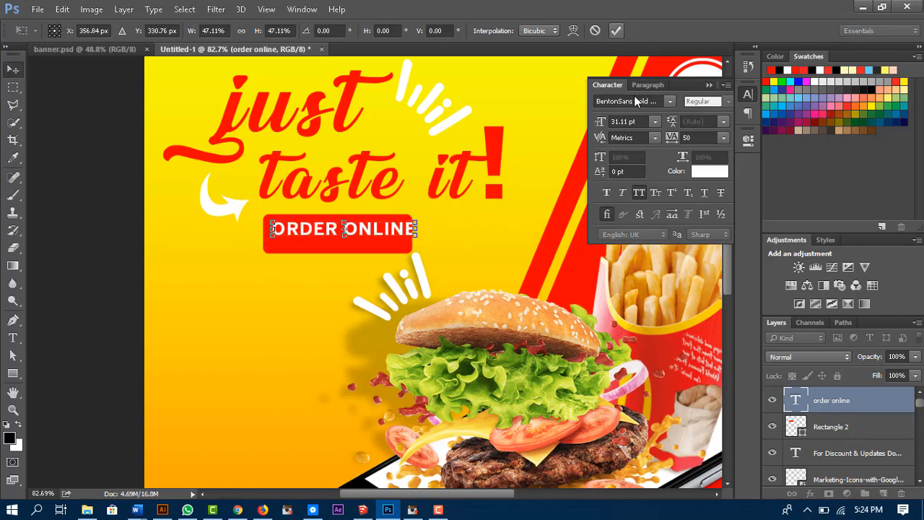
Step: Change the font of the "order online" text to Bebas Neue Bold
double_click(635, 101)
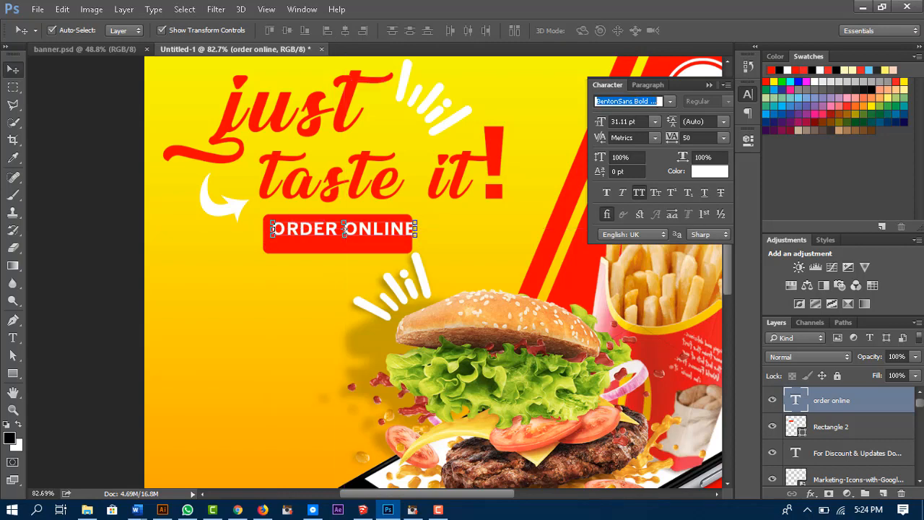
type("beb")
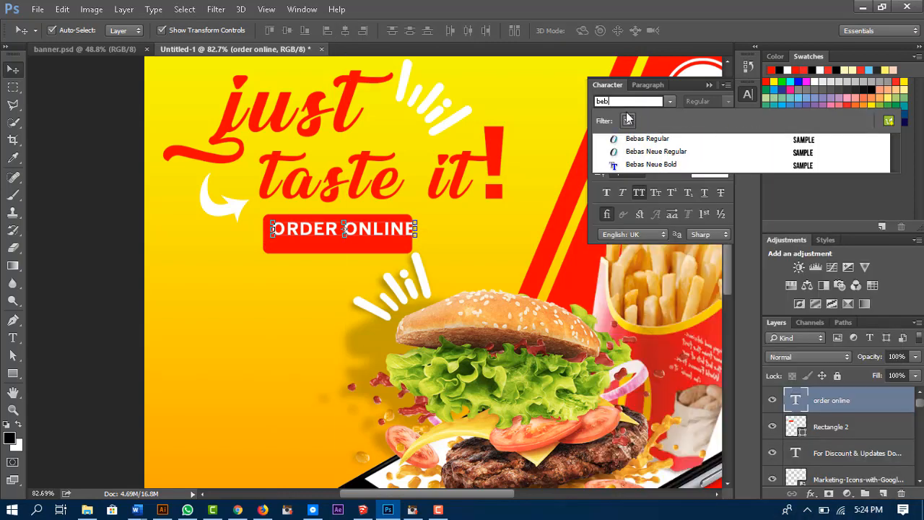
left_click(656, 166)
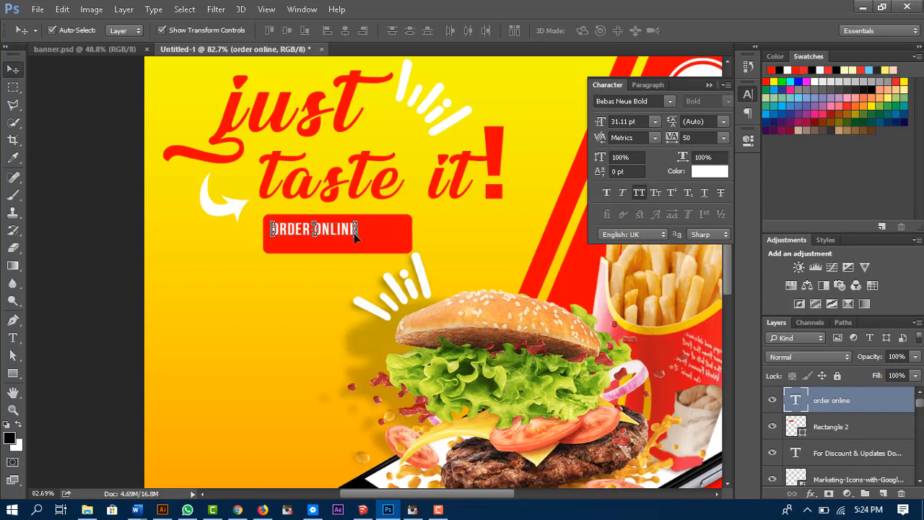
Step: Scale the "order online" text to about 159% and nudge it slightly left to center it in the red rectangle
key("ctrl+Return")
key("ctrl+t")
left_click_drag(357, 236, 408, 249)
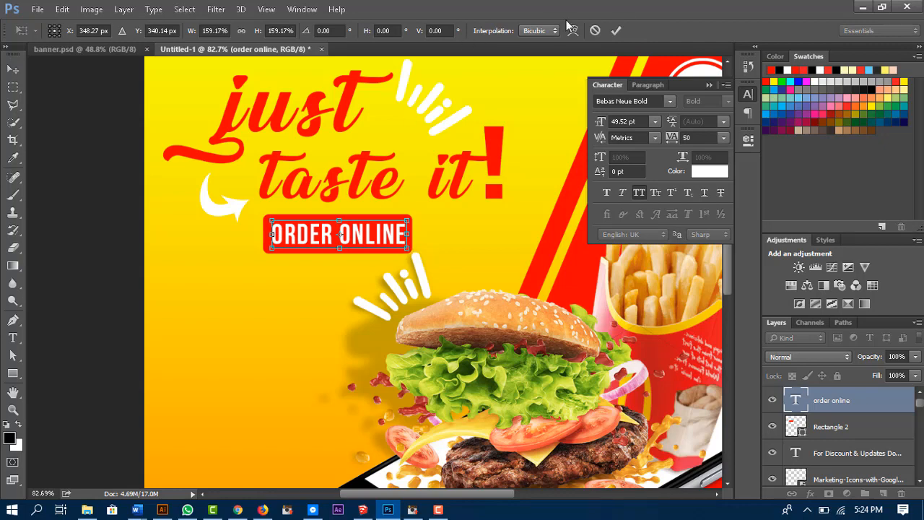
left_click(616, 30)
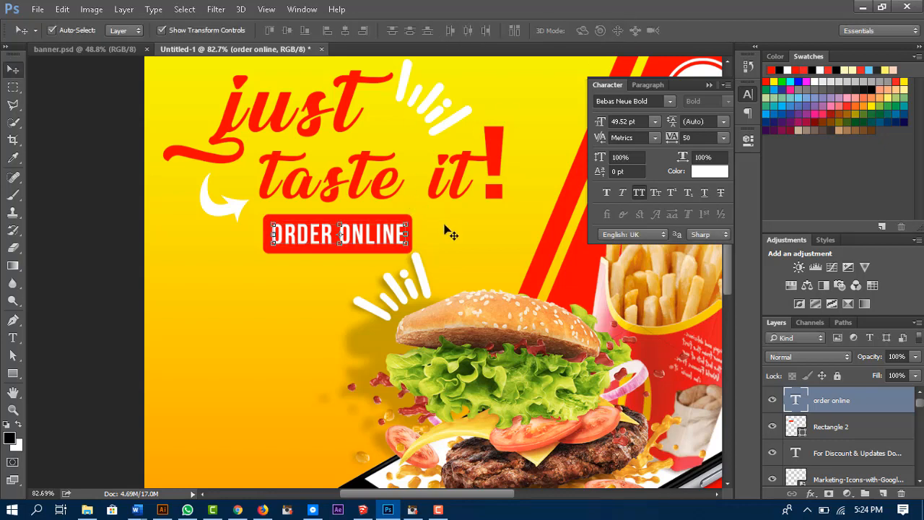
key("Left")
key("Left")
key("Left")
key("Left")
key("Left")
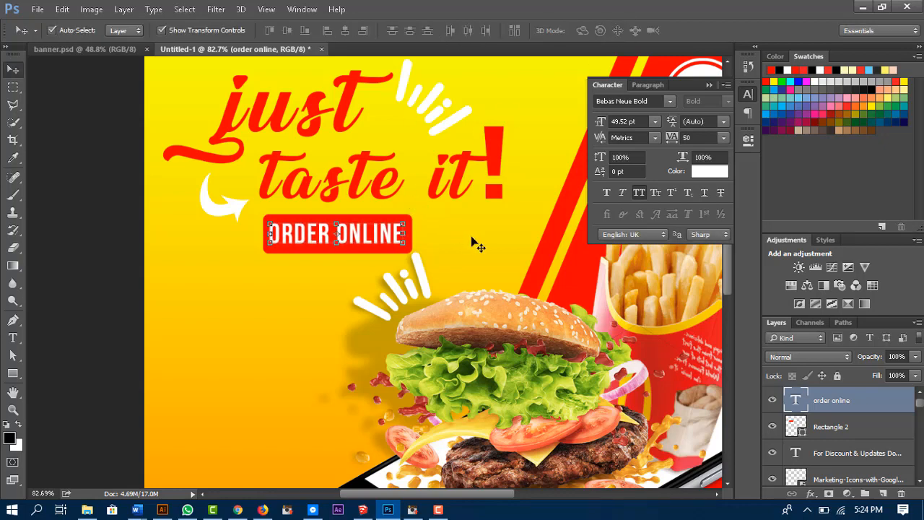
left_click(475, 281)
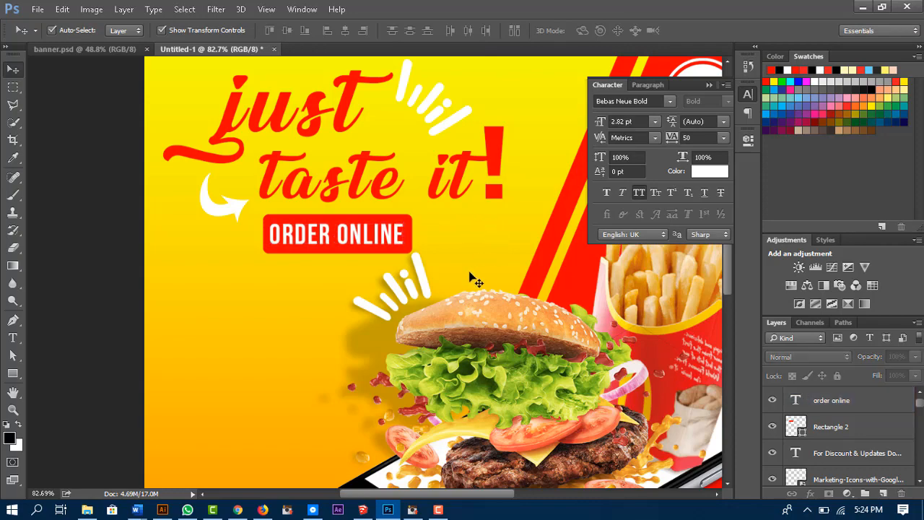
Step: Group the "order online" text with its red rectangle and duplicate the group
key("z")
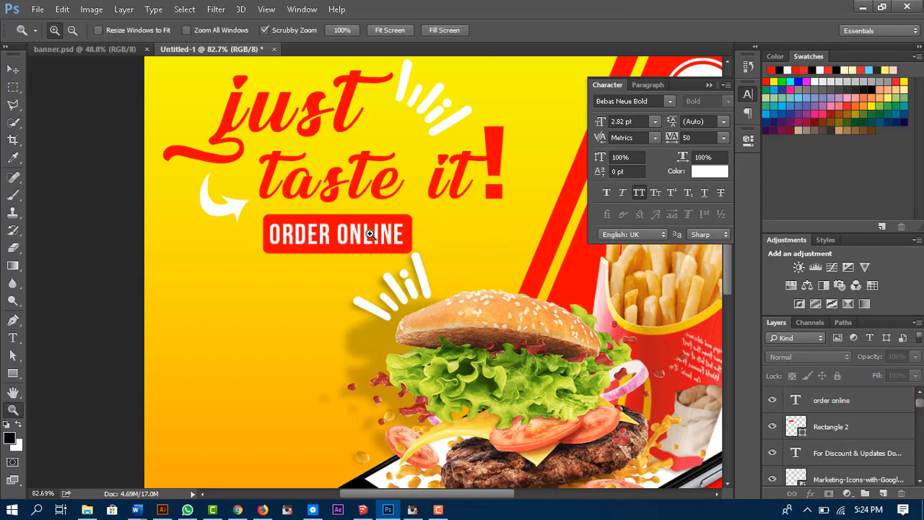
left_click_drag(369, 234, 395, 257)
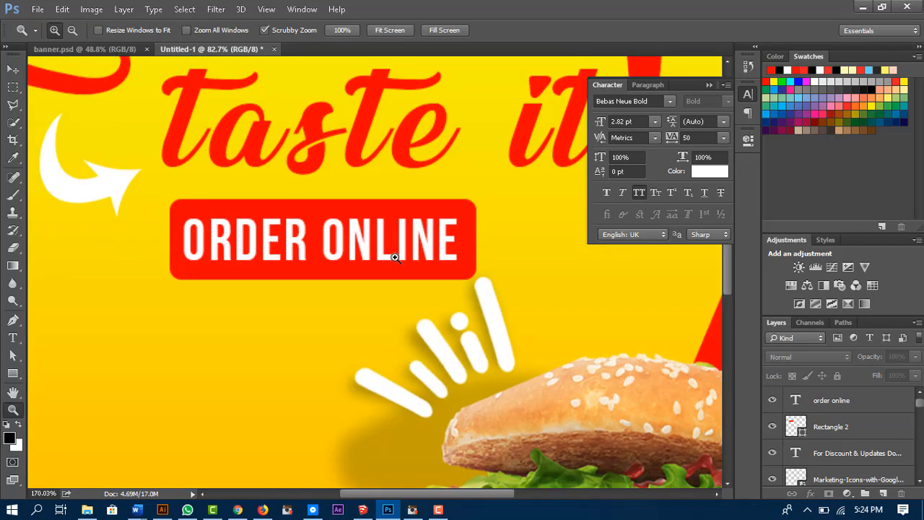
key("v")
left_click(378, 251)
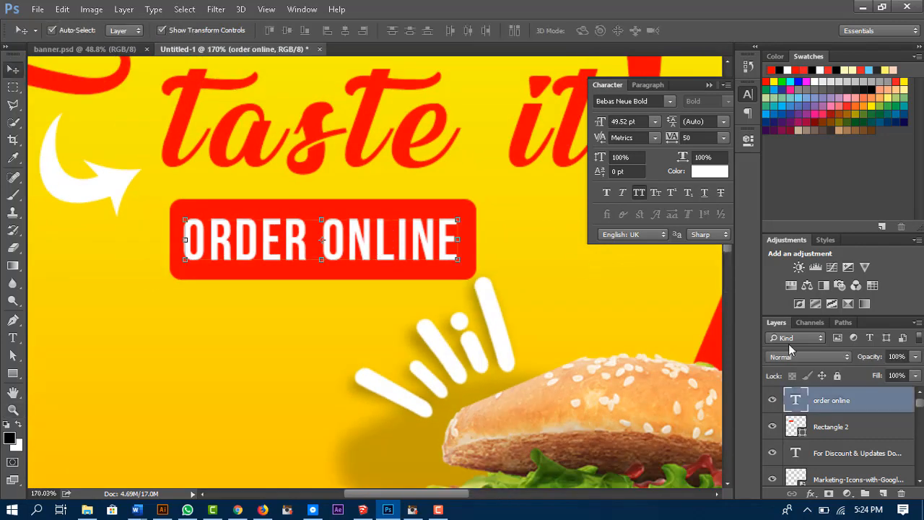
left_click(844, 429, "shift")
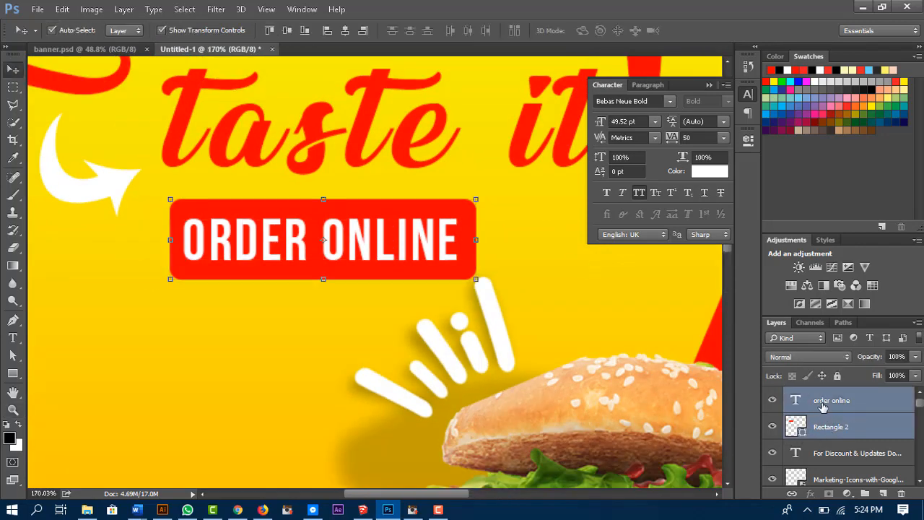
key("ctrl+g")
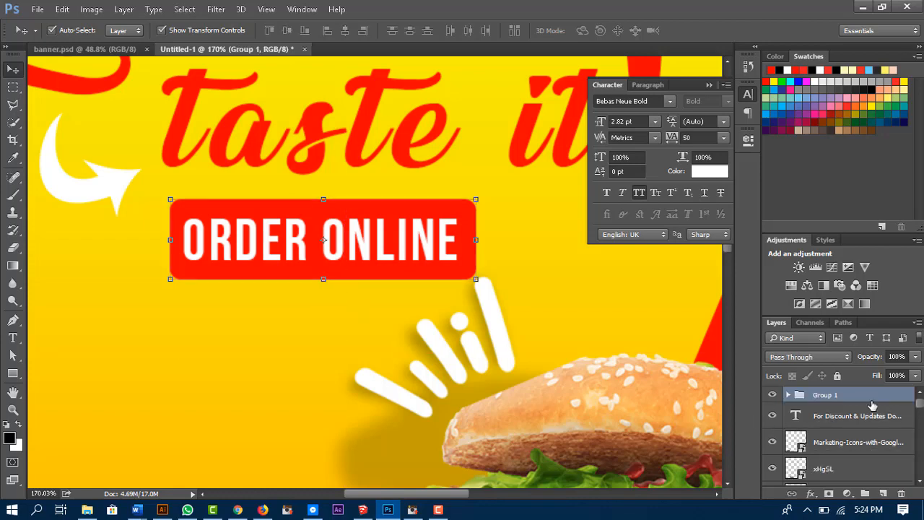
key("ctrl")
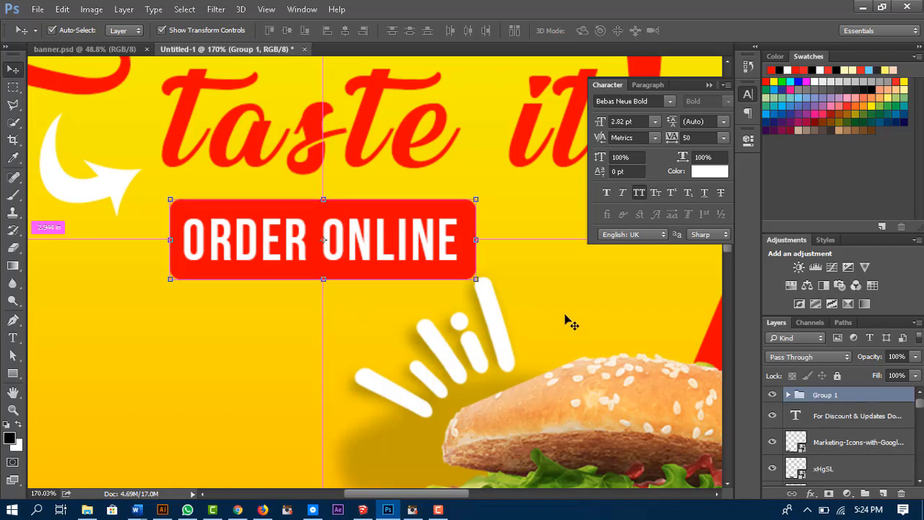
key("ctrl+j")
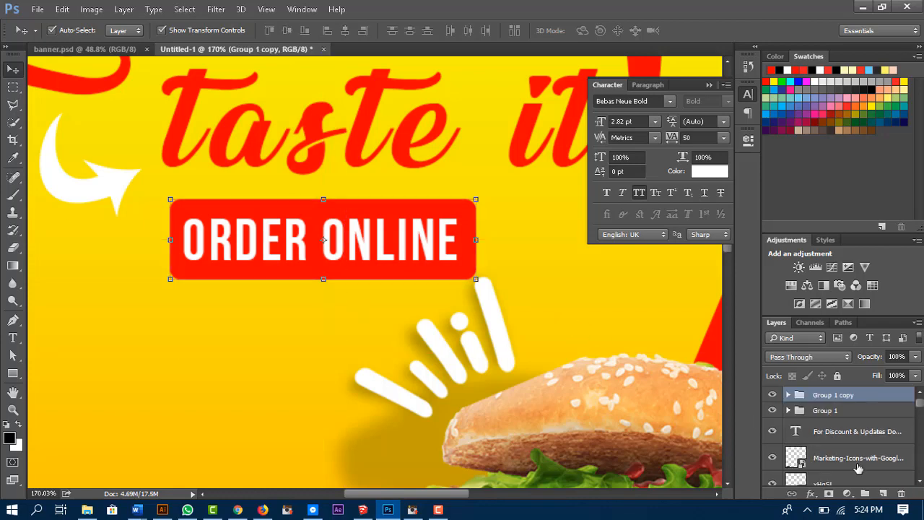
Step: Rename both the original group and its copy as Button
double_click(828, 412)
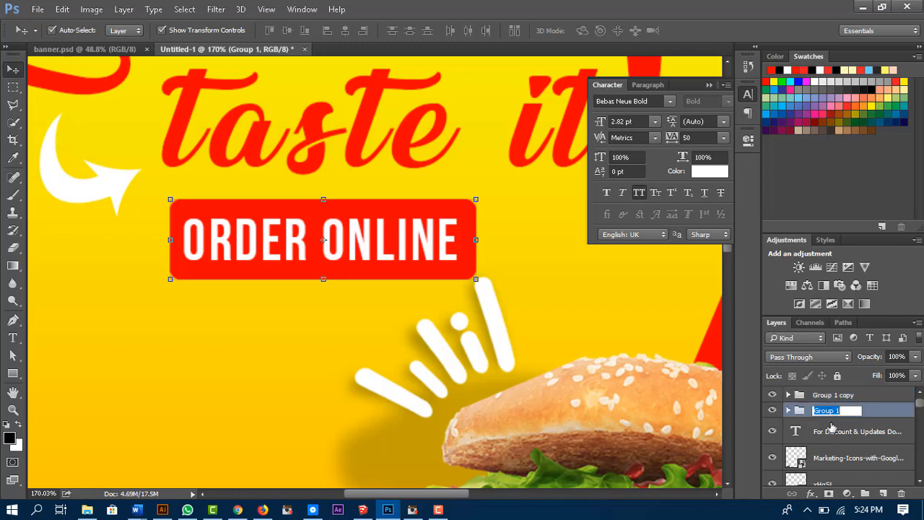
type("Button")
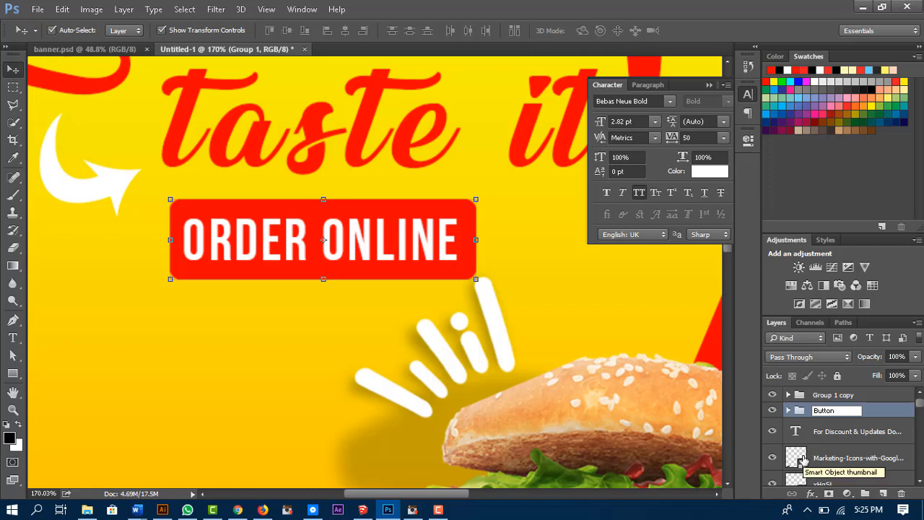
double_click(838, 394)
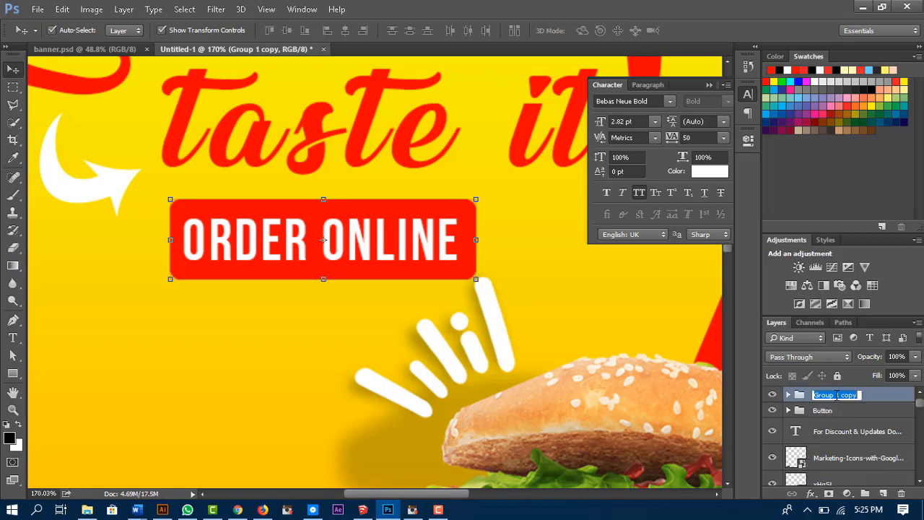
type("Button")
key("Return")
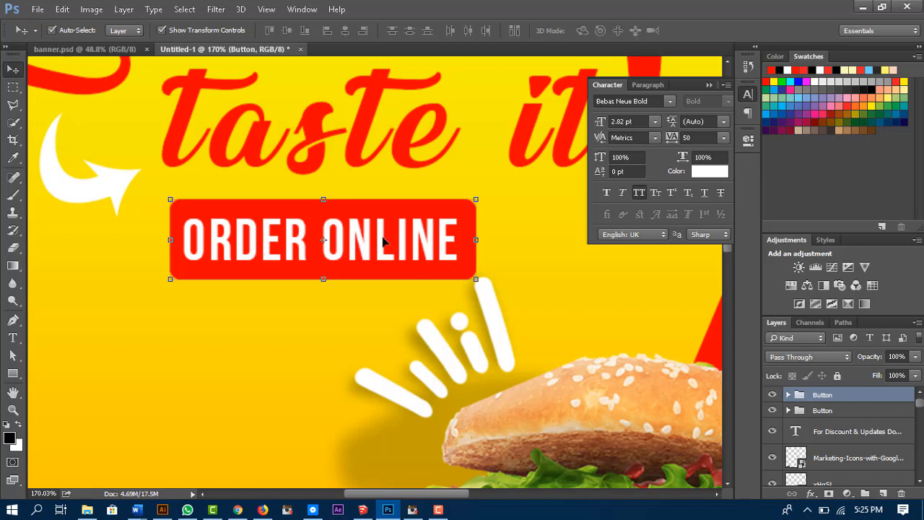
Step: Move the copied button group directly below the original and flip it vertically to form a reflection
key("ctrl")
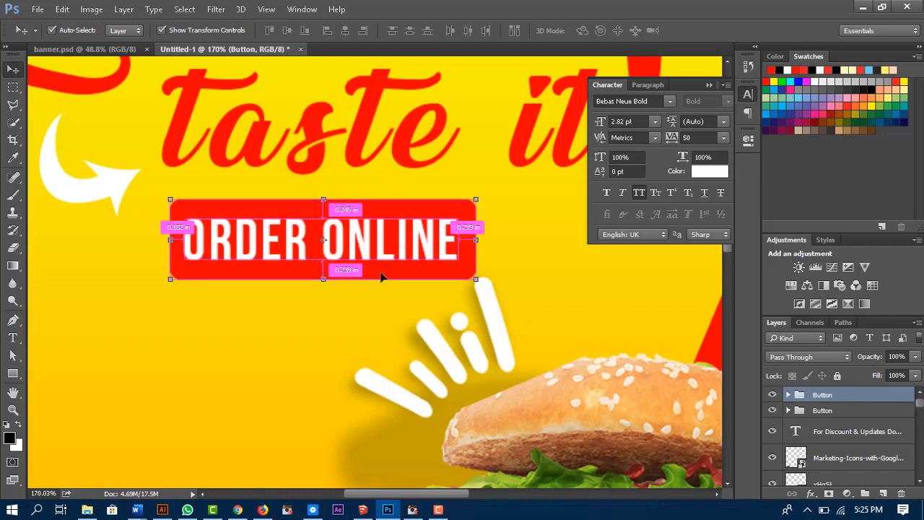
left_click_drag(382, 277, 405, 329)
right_click(405, 330)
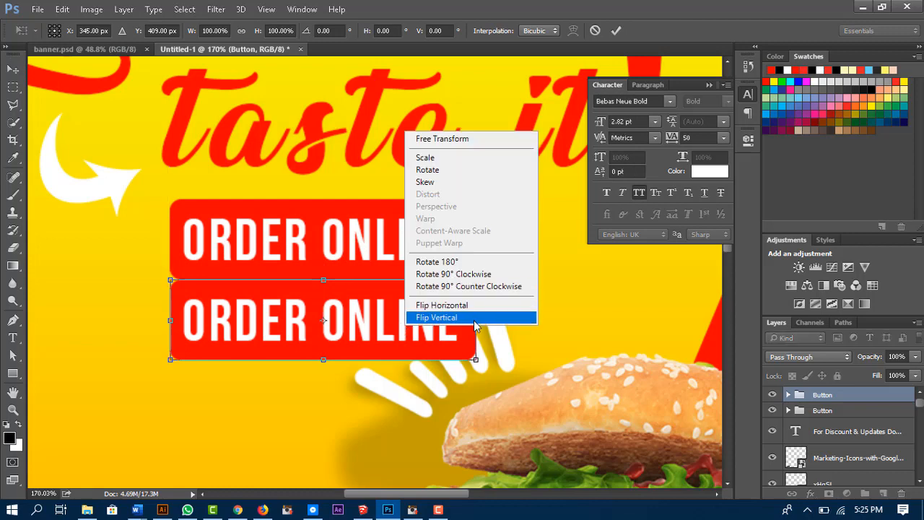
left_click(474, 317)
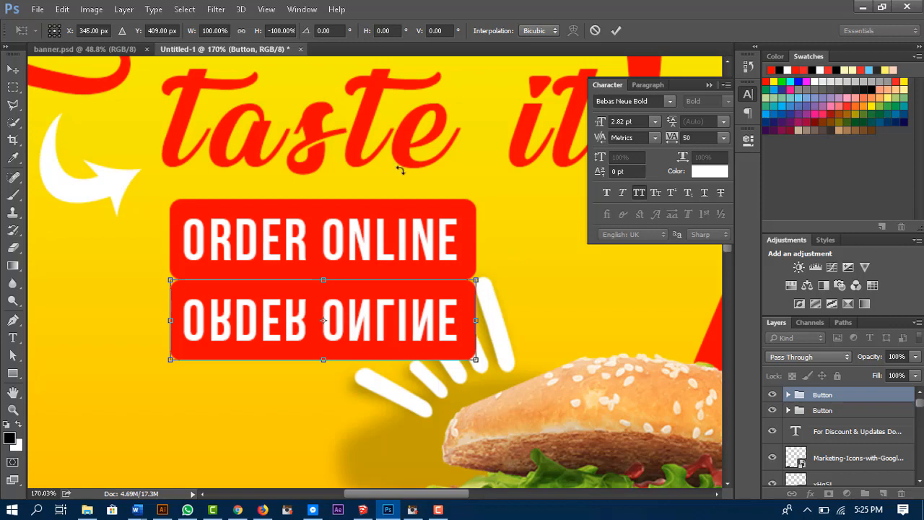
left_click(616, 30)
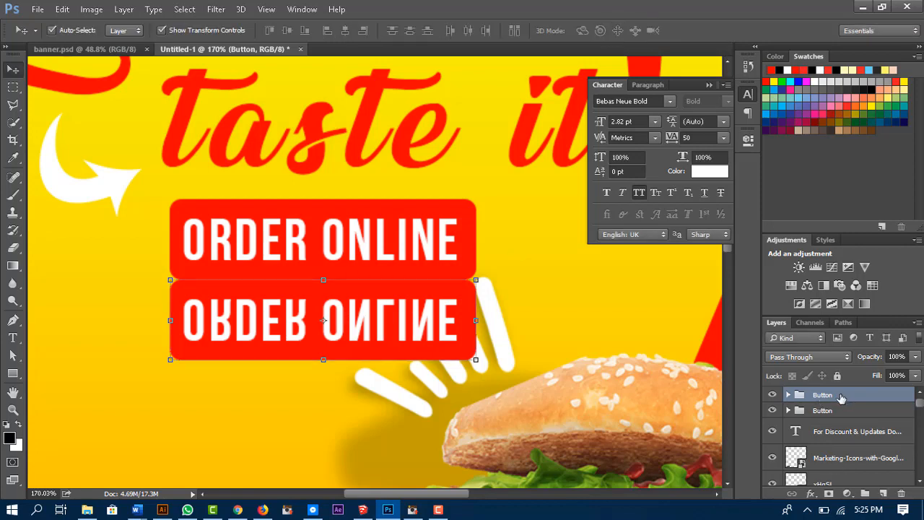
Step: Add a layer mask to the flipped Button group and ready the Brush tool with black as the foreground color
left_click(830, 496)
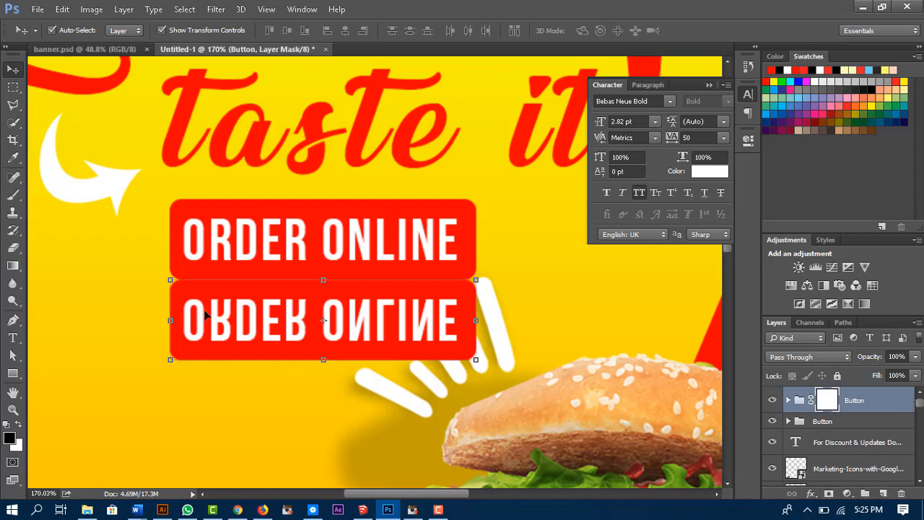
key("b")
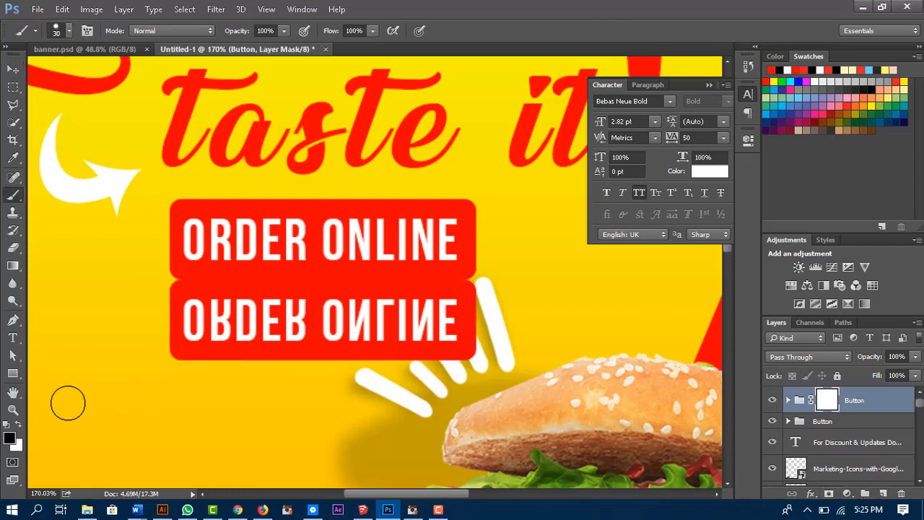
key("bracketright")
key("bracketright")
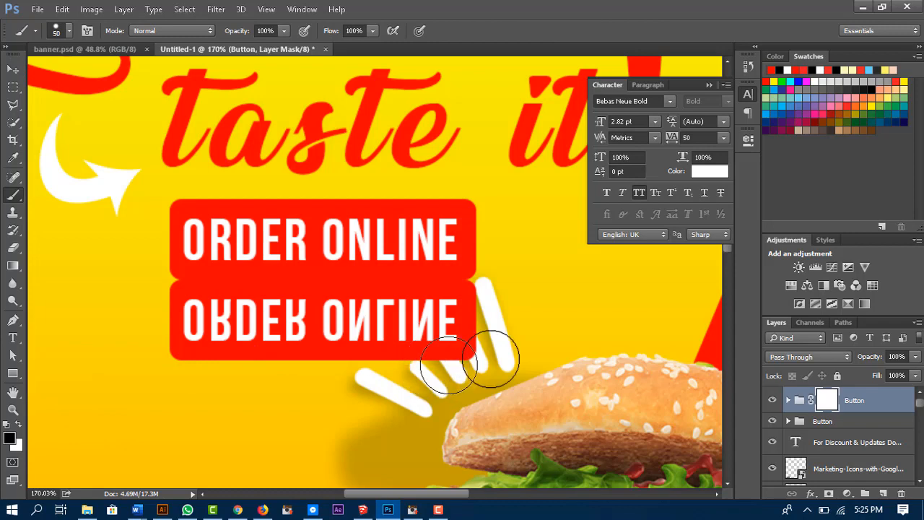
left_click(9, 438)
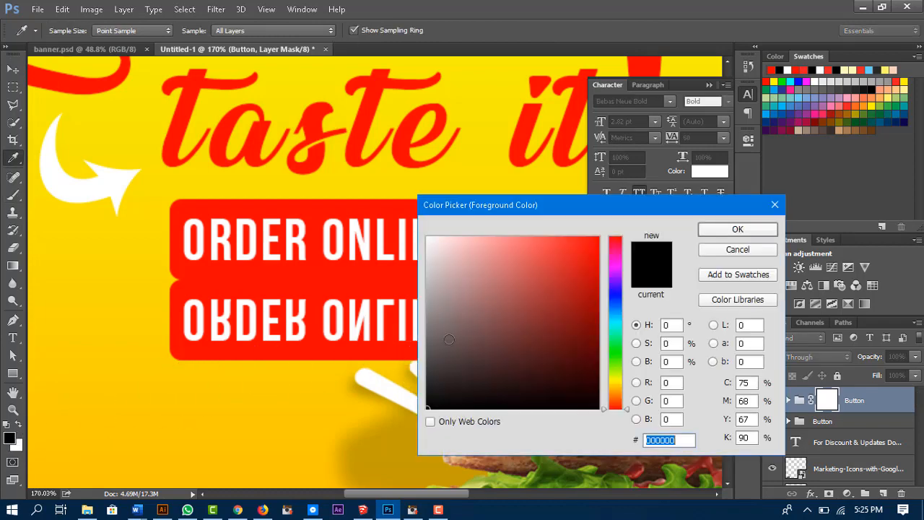
left_click_drag(448, 340, 427, 409)
left_click(751, 229)
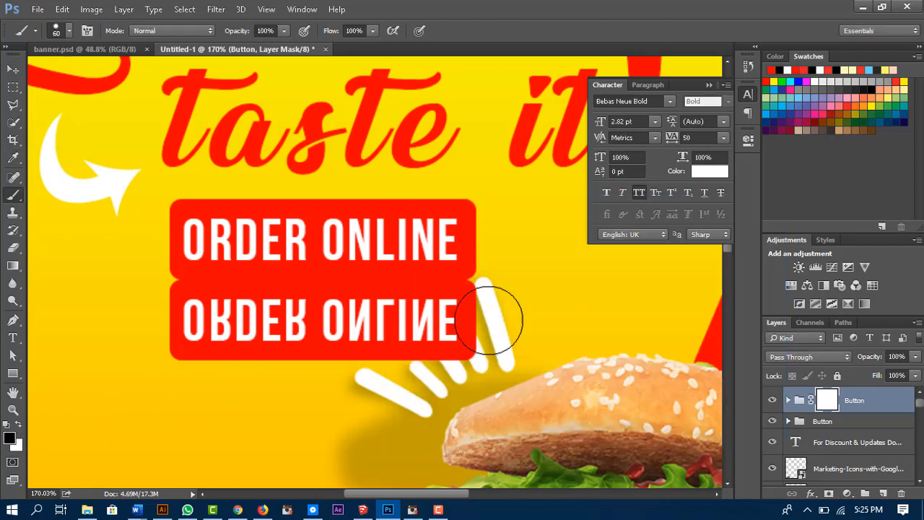
Step: Undo the stray dab on the mask and set the brush to a soft 150 px tip
left_click(551, 351)
key("bracketleft")
key("bracketleft")
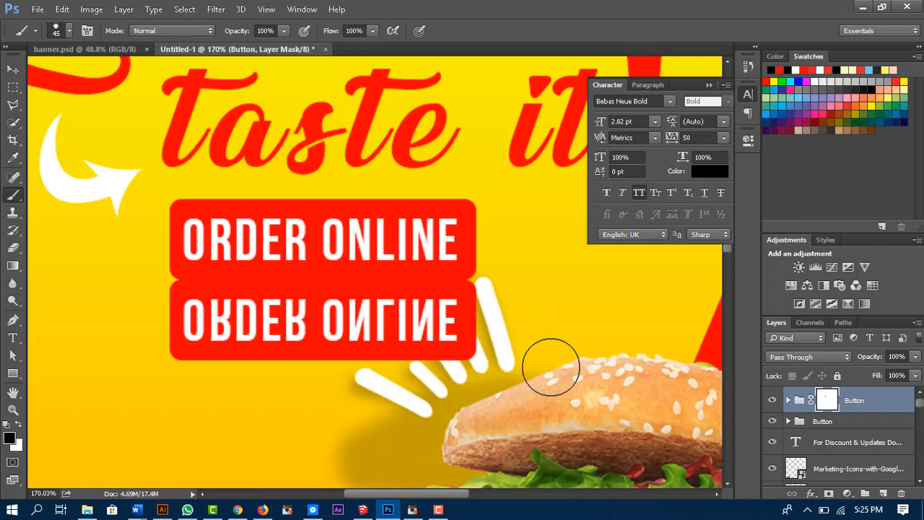
key("ctrl+z")
key("bracketright")
key("bracketright")
key("bracketright")
key("bracketright")
key("bracketright")
key("bracketright")
key("bracketright")
key("bracketright")
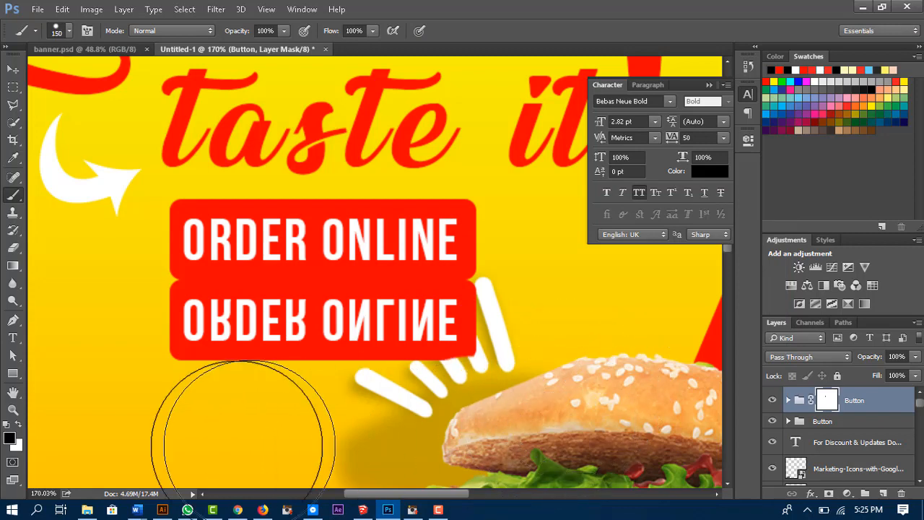
left_click(69, 31)
left_click(142, 92)
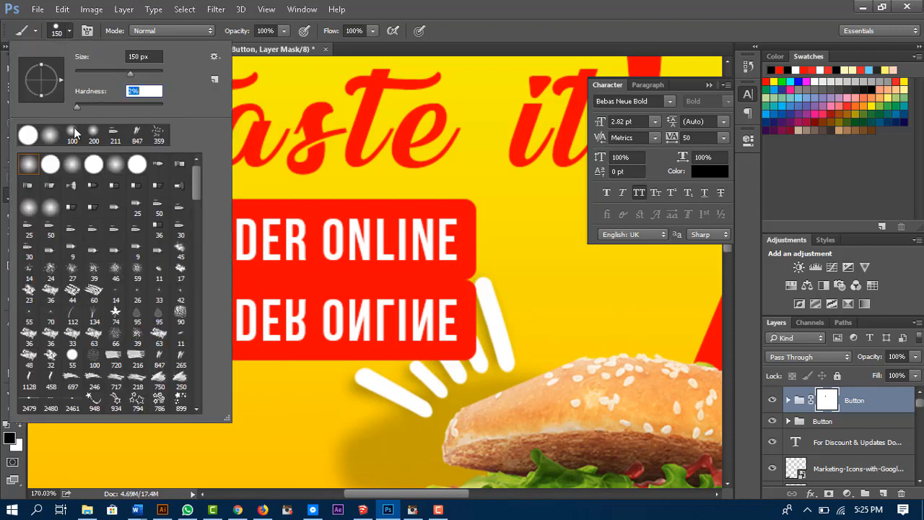
left_click(618, 400)
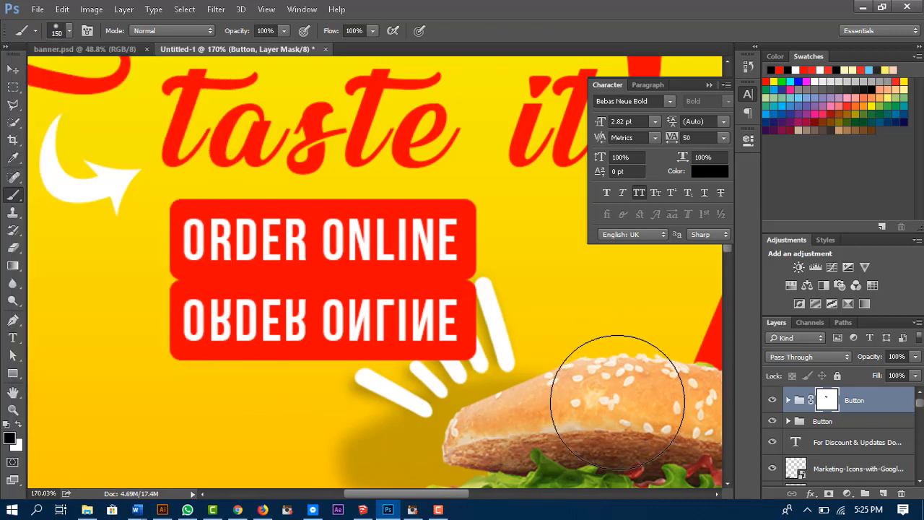
Step: Set the flipped Button group's opacity to 78% and its blend mode to Multiply
left_click(916, 357)
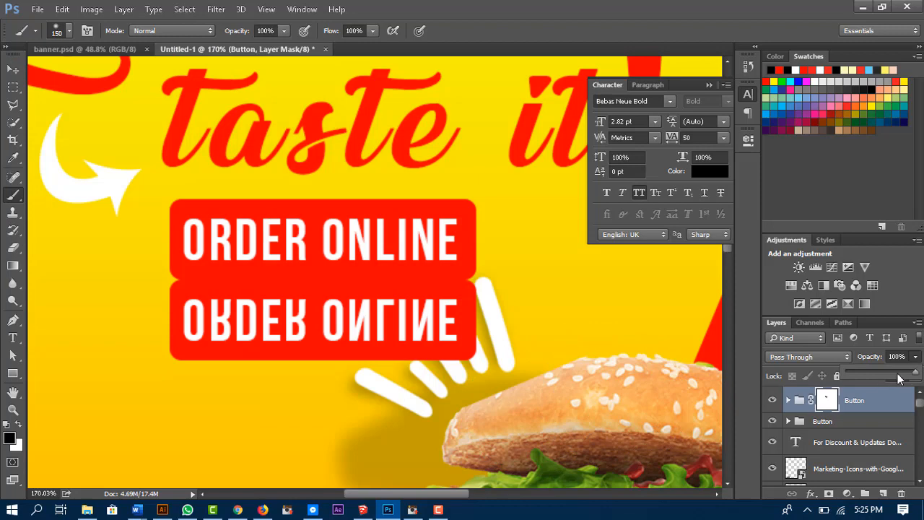
left_click(899, 376)
left_click(822, 357)
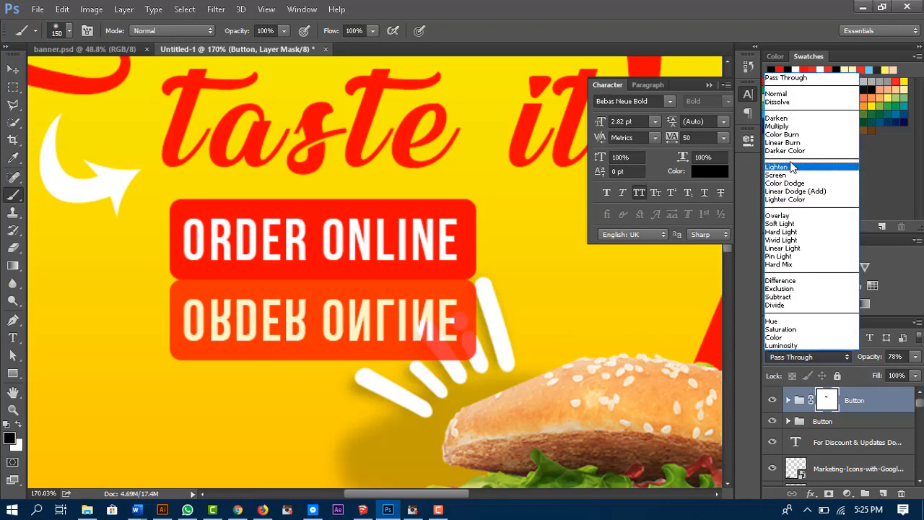
left_click(778, 126)
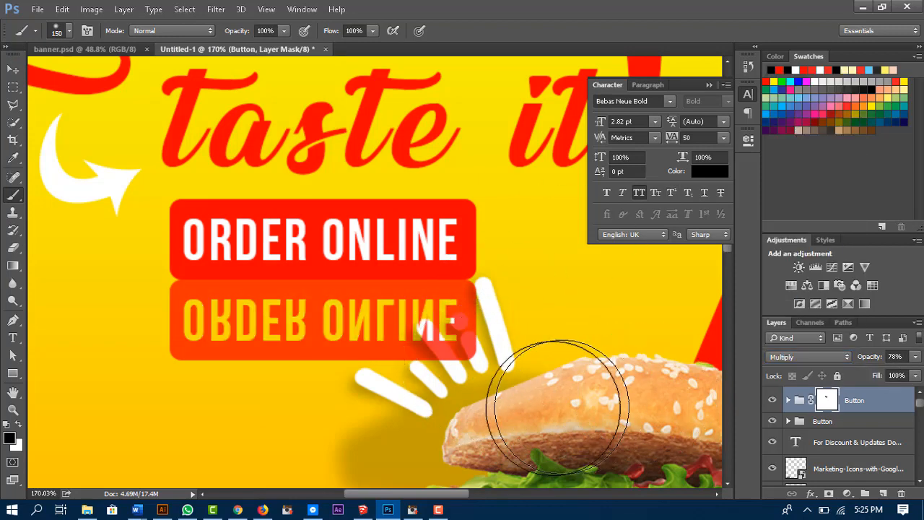
Step: Paint black on the mask to fade the lower part of the button reflection, and reduce the group's opacity to 56%
mouse_move(558, 408)
left_mouse_down()
mouse_move(176, 402)
mouse_move(340, 371)
mouse_move(543, 371)
mouse_move(211, 399)
mouse_move(354, 379)
mouse_move(526, 388)
mouse_move(93, 392)
mouse_move(217, 385)
mouse_move(557, 418)
mouse_move(392, 382)
mouse_move(124, 423)
mouse_move(491, 405)
mouse_move(424, 330)
left_mouse_up()
key("ctrl+1")
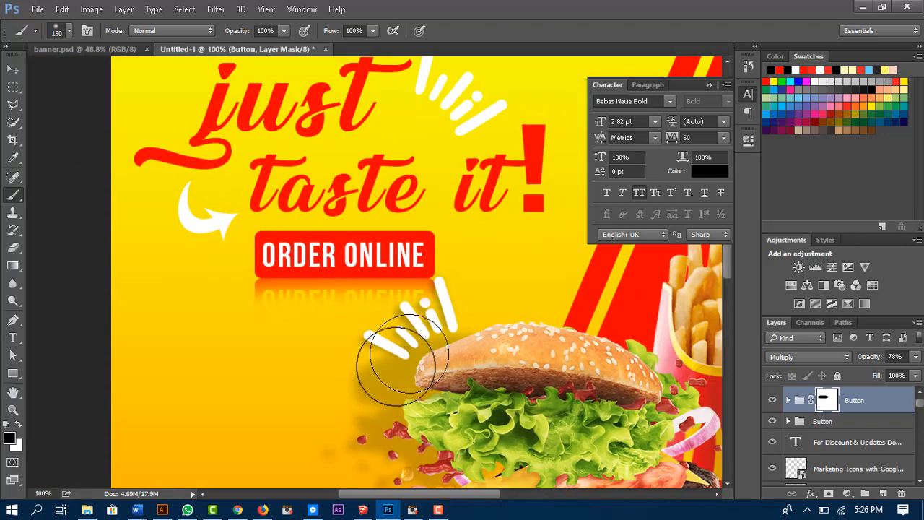
left_click(917, 357)
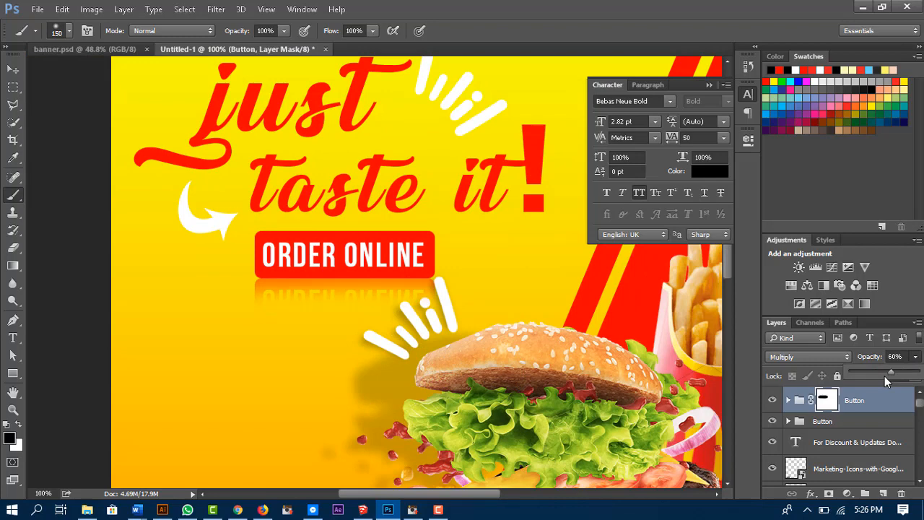
Step: With the brush at 49% opacity, soften the reflection's fade in black and restore part of it in white on the mask
left_click(283, 31)
left_click_drag(478, 289, 118, 299)
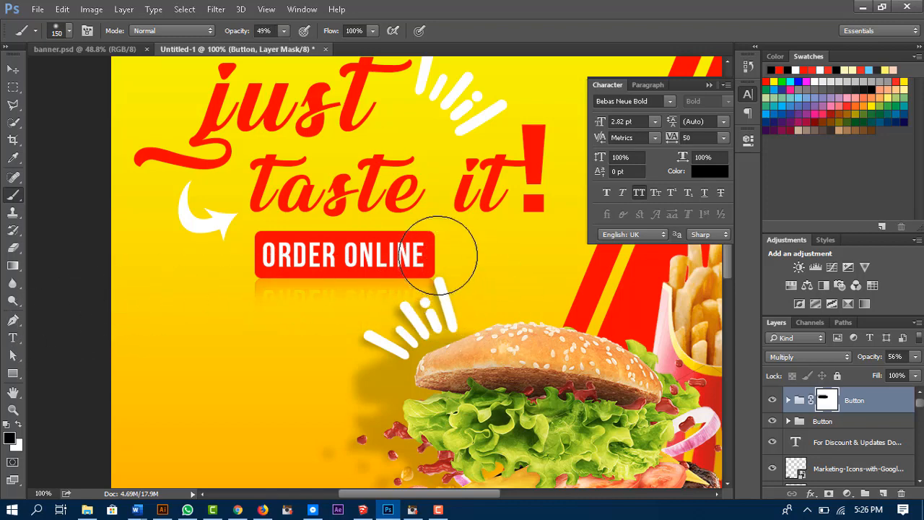
key("x")
left_click_drag(450, 258, 189, 268)
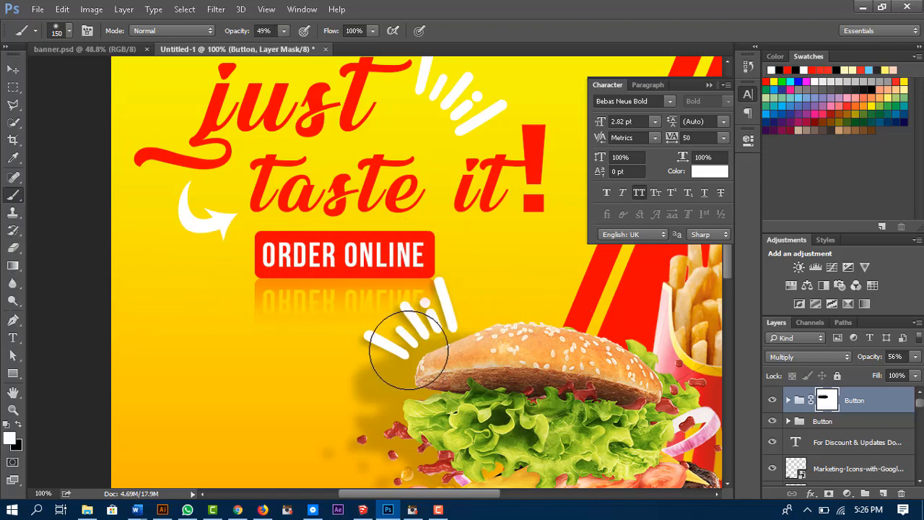
Step: Paint black on the mask to fade the lower part of the button reflection slightly more, and deselect the layer
key("x")
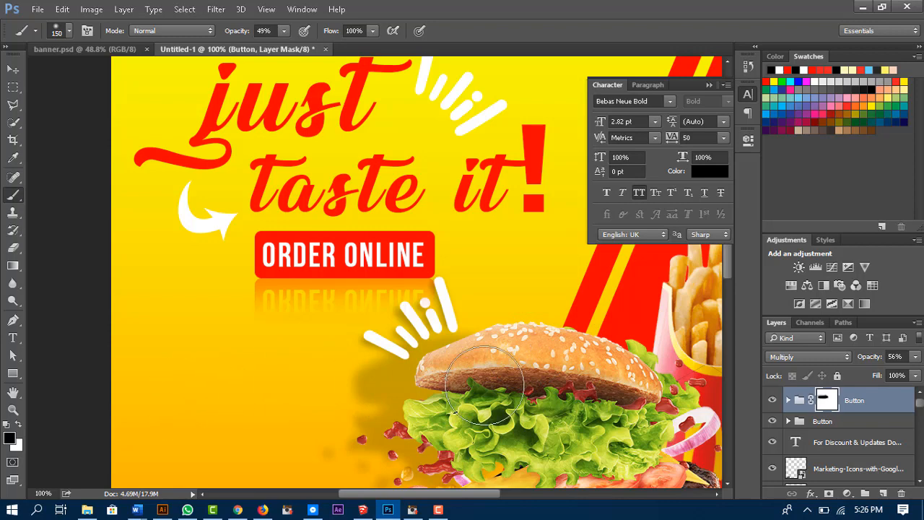
key("v")
left_click(503, 266)
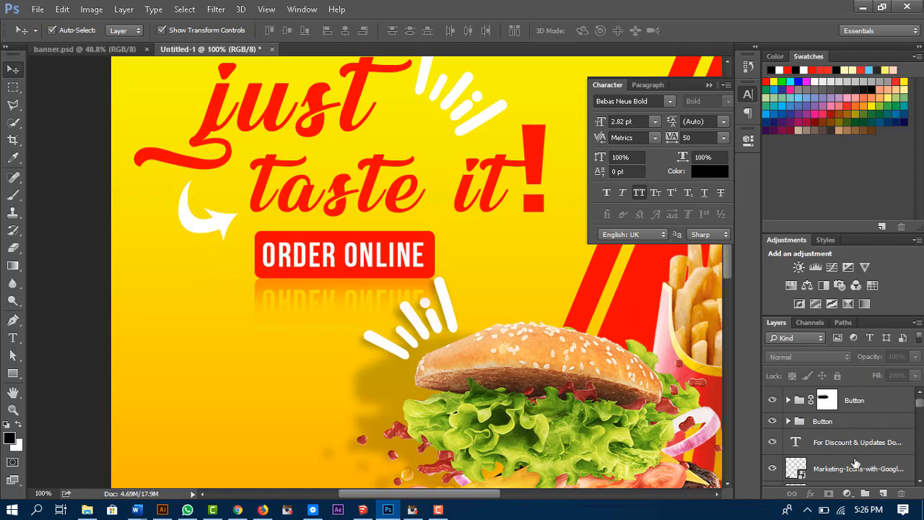
Step: Select both Button groups and nudge the red button with its reflection up closer to the headline
left_click(887, 405)
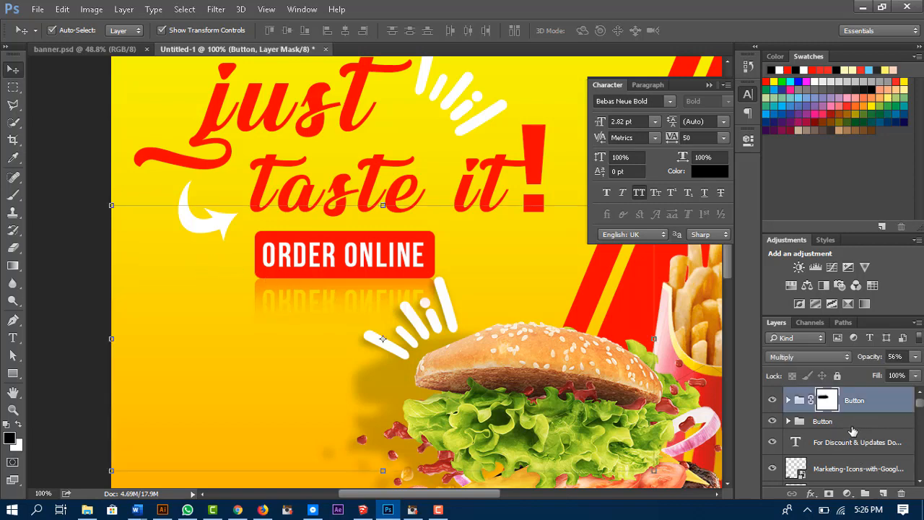
left_click(841, 426, "shift")
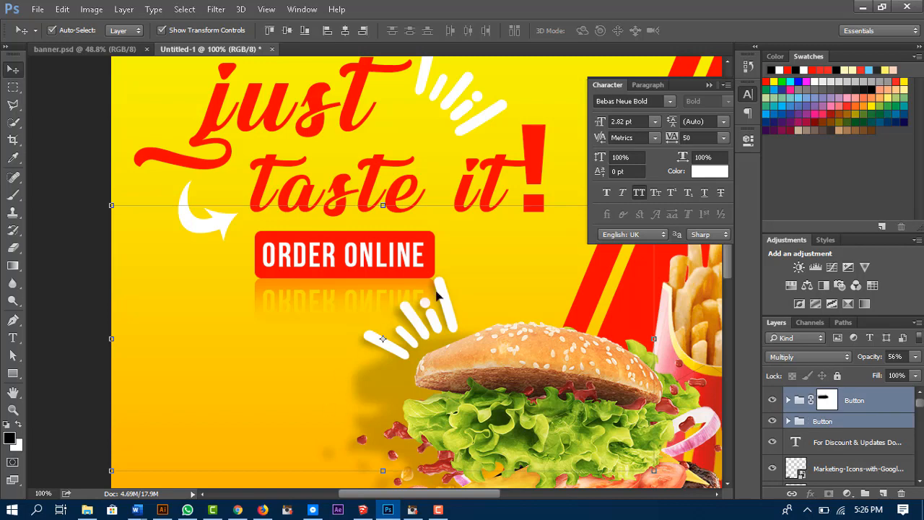
key("shift+Up")
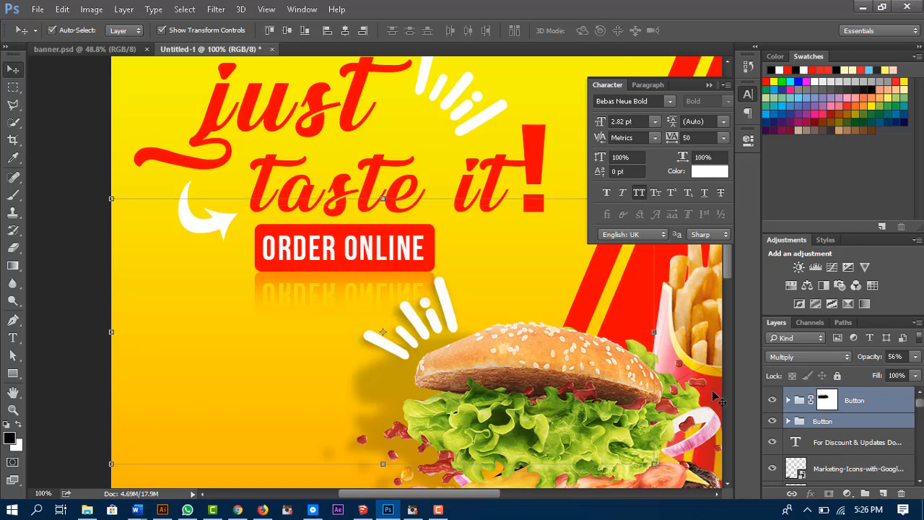
Step: Scale both Button groups down to about 87% and position them just below the "taste it" line
key("ctrl+0")
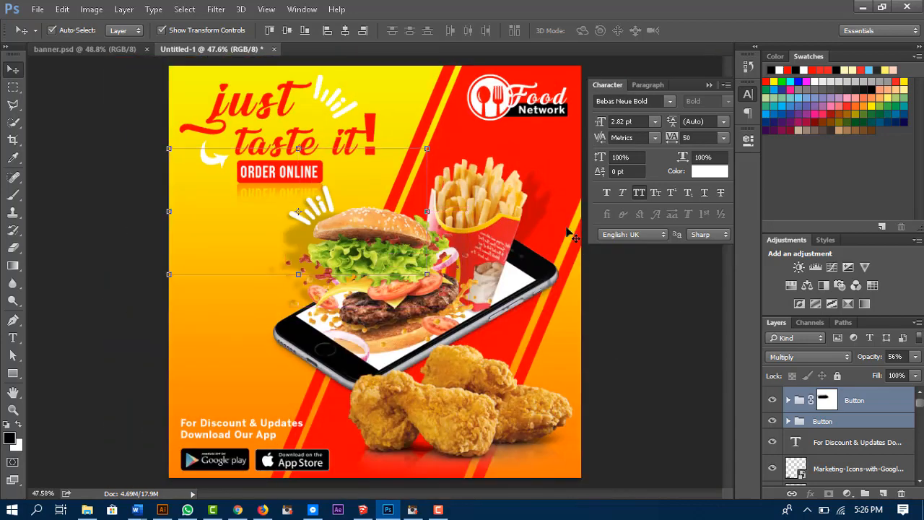
left_click_drag(428, 148, 392, 159)
left_click_drag(270, 190, 283, 182)
key("Up")
key("Up")
key("Up")
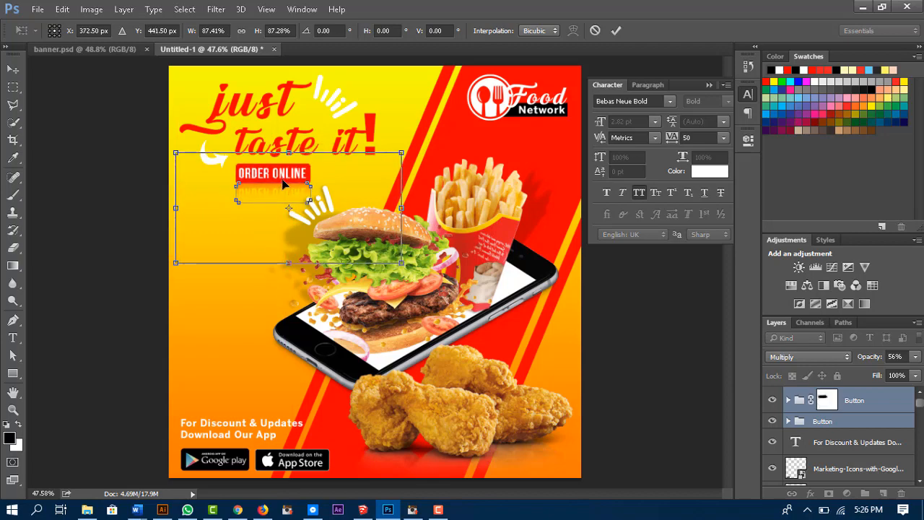
key("Right")
key("Up")
key("Left")
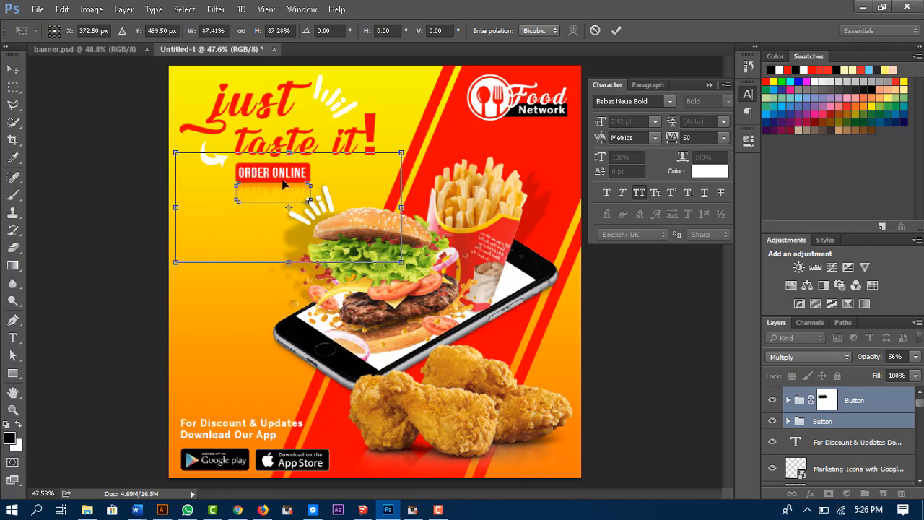
left_click(616, 30)
left_click(678, 342)
Step: Inspect the resized button and its reflection, and collapse the floating Character panel
key("z")
left_click_drag(274, 173, 351, 187)
left_click_drag(362, 283, 416, 332)
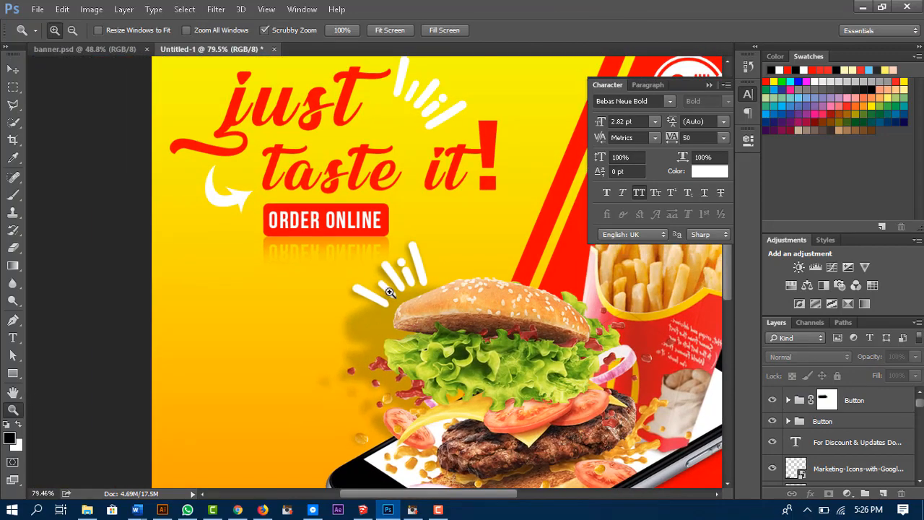
key("ctrl+0")
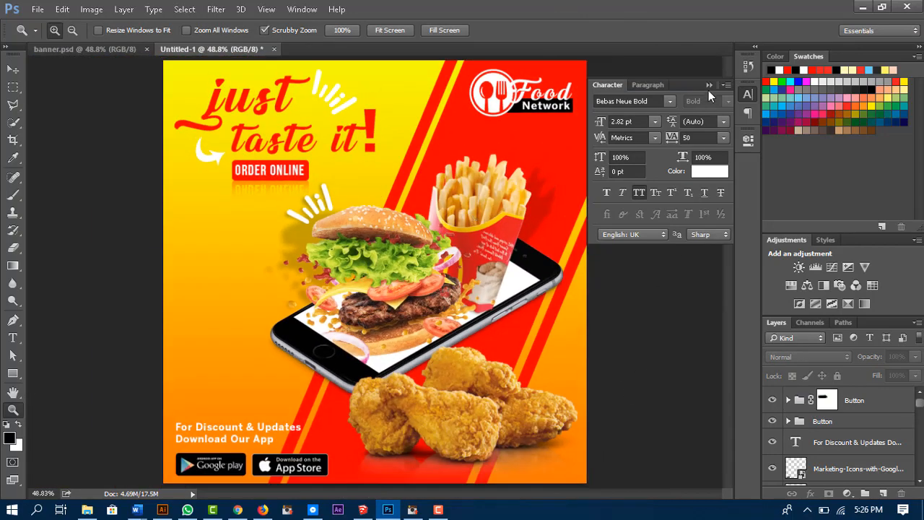
left_click(709, 86)
key("v")
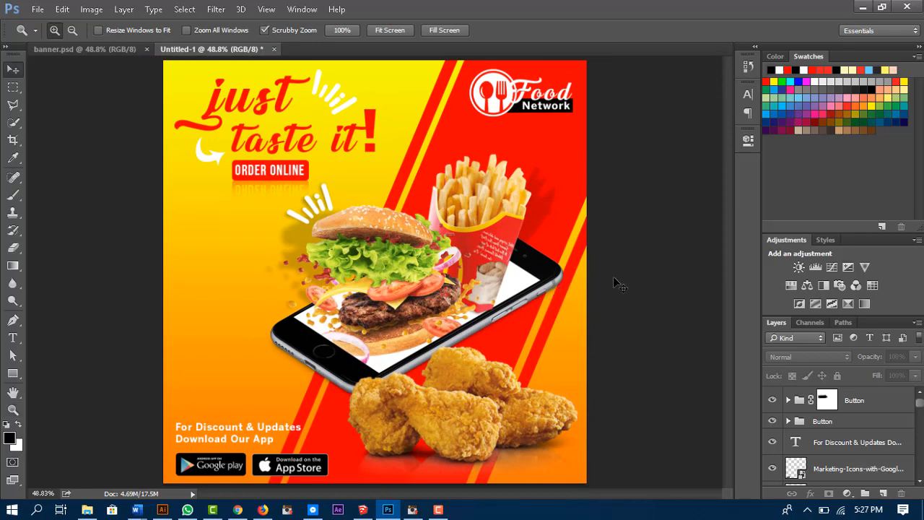
Step: Recolour the white phone-screen shape to orange fa7c06, sampled from the banner's lower background
left_click(526, 293)
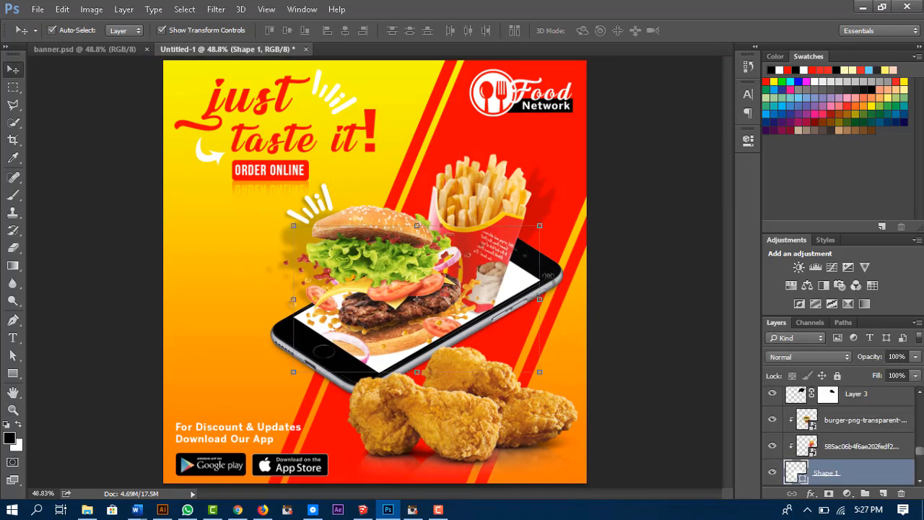
double_click(799, 474)
left_click_drag(463, 204, 583, 152)
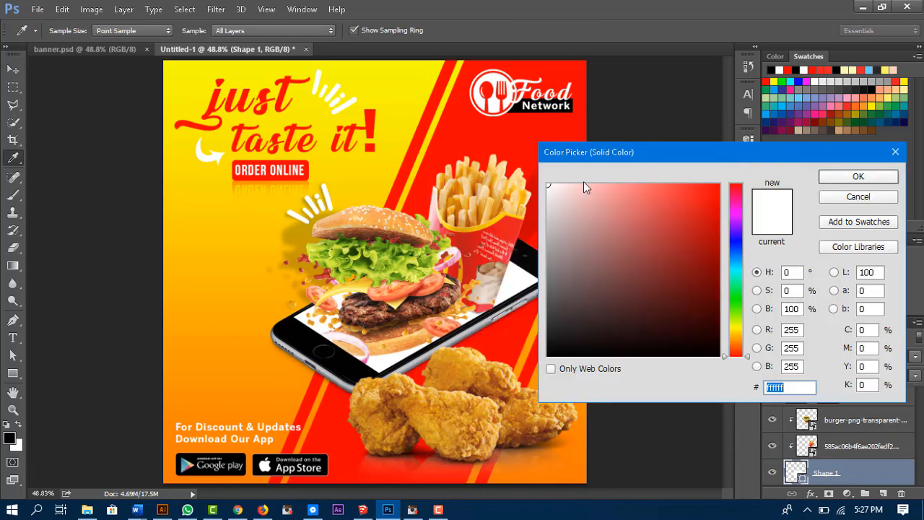
left_click(568, 467)
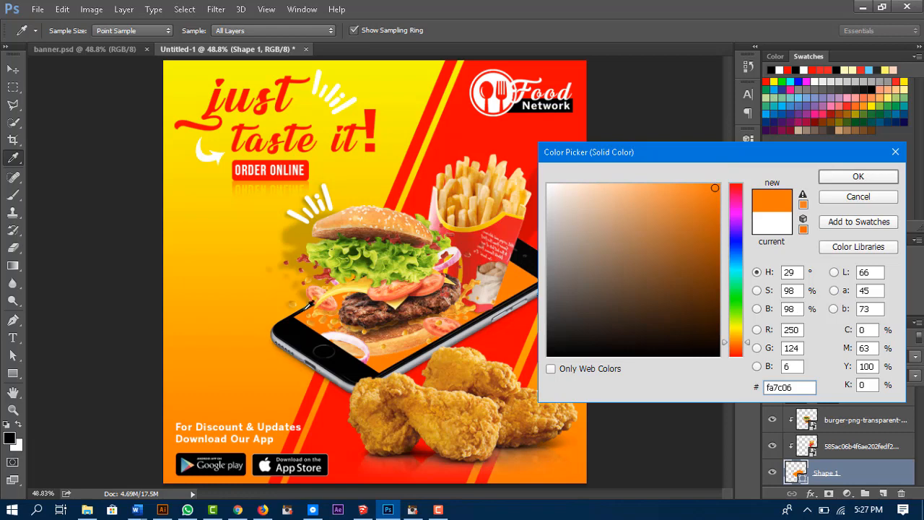
left_click(878, 177)
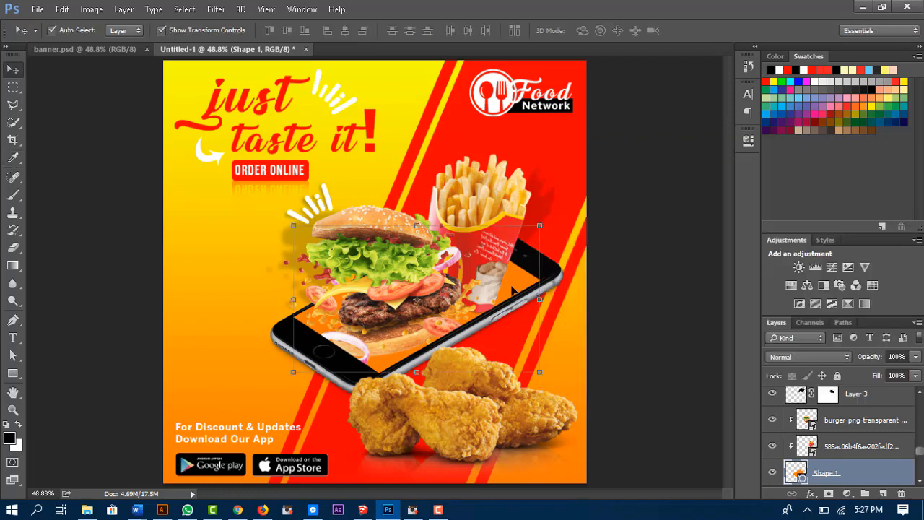
left_click(664, 310)
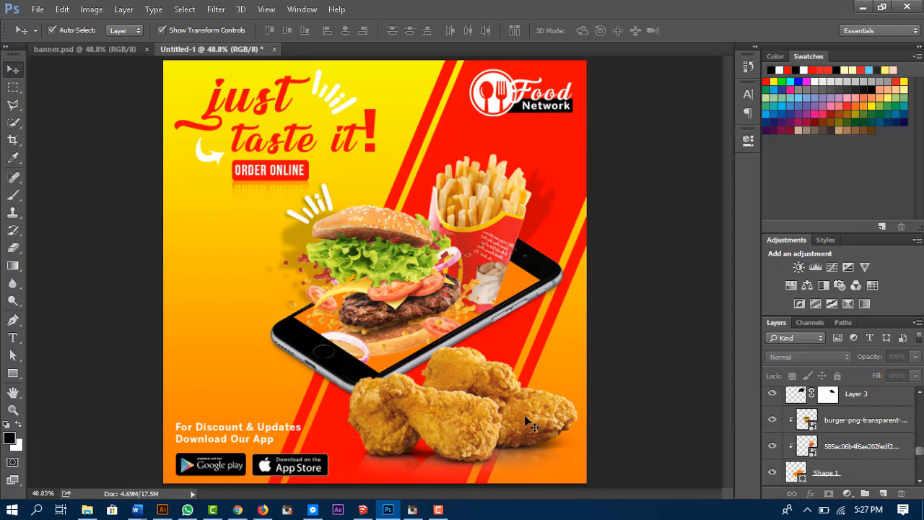